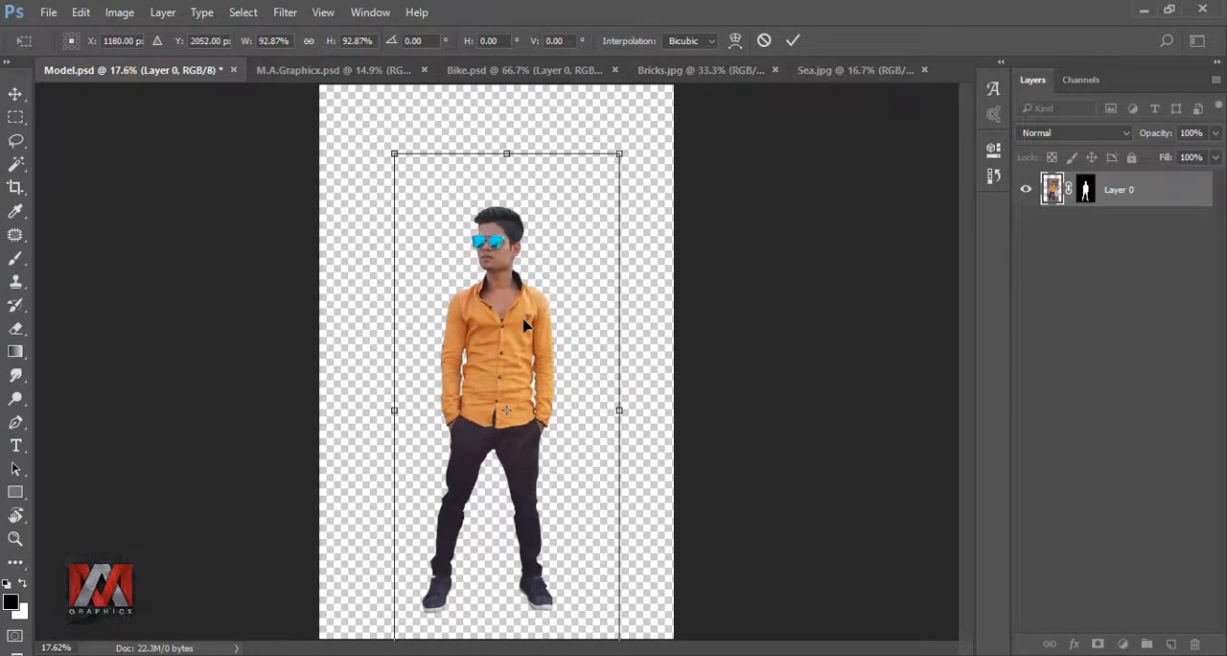
- Apply the model layer's transform at 92.87% scale
click(792, 40)
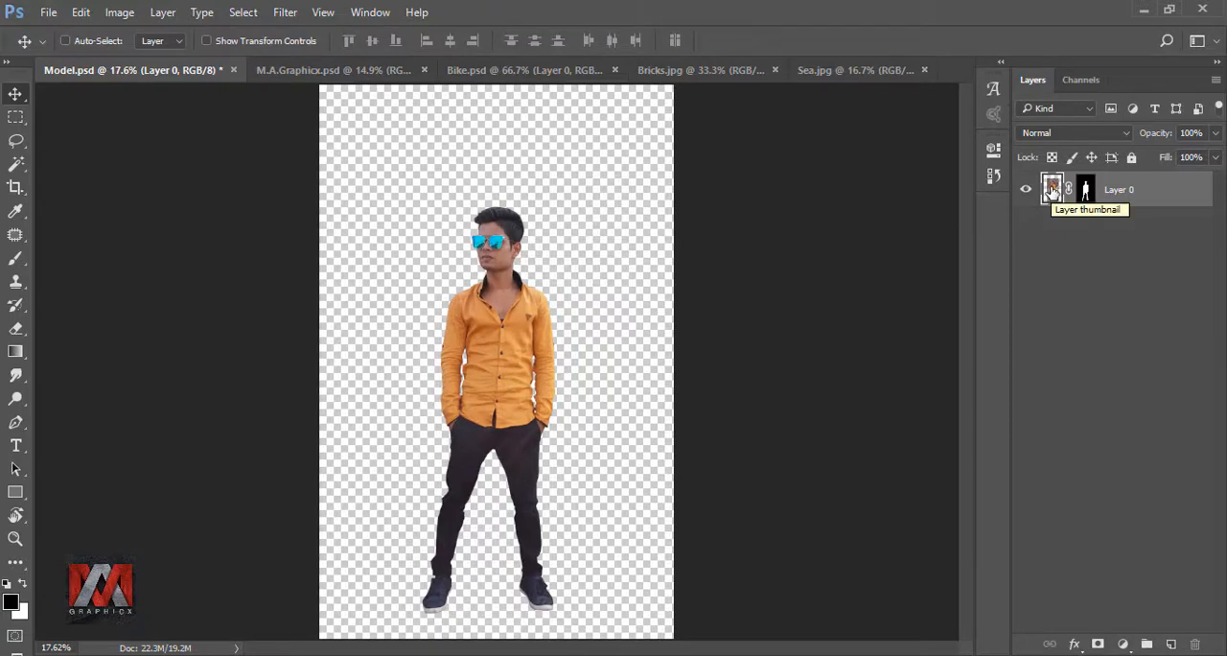
- Copy the brick pavement from Bricks.jpg into Model.psd, scale it to about 153% and centre it across the canvas's lower half
click(686, 71)
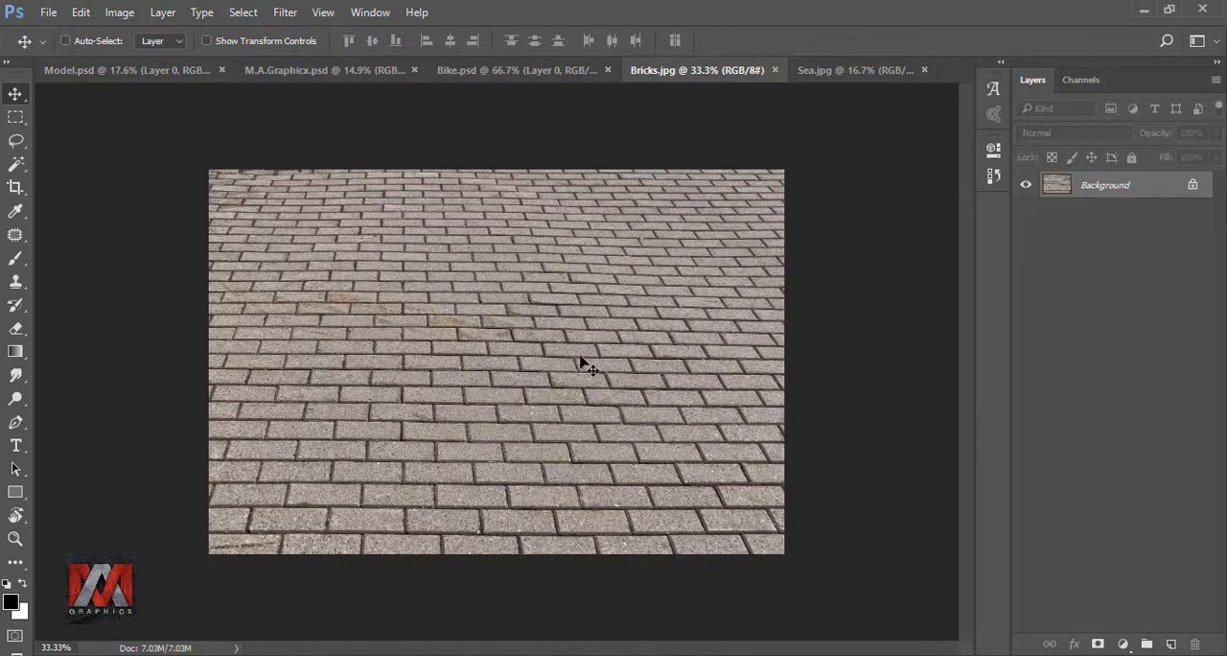
drag(583, 359, 490, 527)
key(ctrl+t)
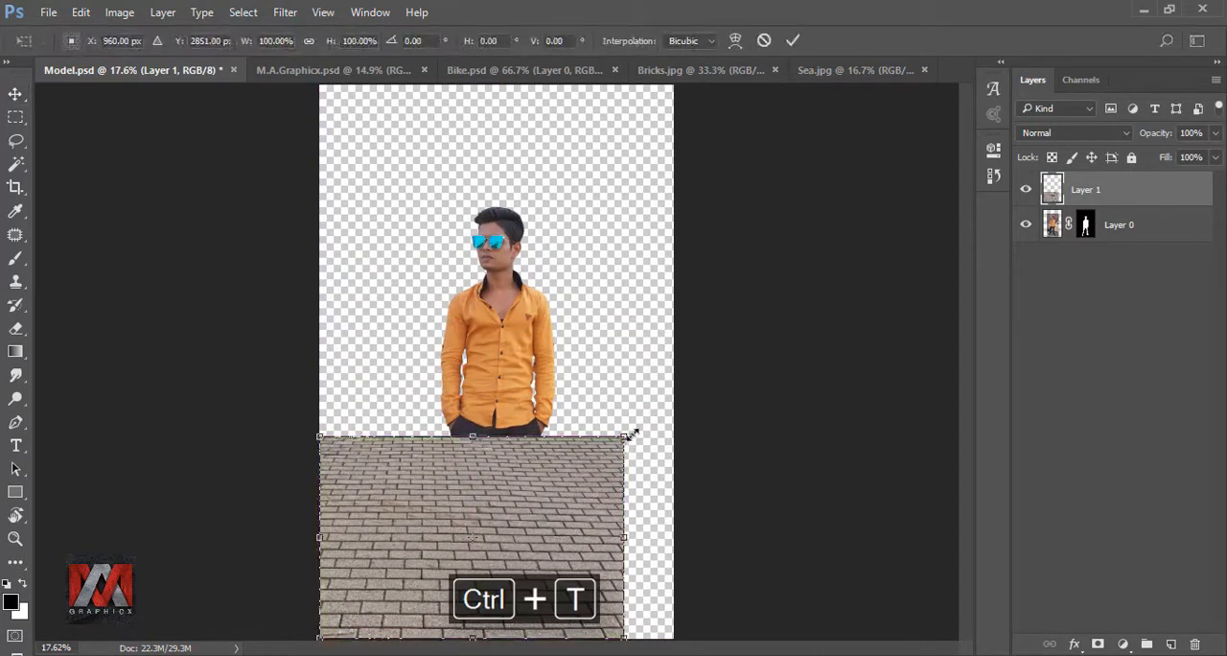
drag(632, 436, 784, 329)
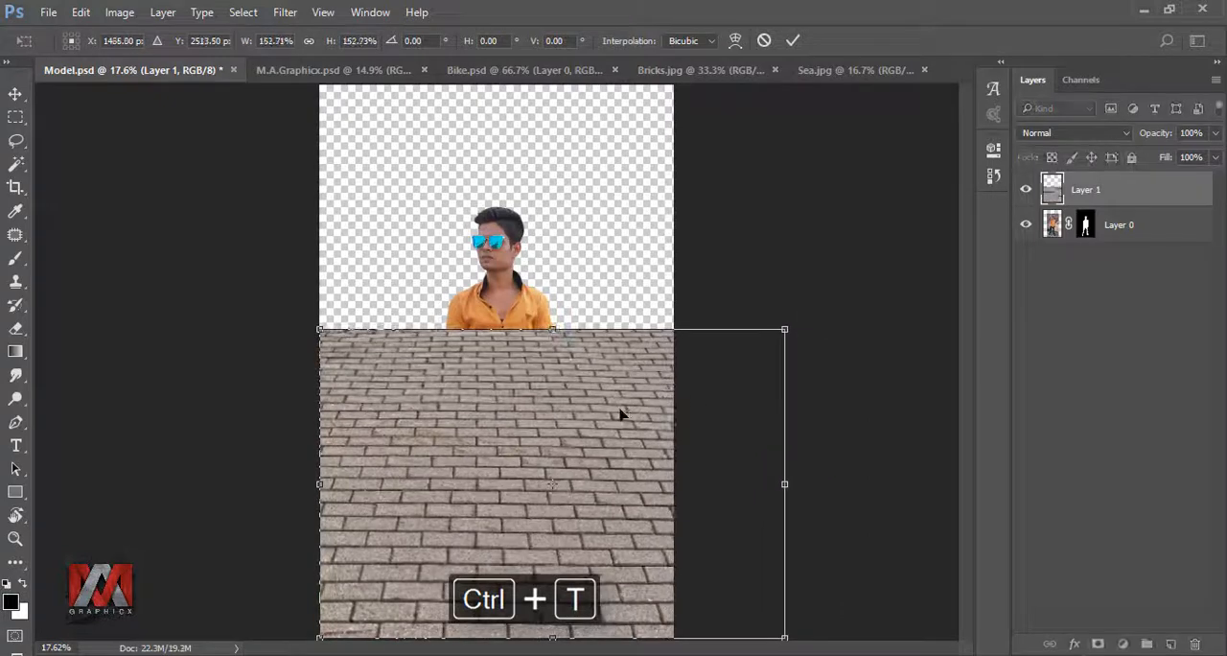
drag(620, 414, 574, 448)
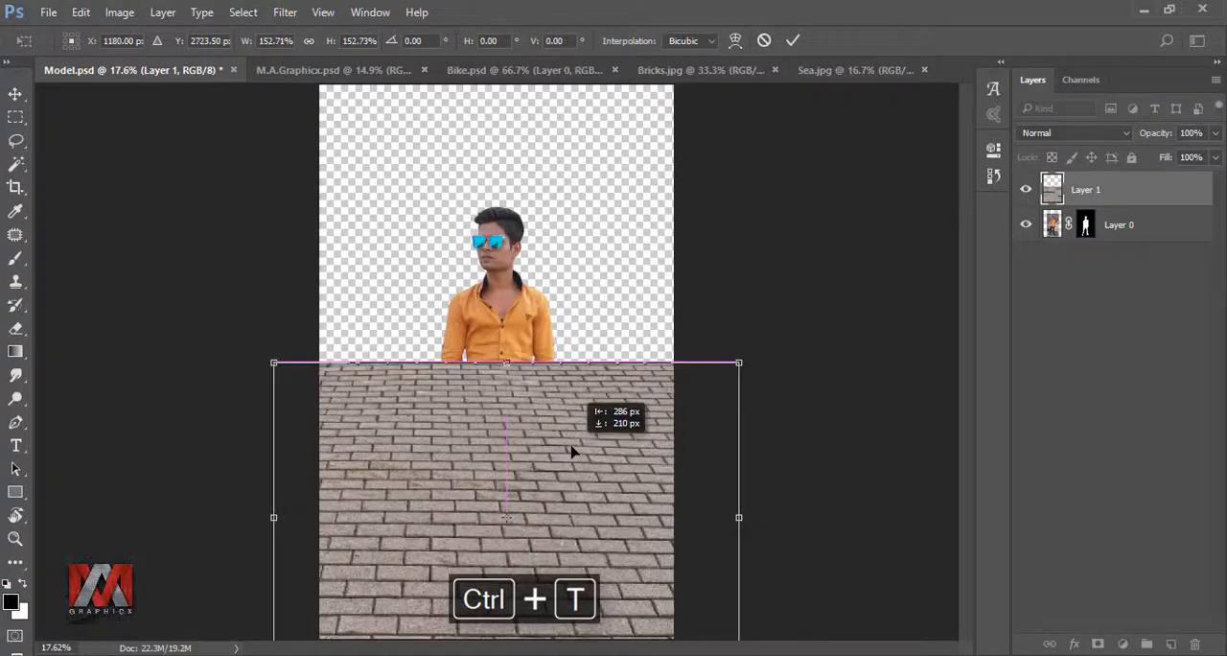
click(791, 42)
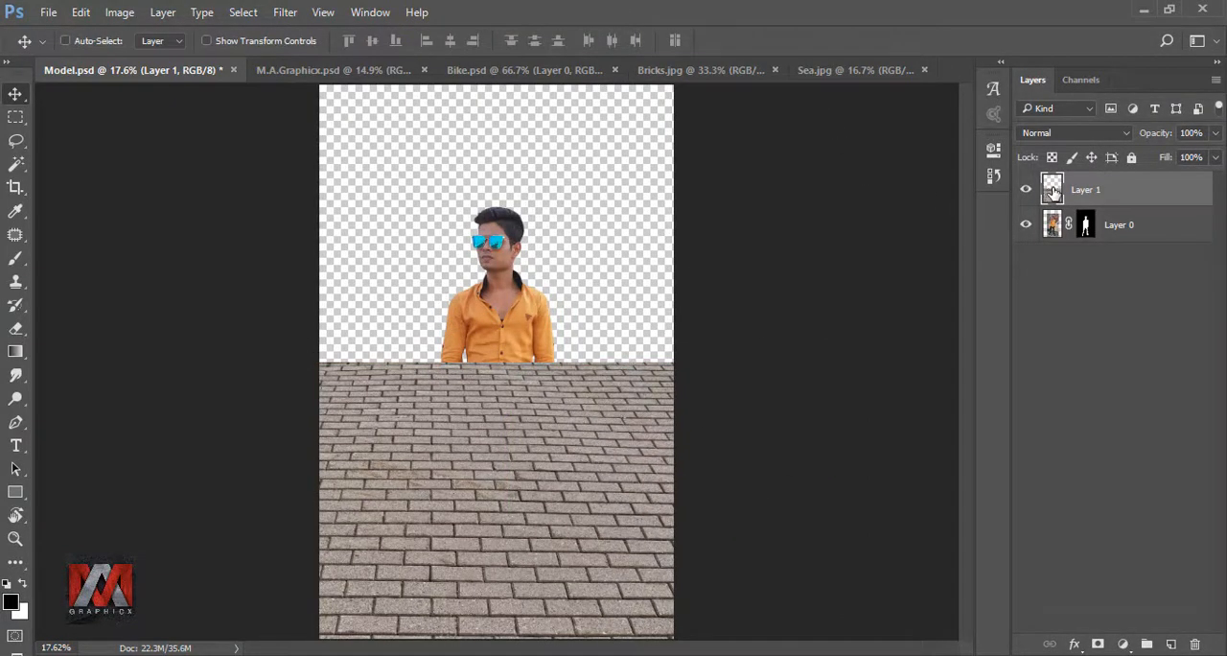
- Apply a Perspective transform to the pavement, flaring its near edge wide beyond the canvas while the far edge still spans the full width
key(ctrl+t)
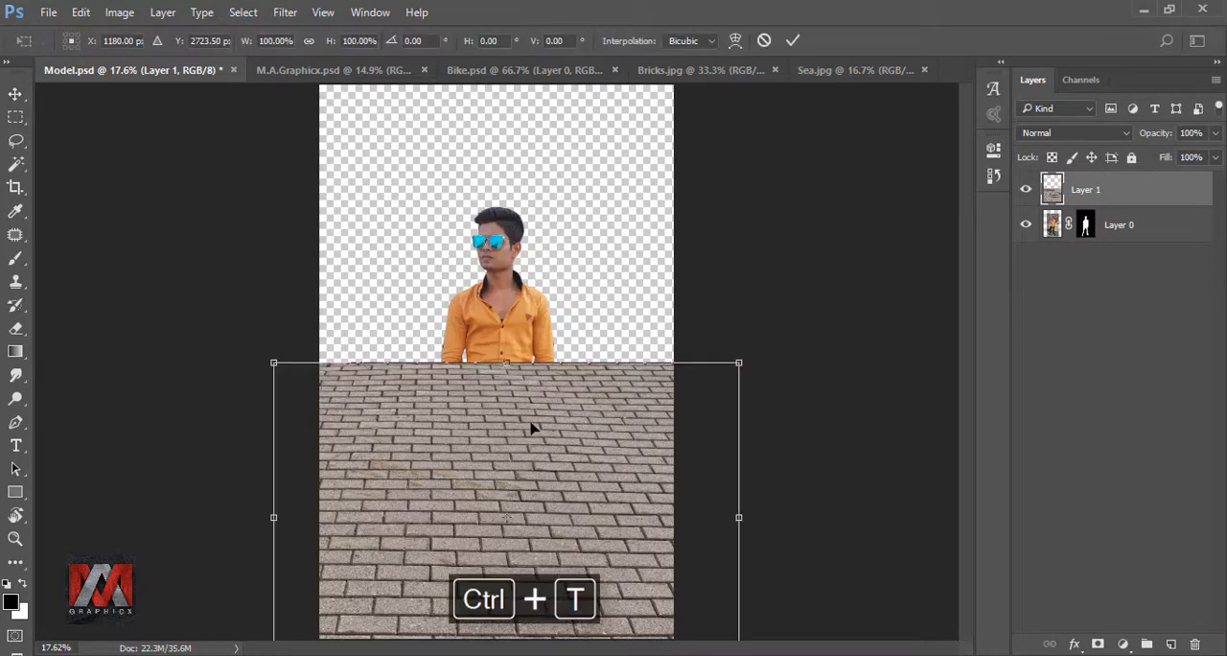
right_click(533, 429)
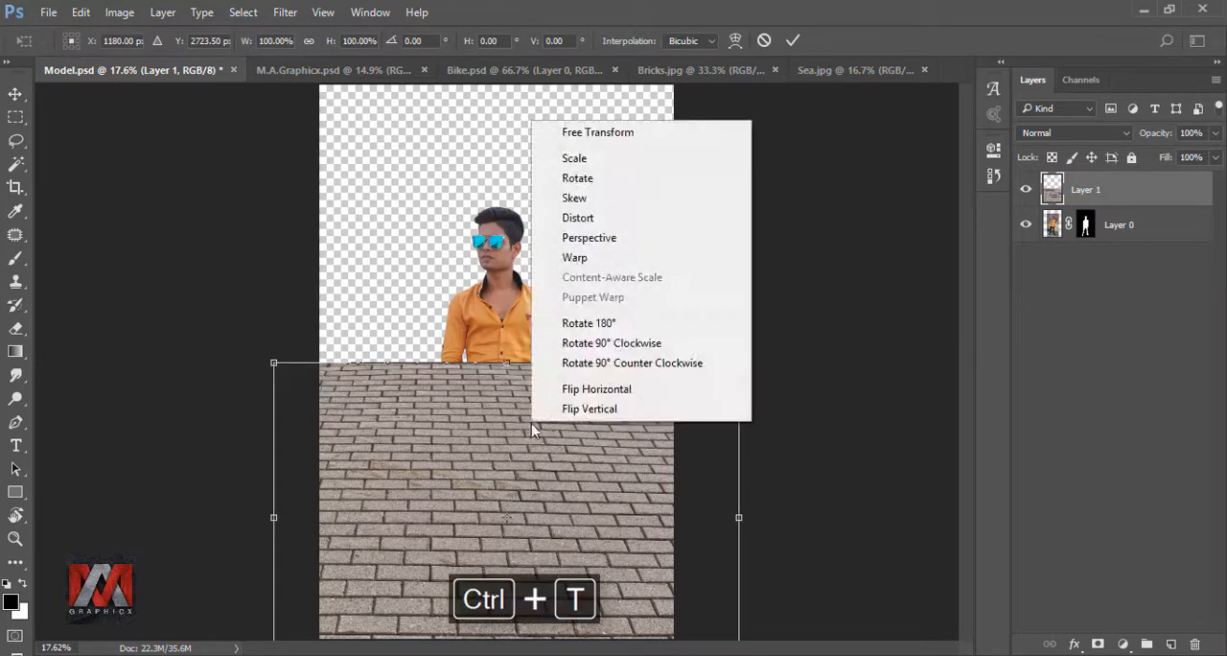
click(630, 240)
drag(742, 365, 650, 334)
scroll(583, 303, down, 2)
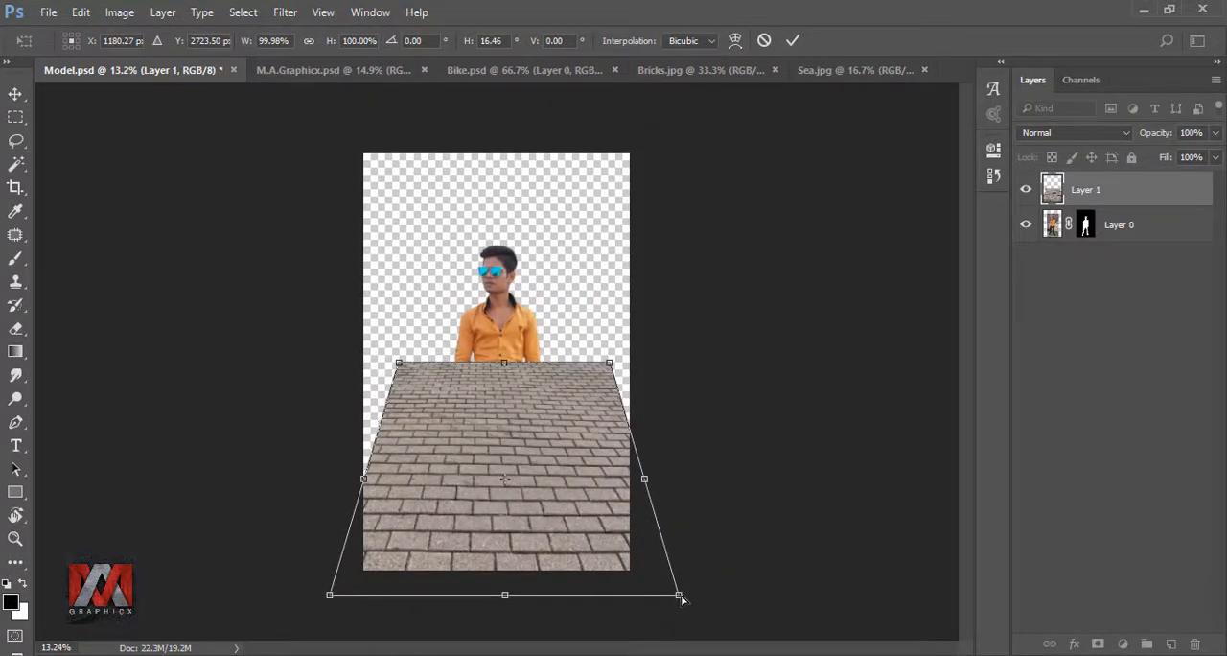
drag(680, 596, 731, 594)
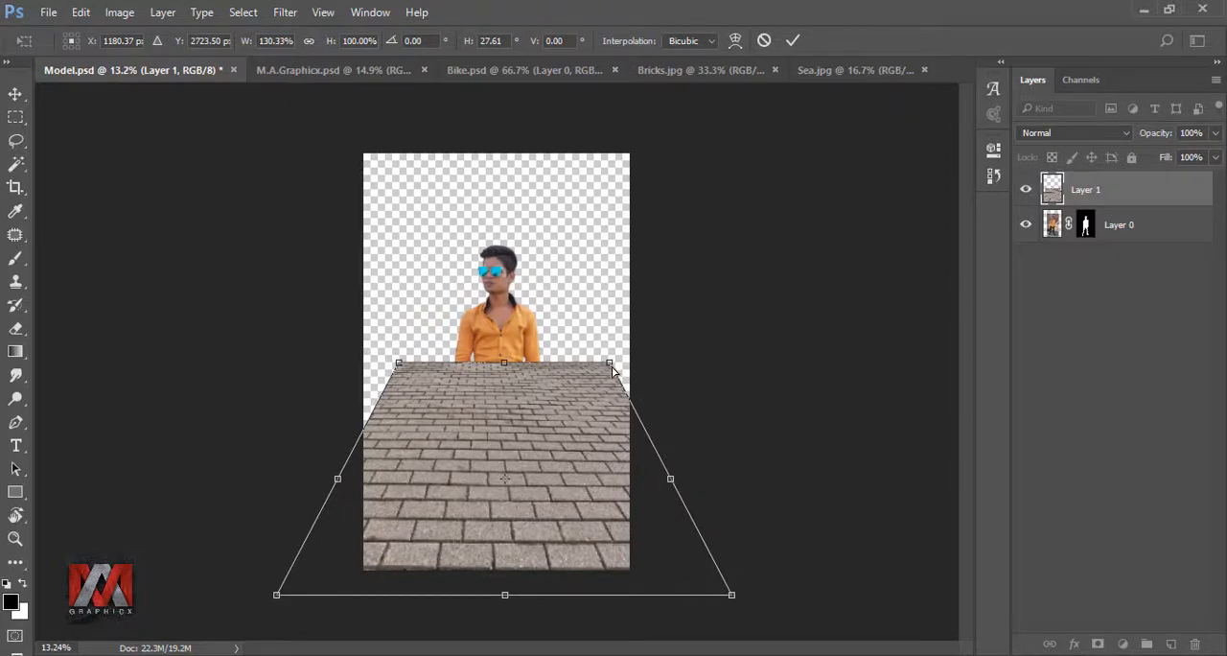
drag(614, 371, 648, 369)
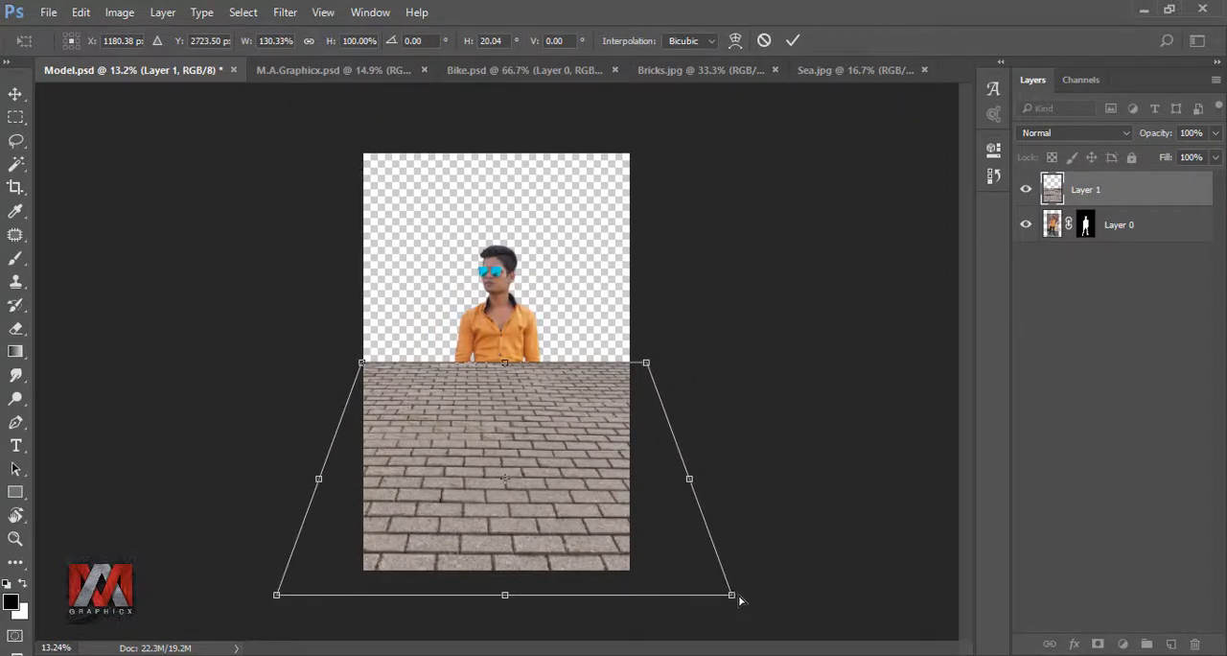
drag(739, 601, 752, 599)
drag(574, 486, 564, 487)
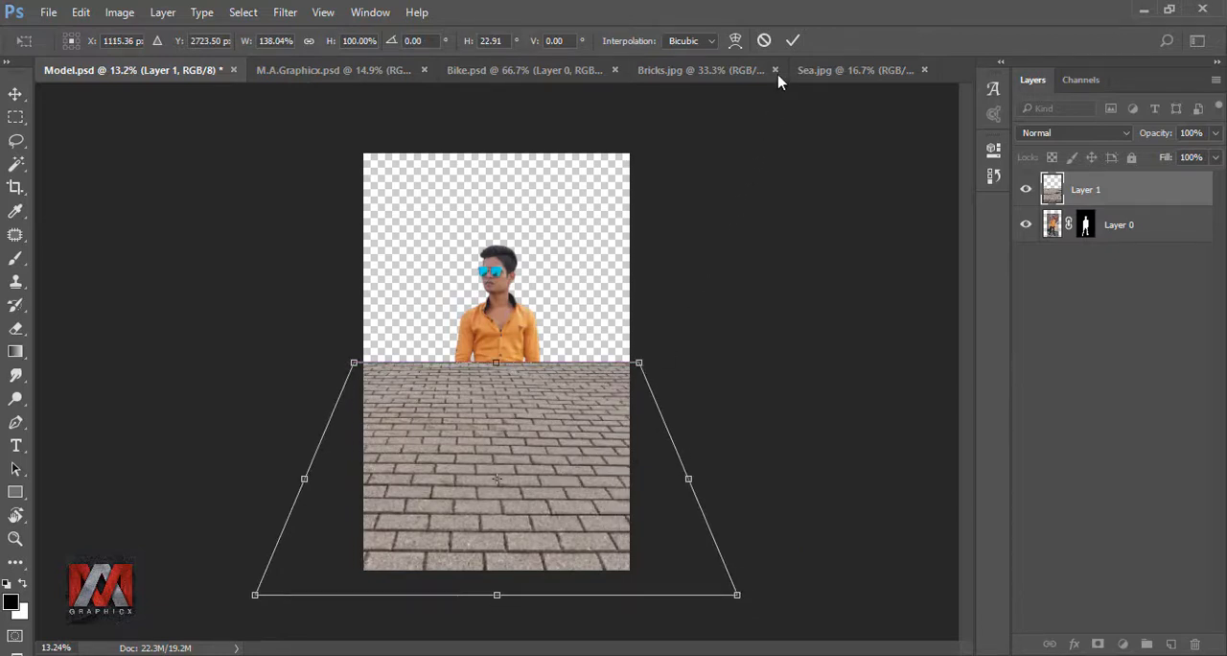
click(792, 41)
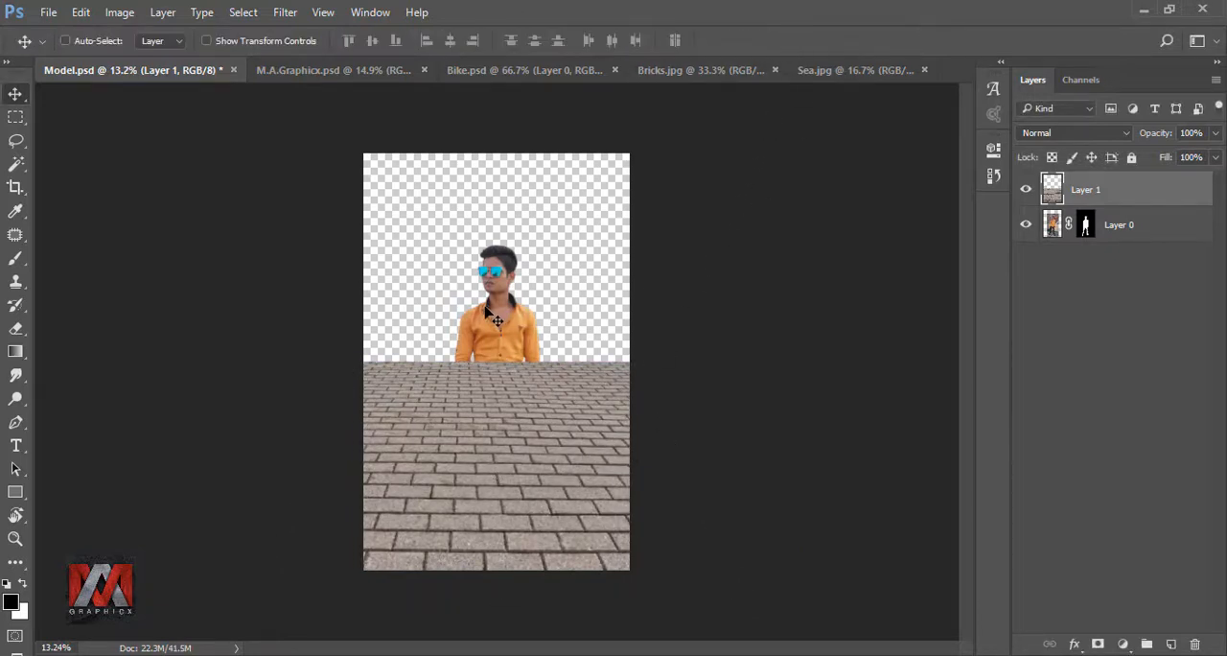
- Lower the pavement's far edge to shin level by squashing its height to about 53%, and place its layer beneath the model
key(ctrl+0)
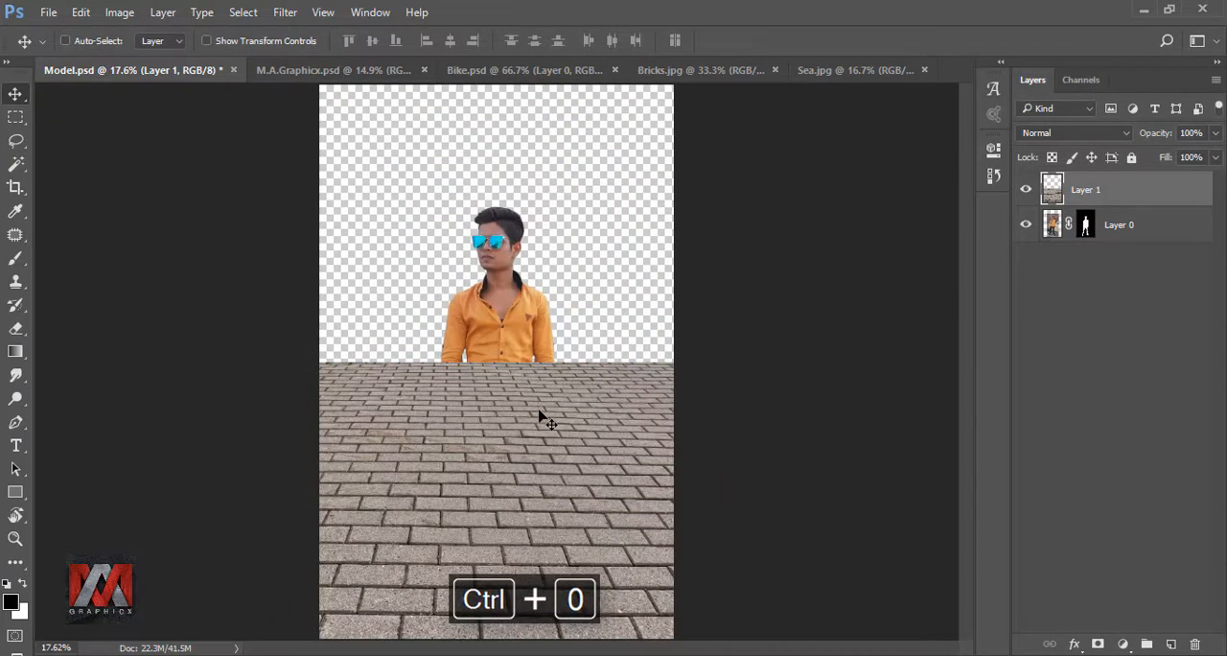
key(ctrl+t)
drag(497, 365, 503, 510)
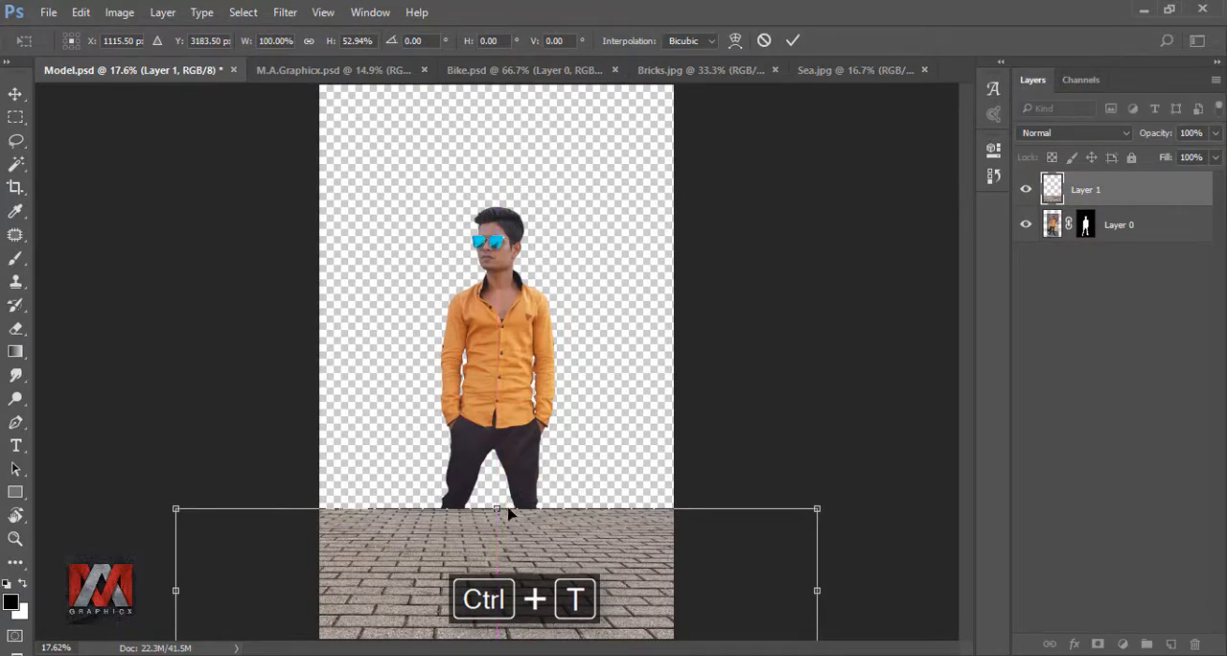
click(793, 42)
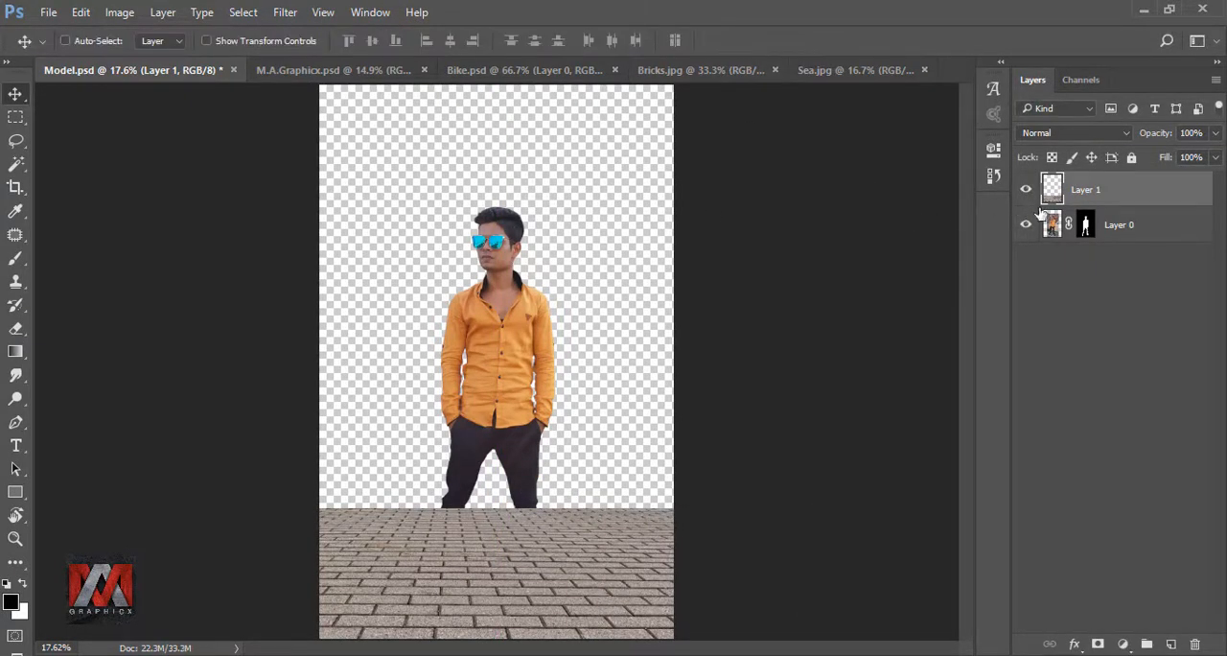
drag(1053, 191, 1052, 236)
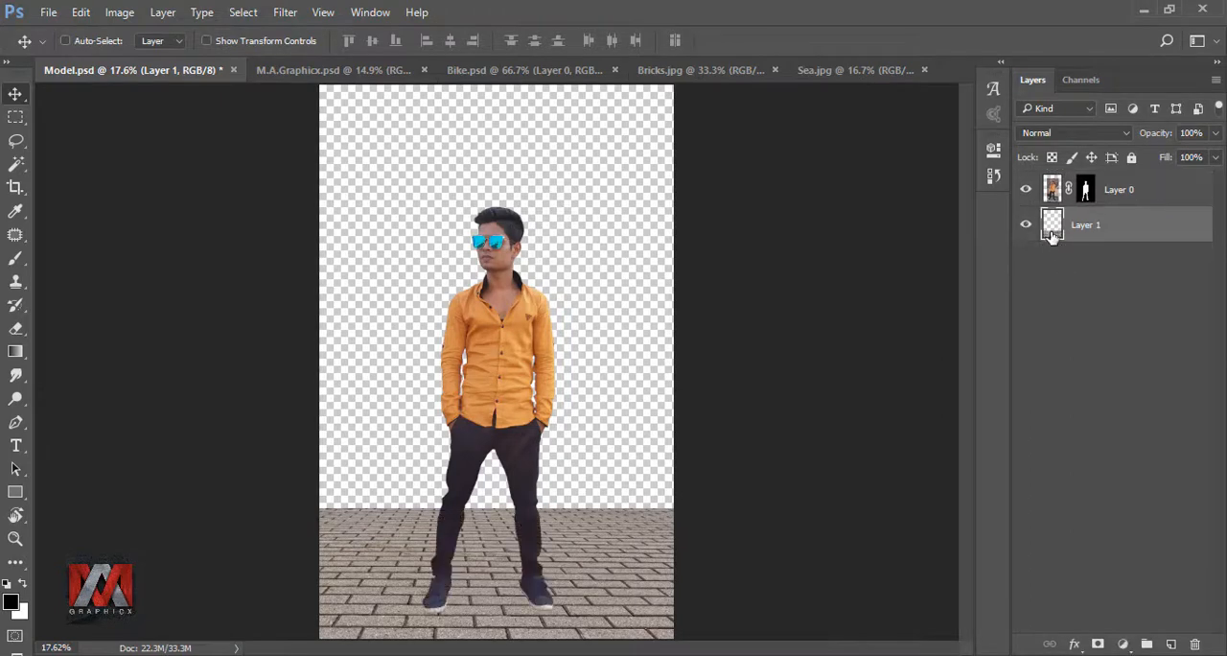
- Copy the masked motorcycle layer from Bike.psd into Model.psd, placing it beside the model's legs at the right canvas edge
click(549, 71)
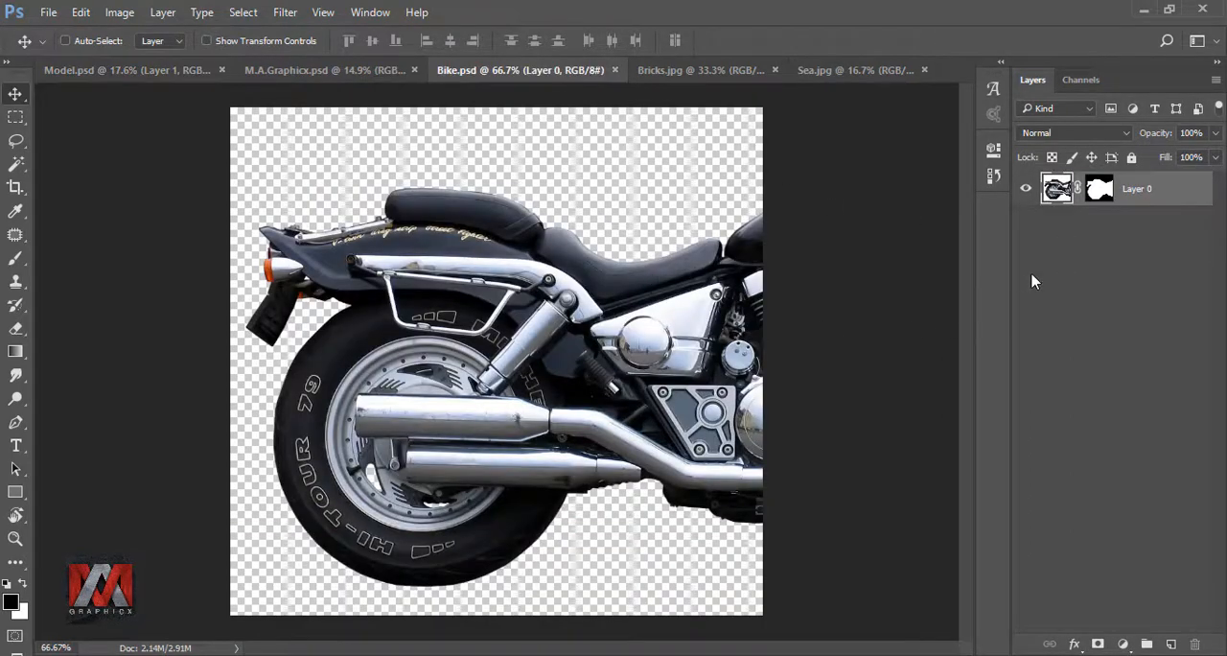
shift+click(1104, 189)
shift+click(1101, 188)
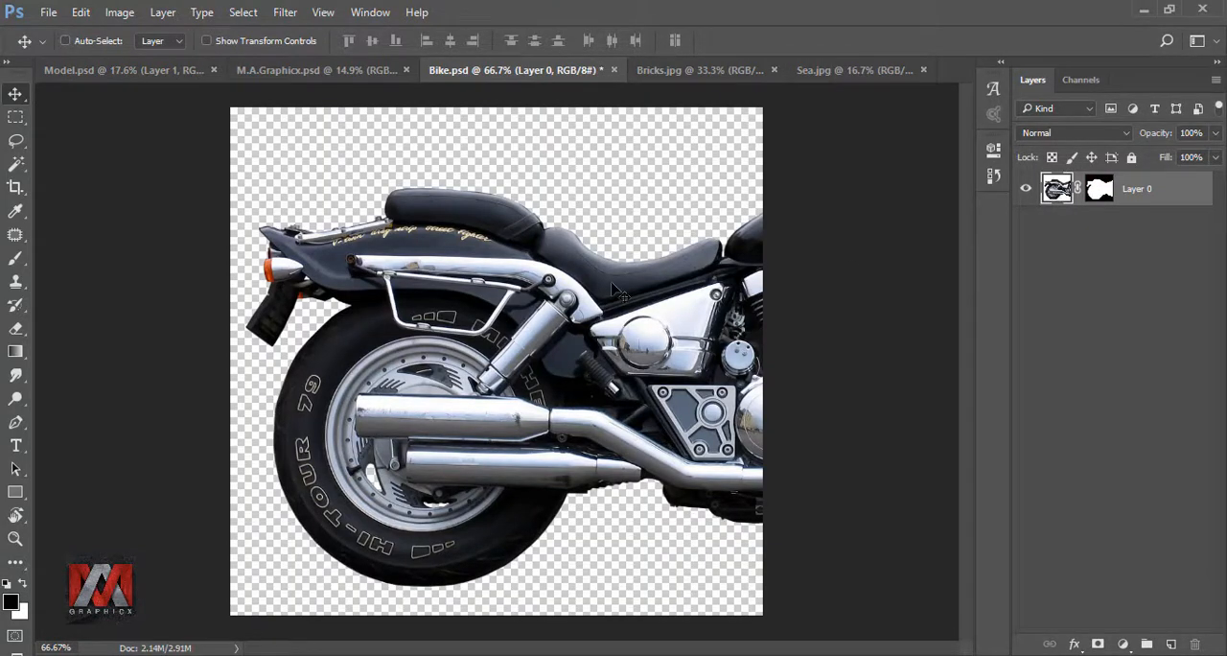
drag(549, 298, 726, 458)
- Scale the motorcycle proportionally to 153% and shift it slightly toward the model
key(ctrl+t)
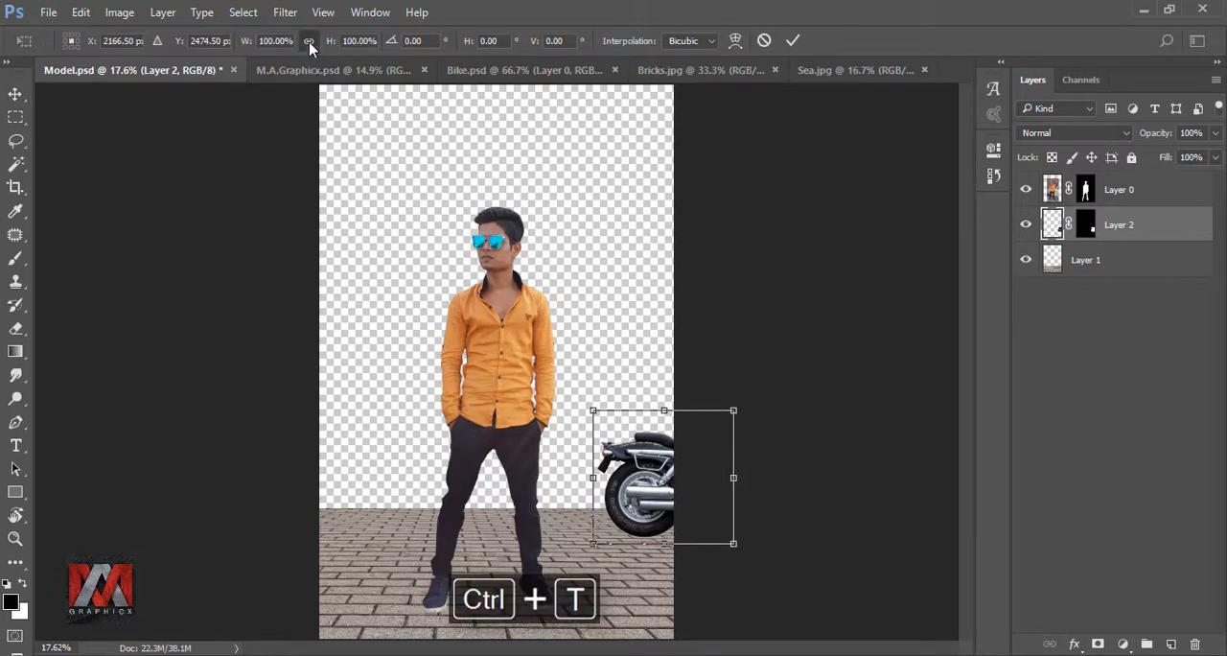
drag(244, 46, 292, 49)
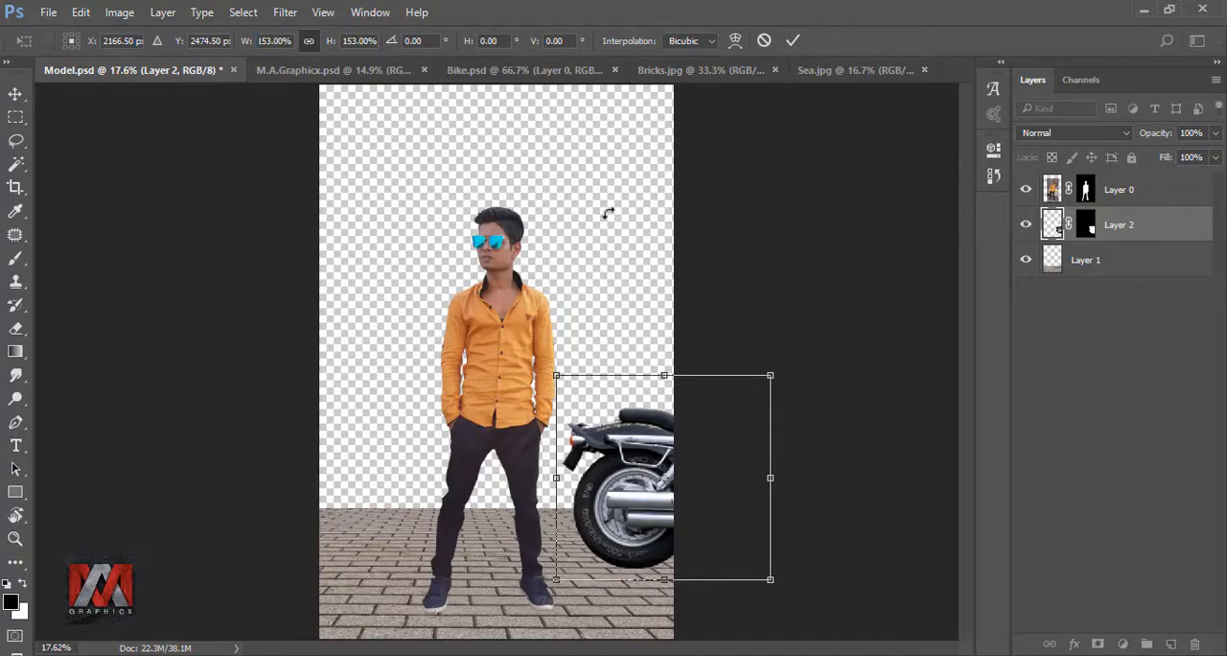
click(792, 41)
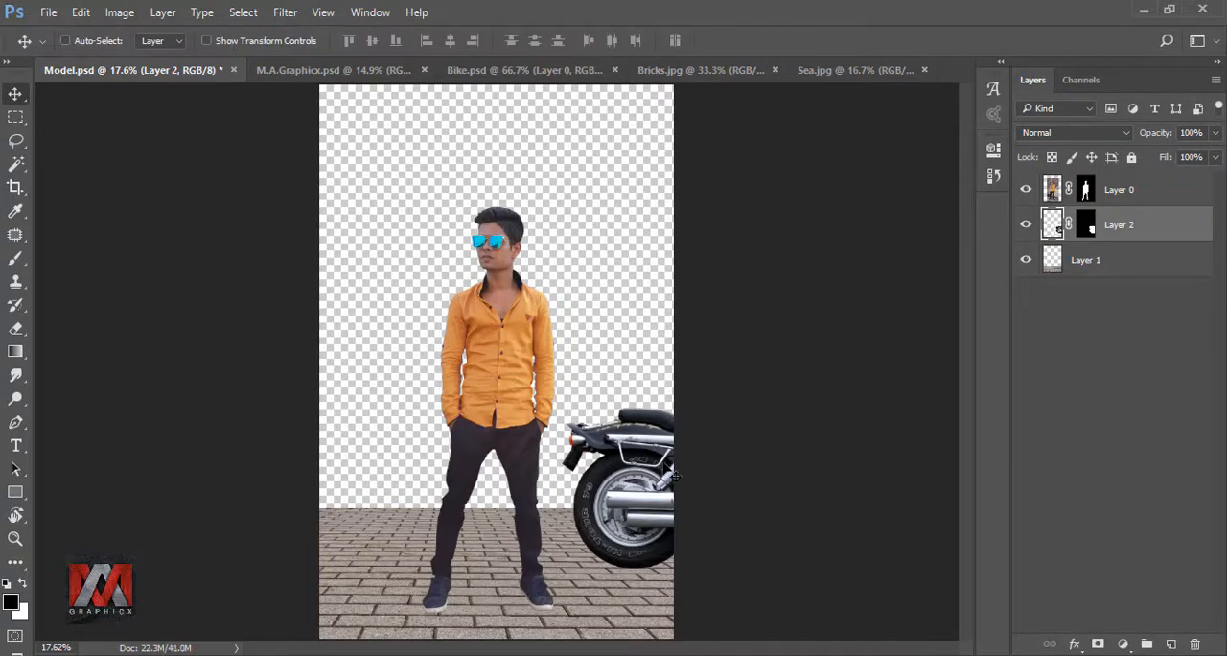
drag(677, 475, 647, 473)
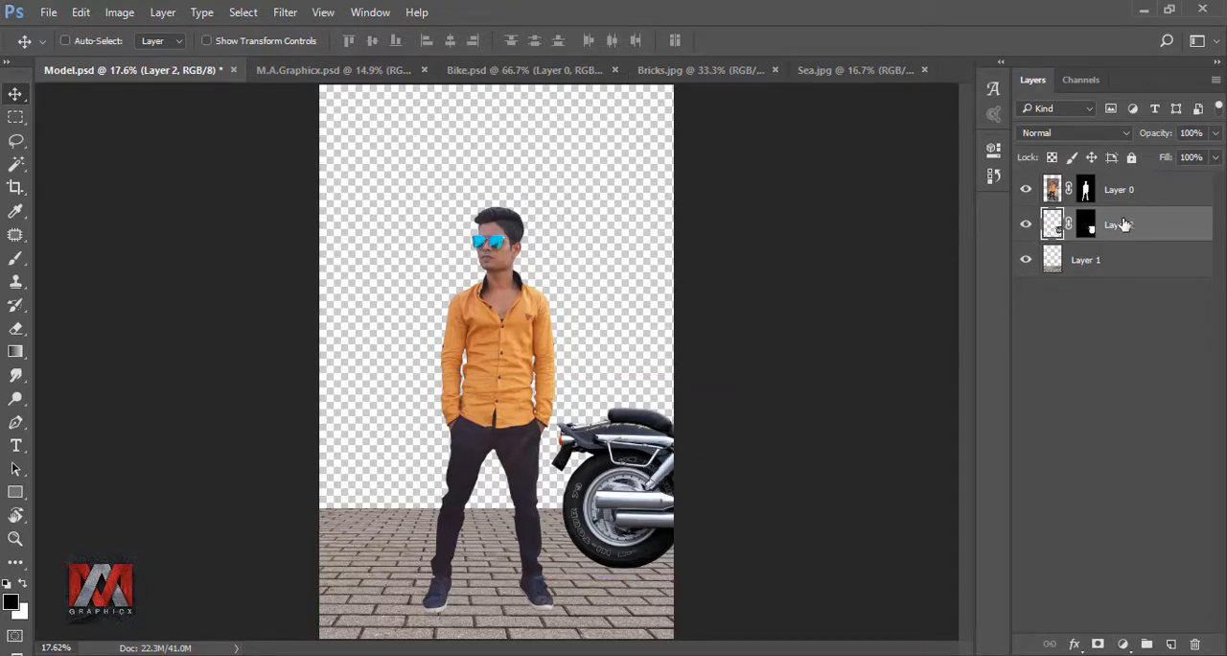
- Duplicate the motorcycle layer, flip the copy horizontally and place it at the opposite canvas edge, mirroring the original
key(ctrl+j)
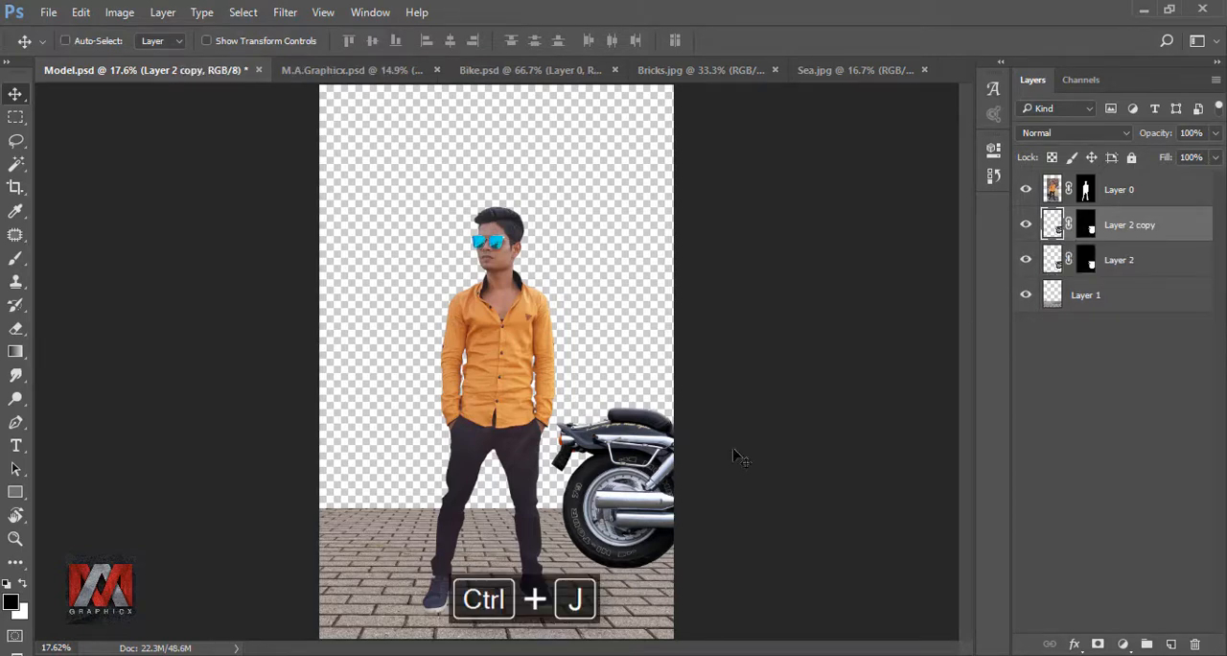
drag(630, 474, 422, 473)
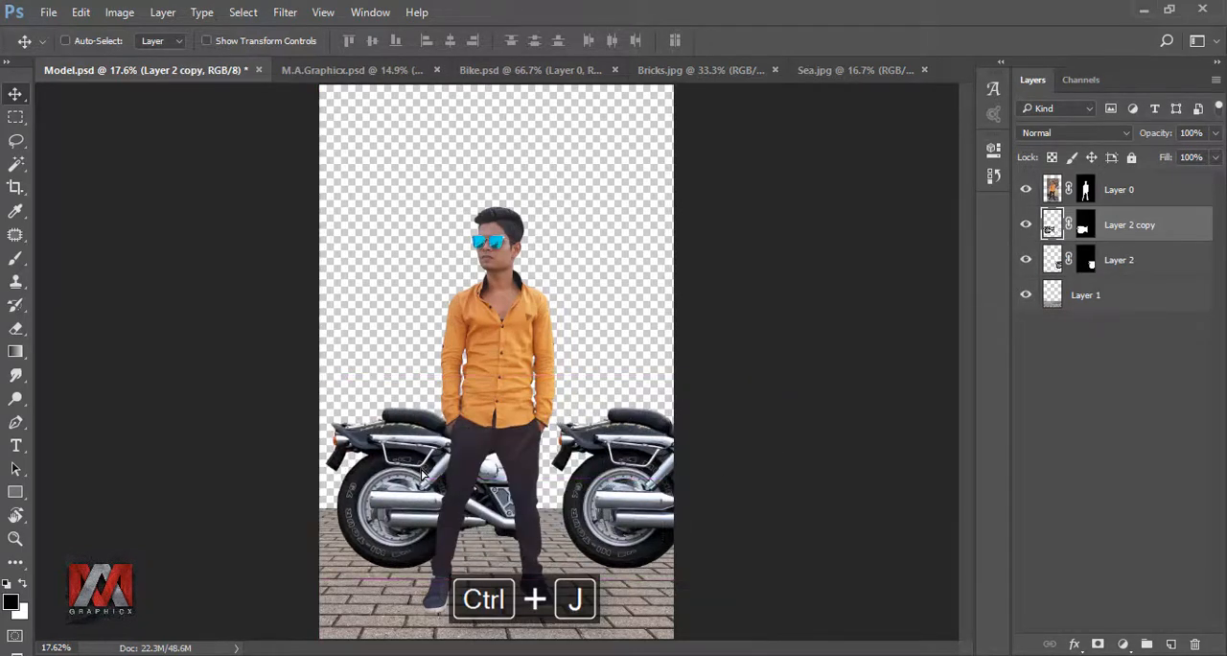
key(ctrl+t)
right_click(422, 474)
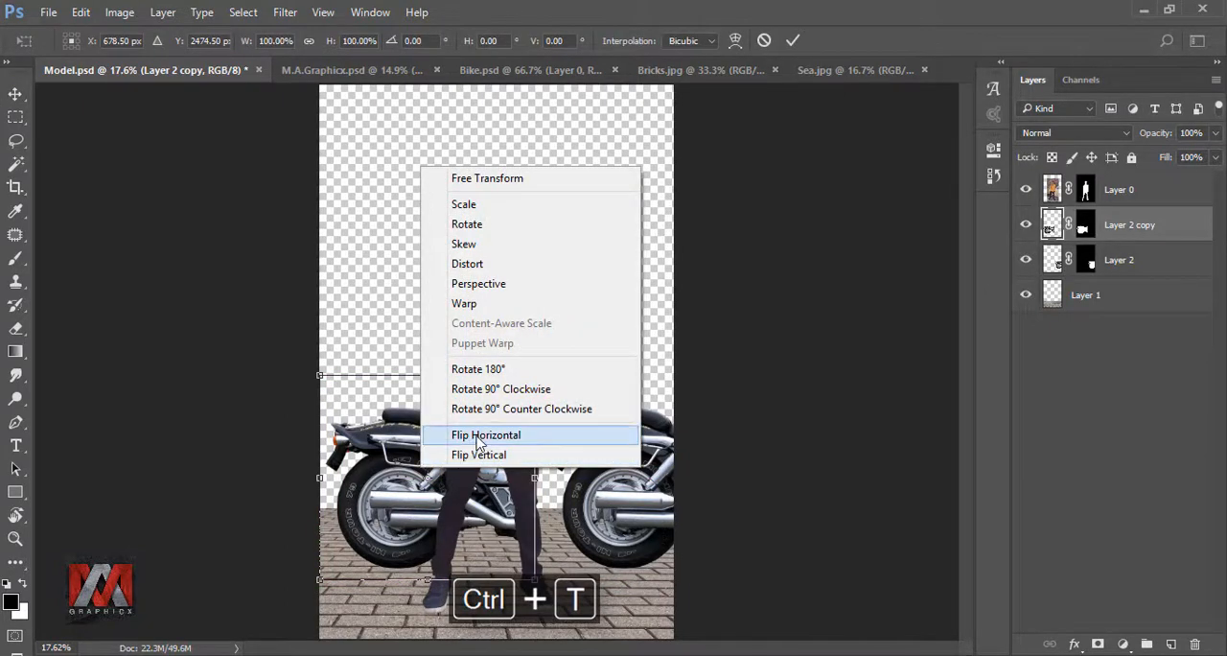
click(534, 440)
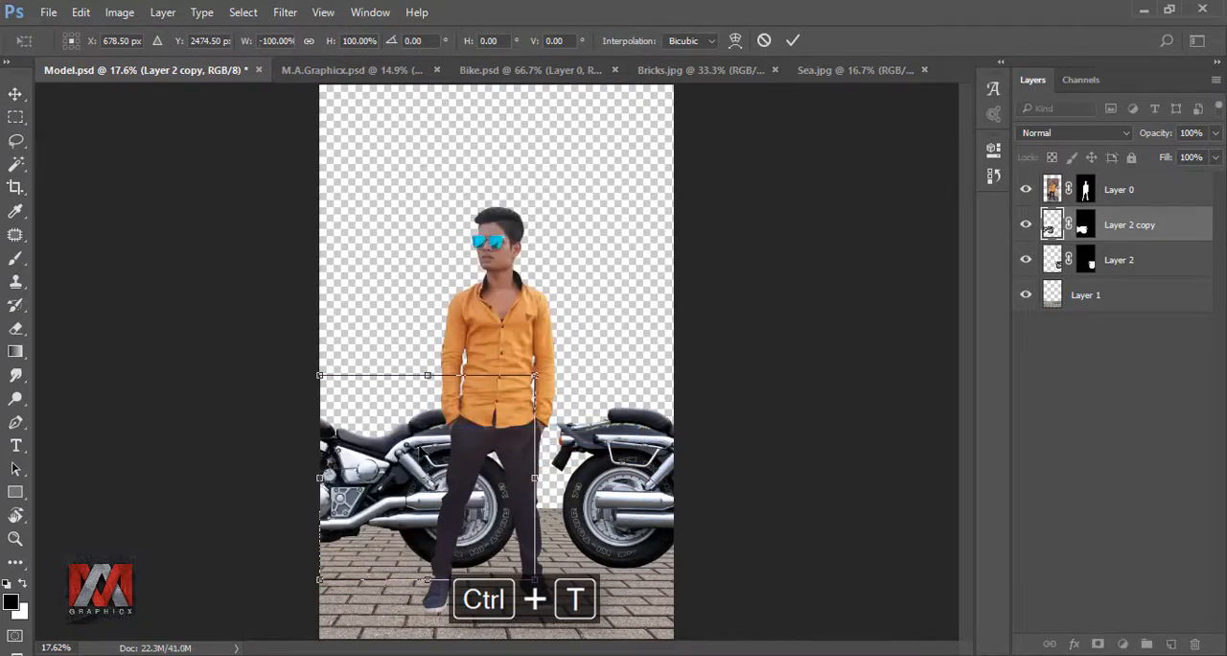
drag(441, 522, 350, 451)
click(792, 41)
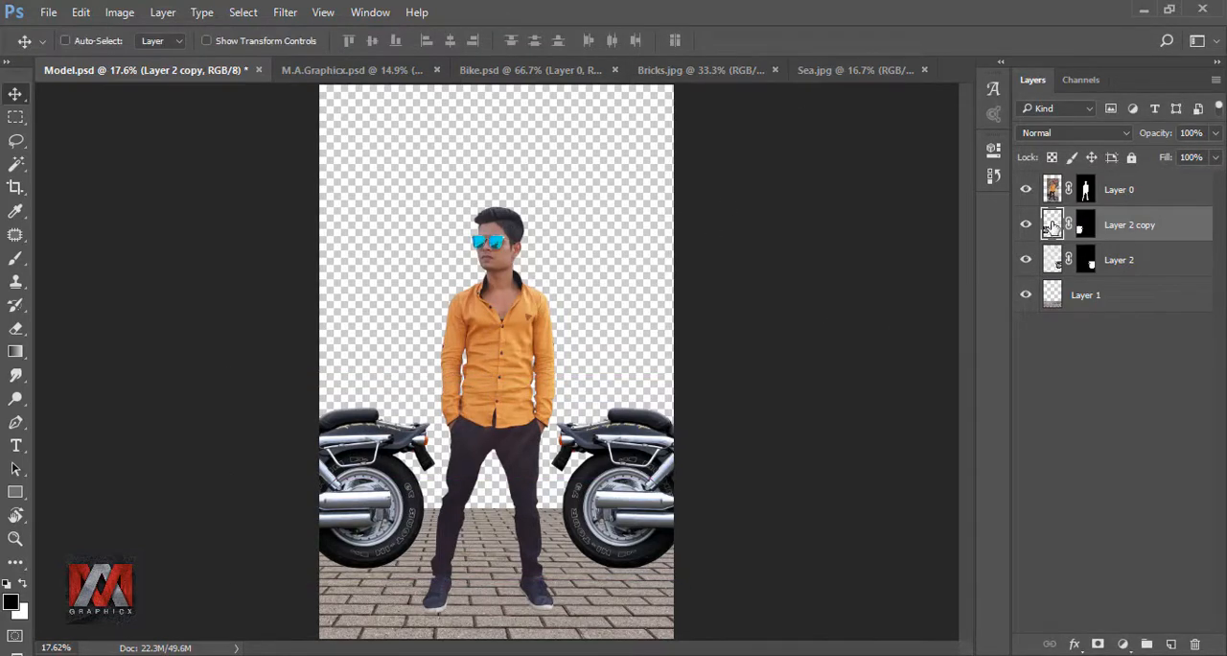
- Copy the Sea.jpg scene into Model.psd as the lowest layer and position it so the water meets the pavement's far edge
click(836, 73)
drag(594, 383, 556, 223)
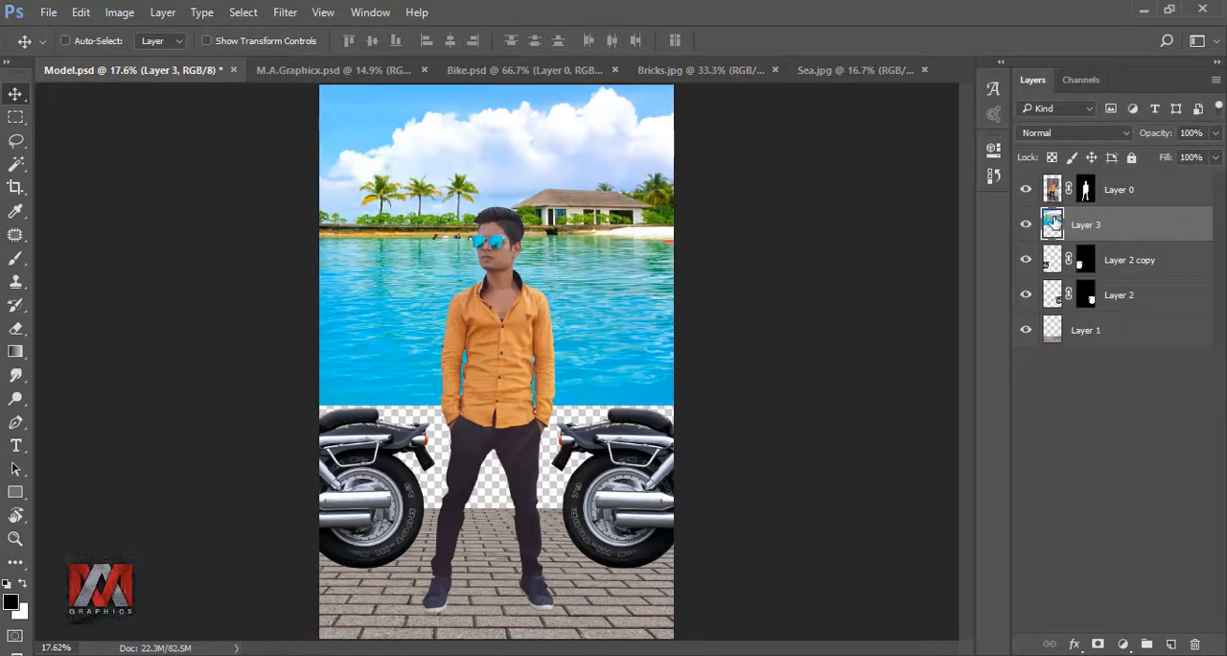
drag(1055, 223, 1058, 337)
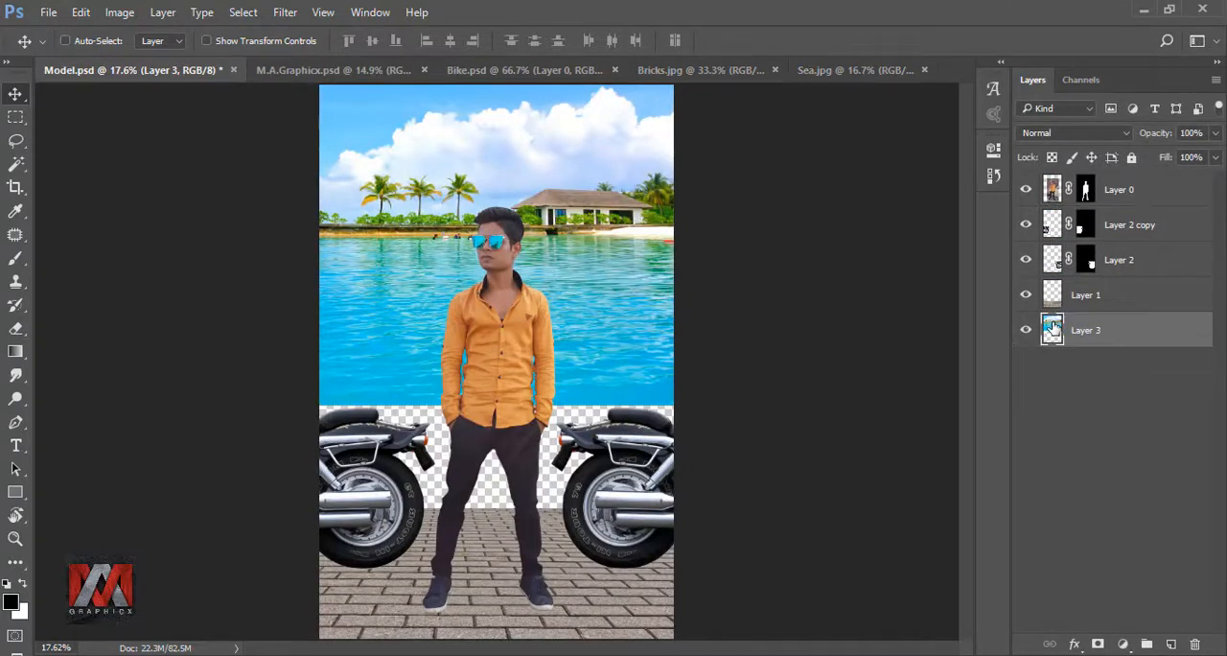
drag(625, 183, 598, 373)
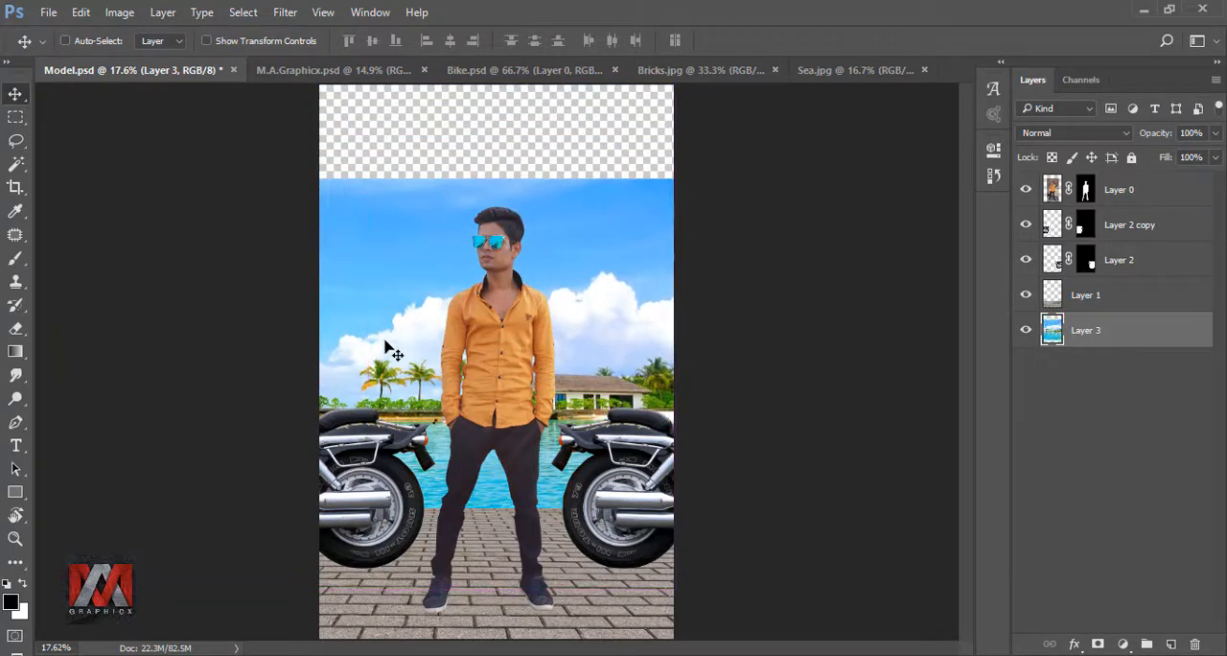
drag(386, 343, 471, 353)
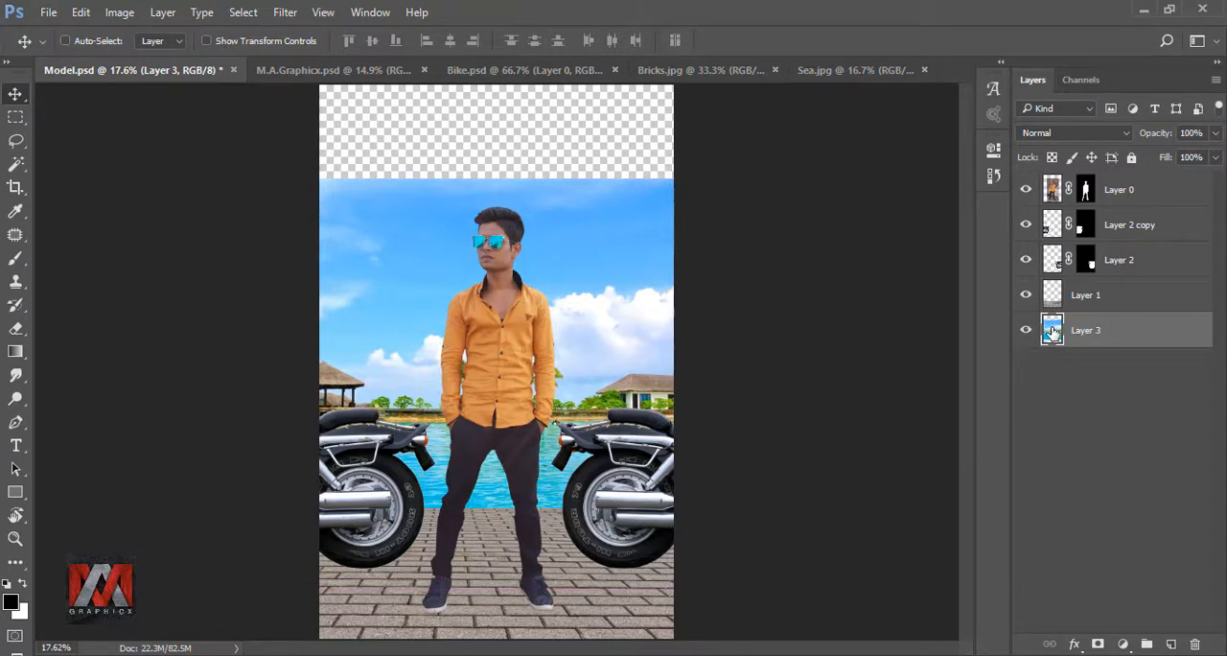
- Add an empty layer directly above the brick pavement layer and clip it to the pavement
click(1053, 299)
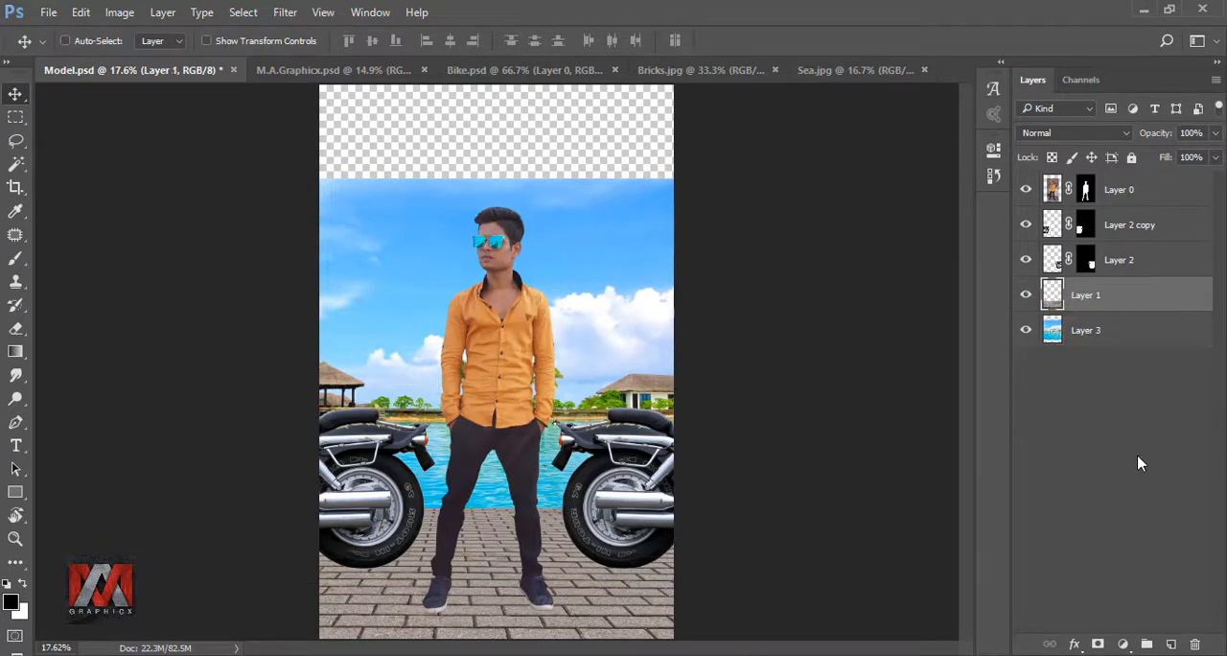
click(1171, 645)
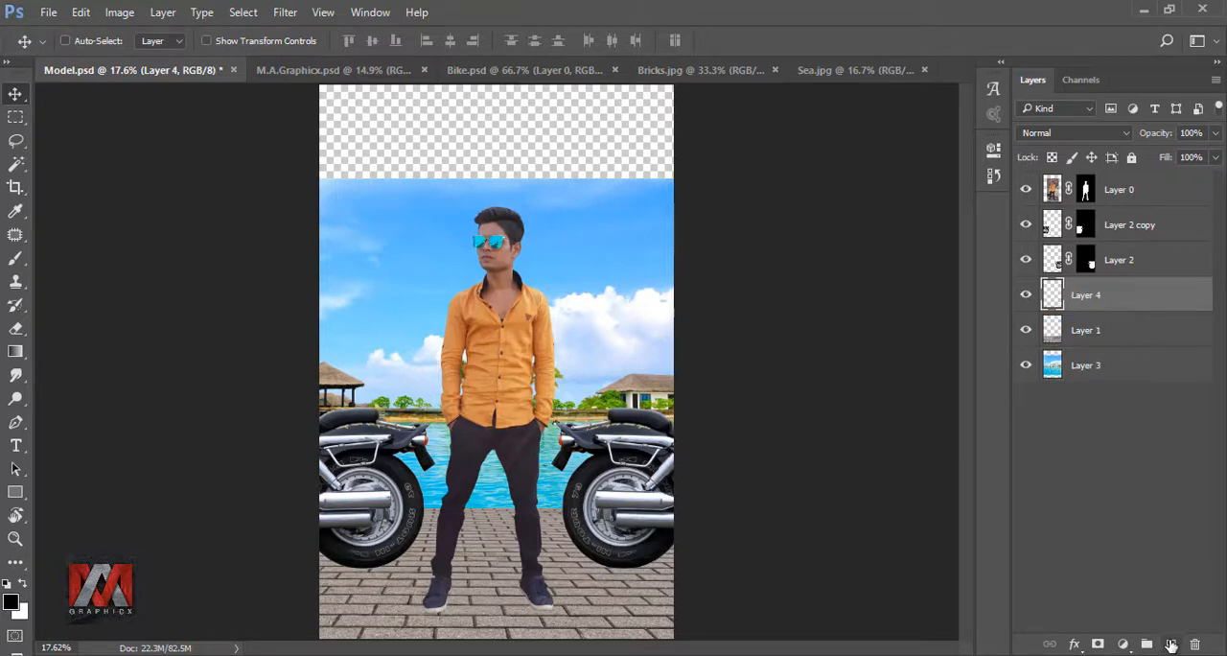
right_click(1139, 304)
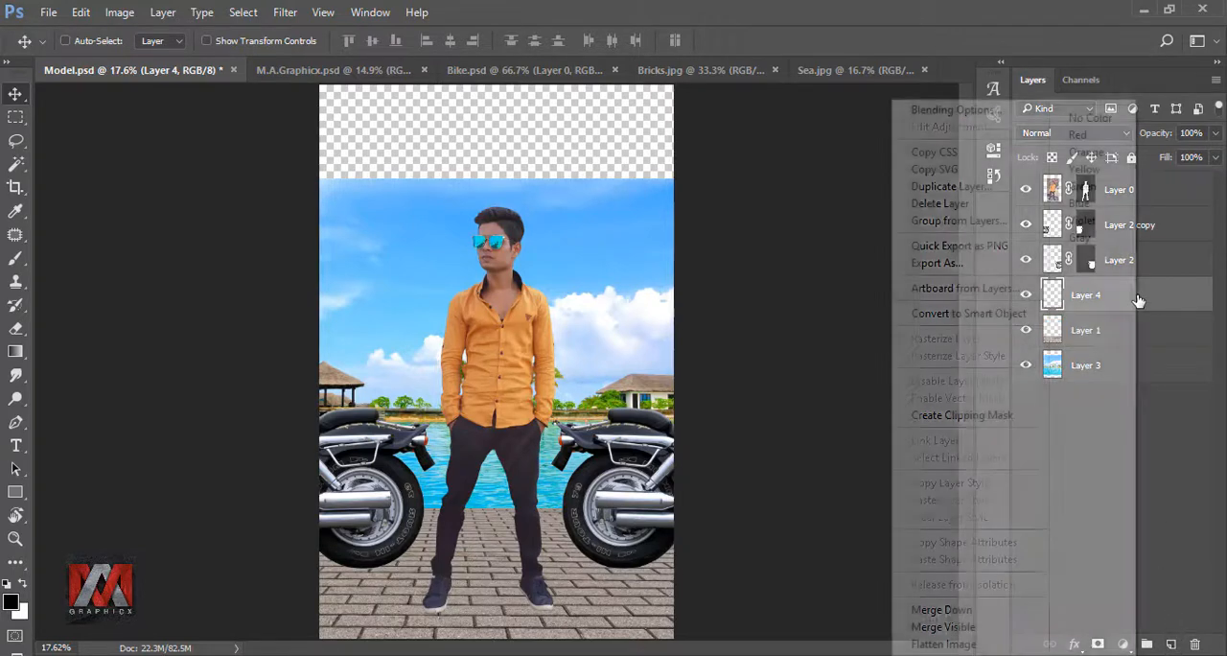
click(991, 418)
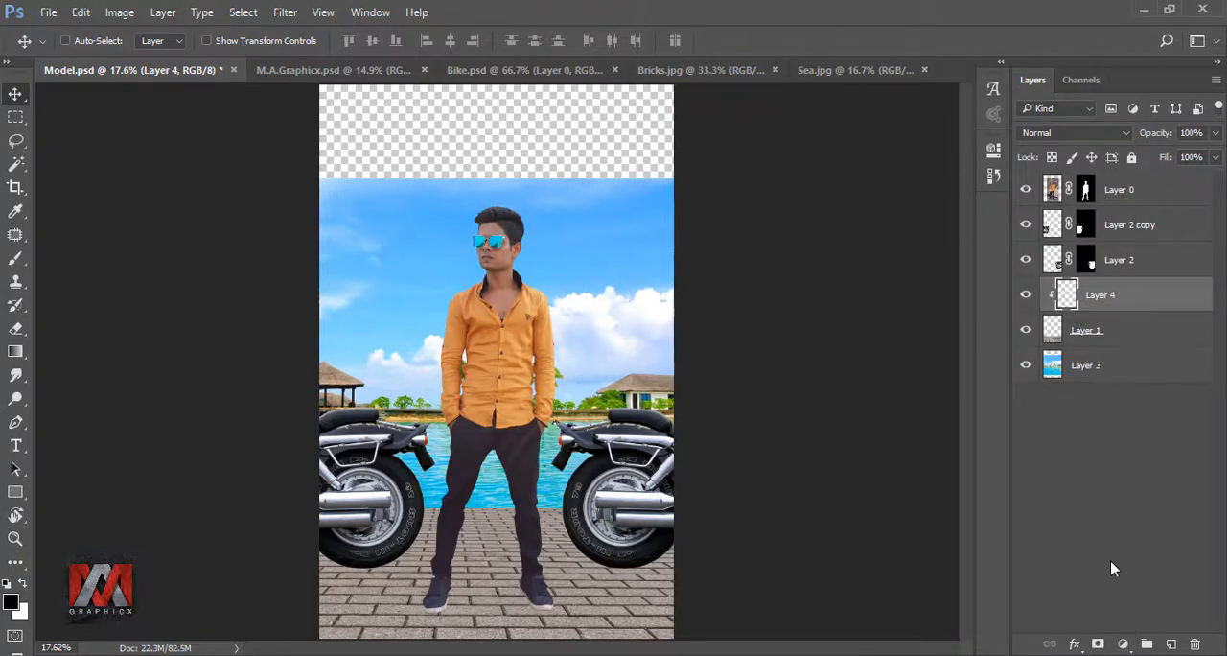
- Add a black-to-transparent linear gradient fill clipped to the pavement and shift it downward to shade the bricks lightly
click(1123, 642)
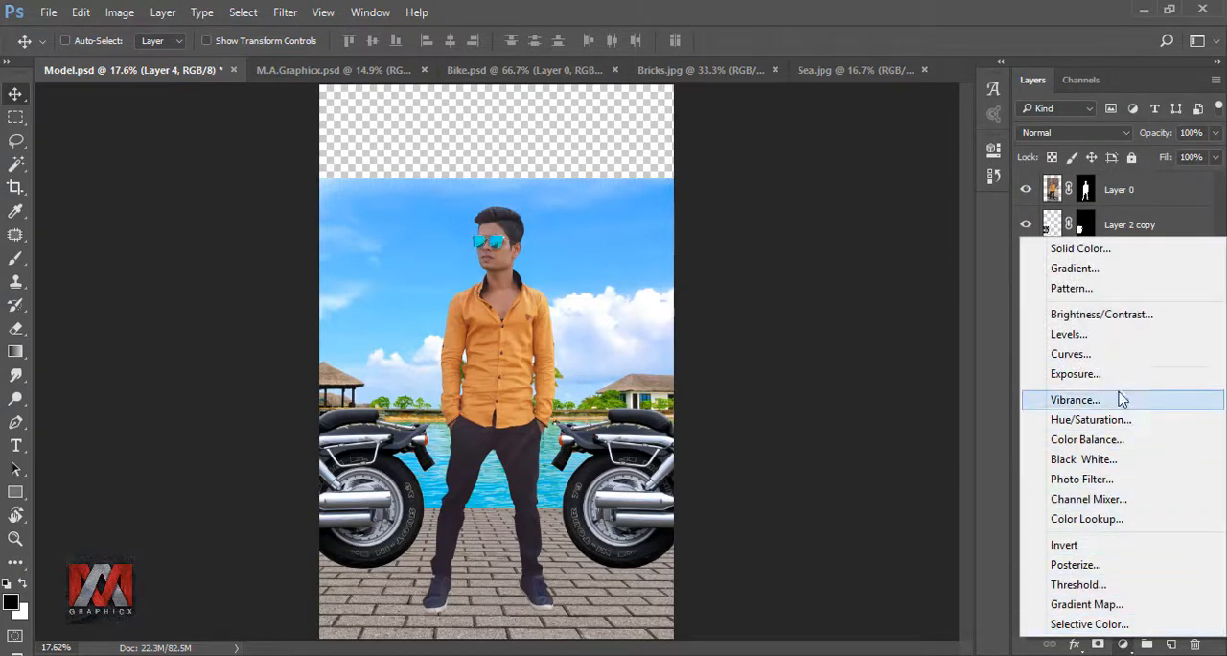
click(1099, 269)
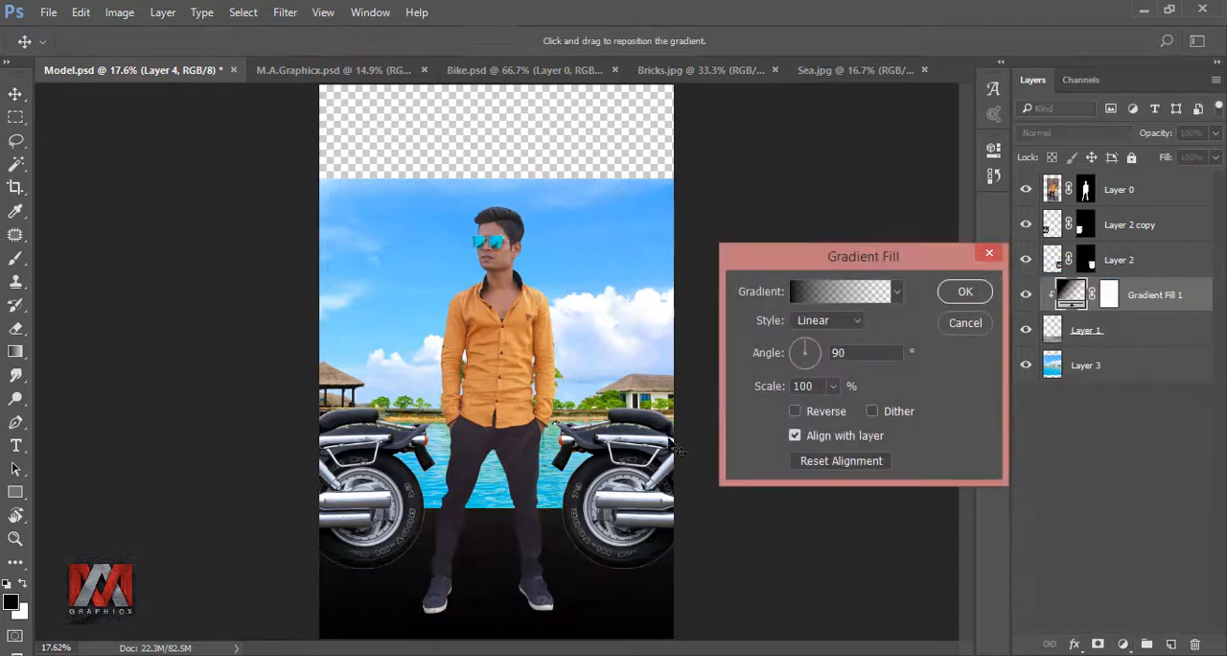
drag(584, 355, 600, 570)
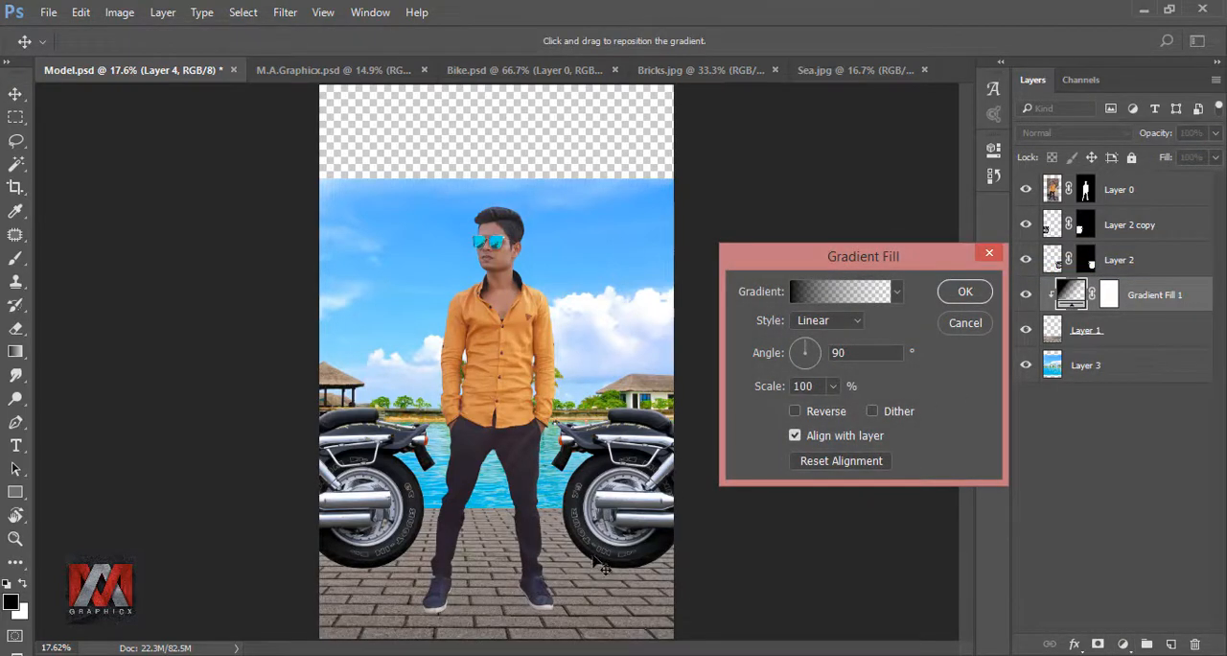
click(965, 295)
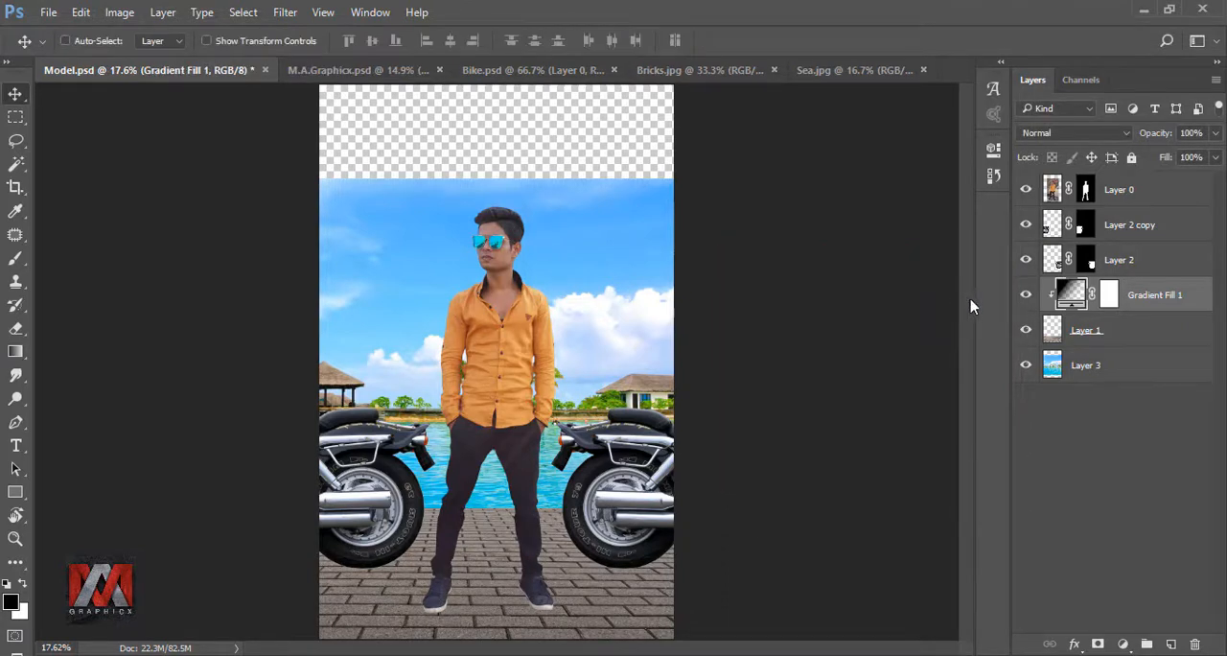
click(1027, 296)
click(1027, 297)
- Paint black on the gradient fill's mask across the pavement with a 900 px soft brush at 46% opacity and 24% flow
click(1109, 296)
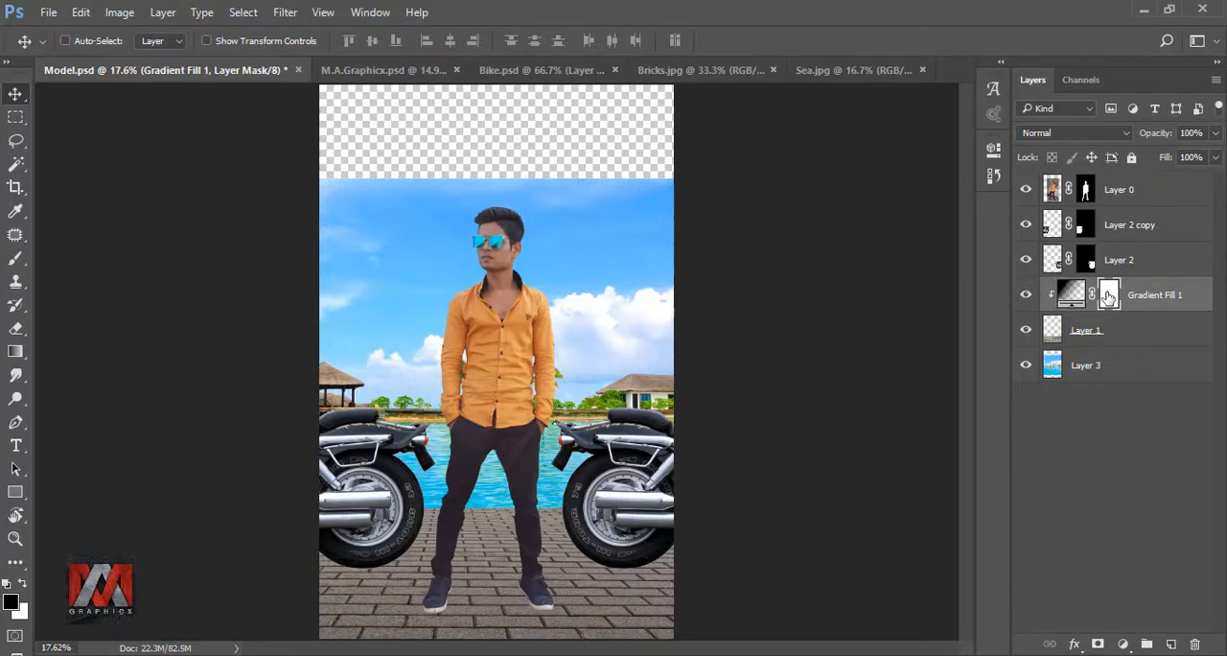
click(15, 257)
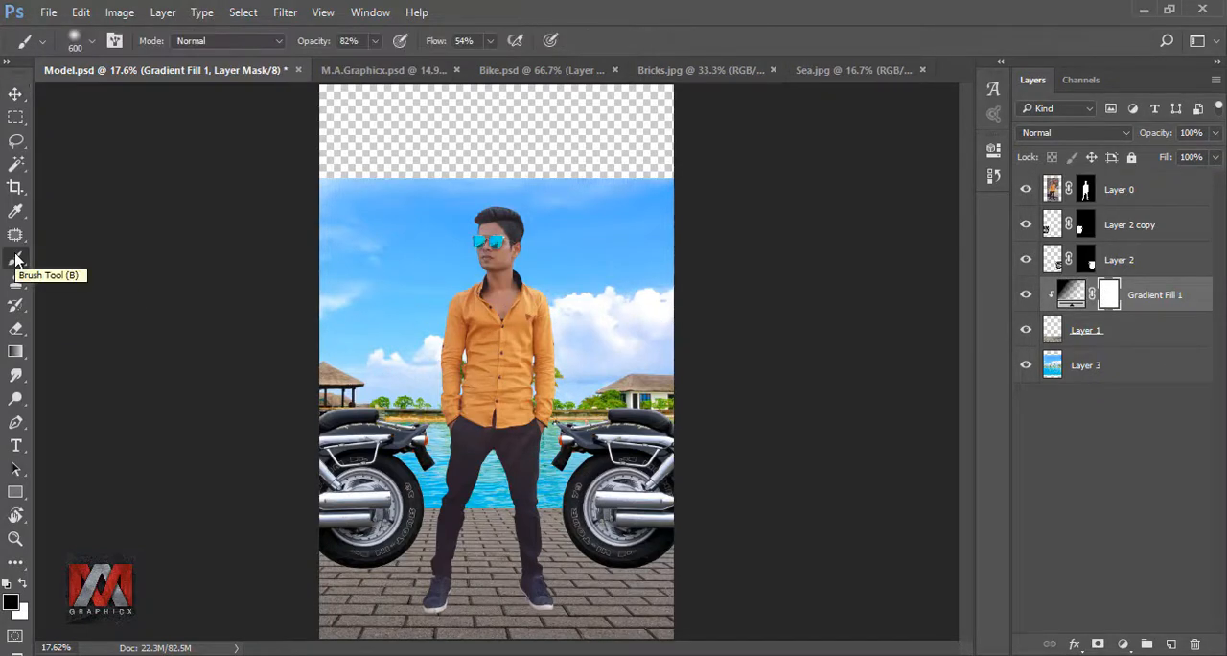
click(376, 43)
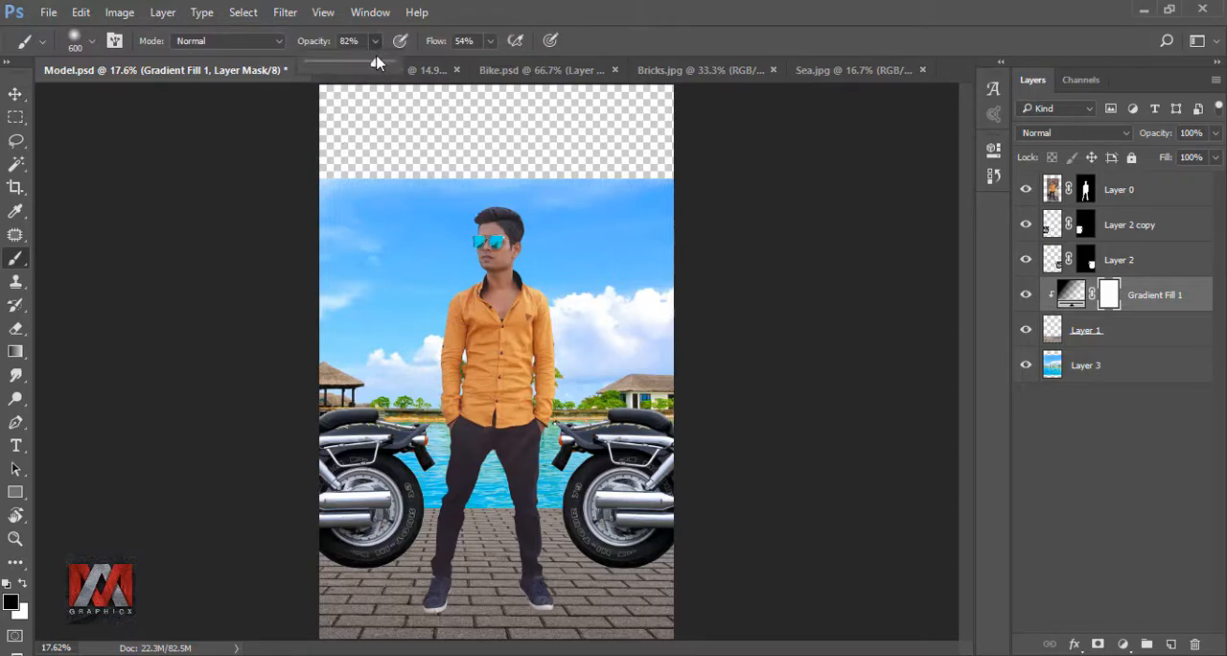
click(490, 43)
drag(475, 63, 466, 66)
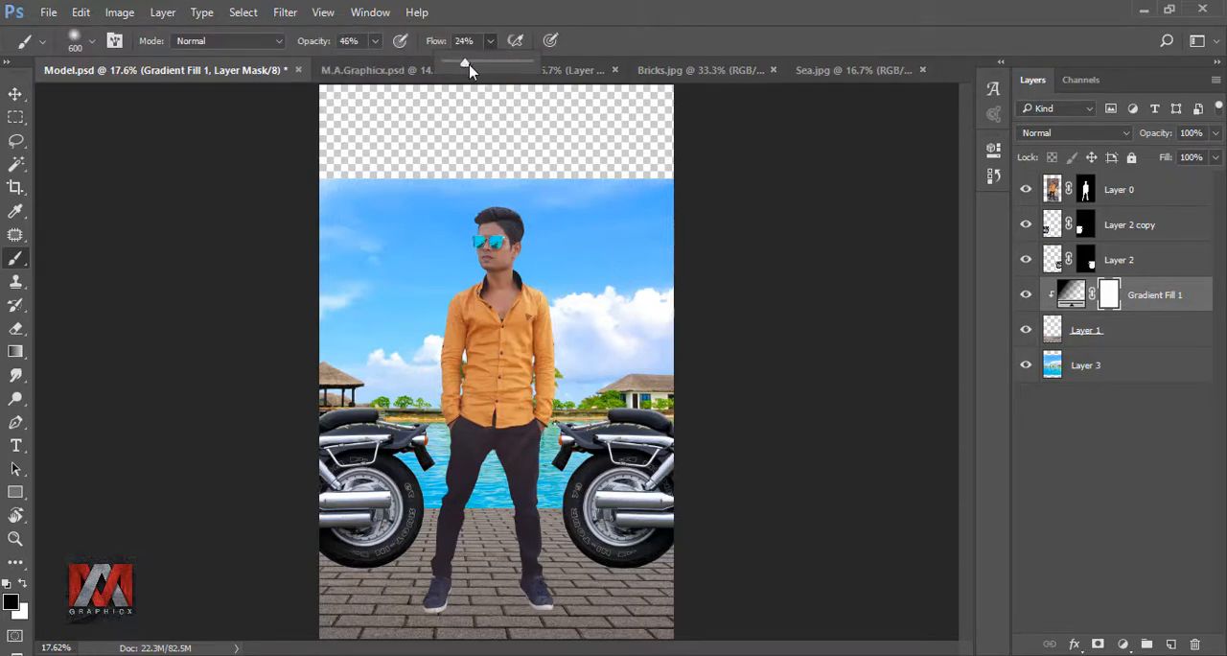
click(582, 36)
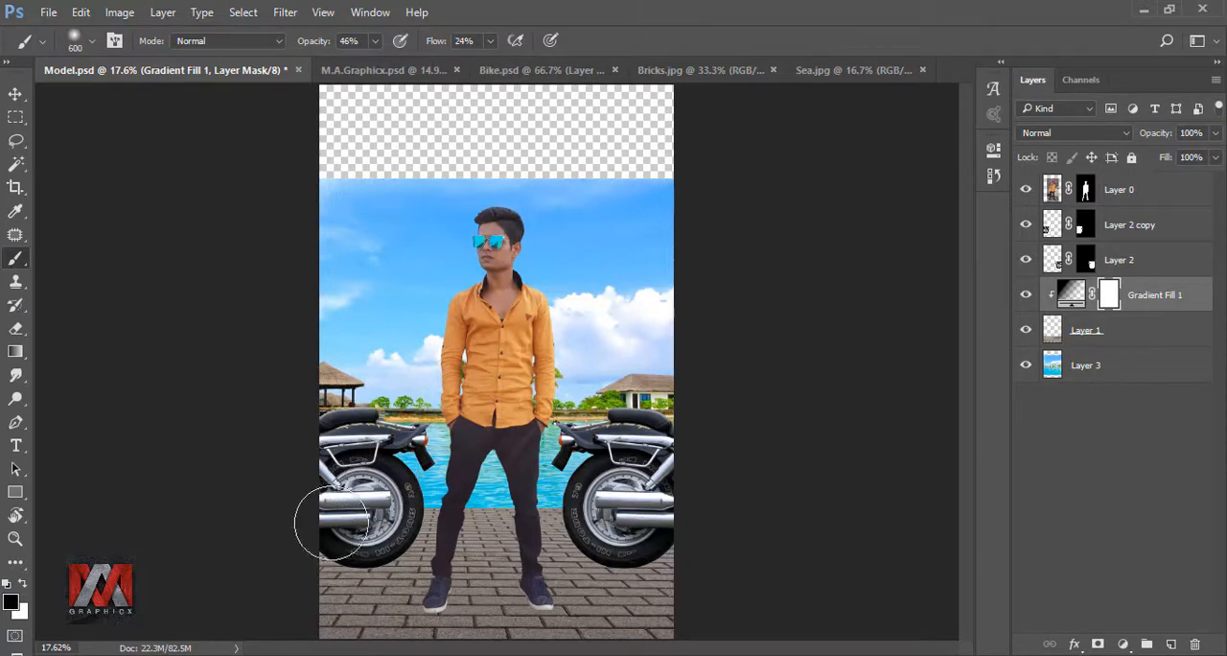
key(bracketright)
key(bracketright)
key(bracketright)
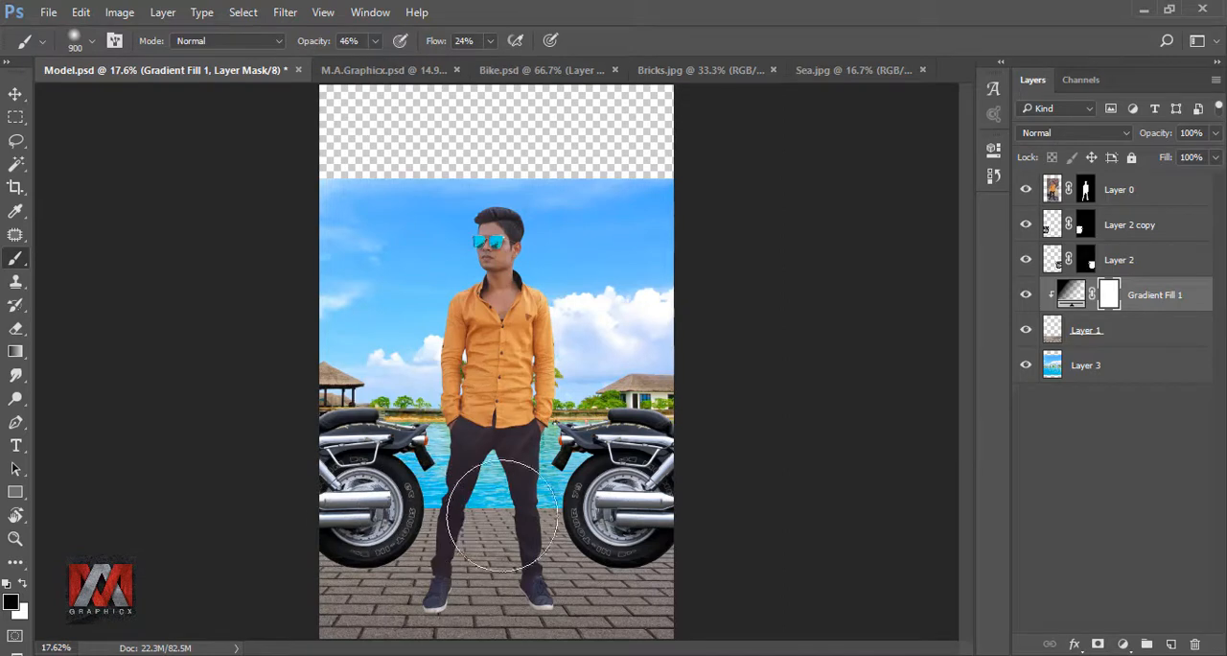
mouse_move(599, 525)
mouse_down()
mouse_move(346, 561)
mouse_move(350, 545)
mouse_move(294, 541)
mouse_move(454, 543)
mouse_move(631, 526)
mouse_up()
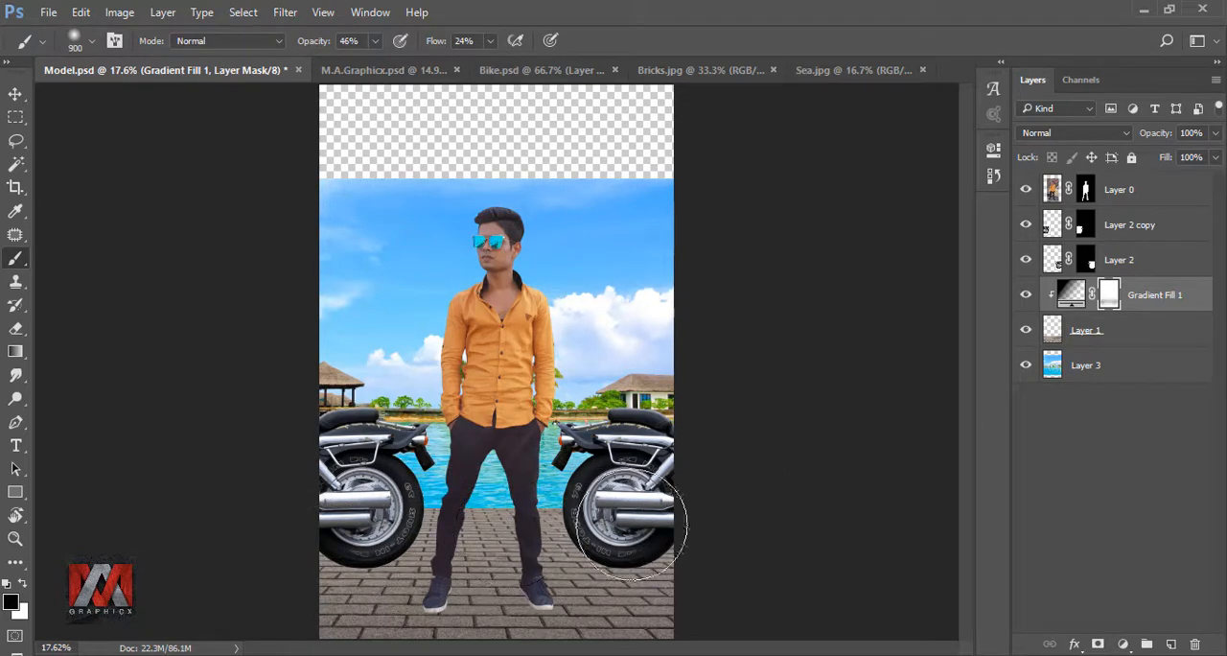
- Compare the pavement with and without the masked gradient shading
click(1026, 298)
click(1026, 298)
click(1026, 298)
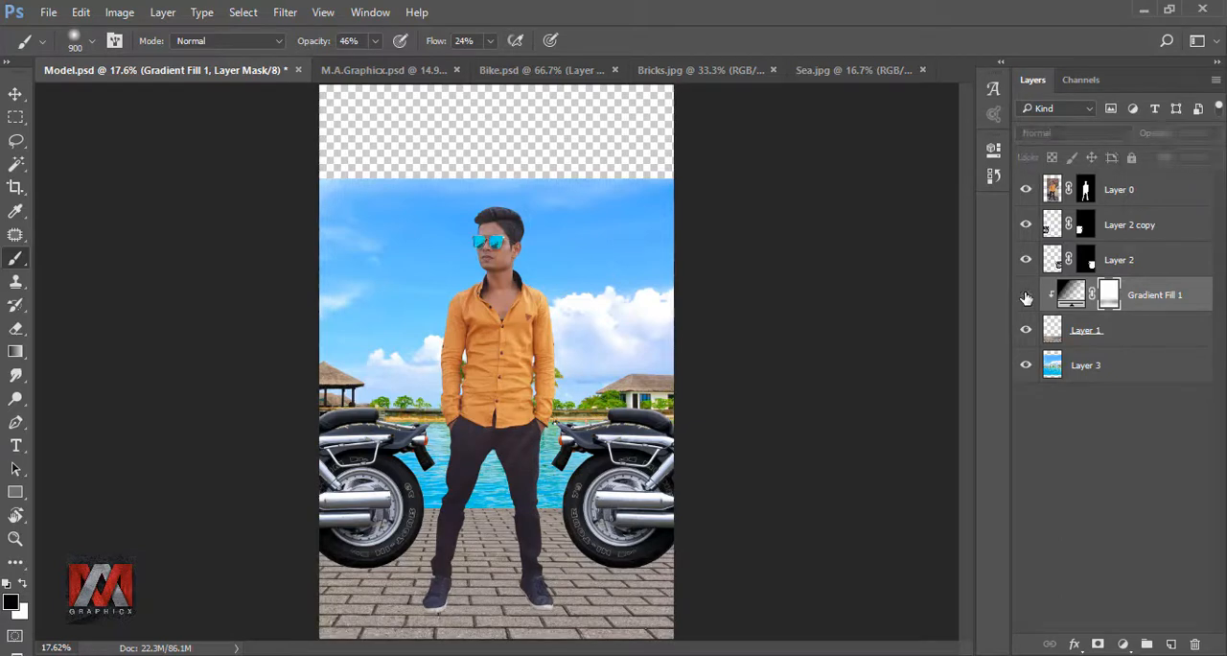
click(1026, 299)
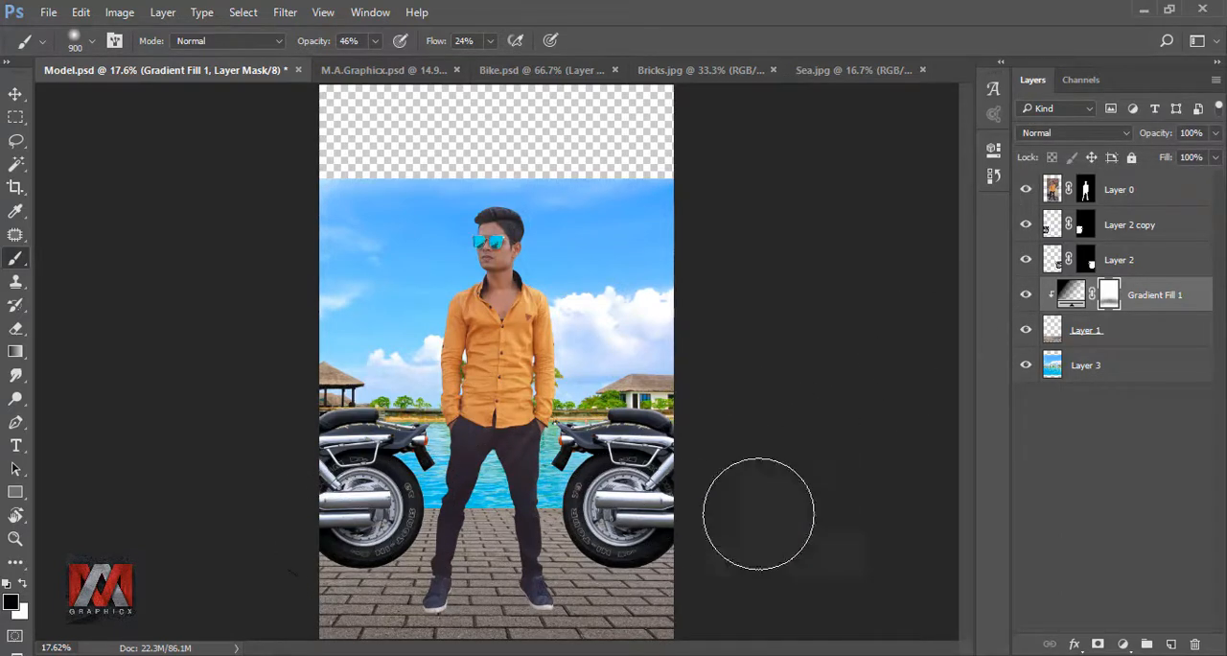
click(1028, 295)
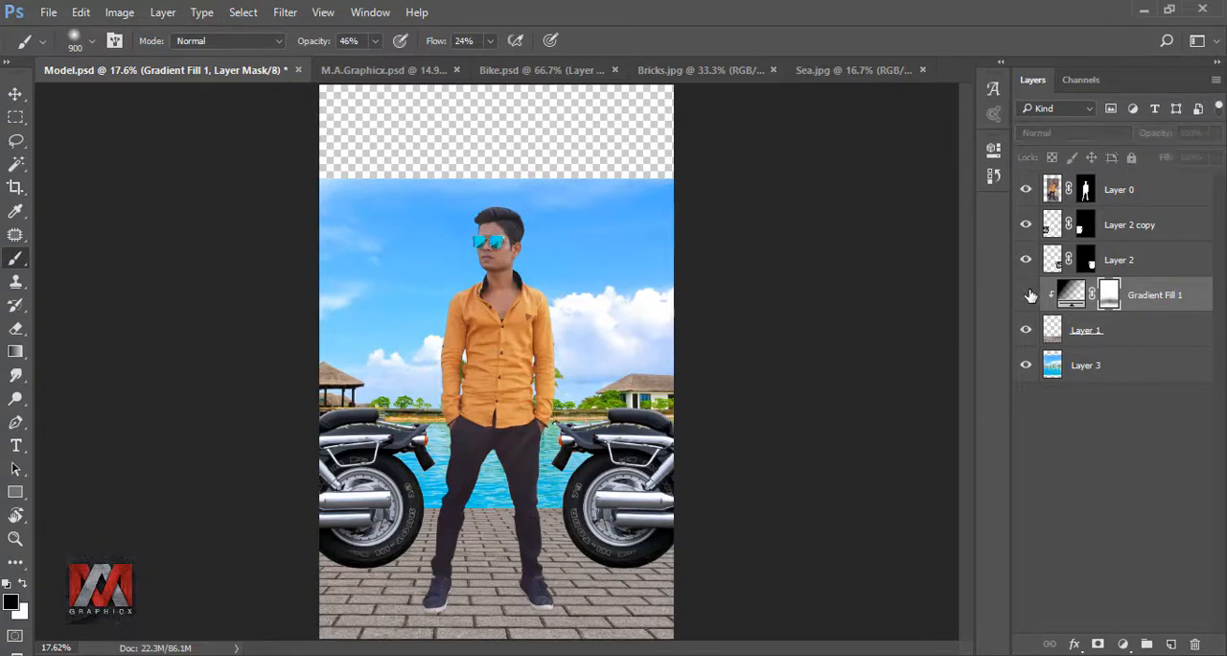
click(1027, 295)
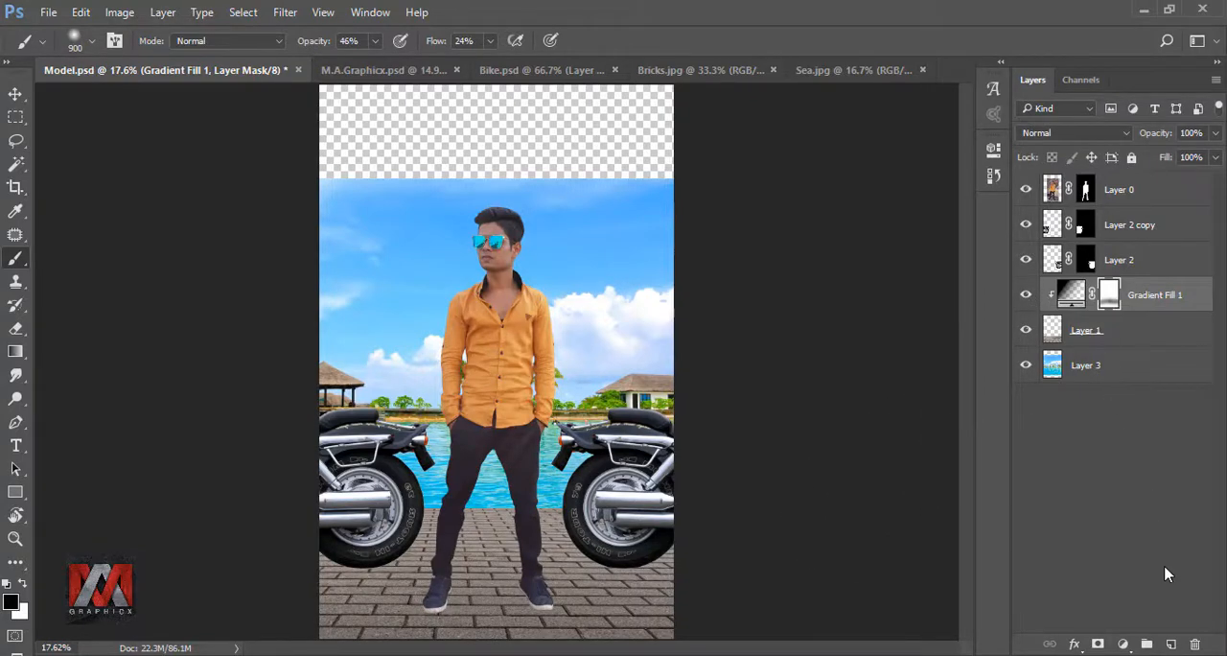
- Create a new layer above the gradient fill and dab one black spot with a 400 px soft brush at 100% opacity and flow
click(1173, 644)
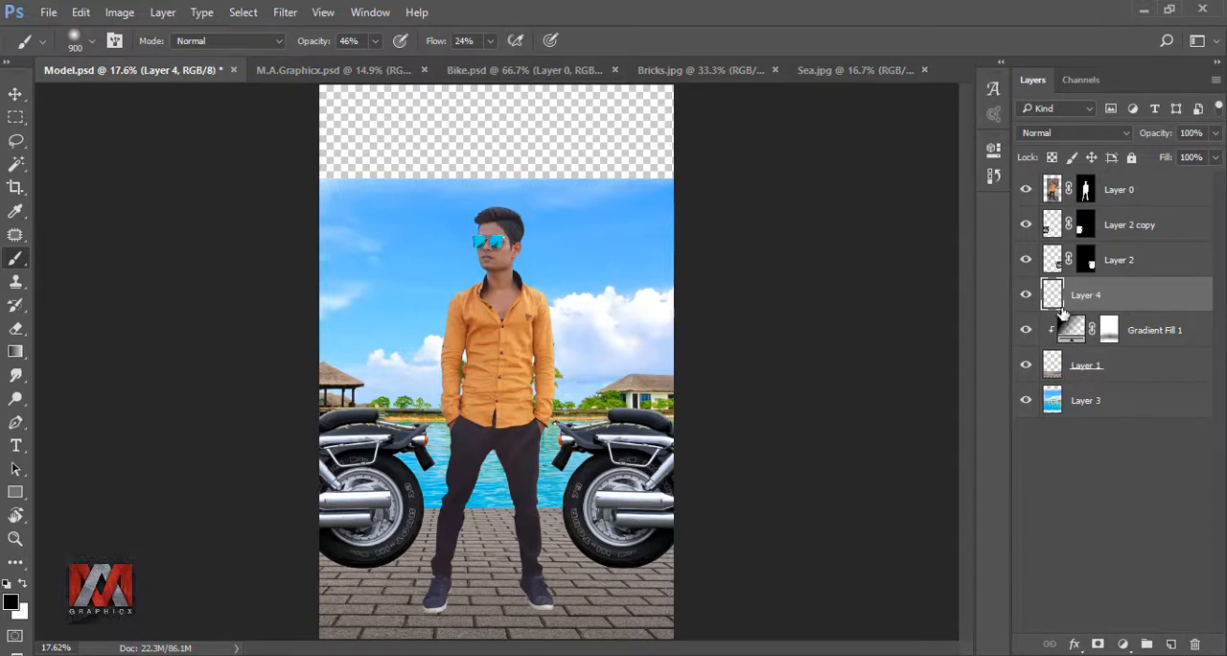
click(375, 40)
drag(375, 63, 450, 66)
click(489, 40)
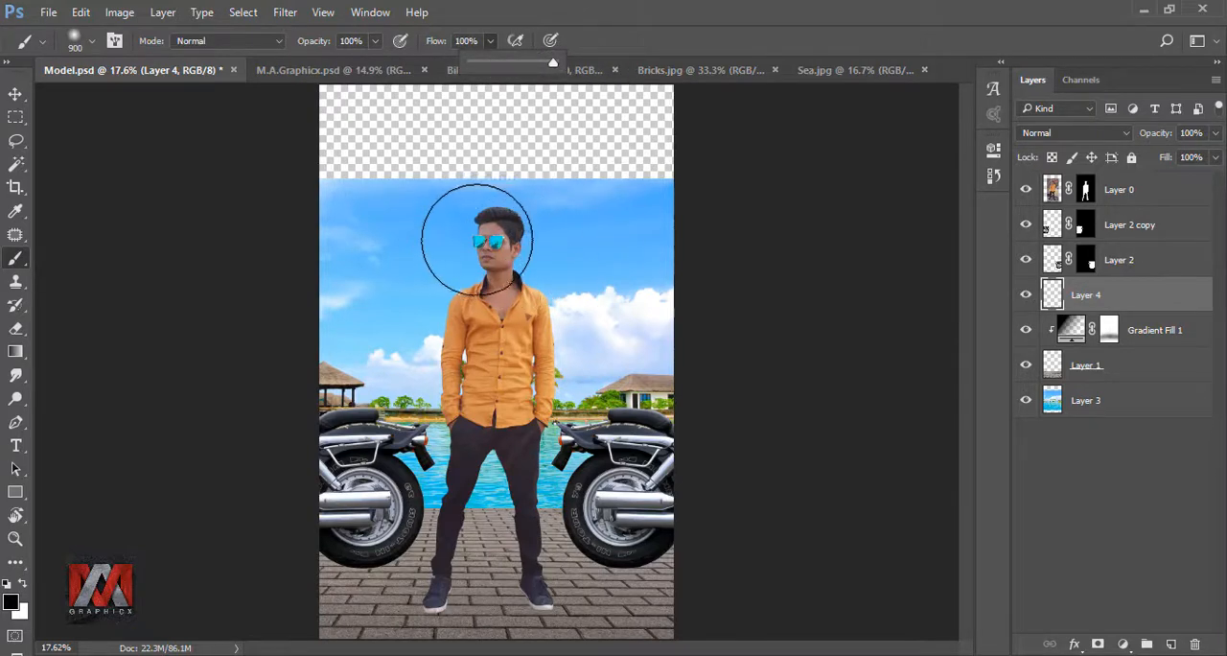
key(bracketleft)
key(bracketleft)
key(bracketleft)
key(bracketleft)
key(bracketleft)
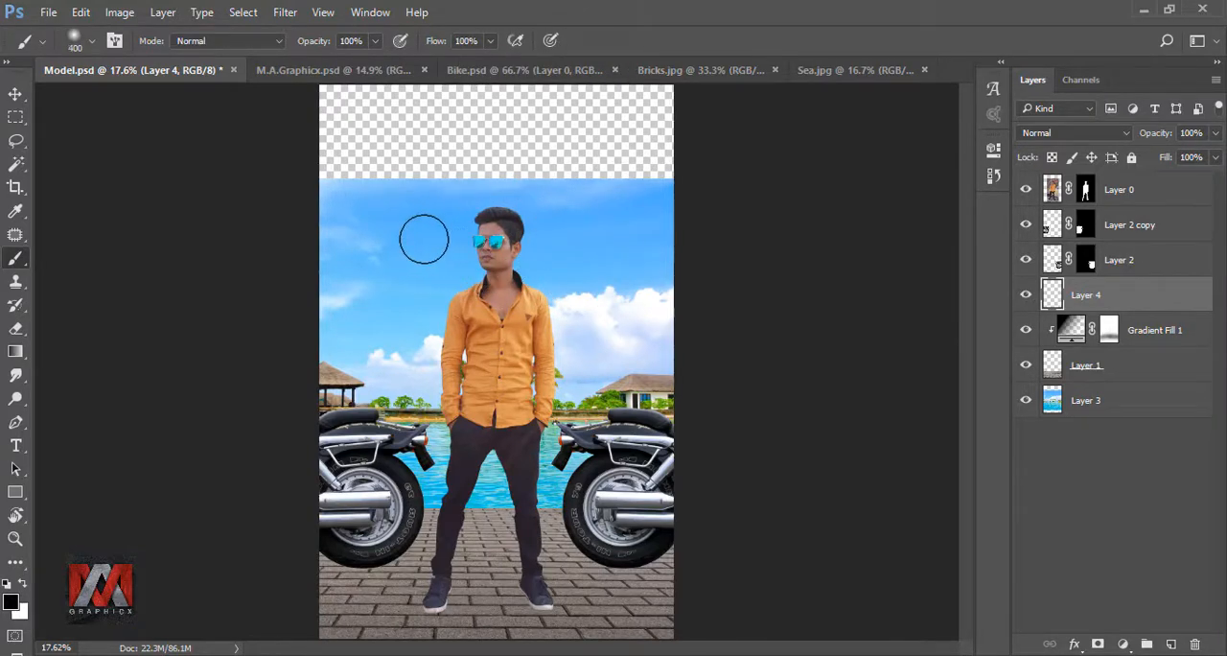
click(424, 238)
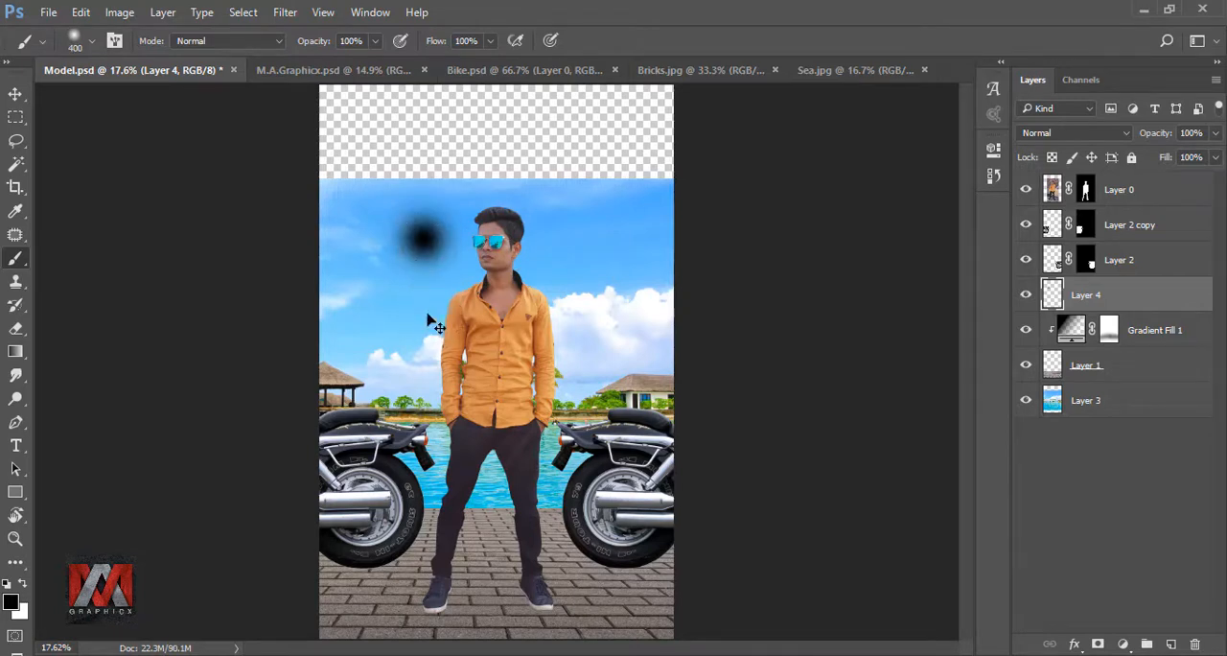
- Flatten the black spot to 14.06% height with Free Transform and place it under the wheel of the left-hand motorcycle
key(ctrl+t)
mouse_move(427, 188)
mouse_down()
mouse_move(427, 518)
mouse_move(385, 605)
mouse_up()
scroll(386, 605, up, 2)
scroll(386, 594, up, 4)
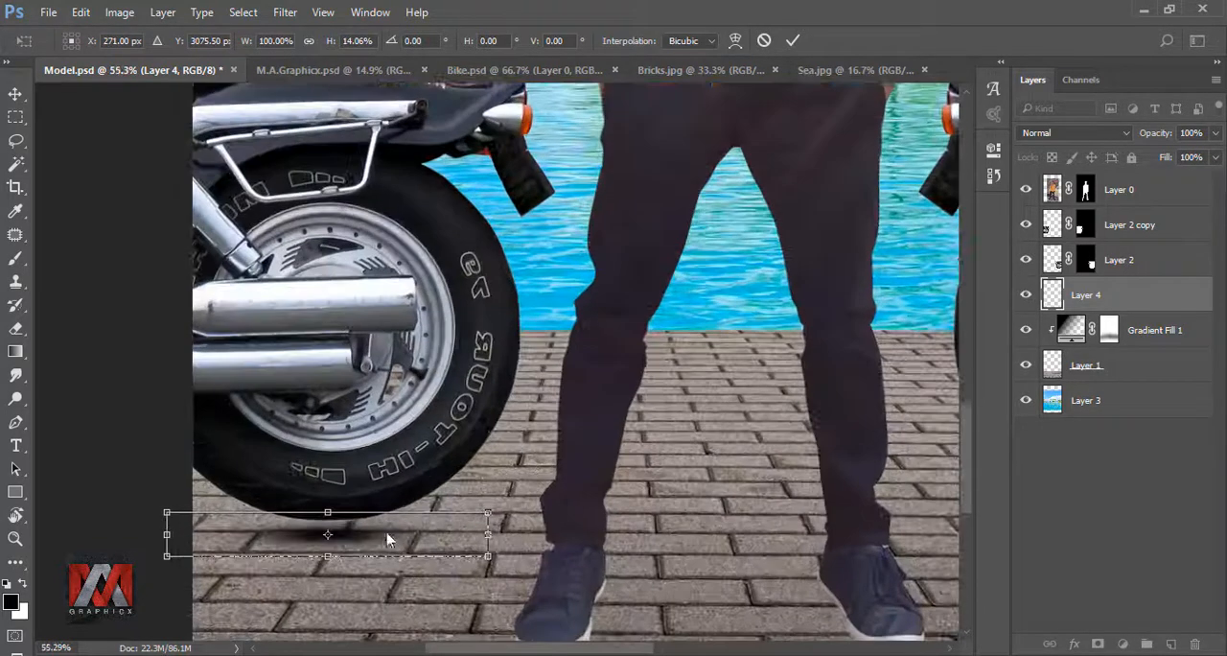
drag(382, 542, 382, 529)
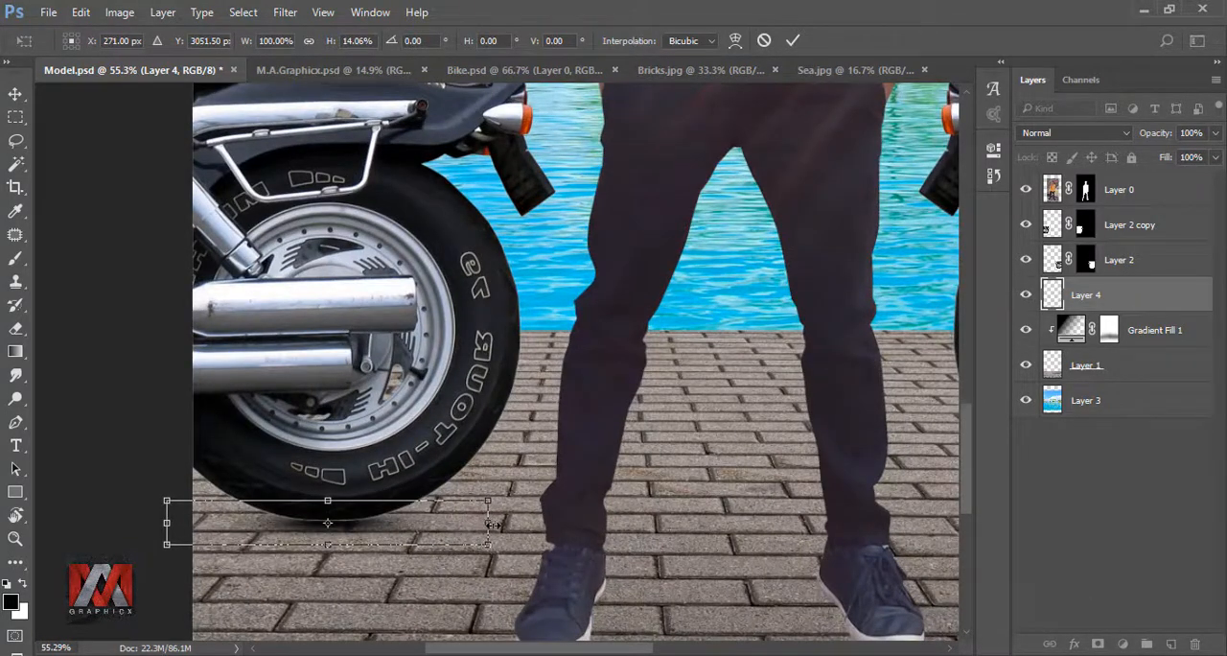
- Stretch the wheel shadow to 210.22% width and 22.72% height, align it with the tyre's contact point and apply the transform
drag(488, 523, 841, 522)
drag(708, 527, 512, 530)
drag(307, 583, 307, 584)
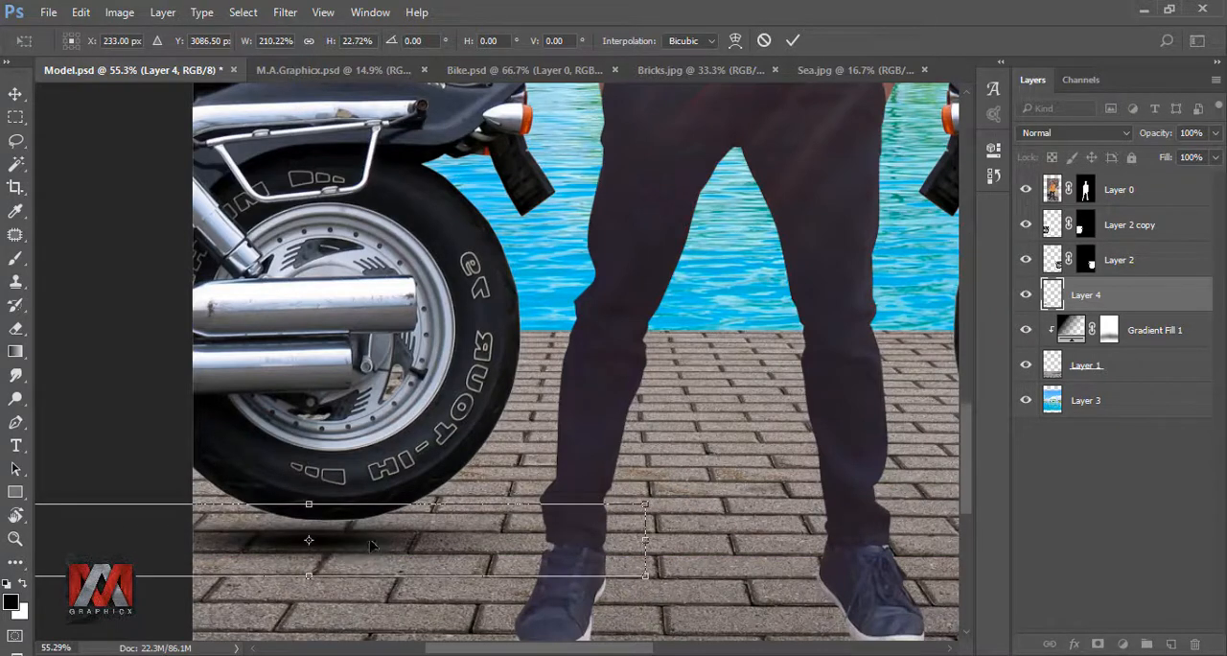
drag(373, 547, 387, 527)
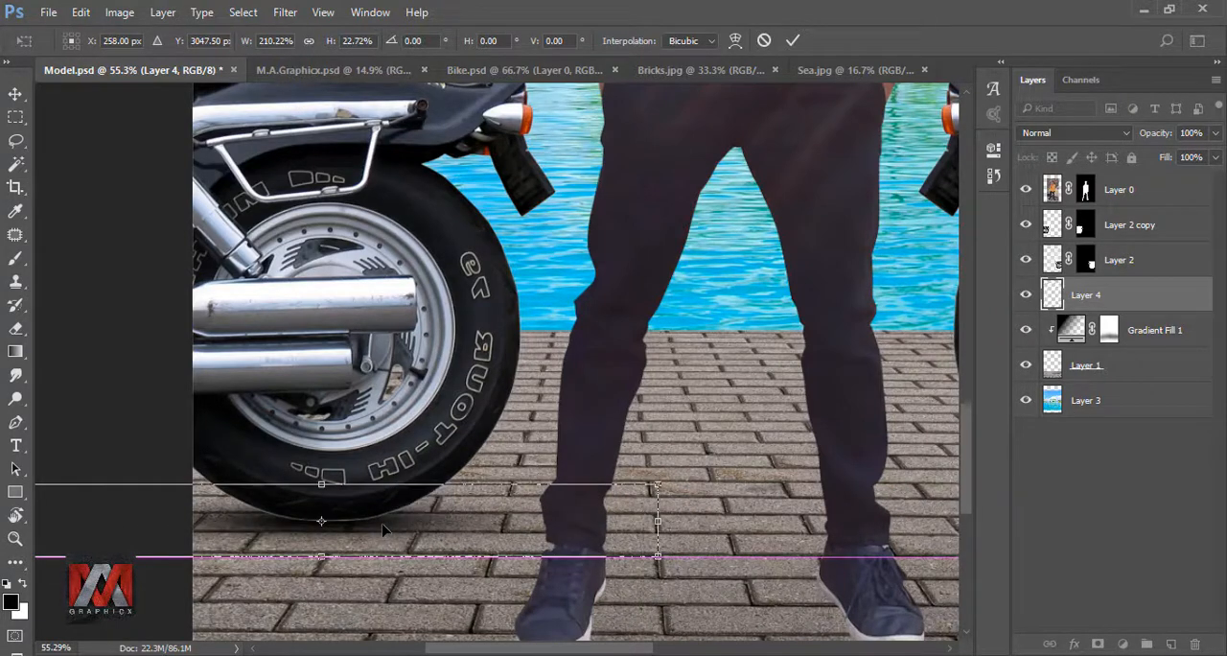
click(792, 41)
key(b)
scroll(295, 446, down, 2)
scroll(295, 446, down, 2)
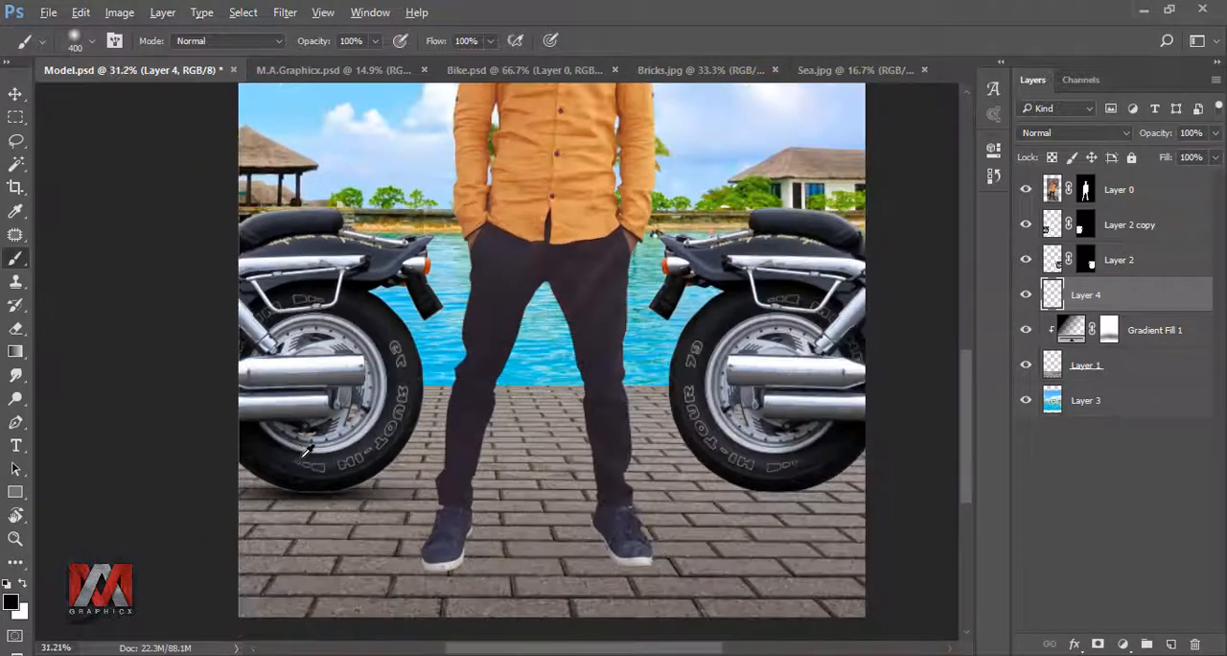
key(ctrl+0)
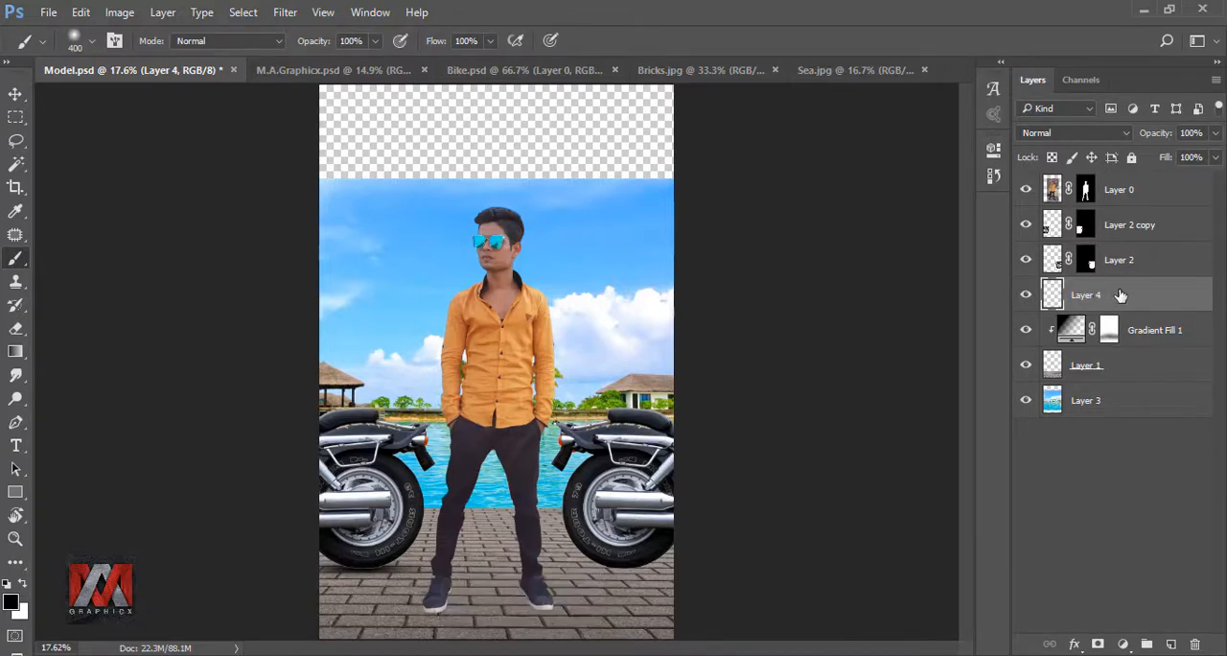
- Duplicate the wheel shadow layer and move the copy beneath the opposite motorcycle's wheel
key(ctrl+j)
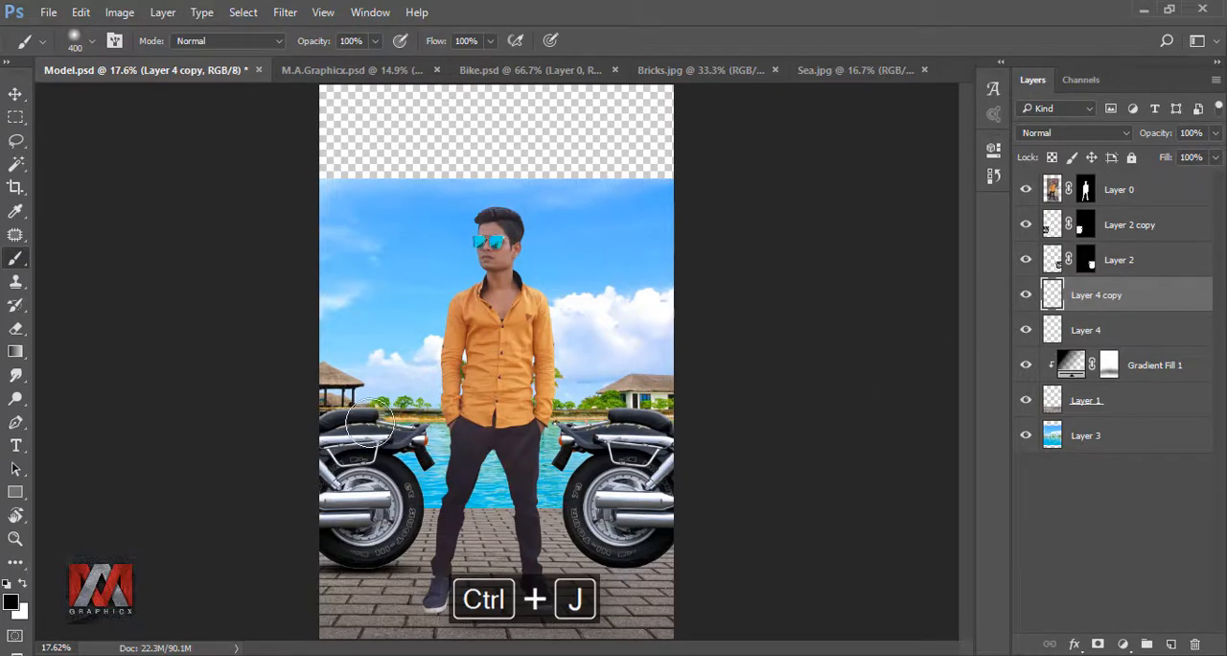
click(16, 95)
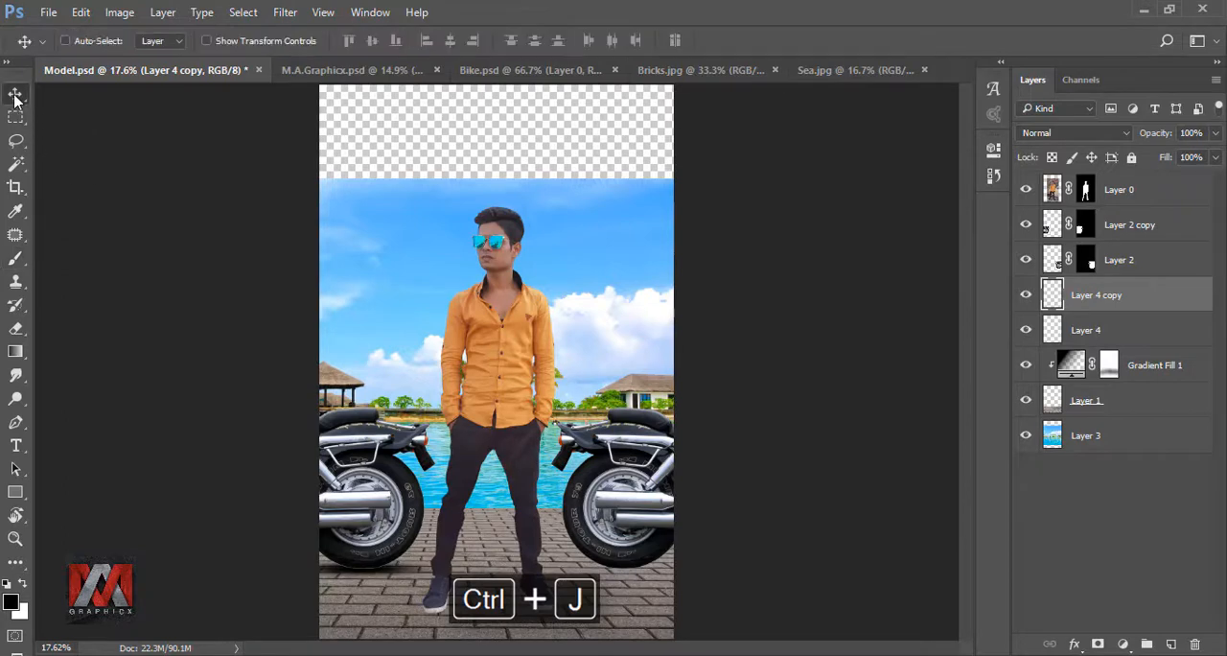
drag(382, 582, 658, 583)
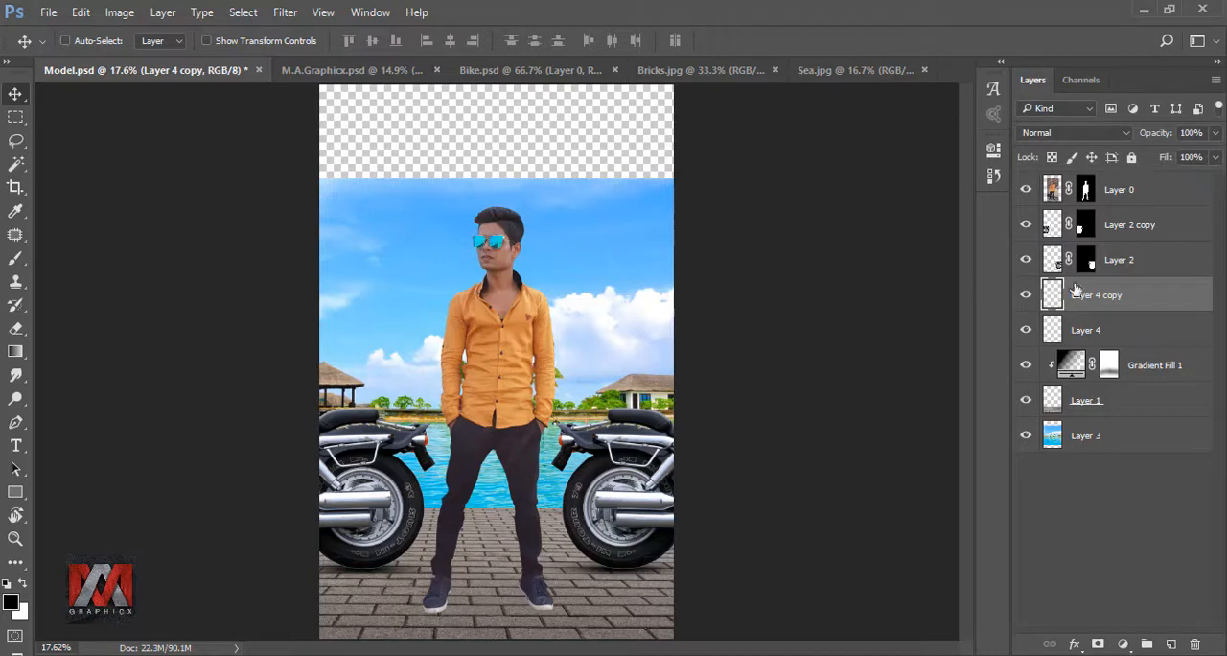
- Merge the two motorcycle layers, Layer 2 copy and Layer 2, into one layer
click(1118, 229)
shift+click(1120, 257)
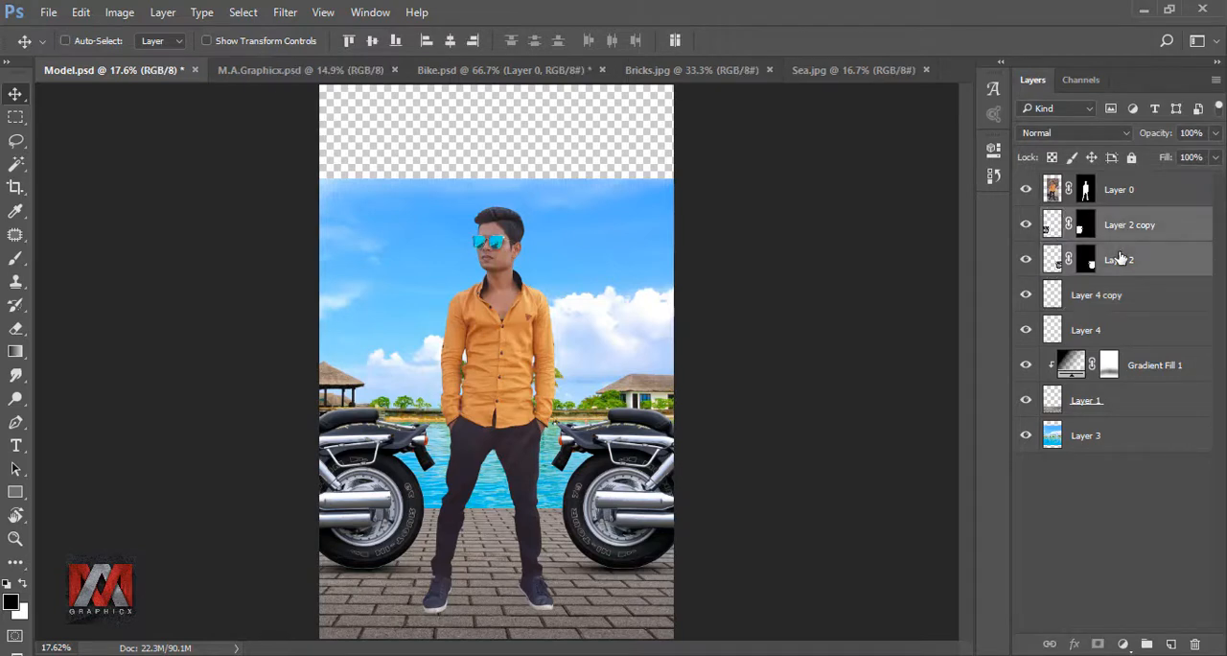
right_click(1162, 260)
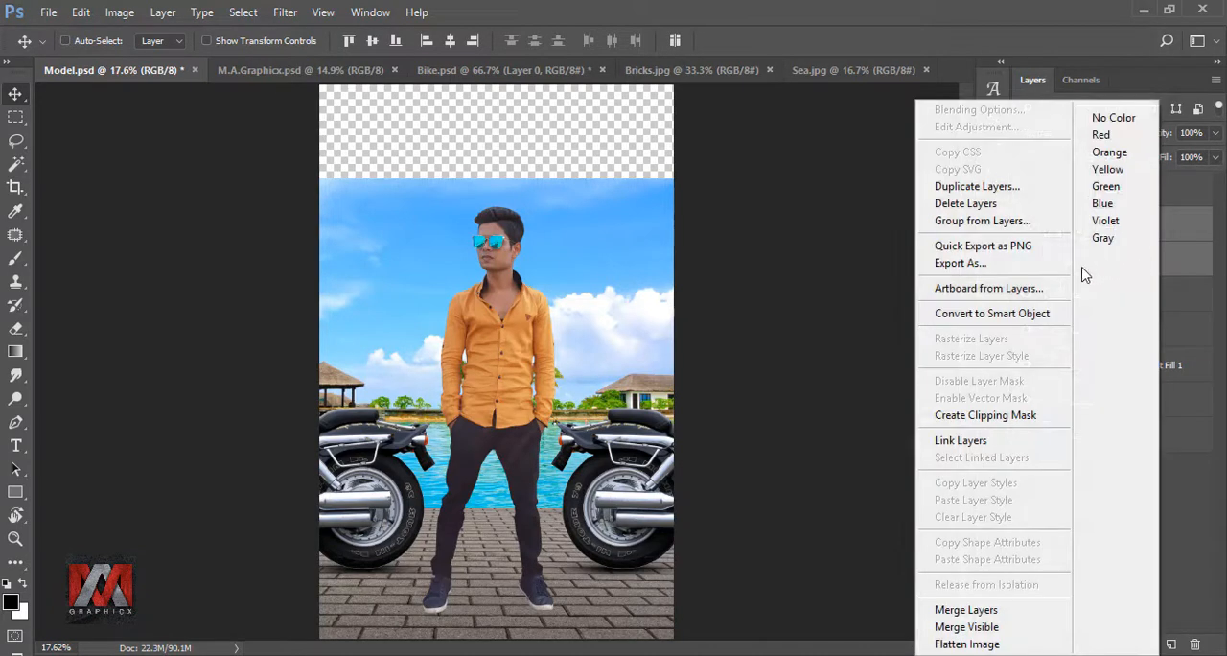
click(997, 611)
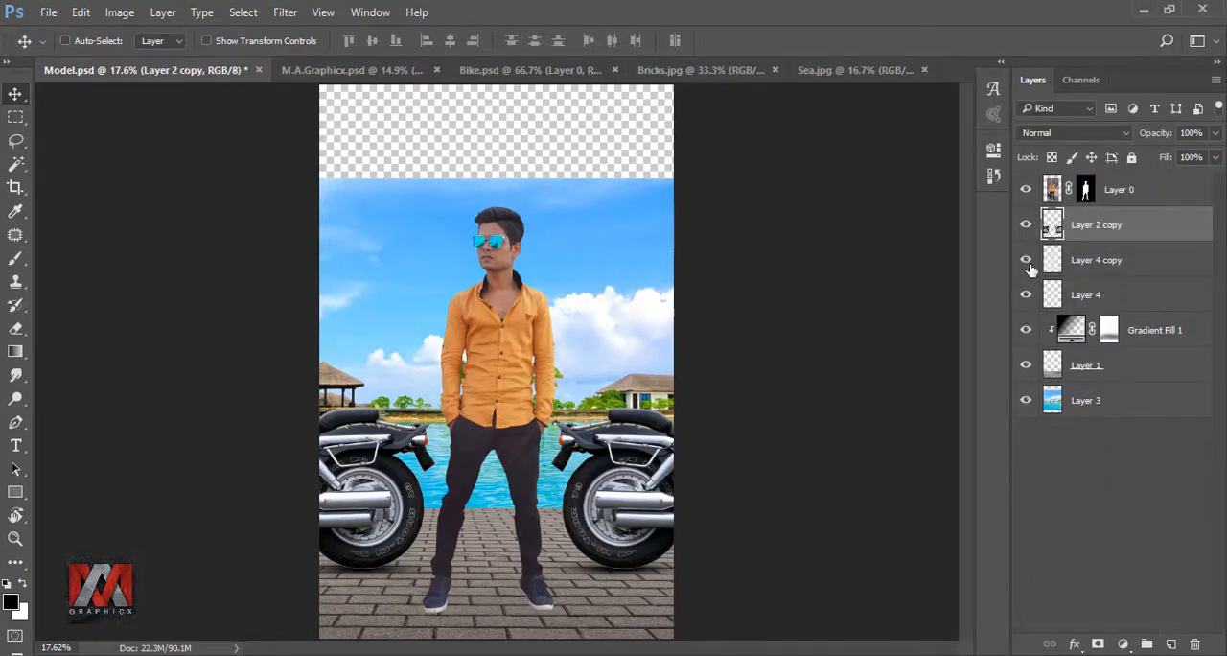
- Add a new empty layer above the merged motorcycles layer and clip it to the motorcycles
click(1025, 226)
click(1025, 226)
click(1171, 644)
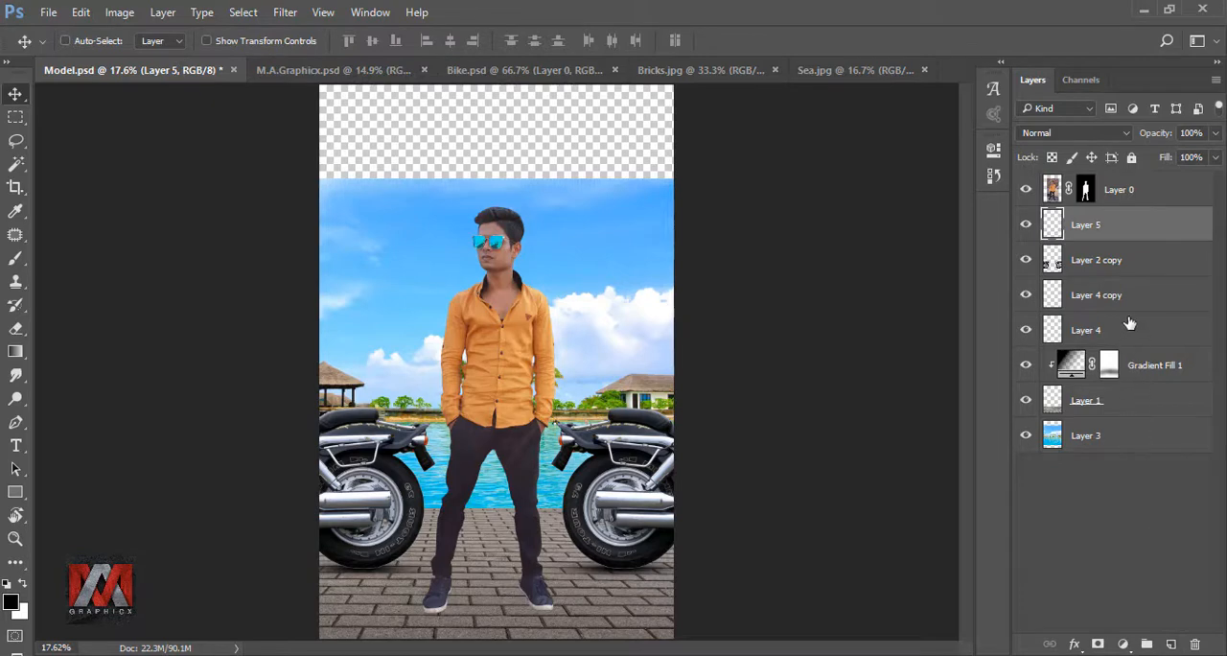
right_click(1123, 224)
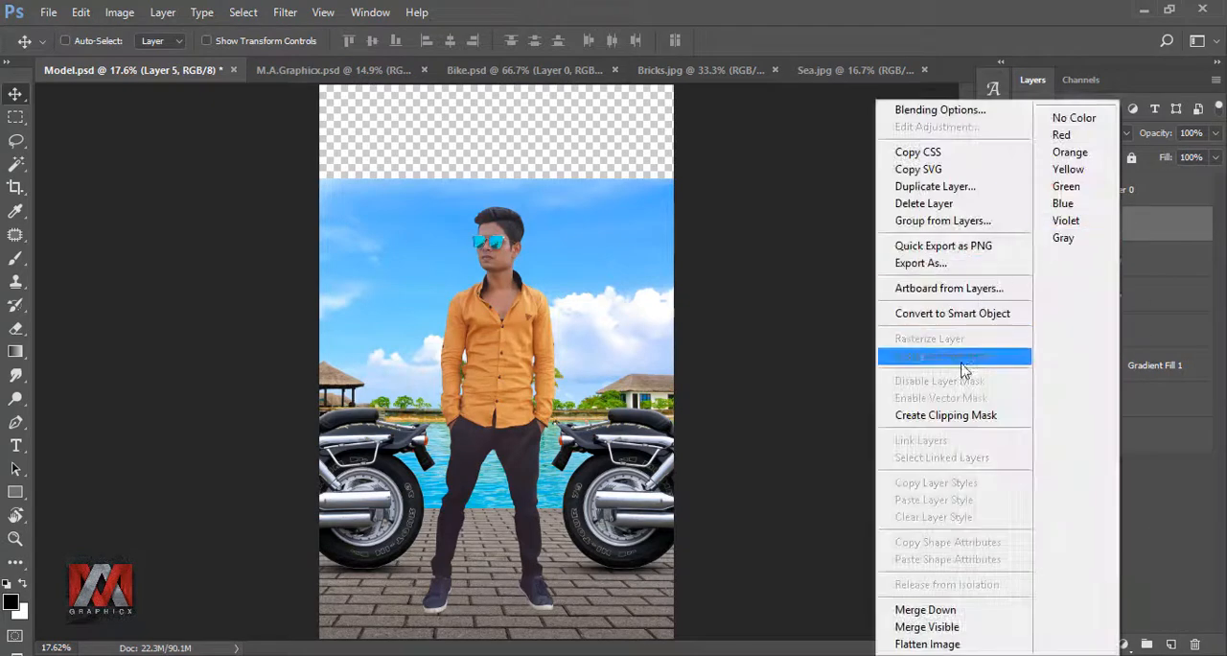
click(962, 419)
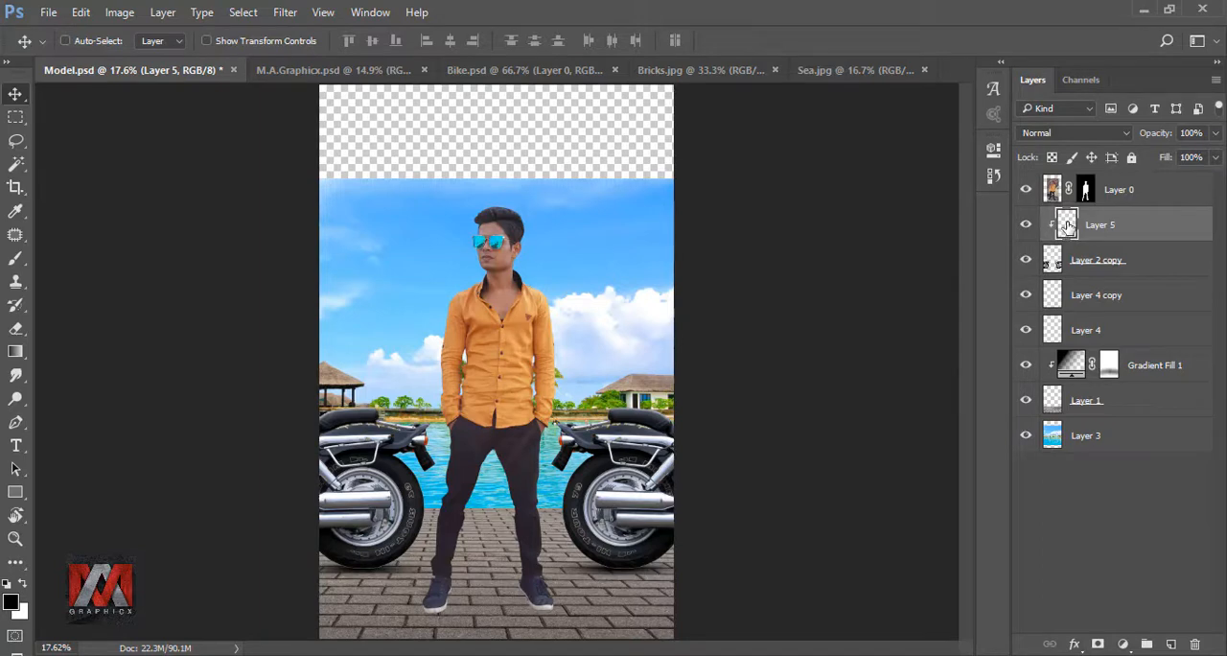
- Set up the Brush tool with 34% opacity and 37% flow
click(13, 260)
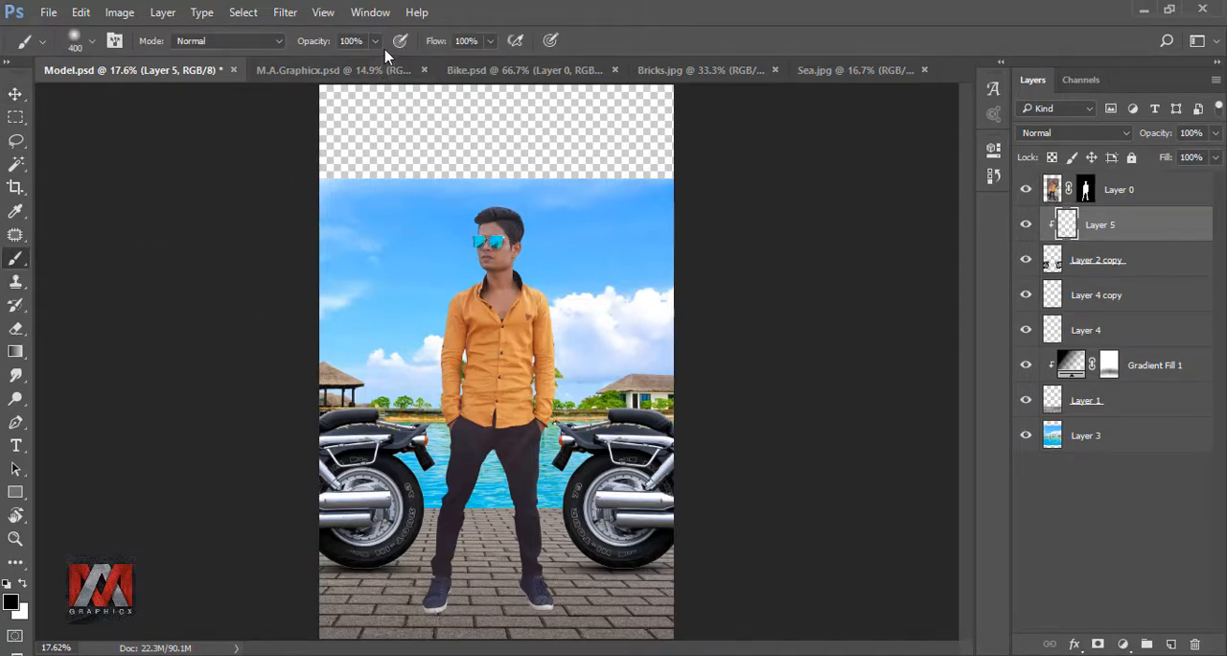
click(375, 41)
drag(375, 62, 317, 67)
click(490, 41)
drag(488, 64, 427, 65)
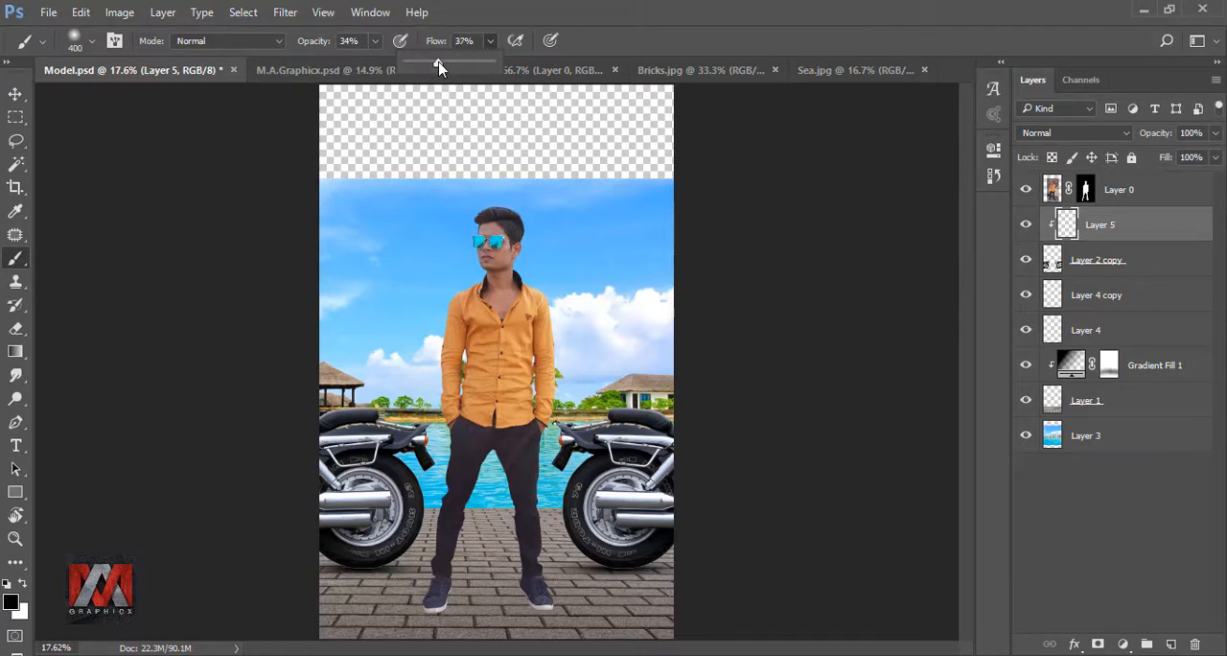
click(587, 40)
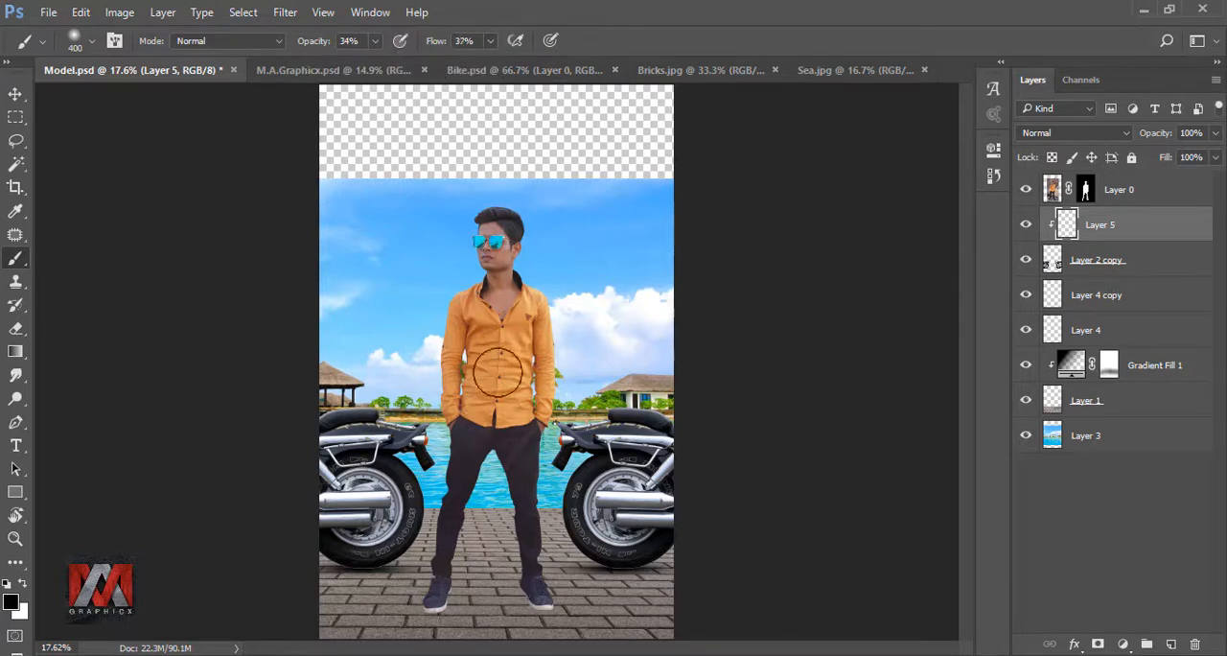
- Paint soft black shading along the bottoms of both motorcycle tyres on Layer 5, reducing the brush to 300 and 250 px, and compare before and after
scroll(410, 533, up, 5)
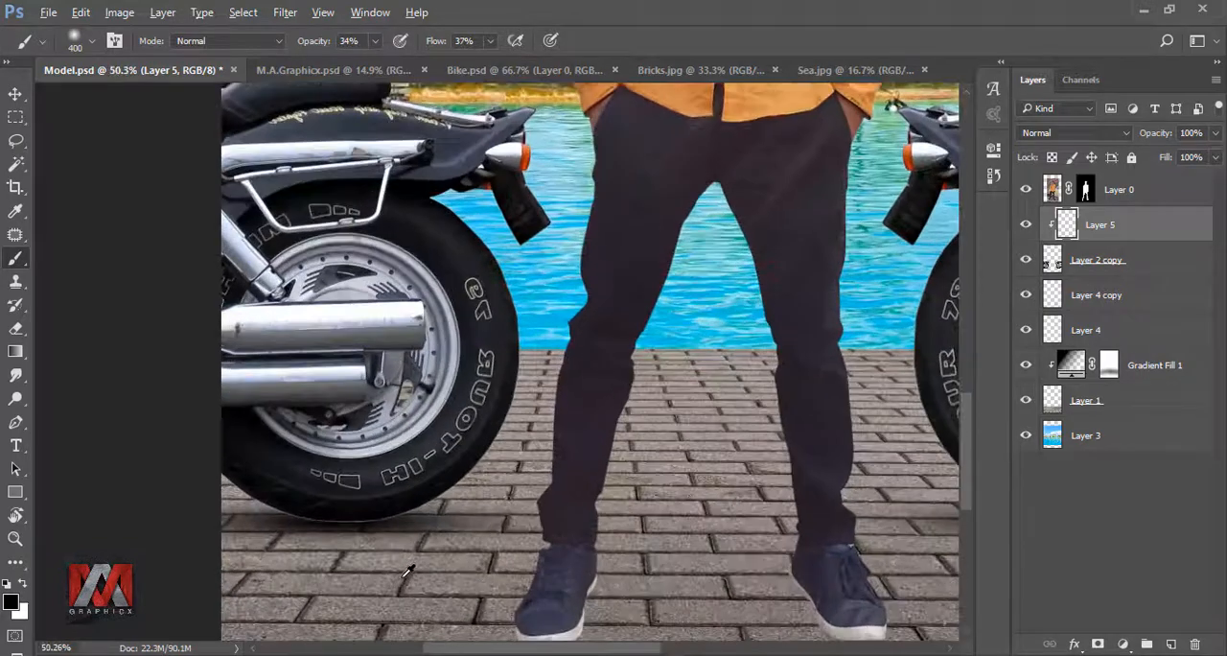
key(bracketleft)
key(bracketleft)
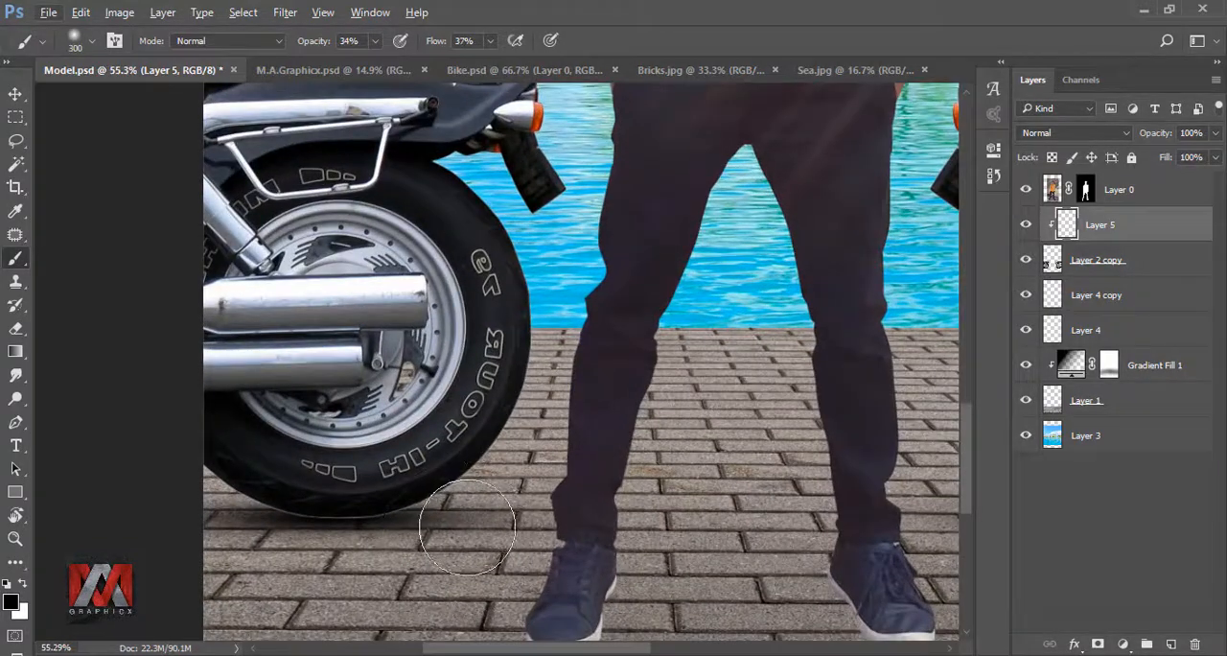
mouse_move(281, 547)
mouse_down()
mouse_move(445, 526)
mouse_move(222, 536)
mouse_move(480, 532)
mouse_move(445, 526)
mouse_move(504, 417)
mouse_move(524, 422)
mouse_move(203, 548)
mouse_move(492, 520)
mouse_move(218, 526)
mouse_move(219, 544)
mouse_move(283, 543)
mouse_move(188, 519)
mouse_move(239, 500)
mouse_move(443, 547)
mouse_move(230, 521)
mouse_move(619, 519)
mouse_move(480, 505)
mouse_move(188, 548)
mouse_move(621, 500)
mouse_up()
key(space)
drag(758, 478, 364, 482)
drag(892, 498, 625, 507)
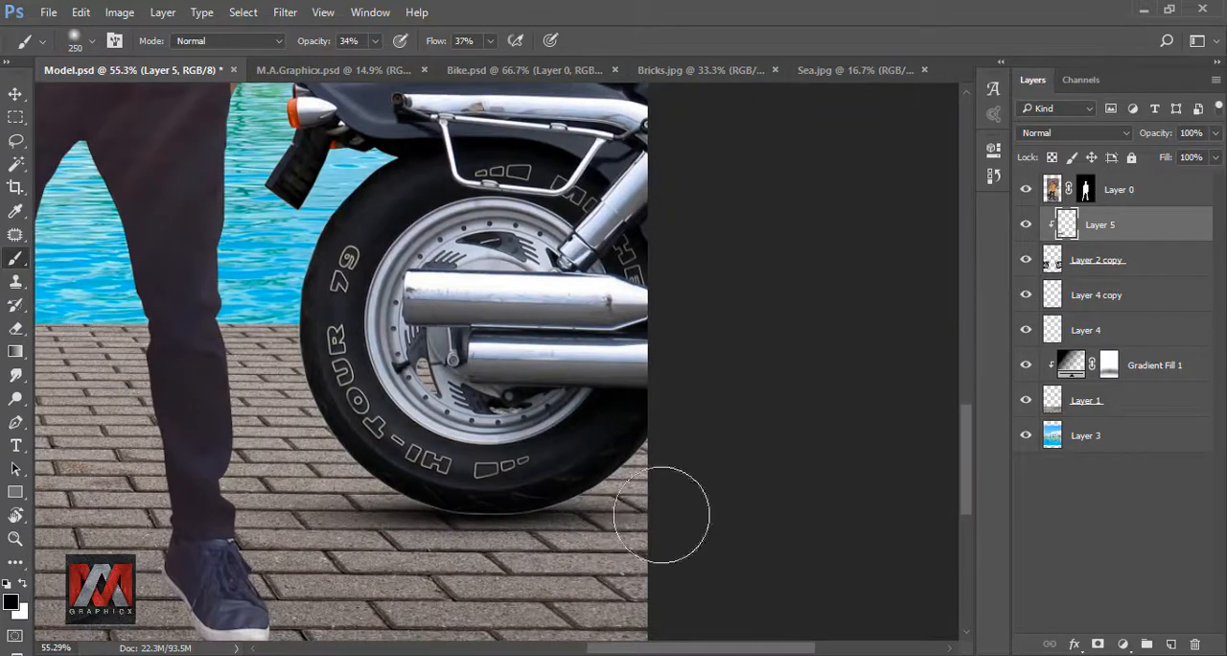
mouse_move(392, 533)
mouse_down()
mouse_move(510, 519)
mouse_move(379, 513)
mouse_move(413, 533)
mouse_move(673, 498)
mouse_move(434, 530)
mouse_move(662, 436)
mouse_move(309, 469)
mouse_move(521, 518)
mouse_move(686, 533)
mouse_move(349, 575)
mouse_move(408, 544)
mouse_up()
scroll(618, 497, down, 8)
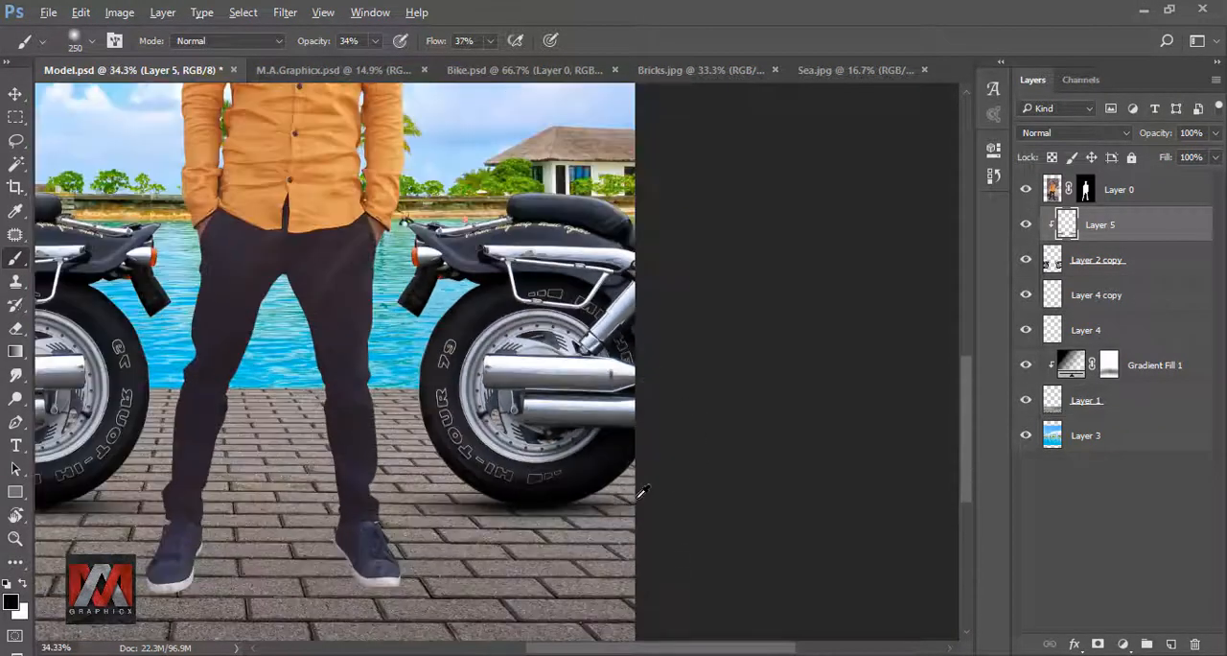
key(ctrl+0)
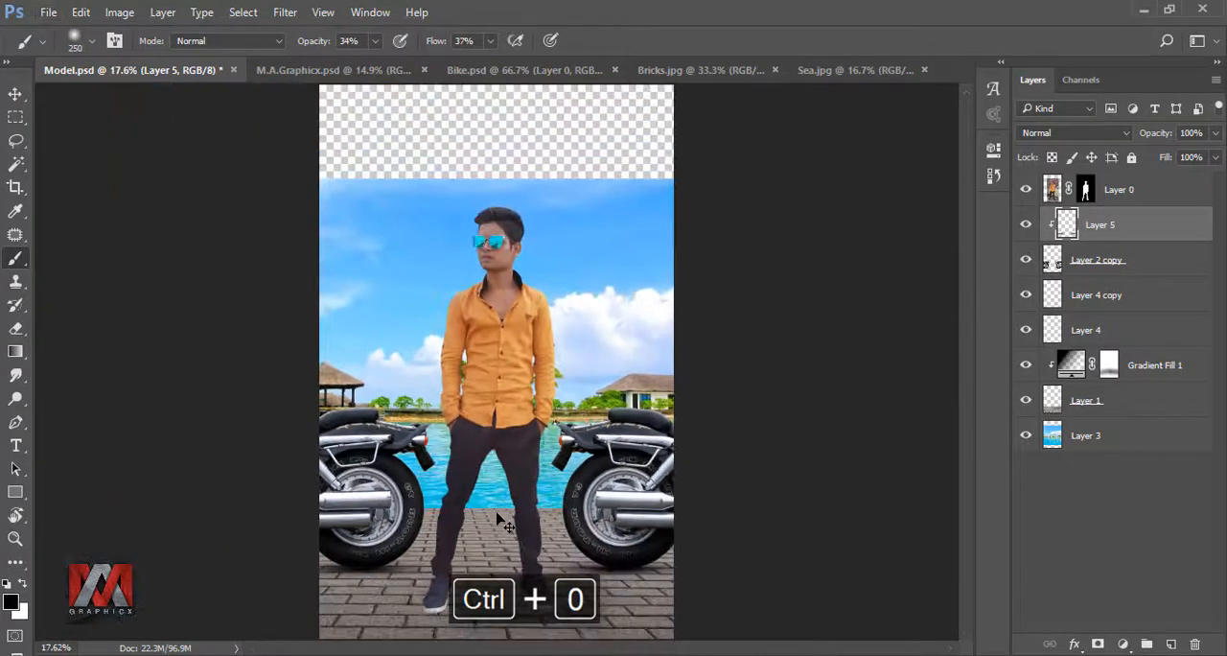
click(1027, 224)
click(1027, 225)
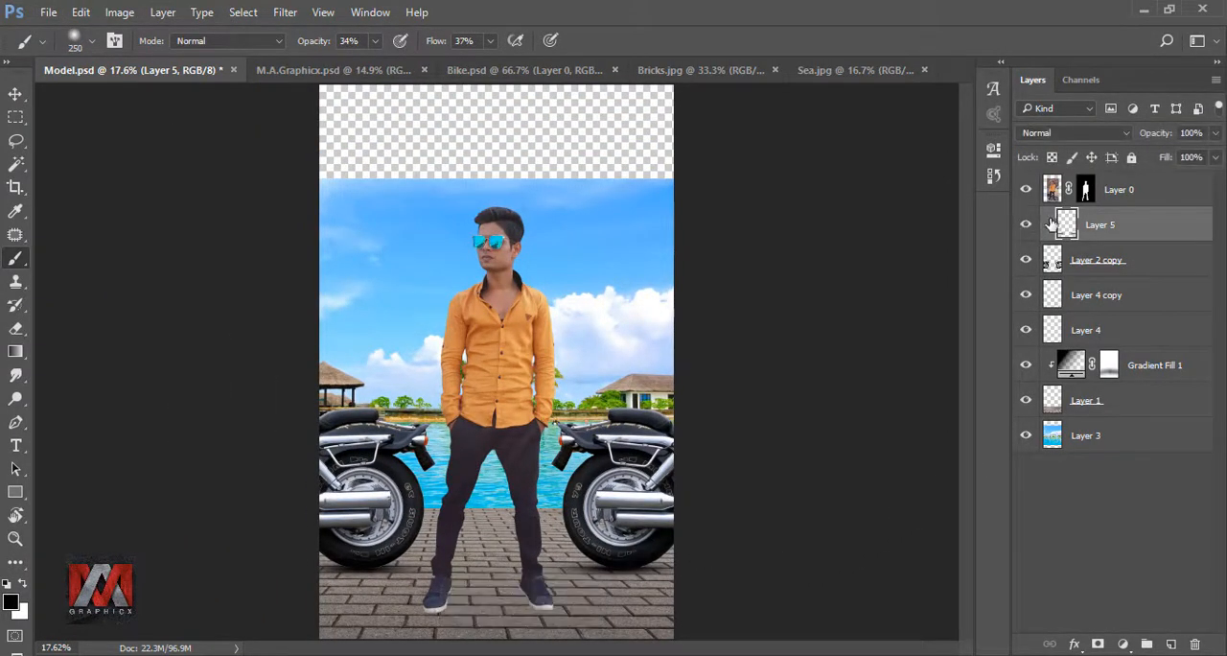
- Duplicate the masked model layer, hide the original, and bake the copy's mask in by converting it to a smart object and rasterizing it
click(1109, 191)
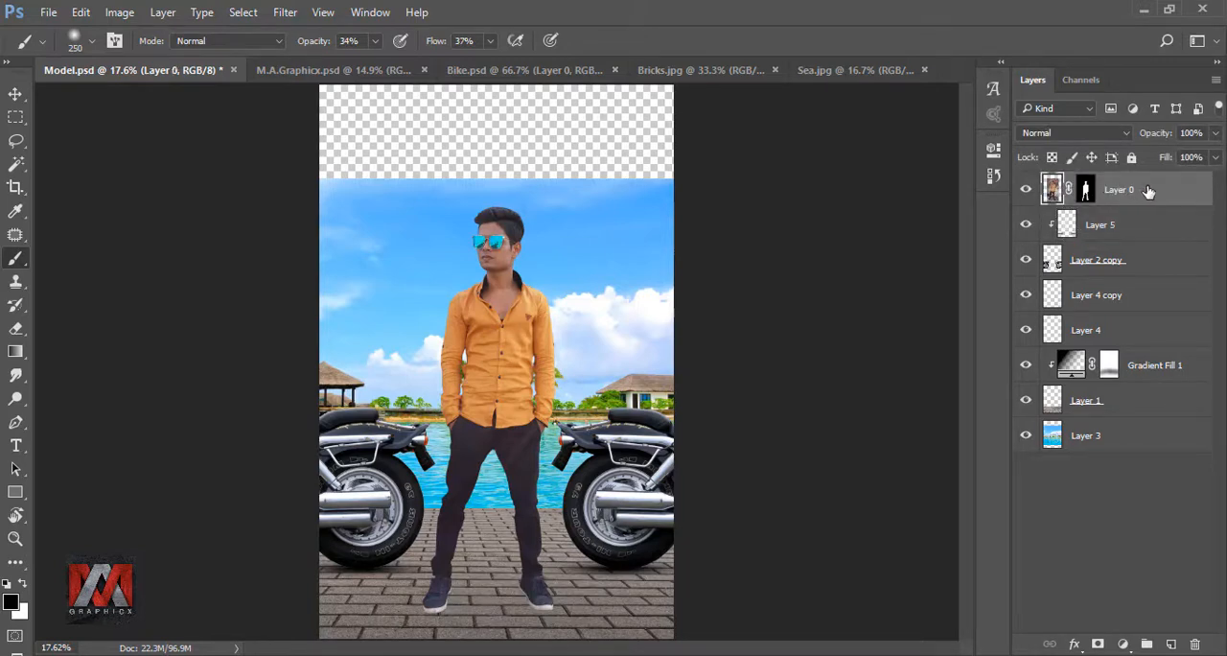
key(ctrl+j)
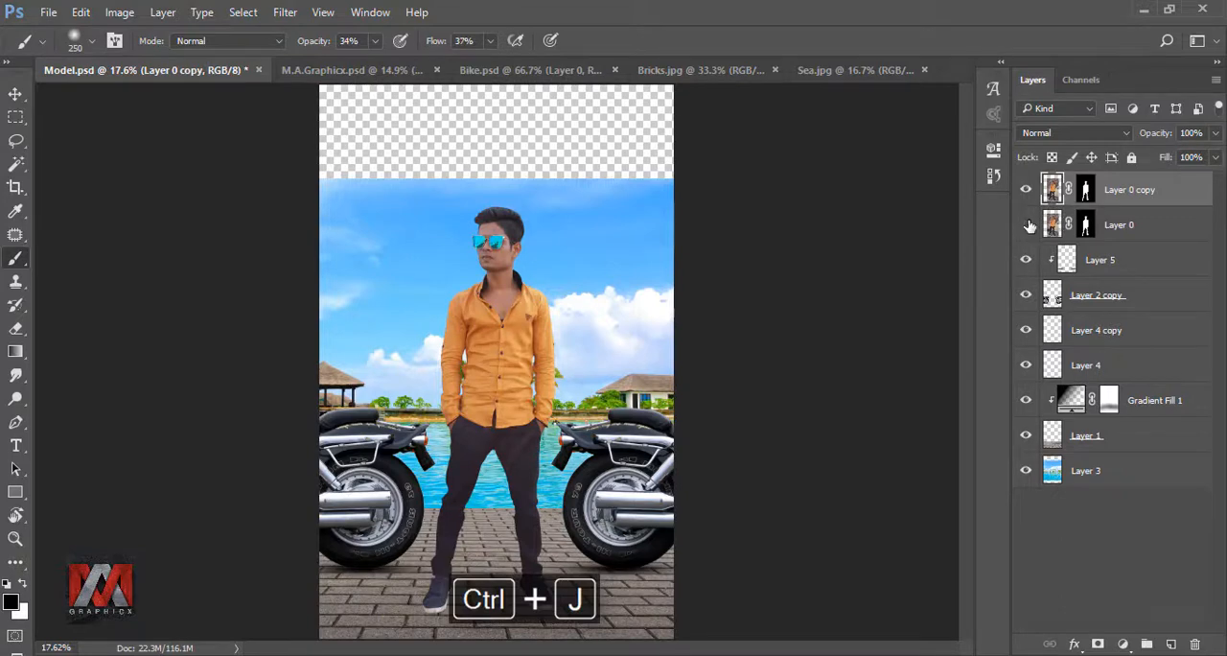
right_click(1122, 192)
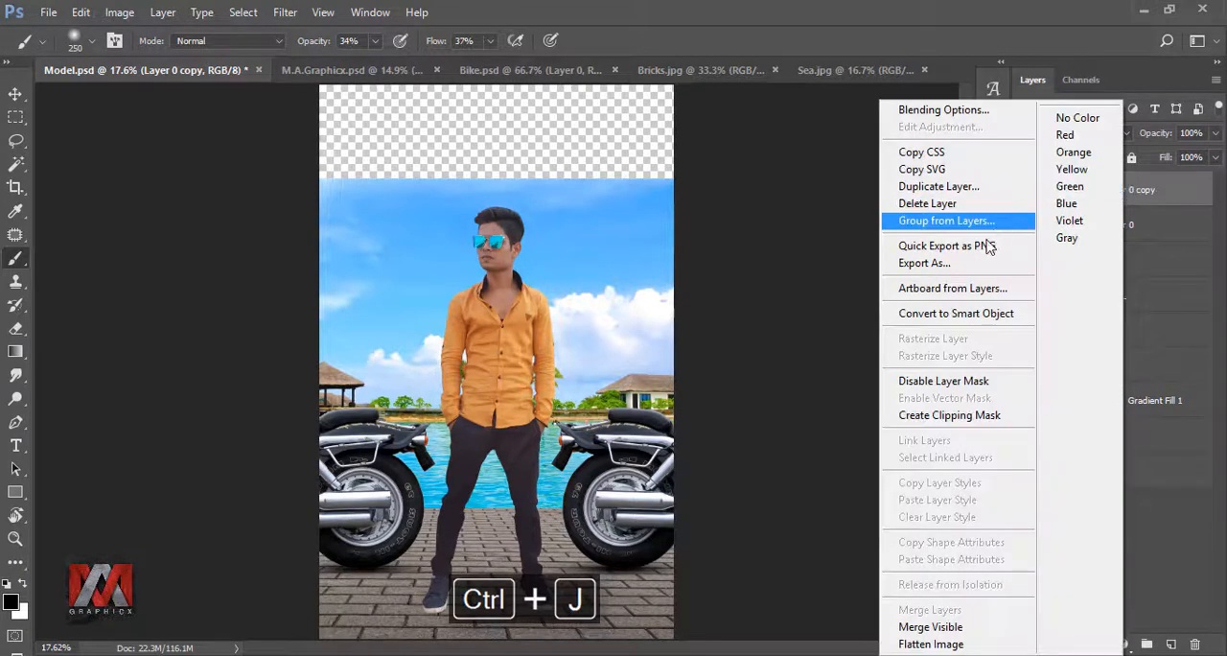
click(956, 313)
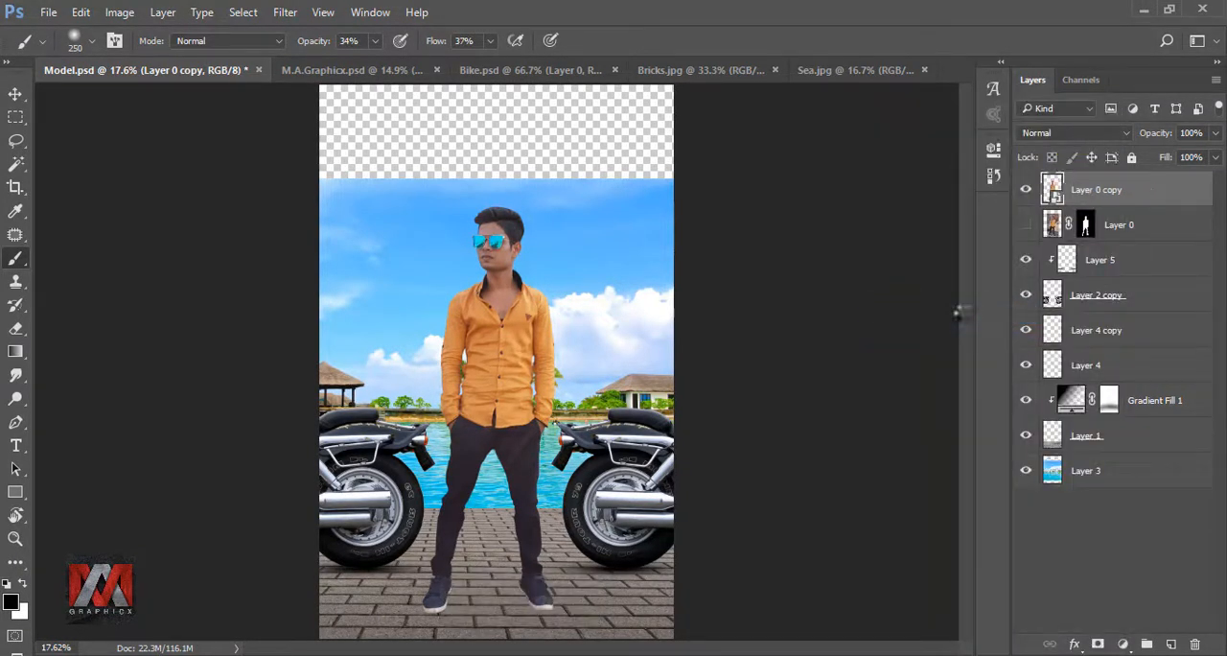
right_click(1093, 197)
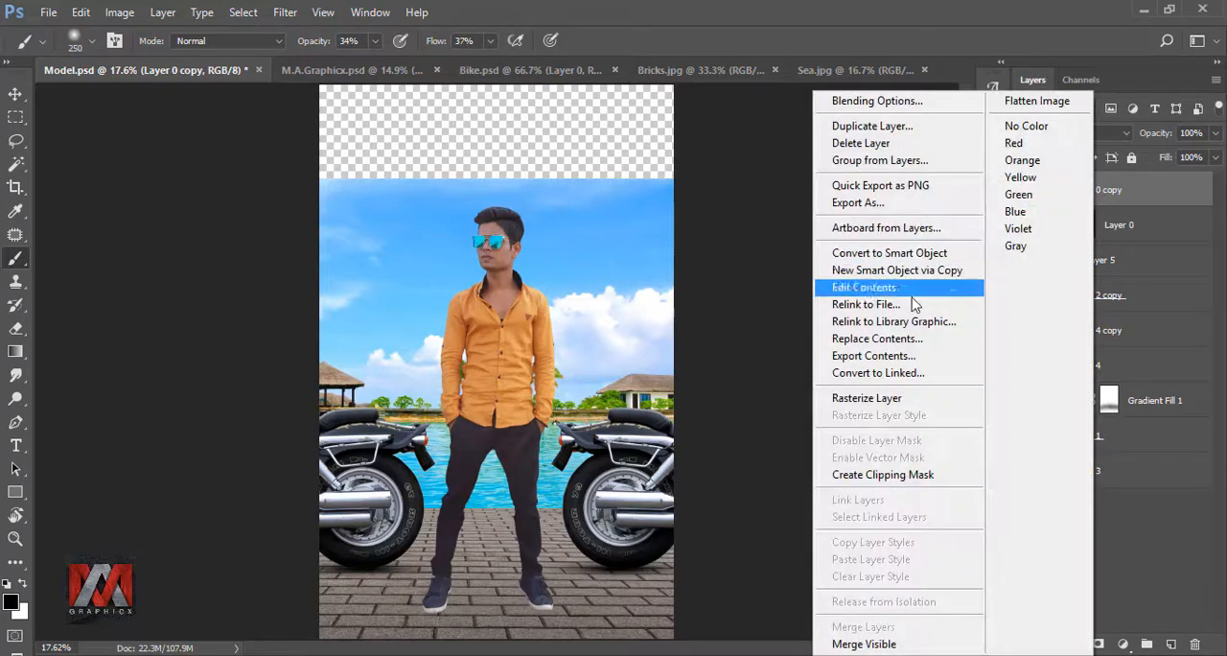
click(892, 398)
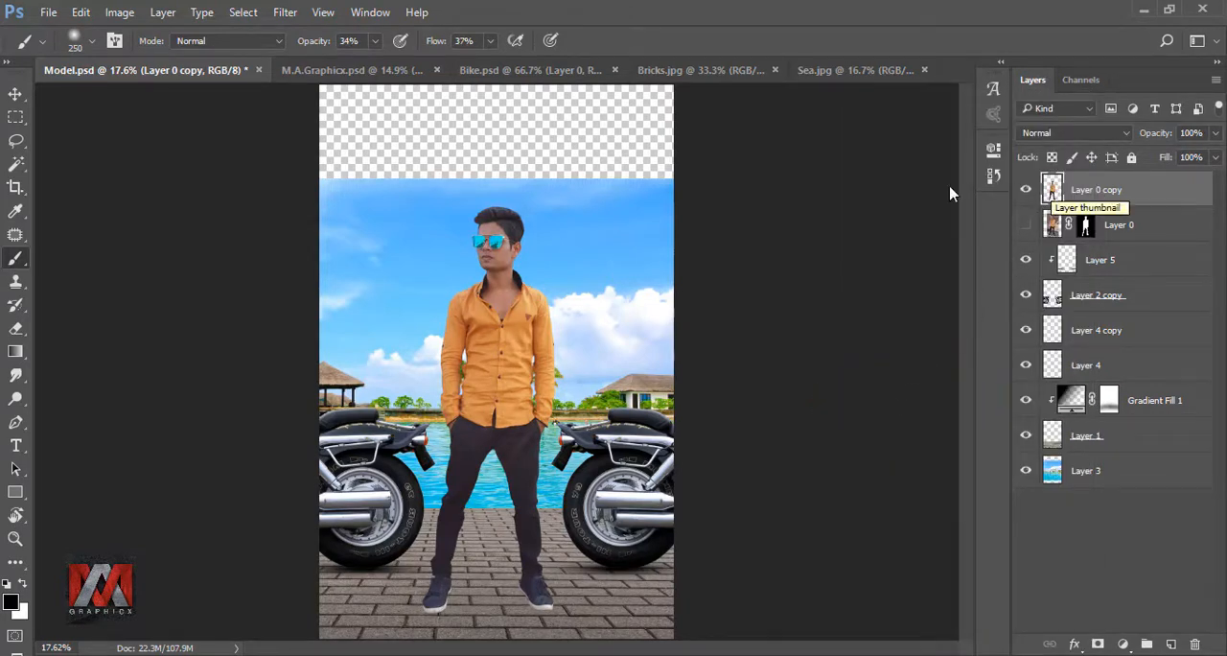
- Raise the model copy's brightness to 11 with Brightness/Contrast and compare the result by toggling layer visibility
click(119, 12)
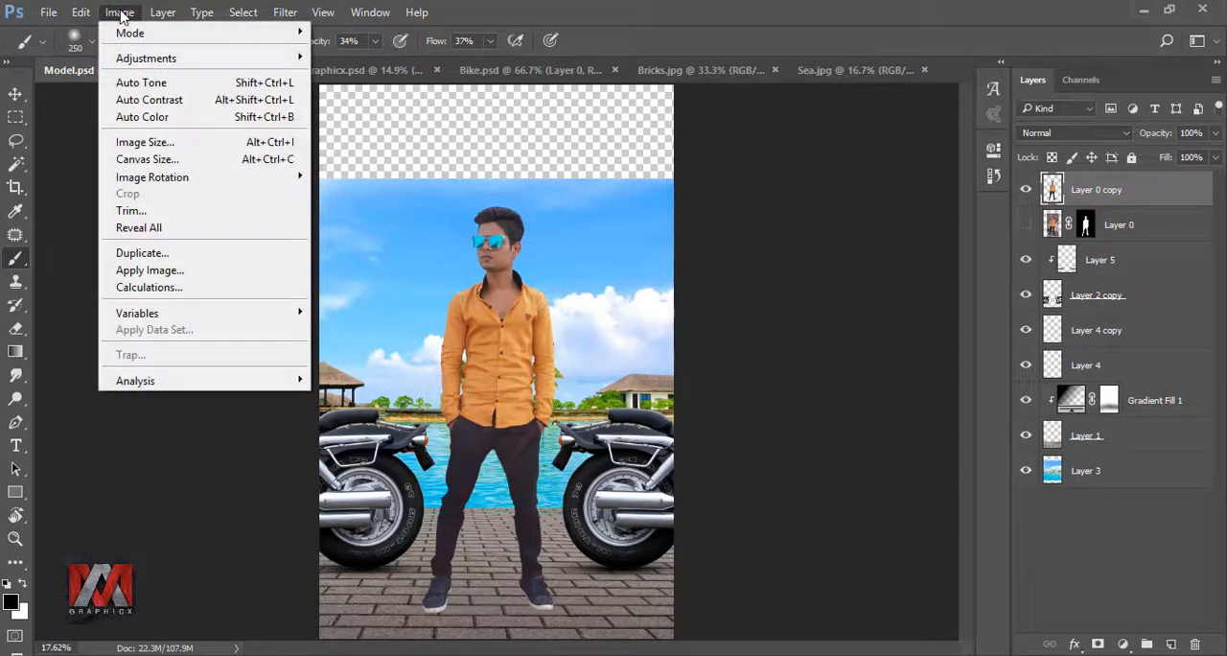
mouse_move(179, 65)
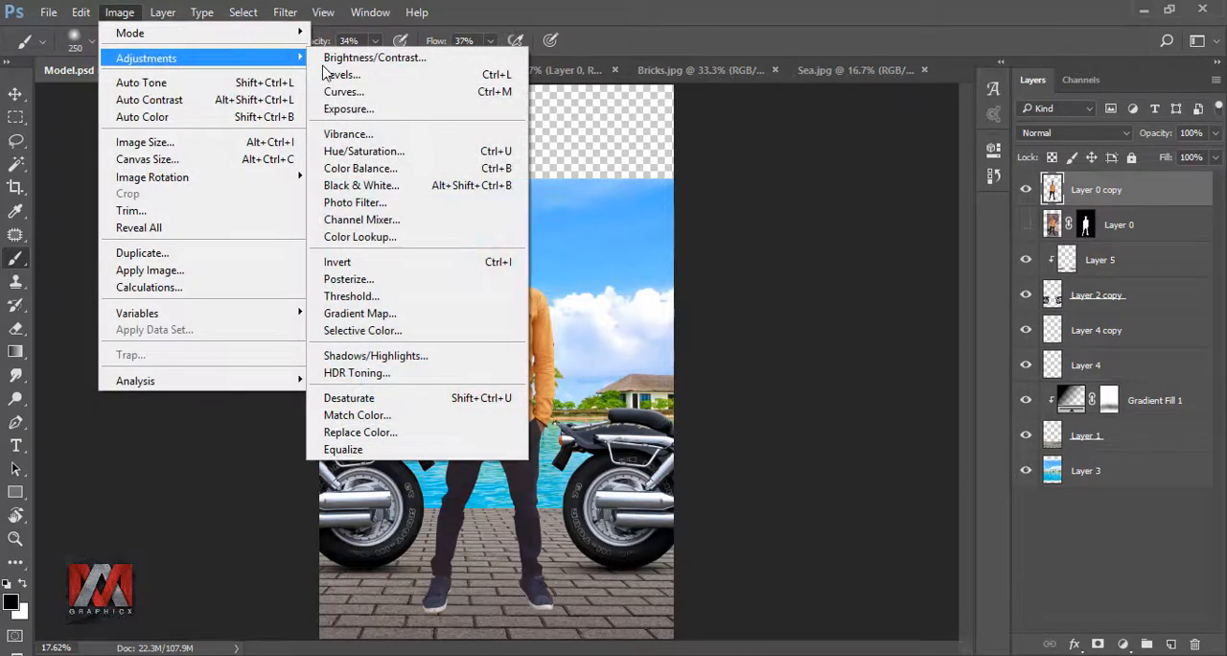
click(420, 58)
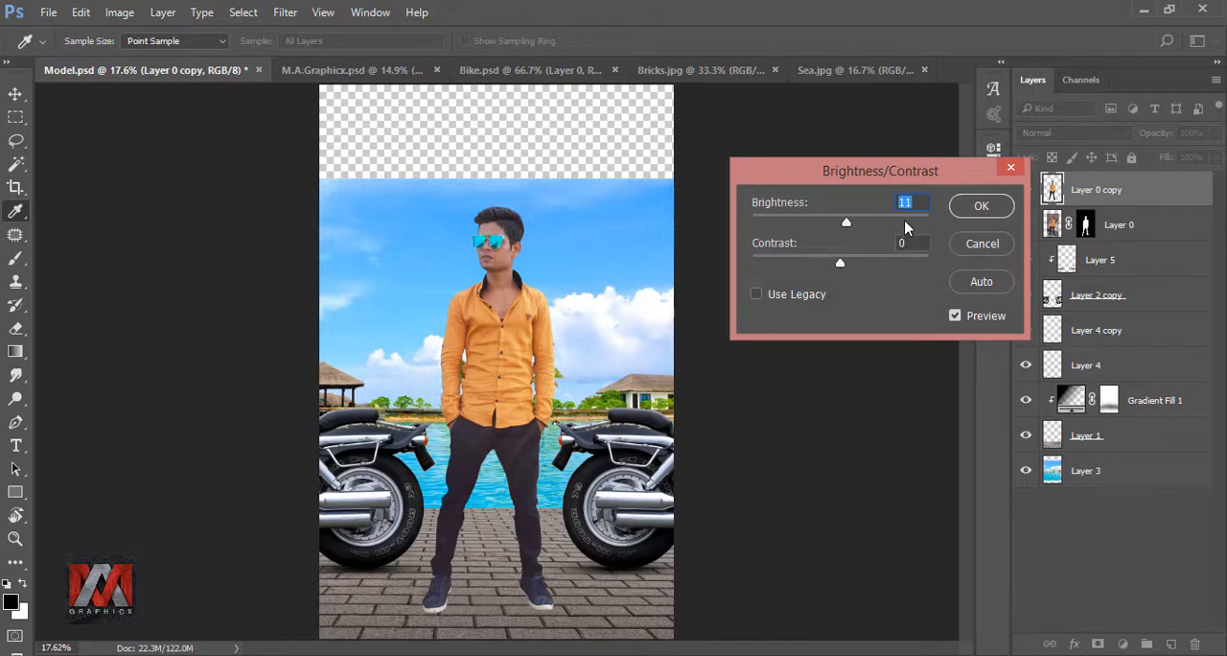
click(981, 205)
key(b)
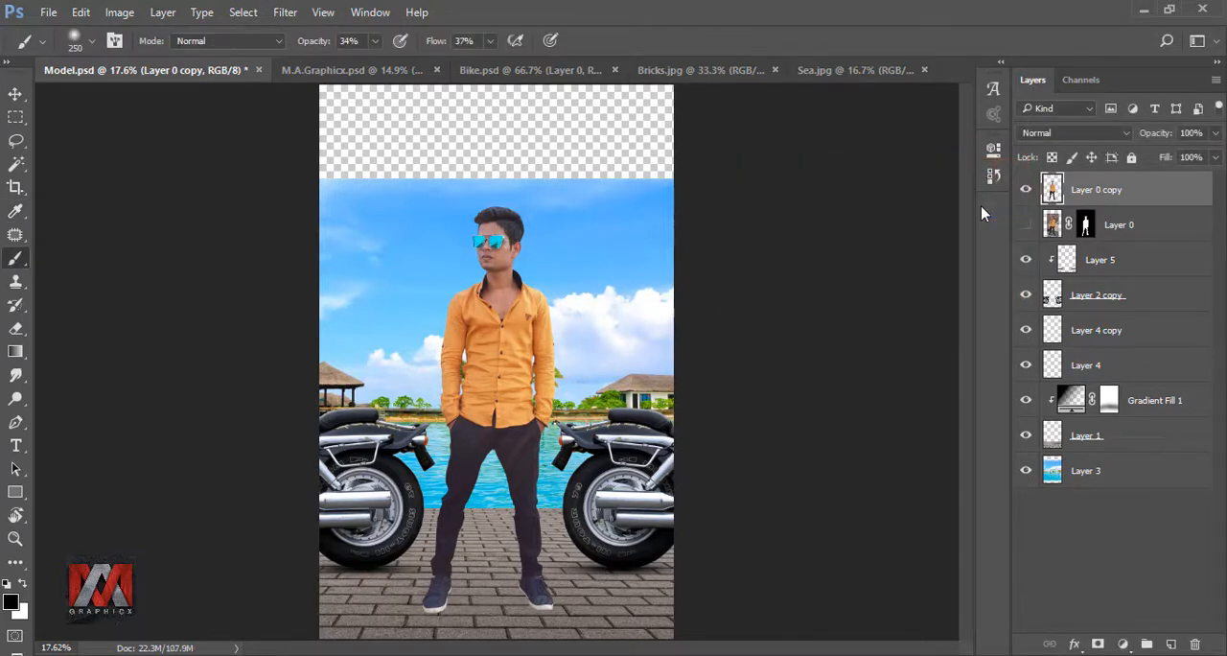
click(1027, 191)
click(1027, 192)
click(1026, 225)
click(1026, 190)
click(1026, 191)
- Add a Gradient Fill layer directly above the sea background, Layer 3, and choose the Black, White gradient preset
click(1053, 468)
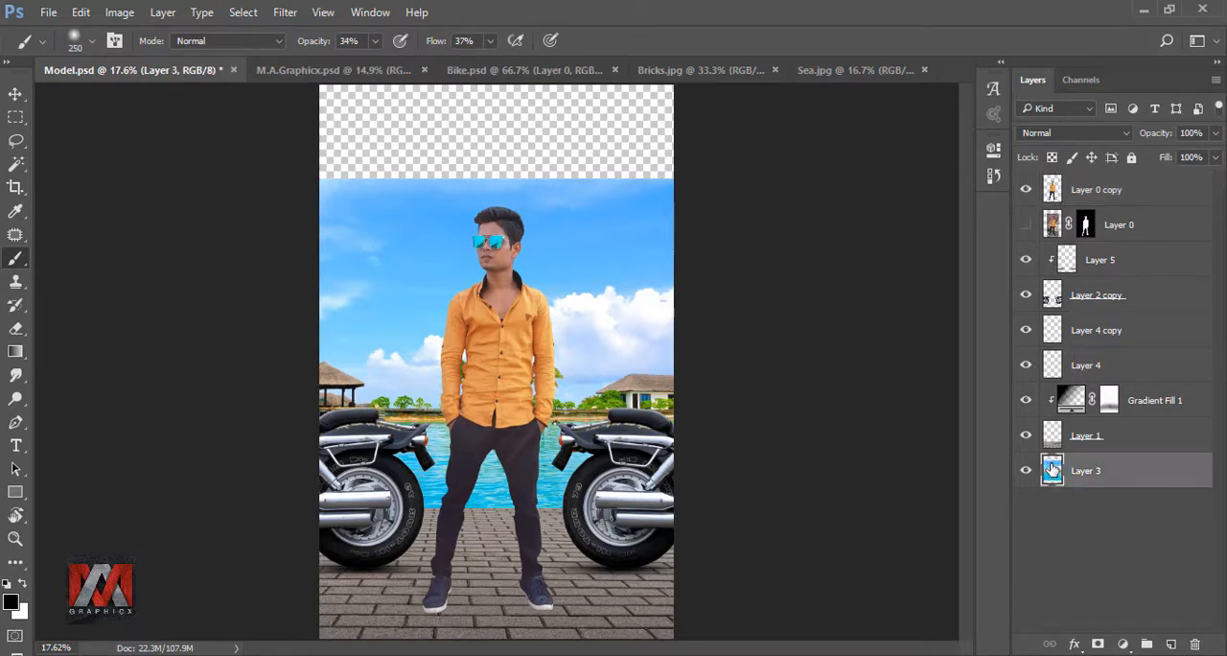
click(1124, 643)
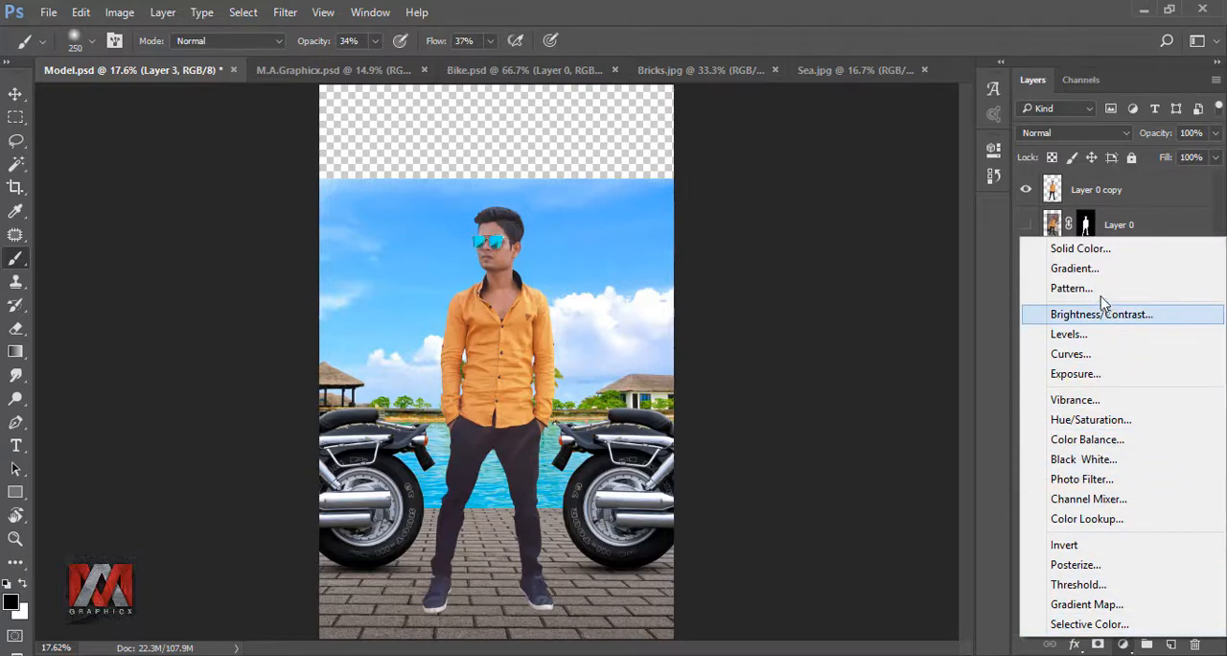
click(1140, 269)
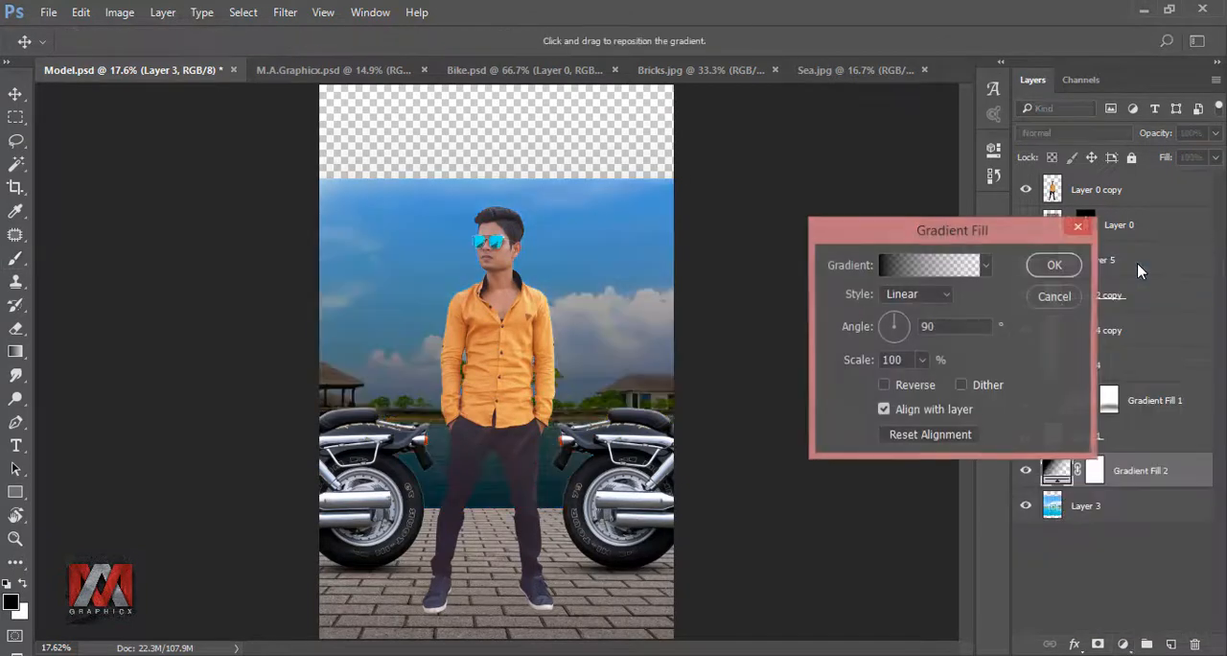
click(935, 278)
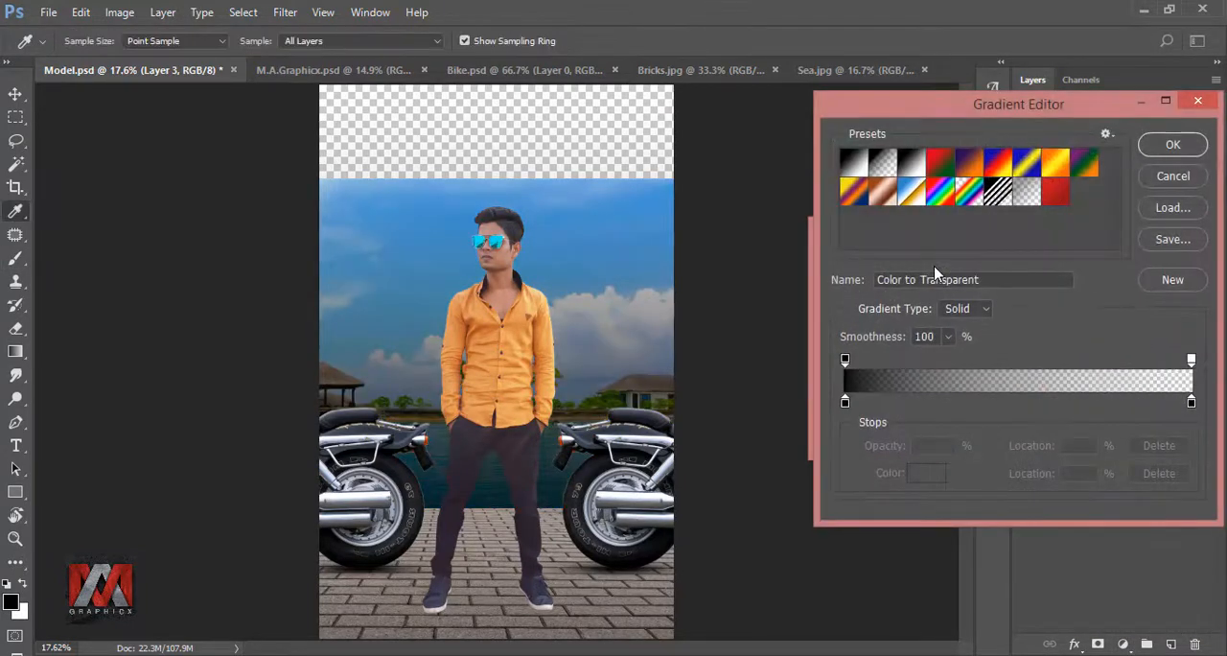
click(912, 165)
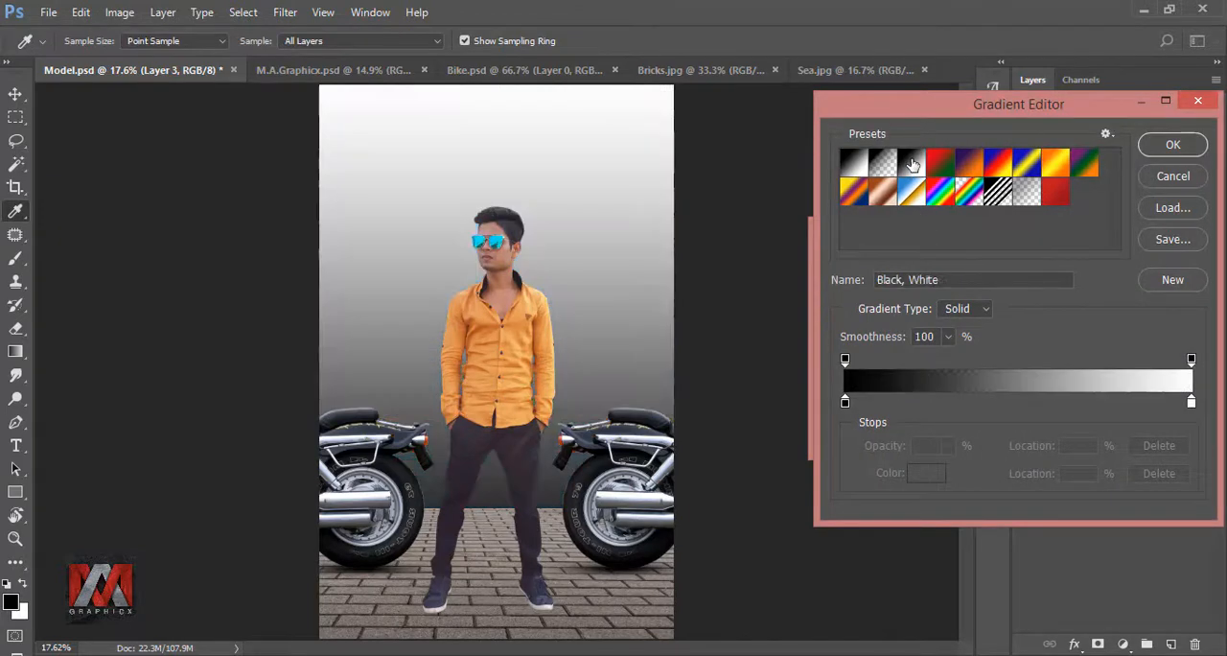
drag(950, 279, 890, 279)
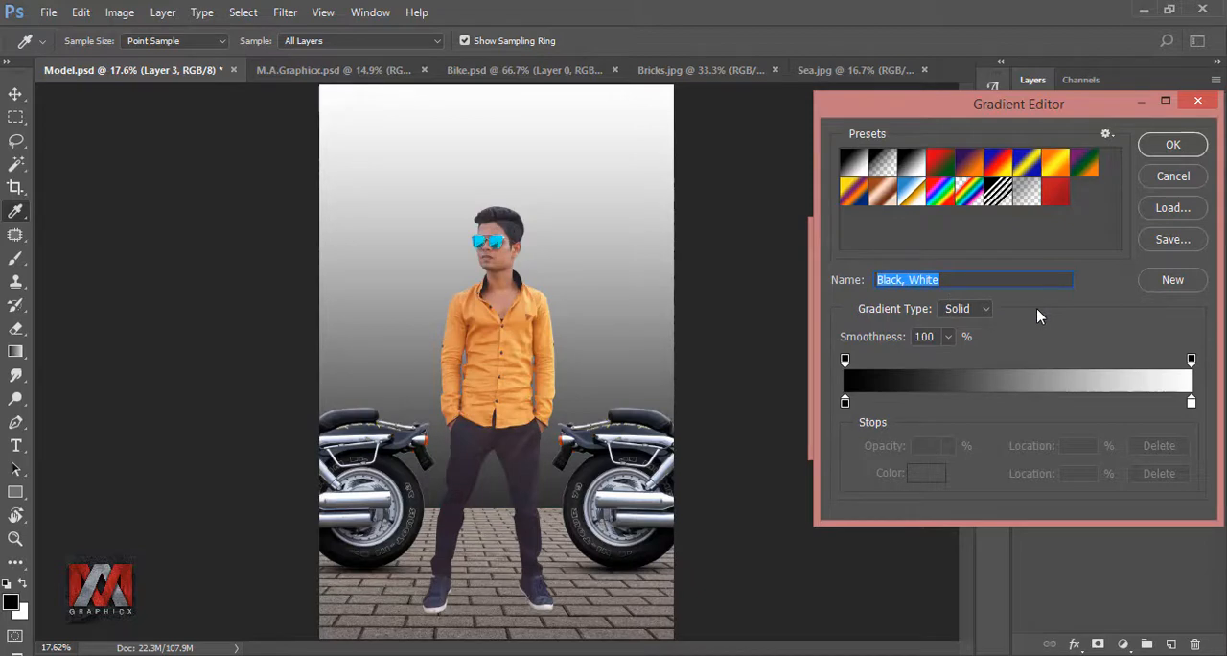
- Change the gradient's white end stop to the blue colour #5199d3
click(1192, 403)
click(929, 474)
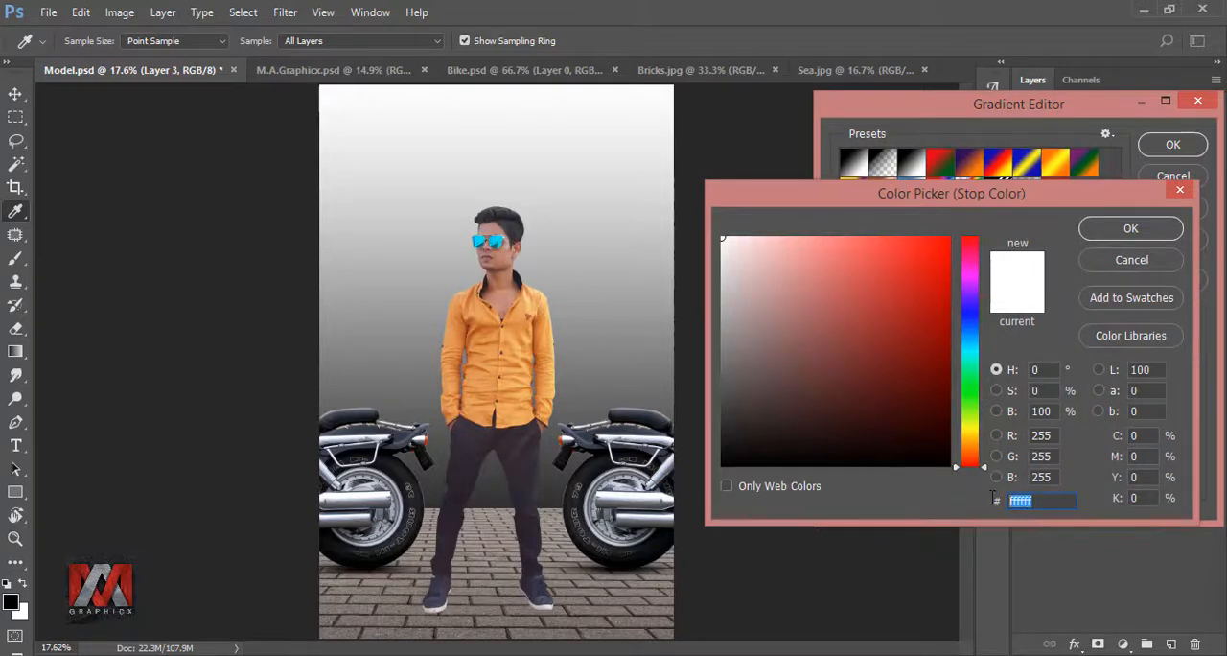
text(005199)
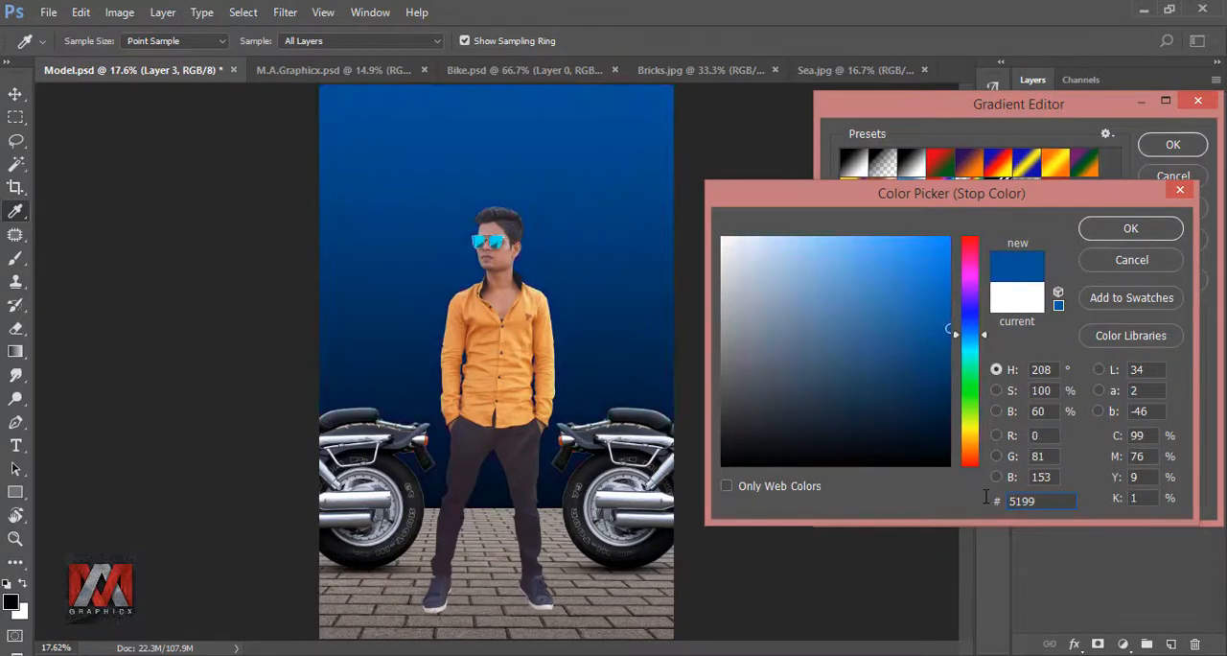
text(d3)
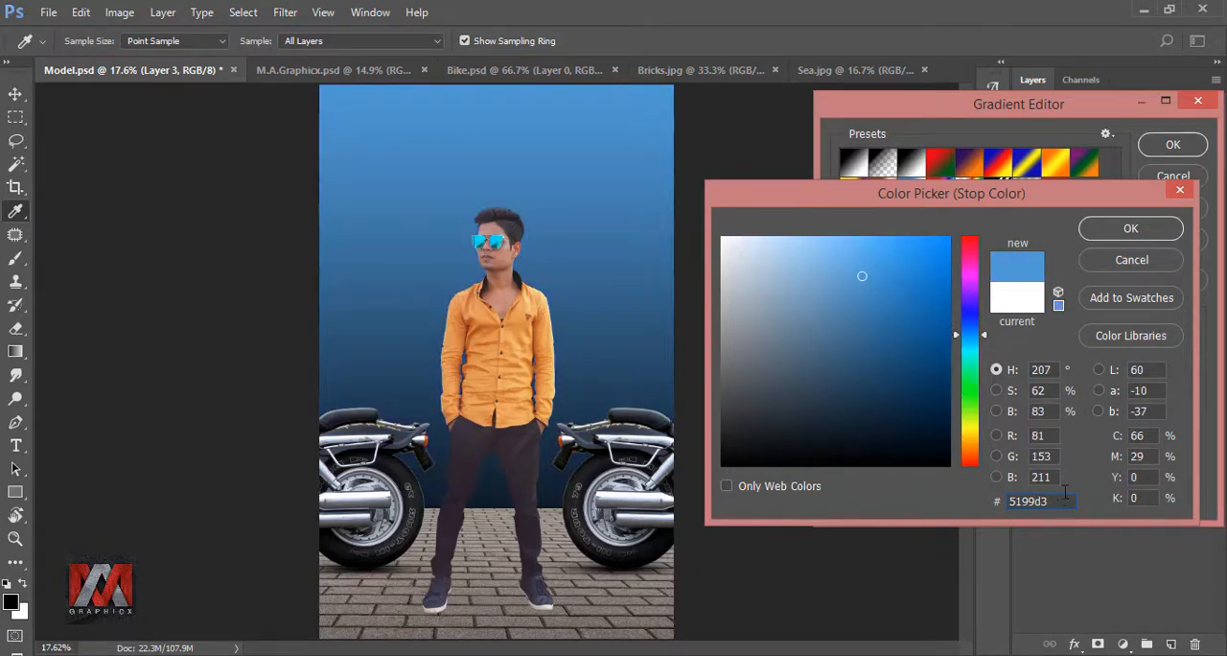
click(1132, 230)
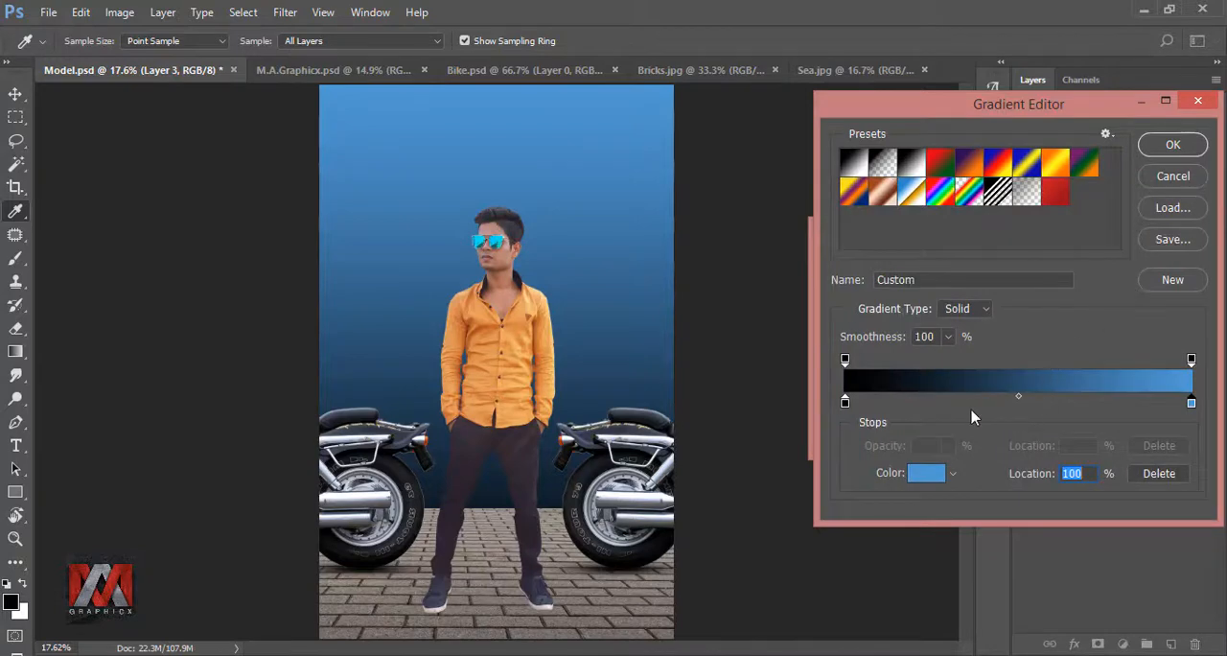
- Change the gradient's black end stop to light blue #7bcbe5, accept the Gradient Fill layer, and check it by toggling its visibility
click(846, 404)
click(914, 474)
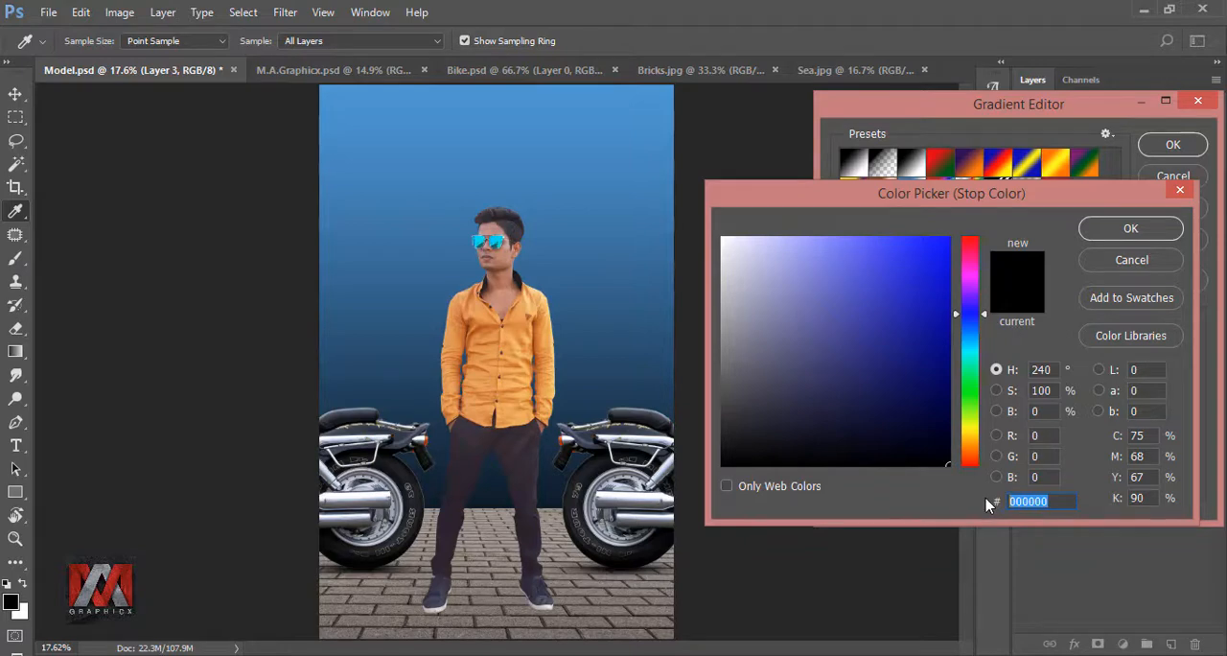
text(7bc)
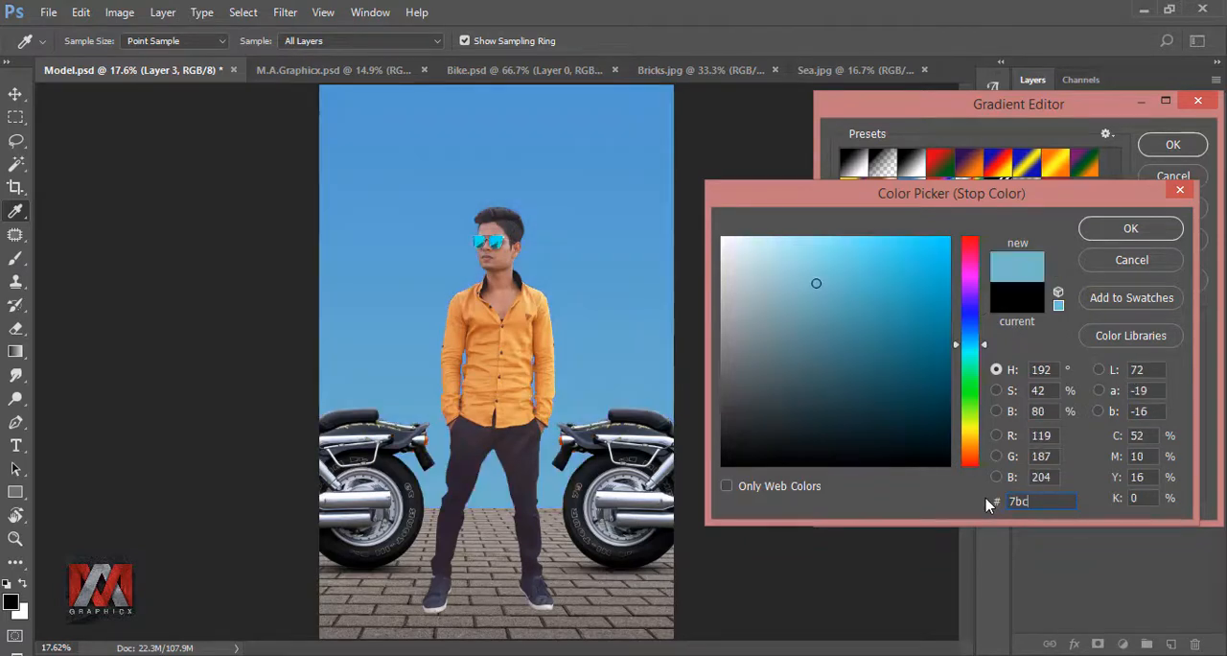
text(be5)
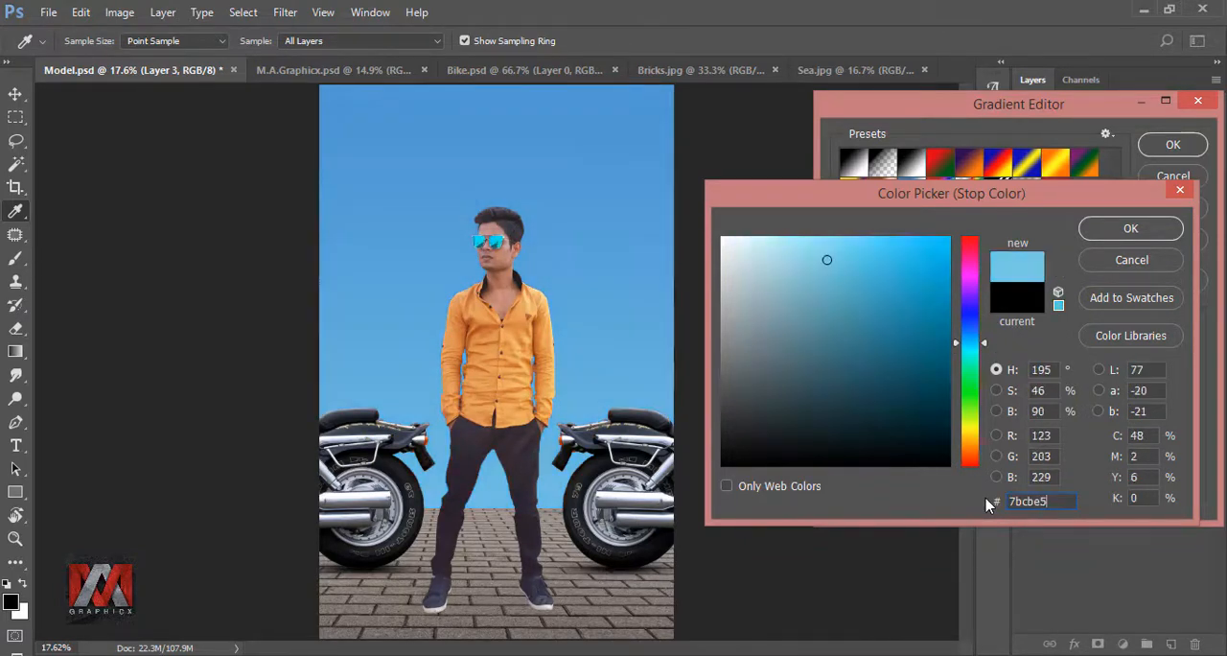
click(1132, 231)
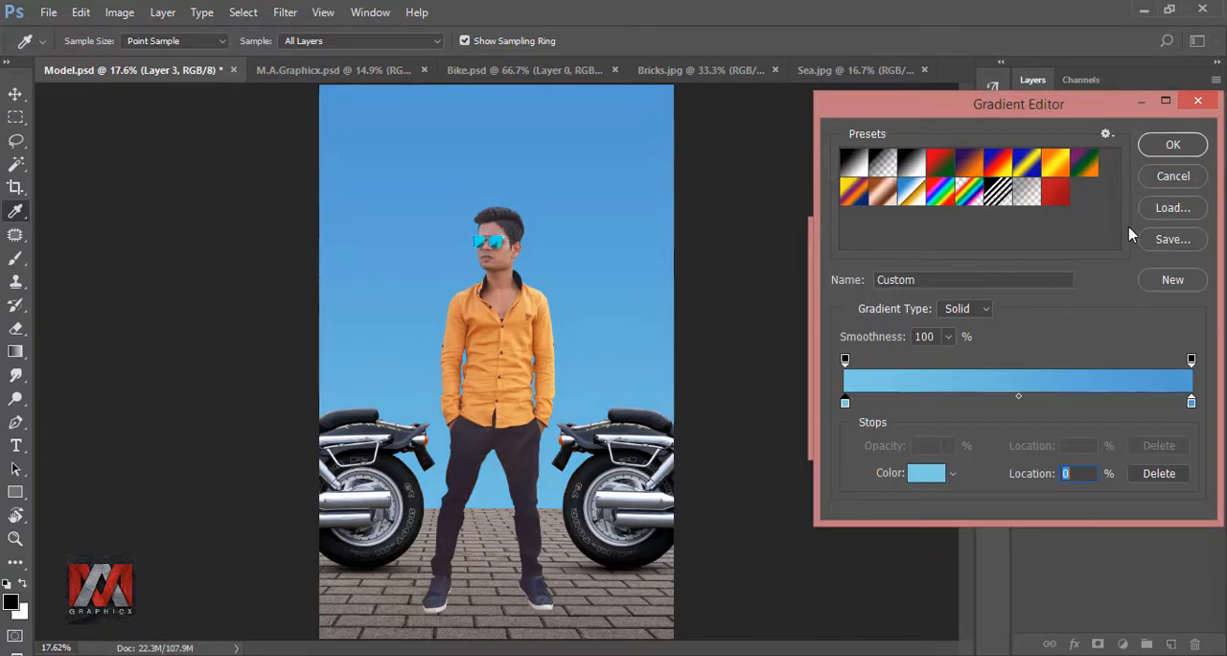
click(1173, 144)
click(1057, 265)
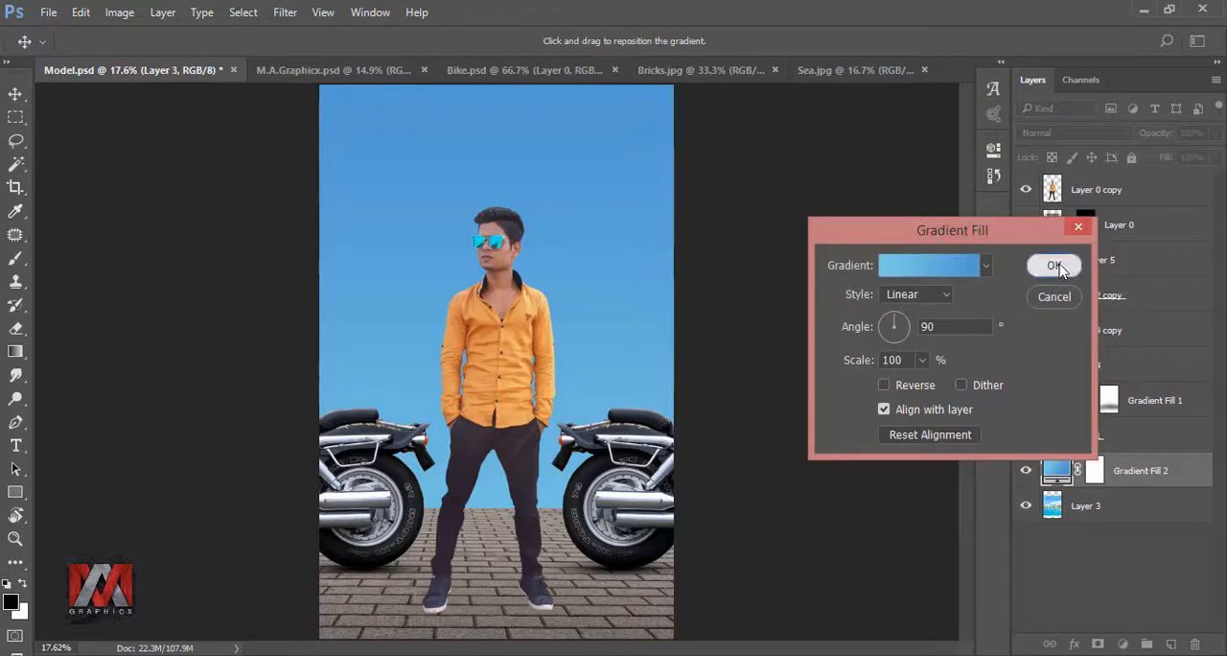
click(1025, 471)
click(1025, 471)
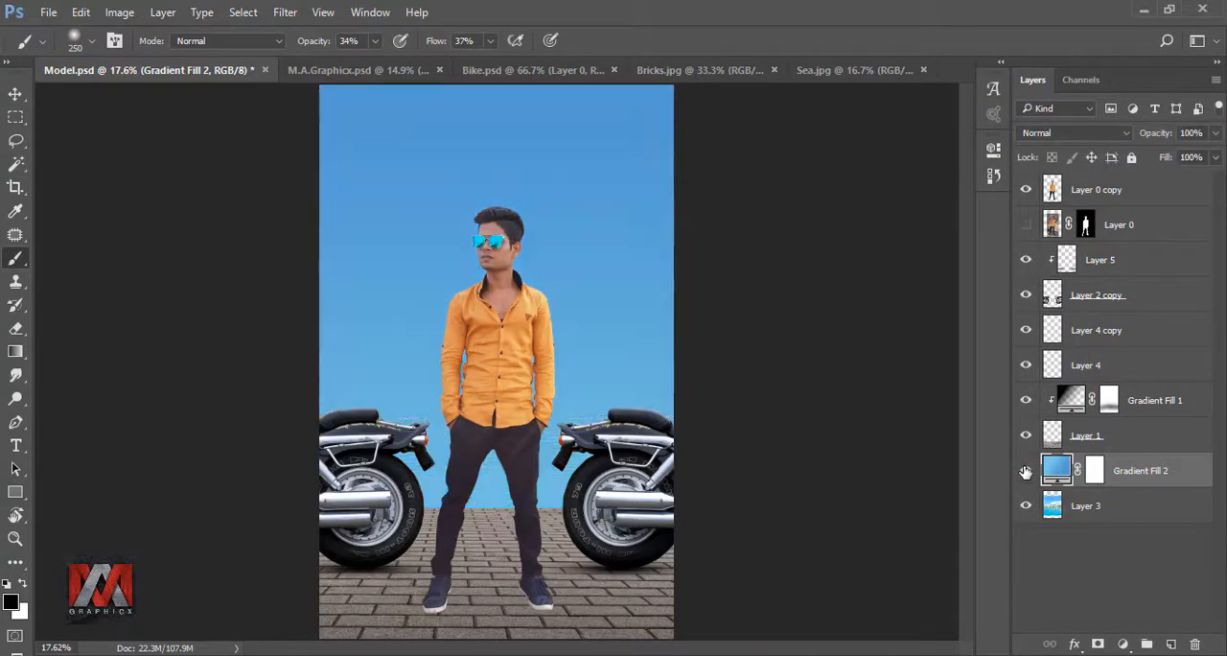
- Convert Gradient Fill 2 to a smart object and squash it upward to about 58% height, ending at the far shoreline
right_click(1135, 473)
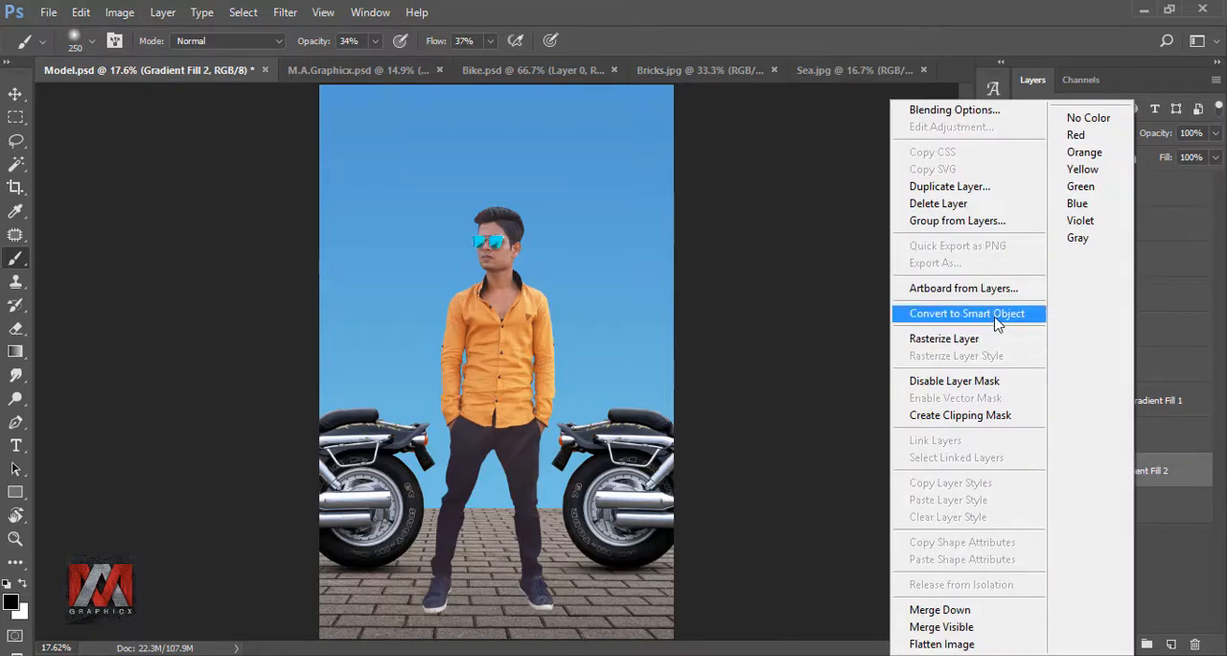
click(956, 316)
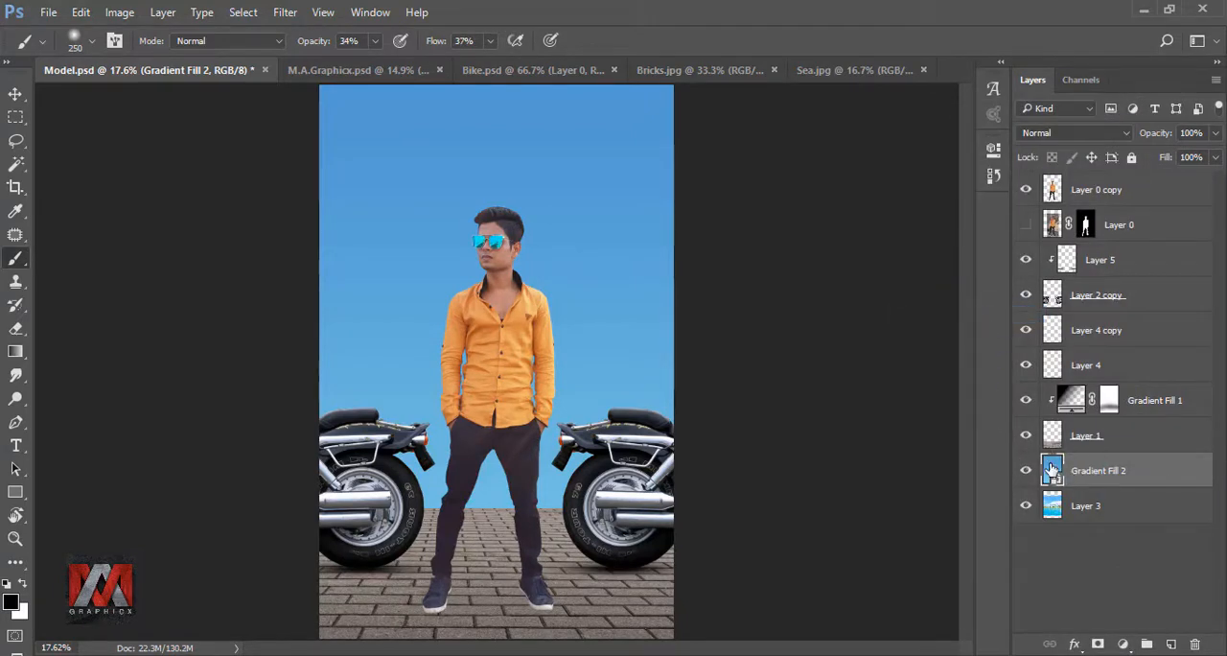
key(ctrl+t)
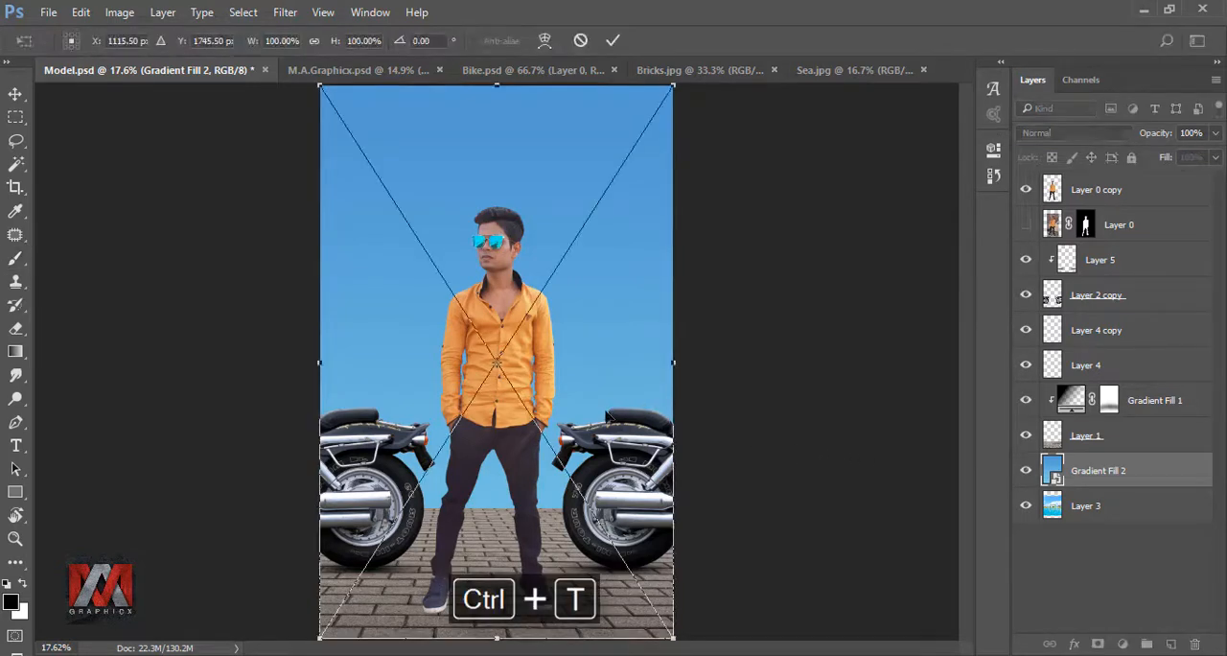
drag(496, 638, 498, 402)
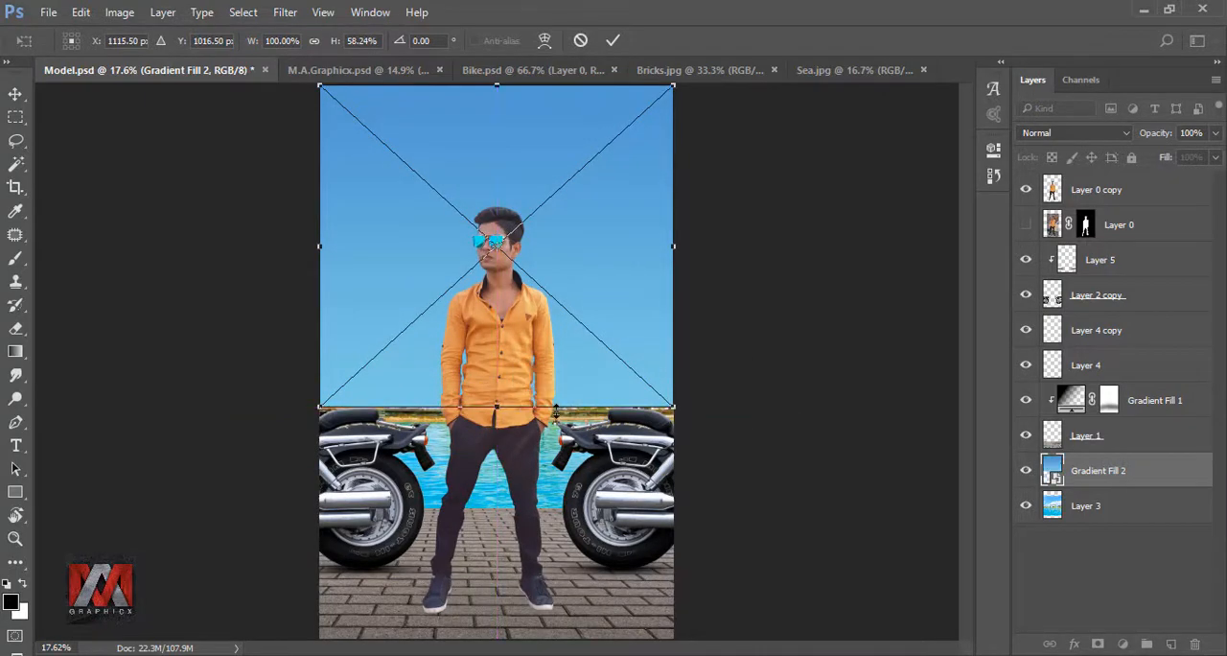
click(612, 40)
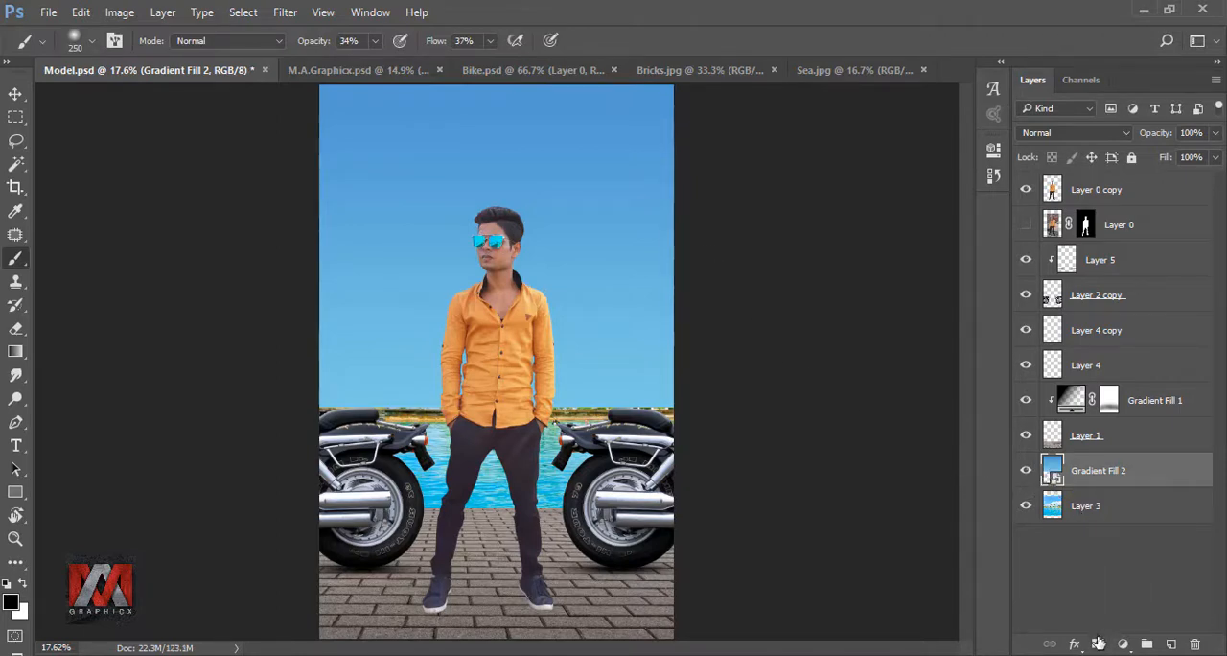
- Mask Gradient Fill 2 and fade its lower part into the sea photo's sky with vertical black-to-transparent linear gradients, comparing by toggling visibility
click(1099, 644)
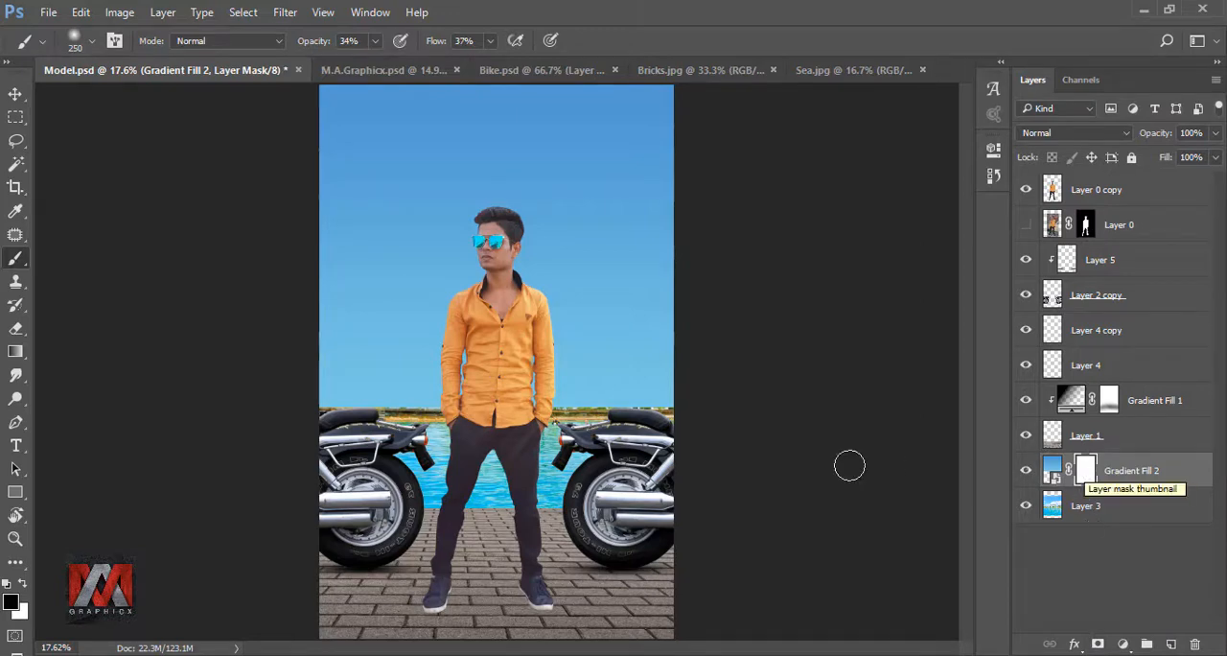
click(15, 352)
click(14, 352)
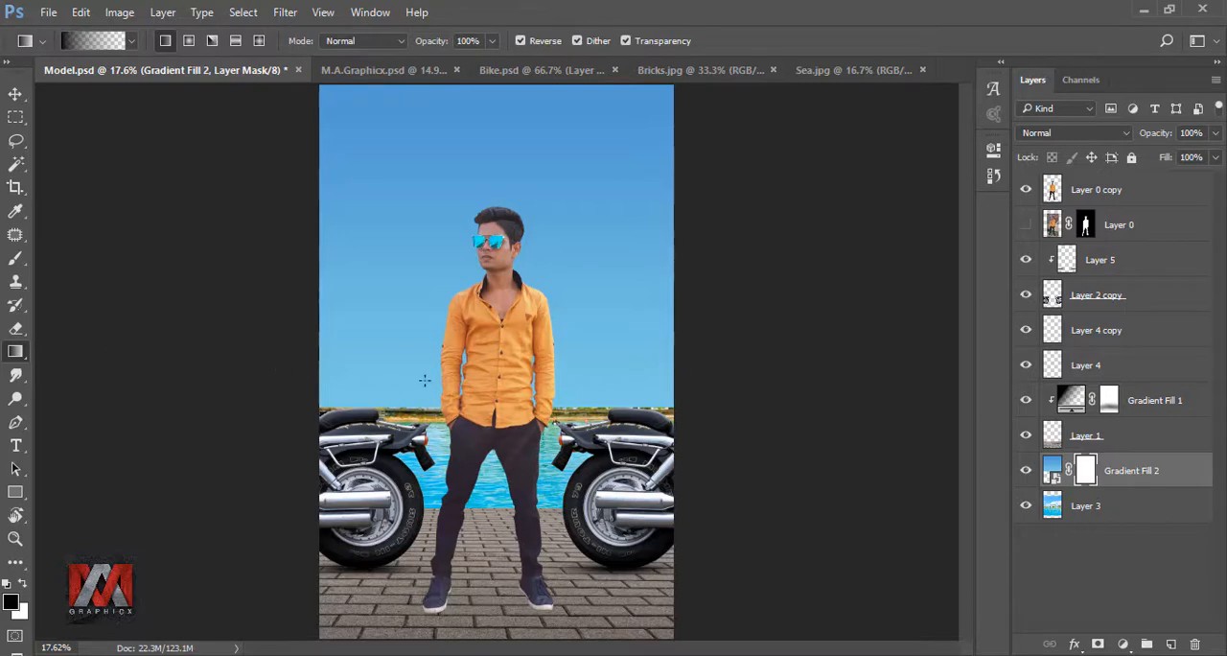
drag(556, 271, 563, 371)
drag(558, 410, 562, 418)
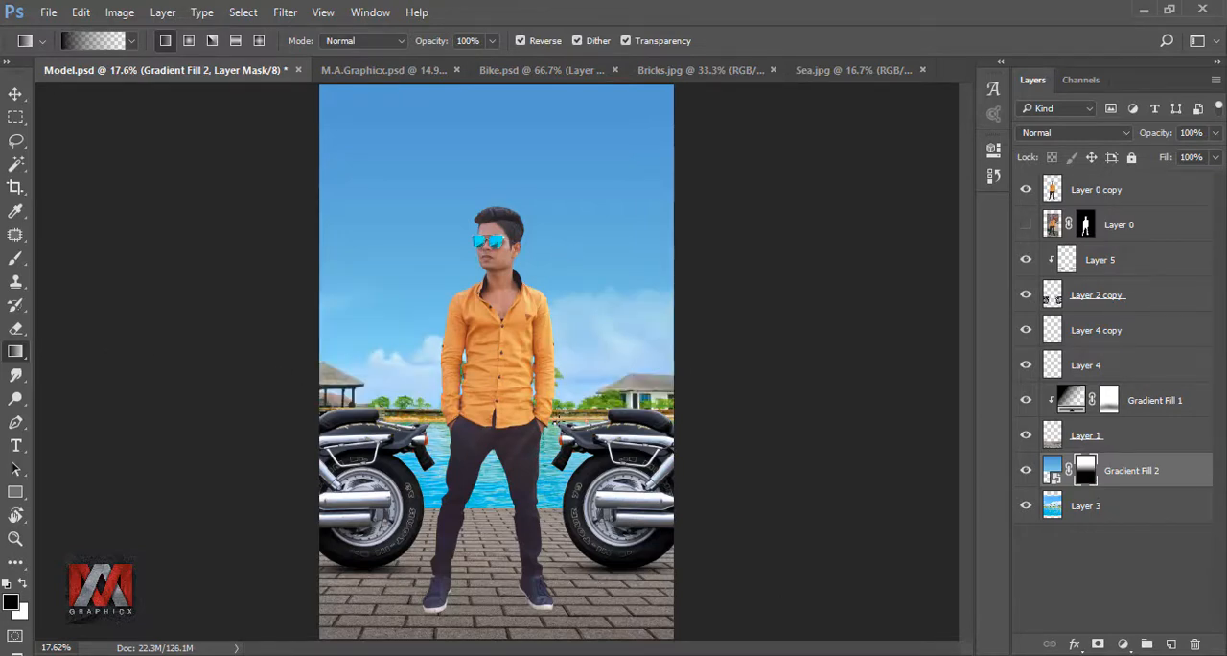
click(1025, 474)
click(1025, 474)
scroll(552, 374, up, 15)
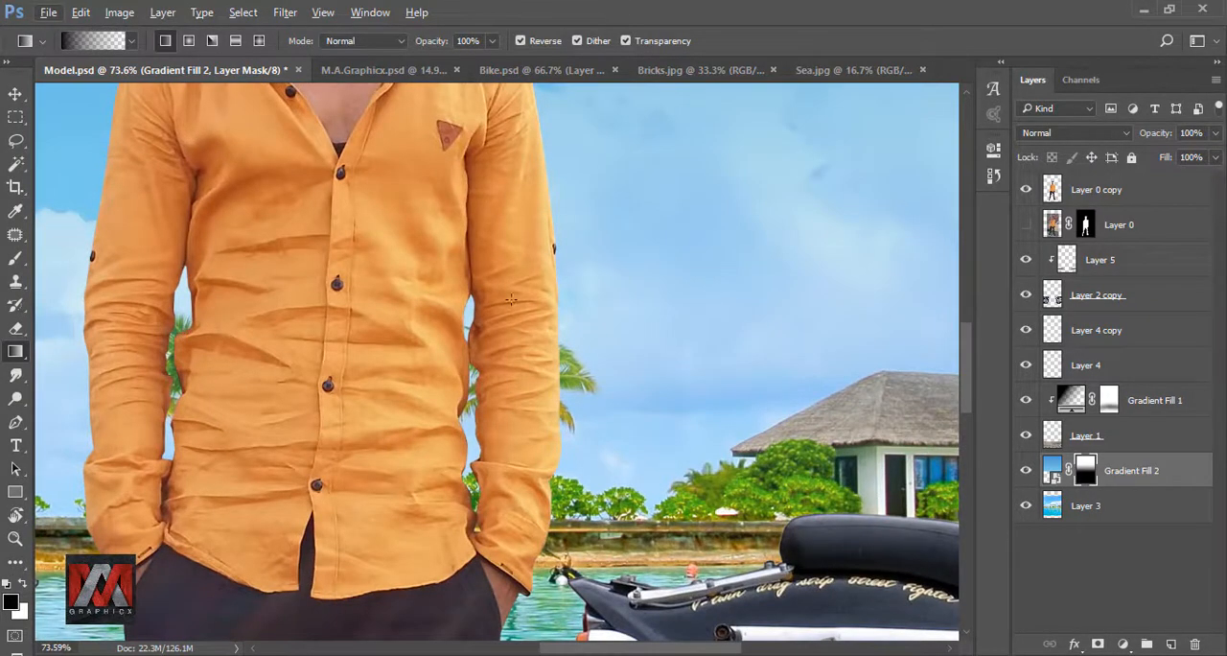
key(ctrl+0)
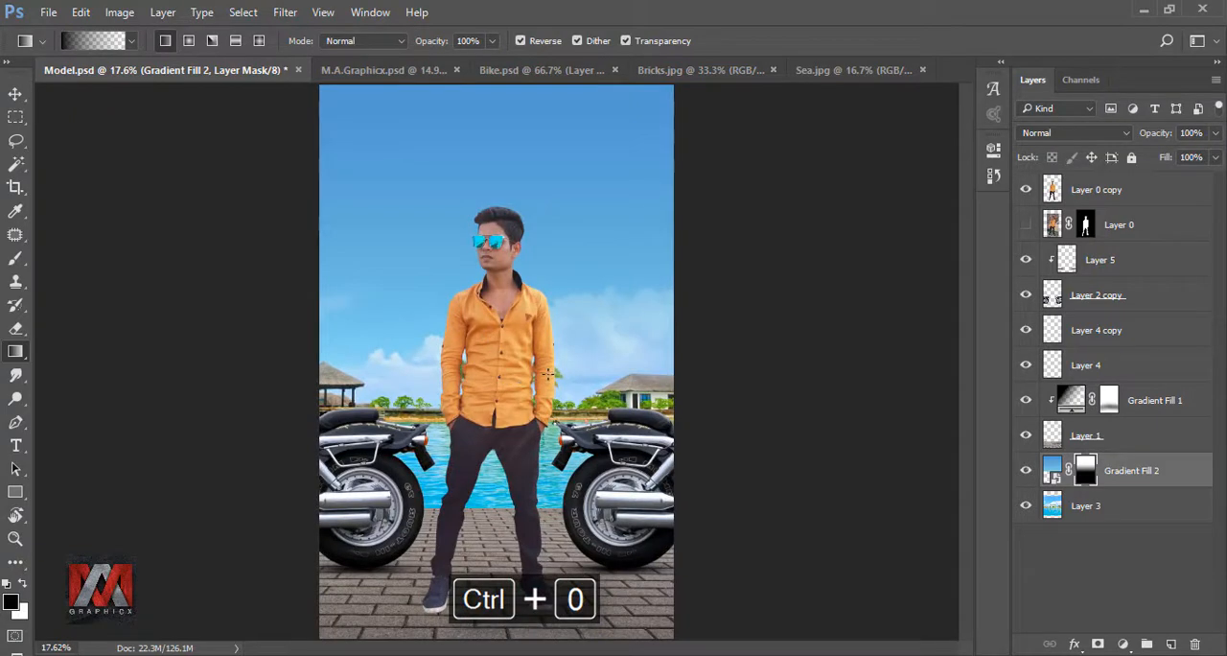
- Hide the model copy, lasso the three palm trees on Layer 3, remove them with a Content-Aware fill, and deselect
click(1026, 189)
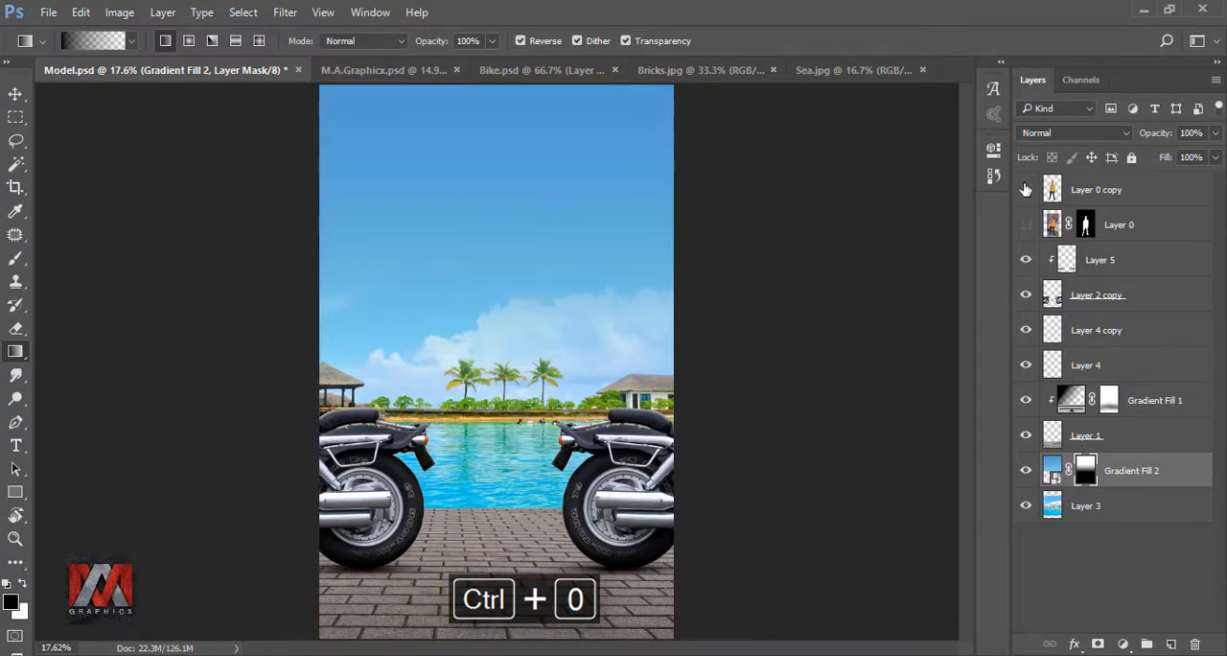
click(1053, 508)
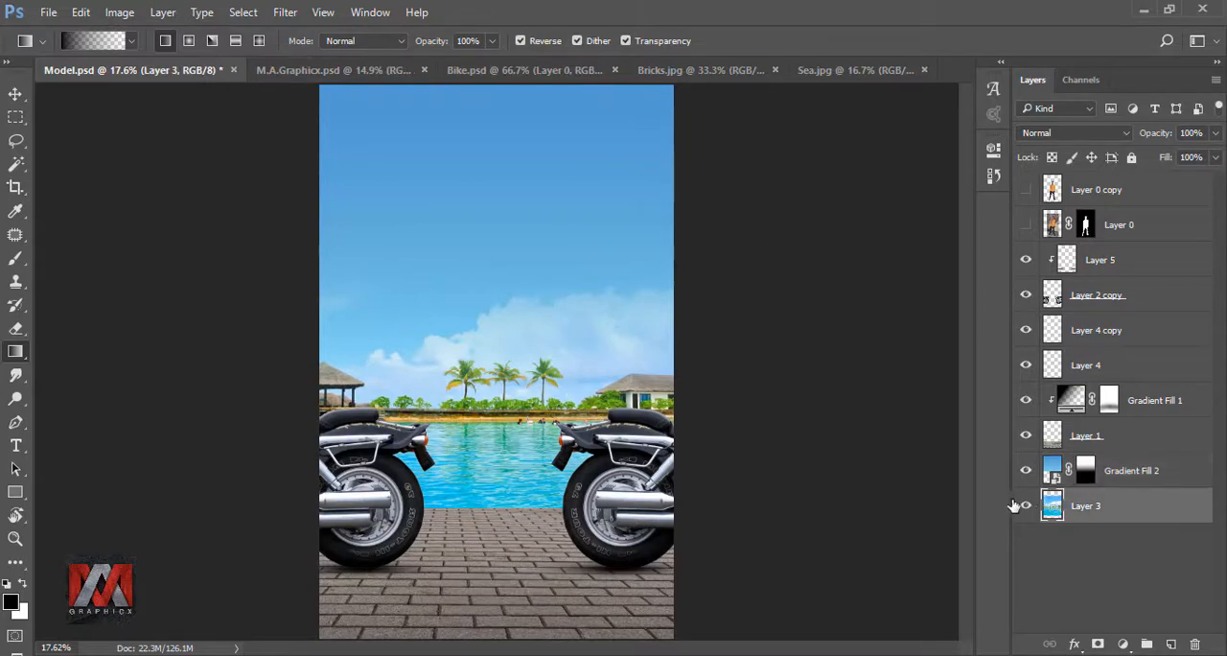
scroll(511, 391, up, 8)
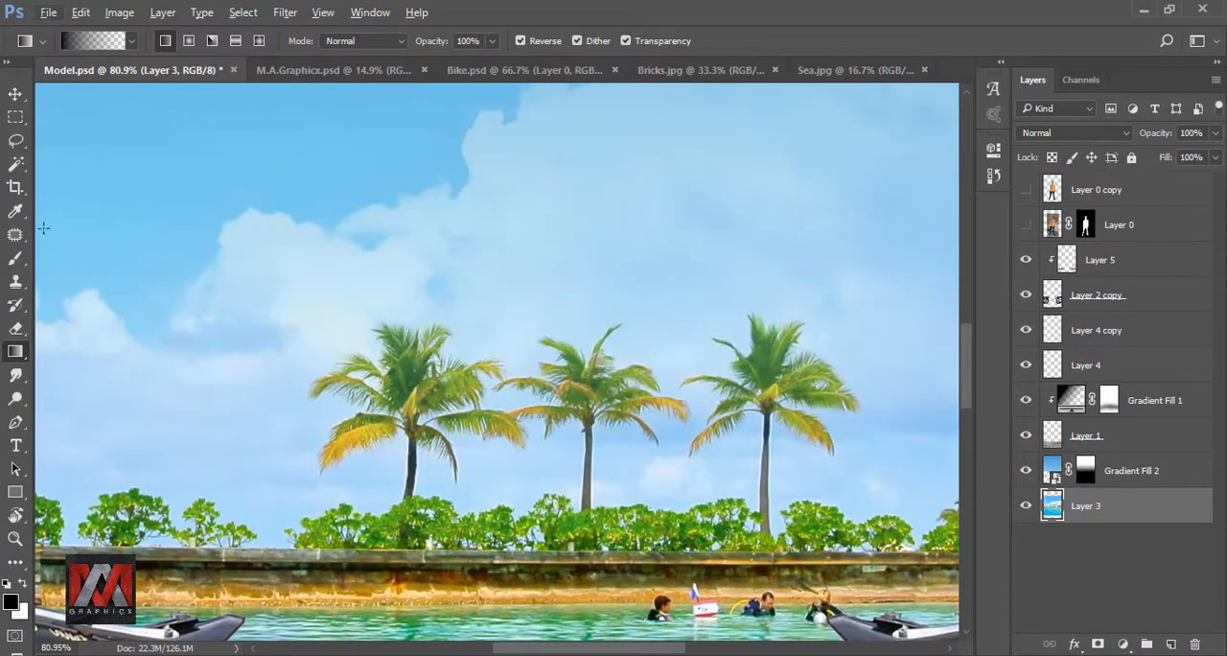
click(17, 142)
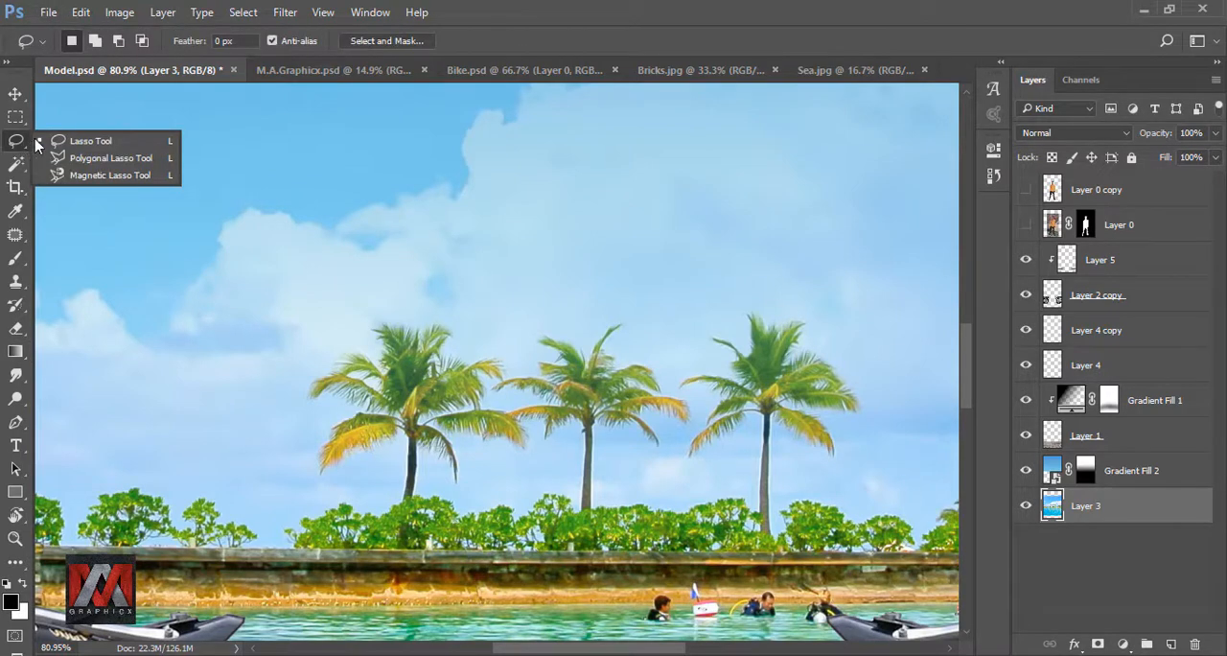
click(109, 144)
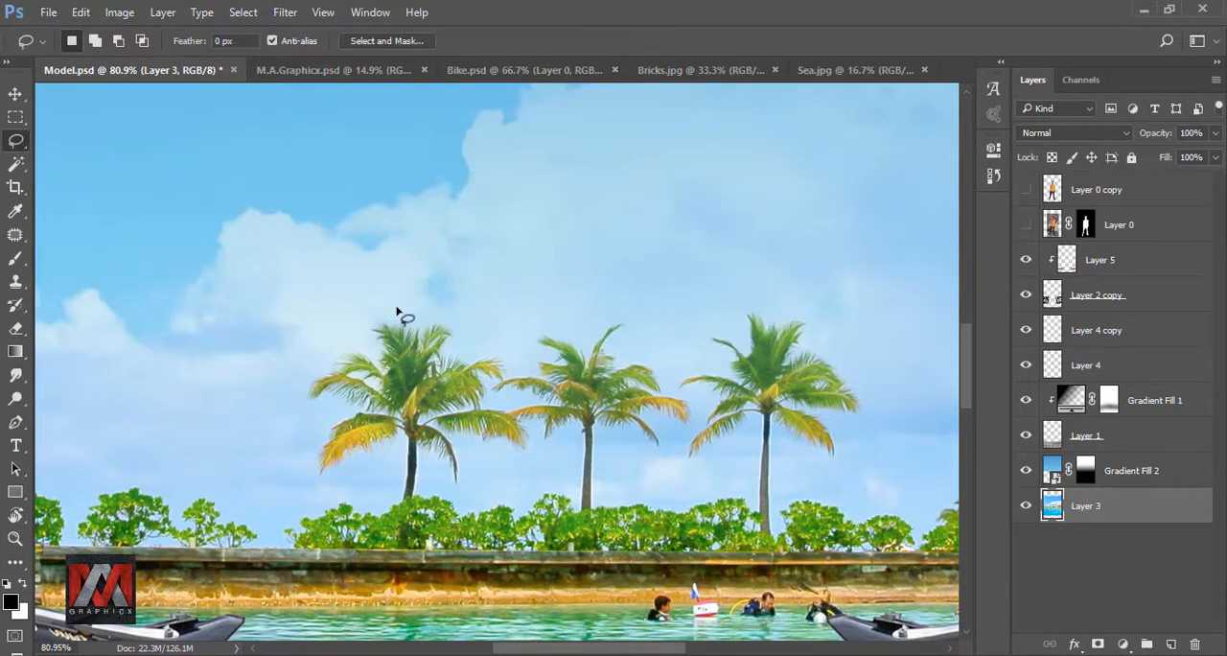
mouse_move(393, 305)
mouse_down()
mouse_move(312, 375)
mouse_move(298, 485)
mouse_move(355, 497)
mouse_move(757, 497)
mouse_move(860, 316)
mouse_move(375, 316)
mouse_up()
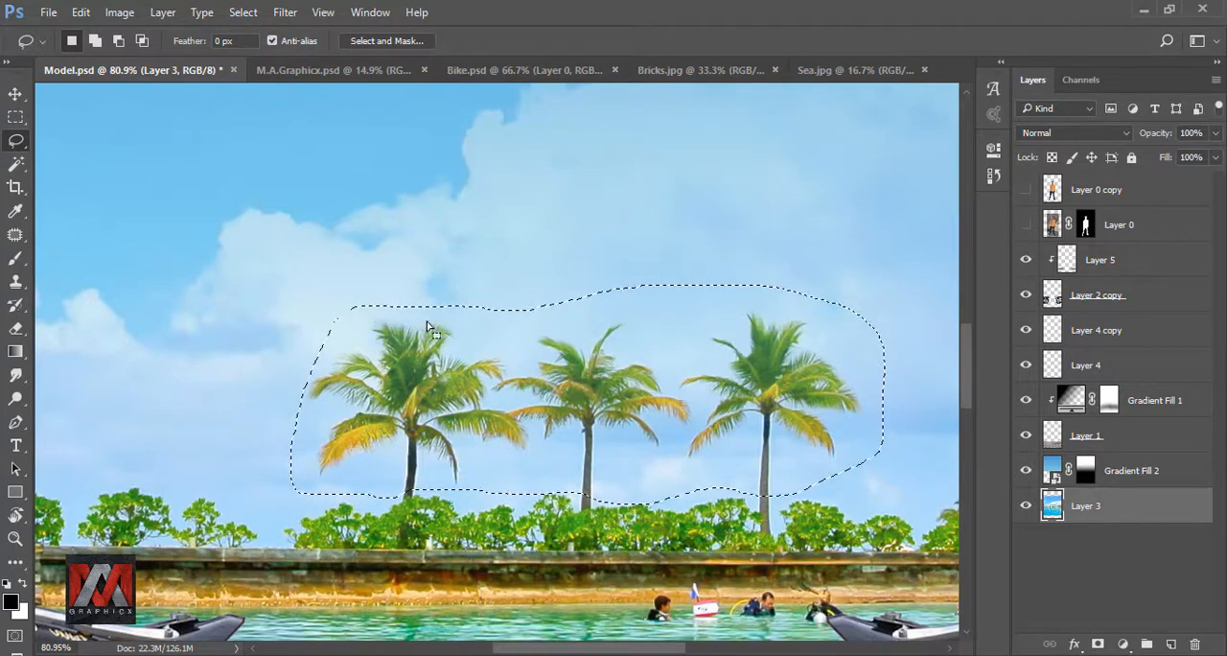
scroll(356, 304, down, 2)
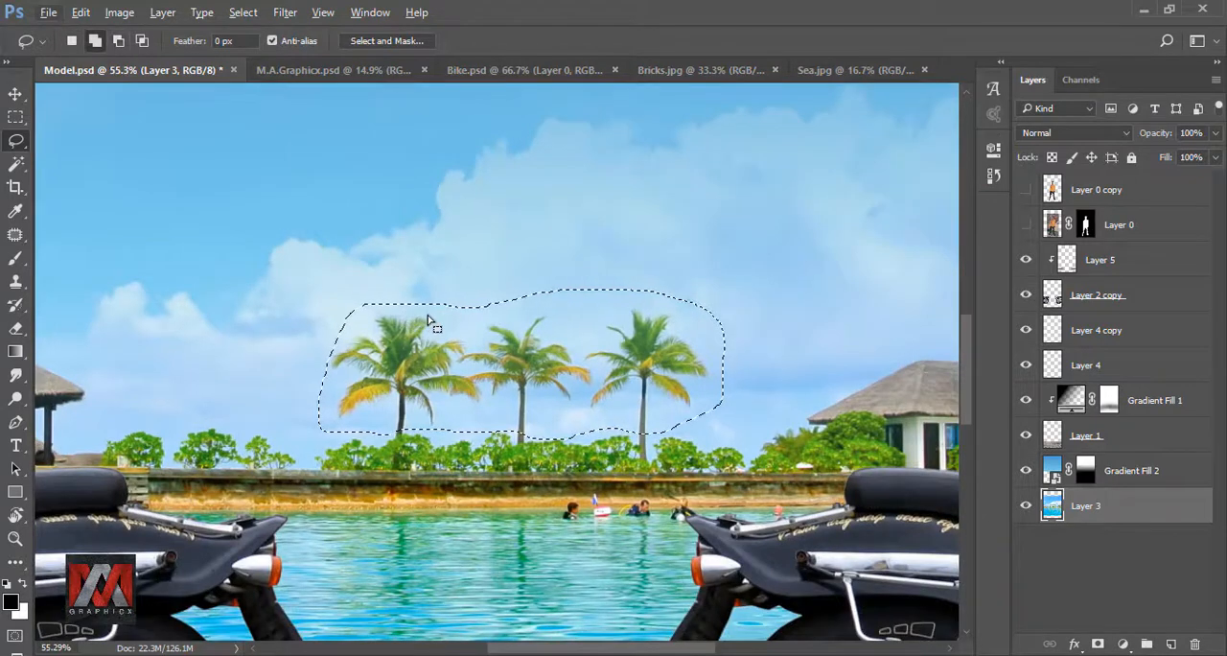
key(shift+F5)
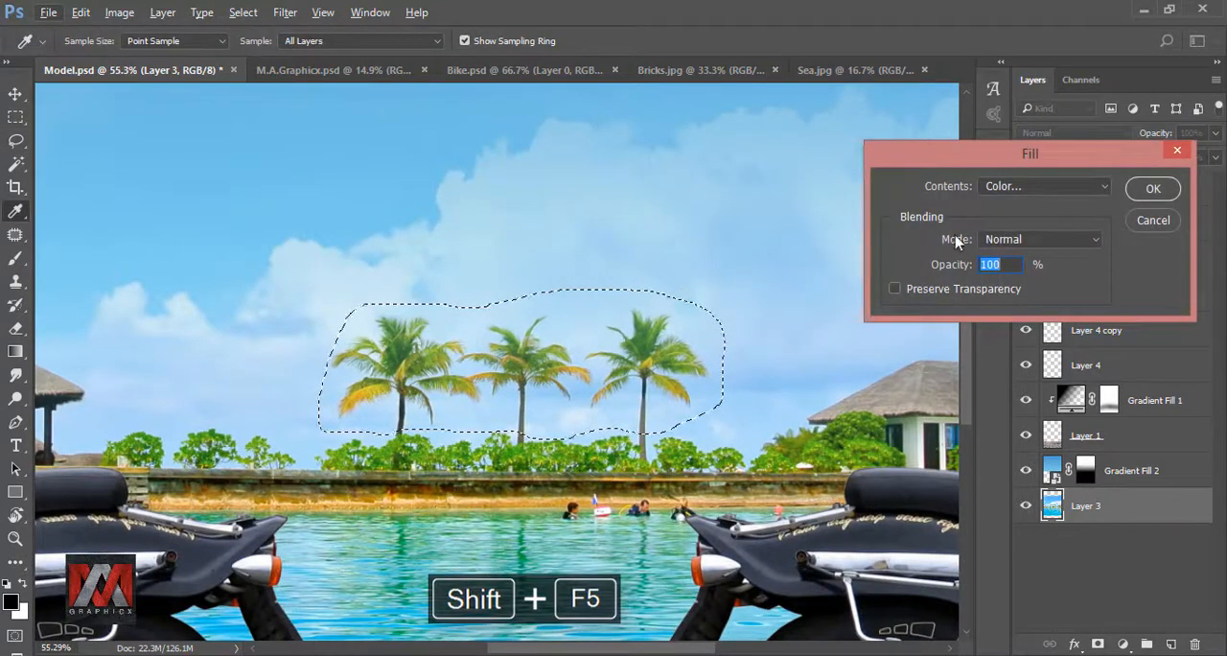
click(1019, 189)
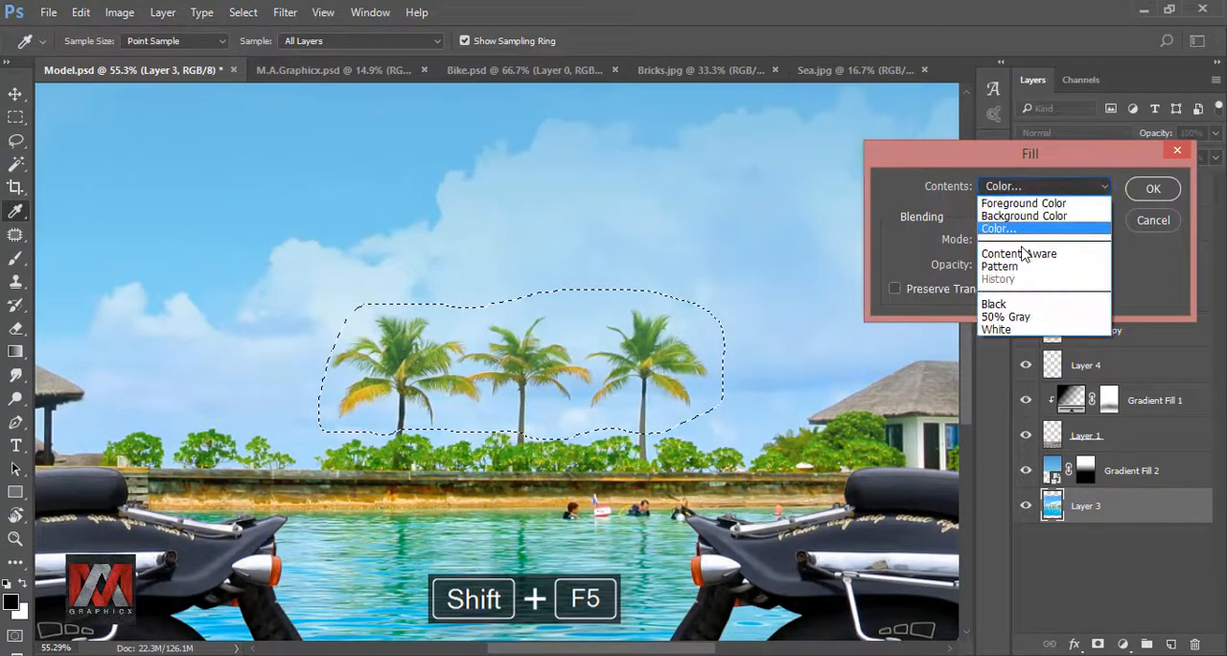
click(1026, 254)
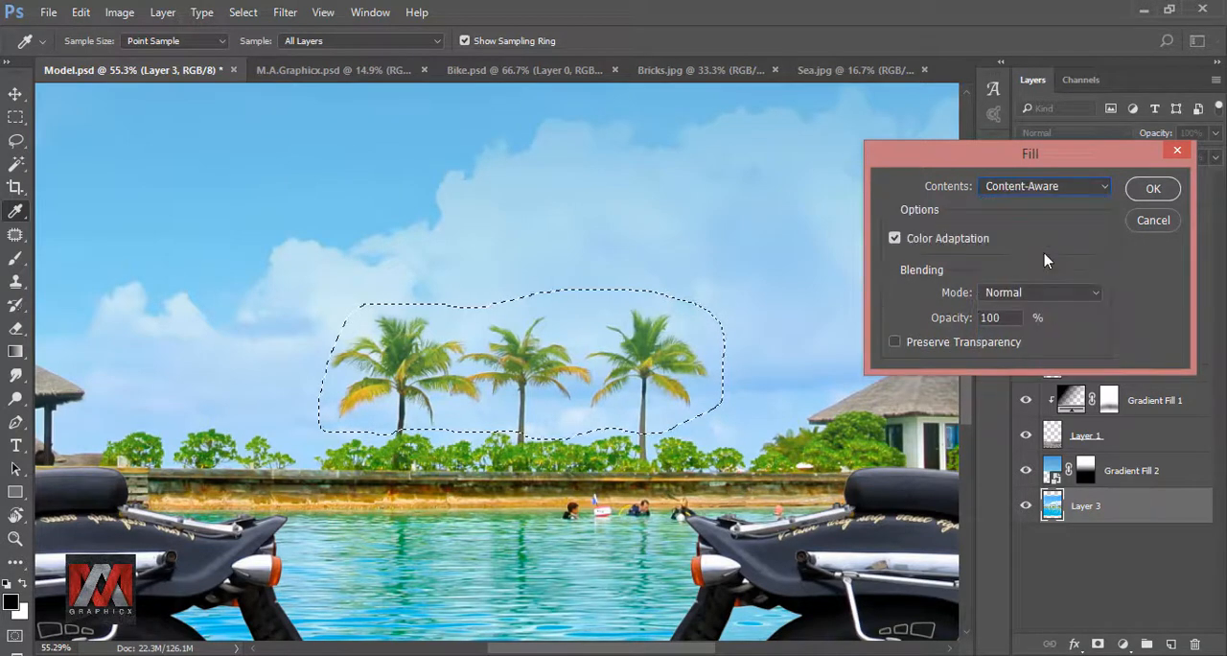
click(1153, 189)
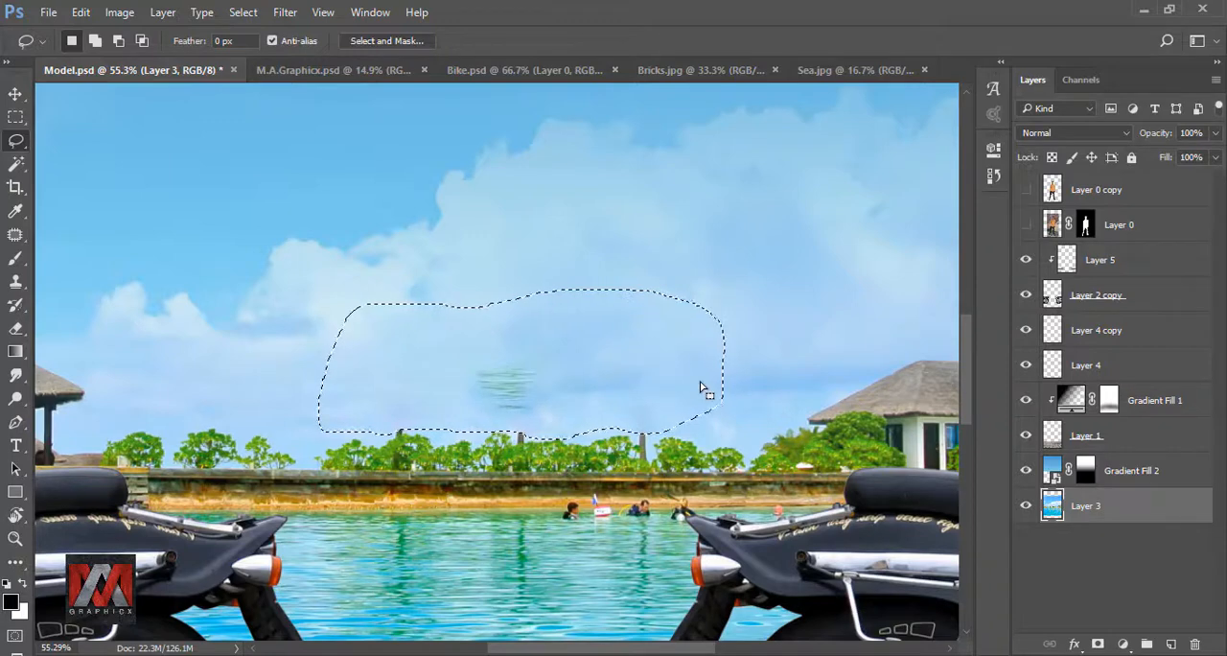
key(ctrl+d)
- Lasso the leftover green water ripples in the sky, replace them with another Content-Aware fill, and deselect
mouse_move(480, 342)
mouse_down()
mouse_move(464, 377)
mouse_move(476, 404)
mouse_move(521, 420)
mouse_move(556, 401)
mouse_move(580, 361)
mouse_move(546, 339)
mouse_up()
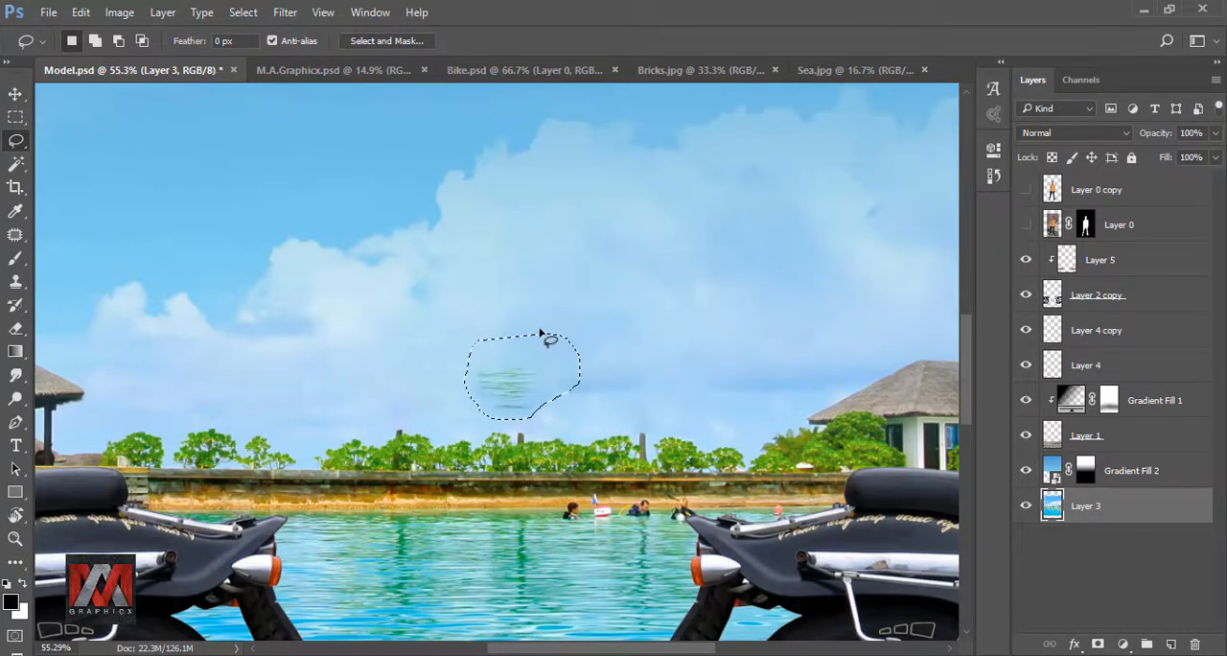
key(shift+F5)
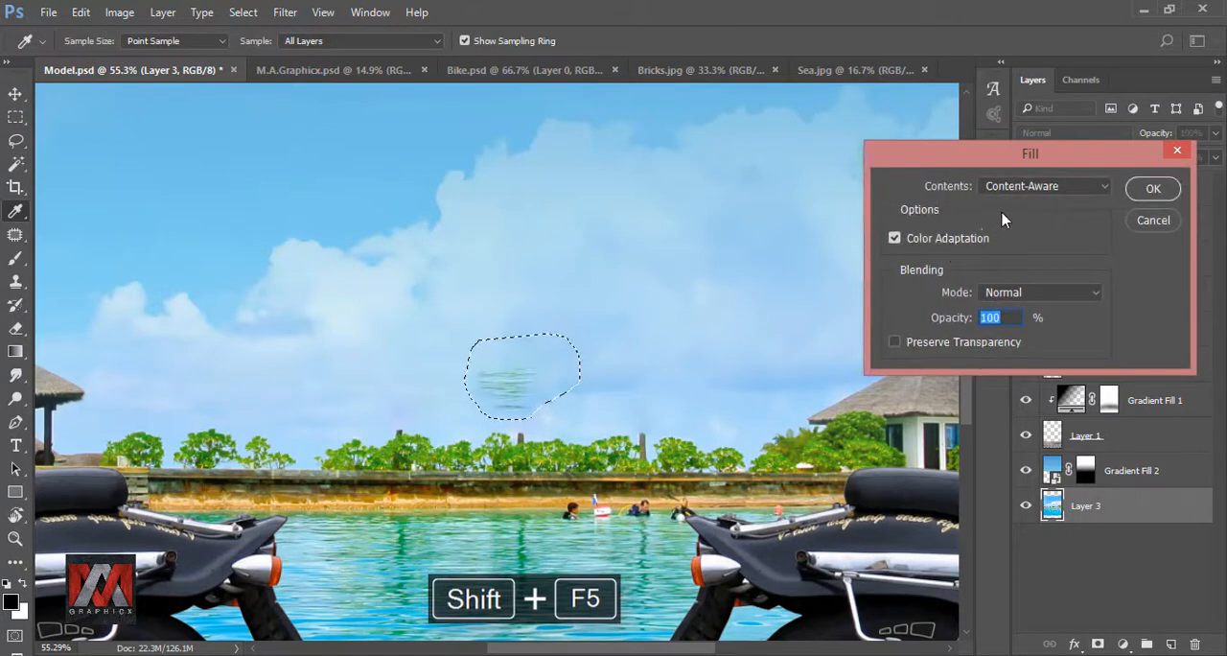
click(1062, 191)
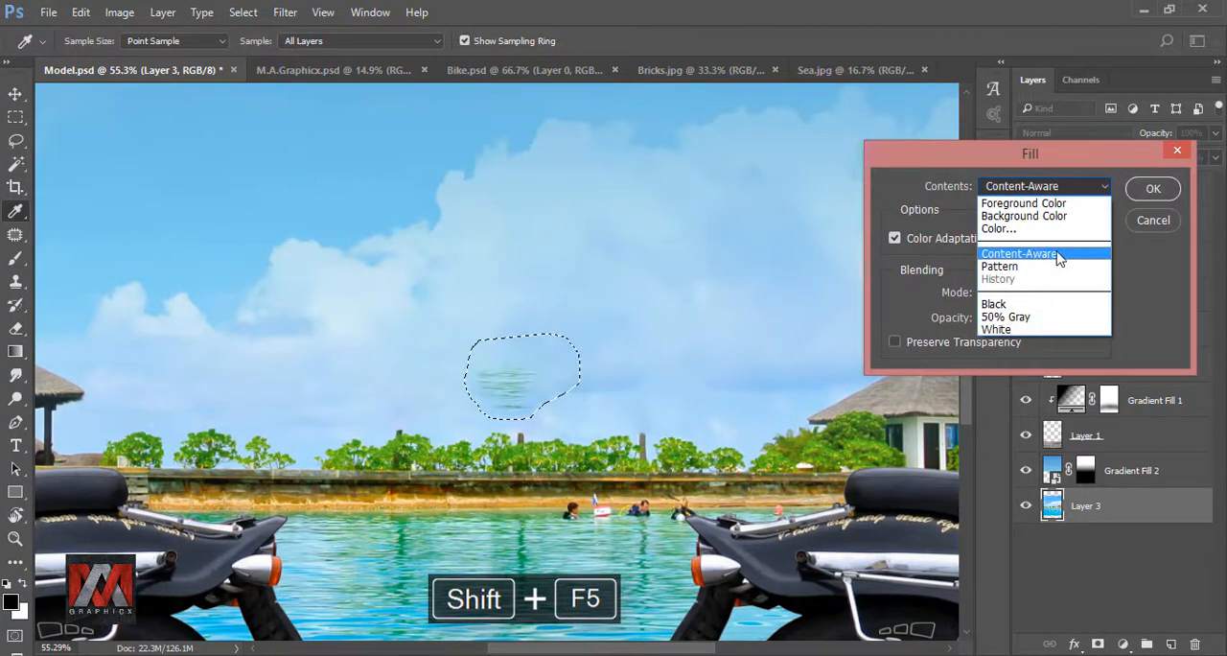
click(1058, 255)
click(1152, 189)
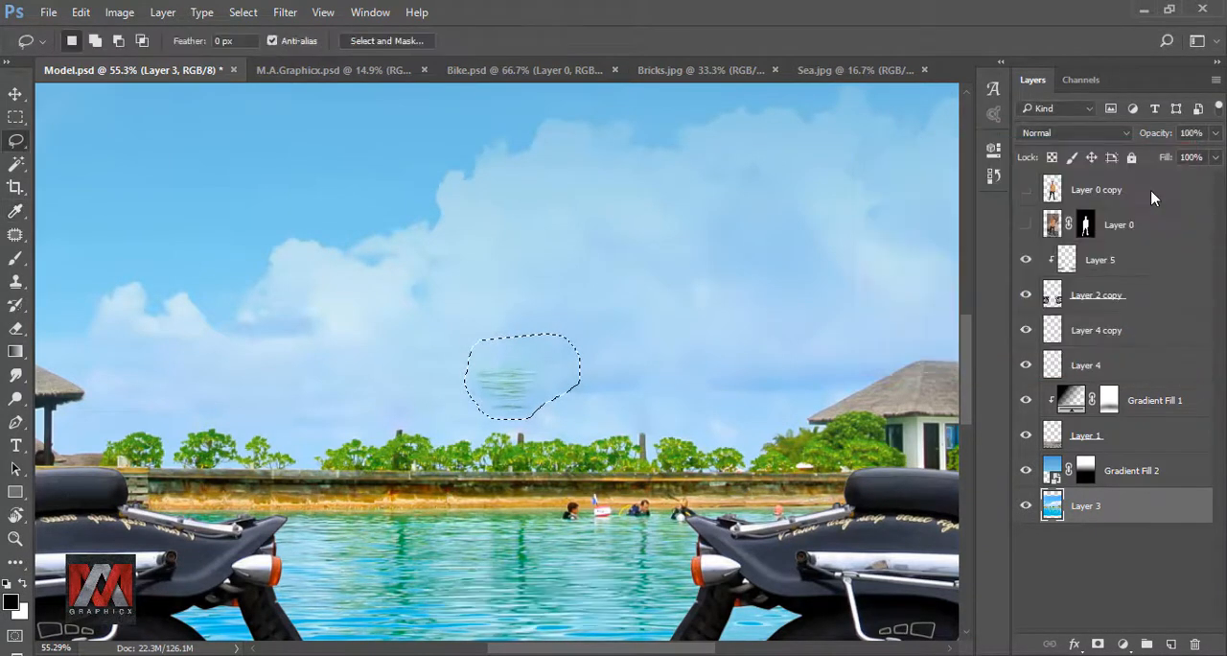
key(ctrl+d)
- Fit the whole composite in view, show the model copy layer again, and save the document
scroll(513, 341, down, 1)
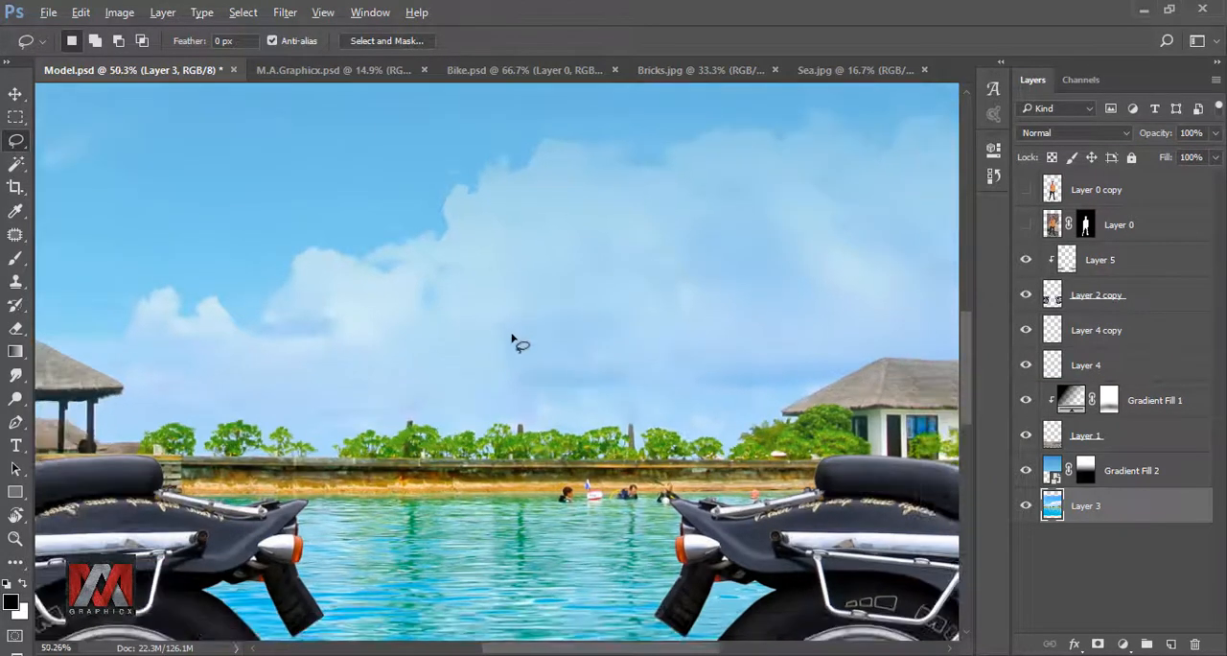
scroll(514, 341, down, 1)
key(ctrl+minus)
key(ctrl+0)
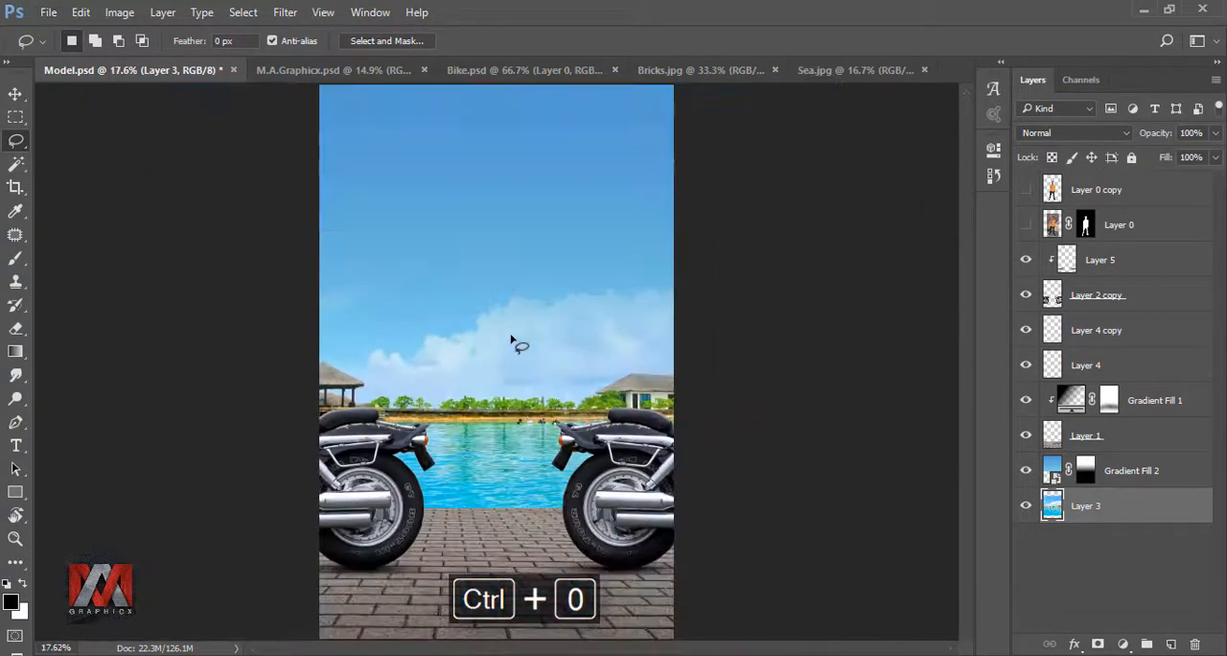
click(1026, 190)
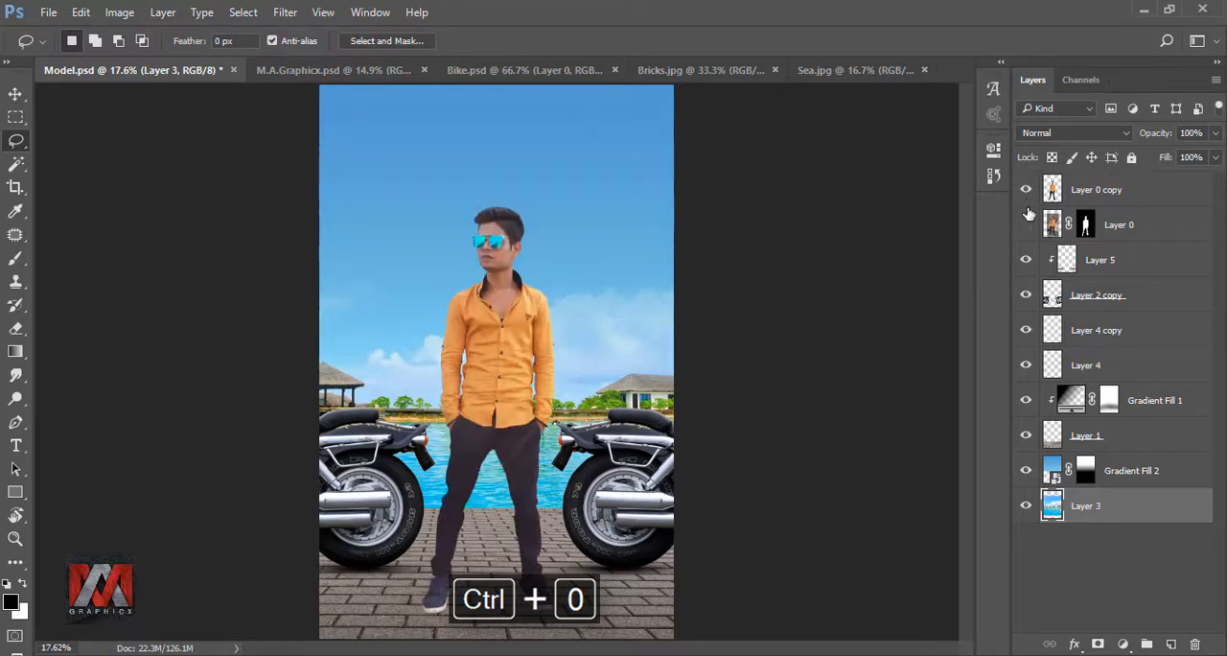
key(ctrl+s)
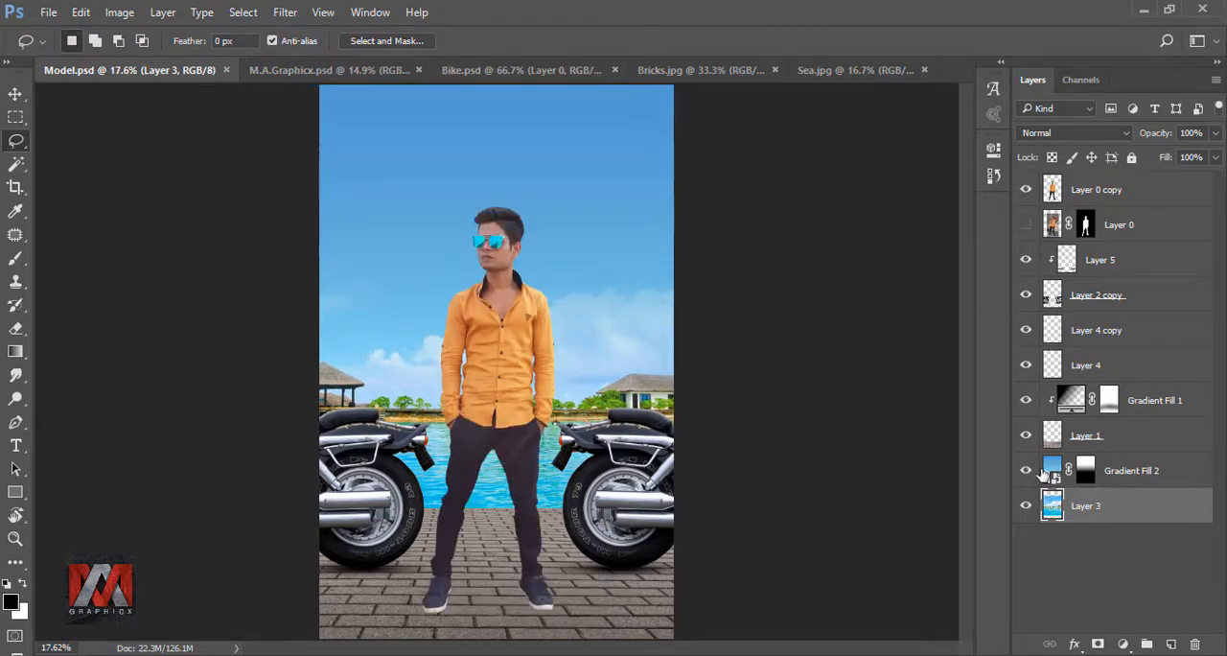
- On a new layer above Layer 0, outline a shadow area with the Pen tool from the left-hand shoe down past the canvas edge
click(1053, 221)
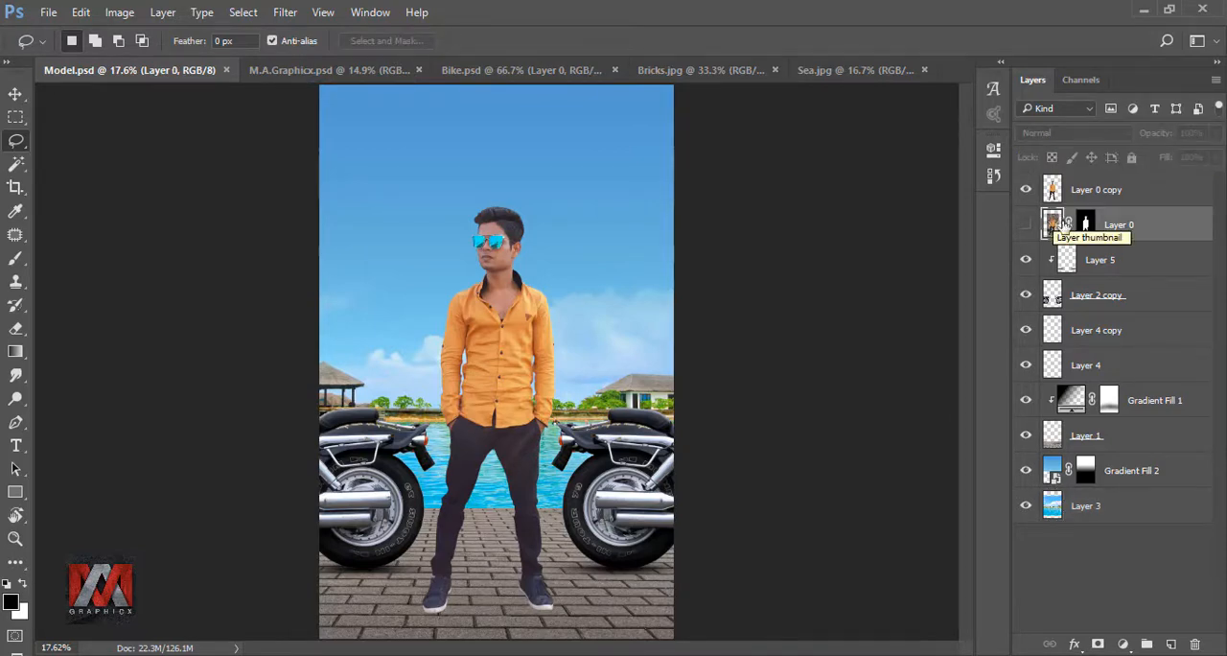
click(1171, 643)
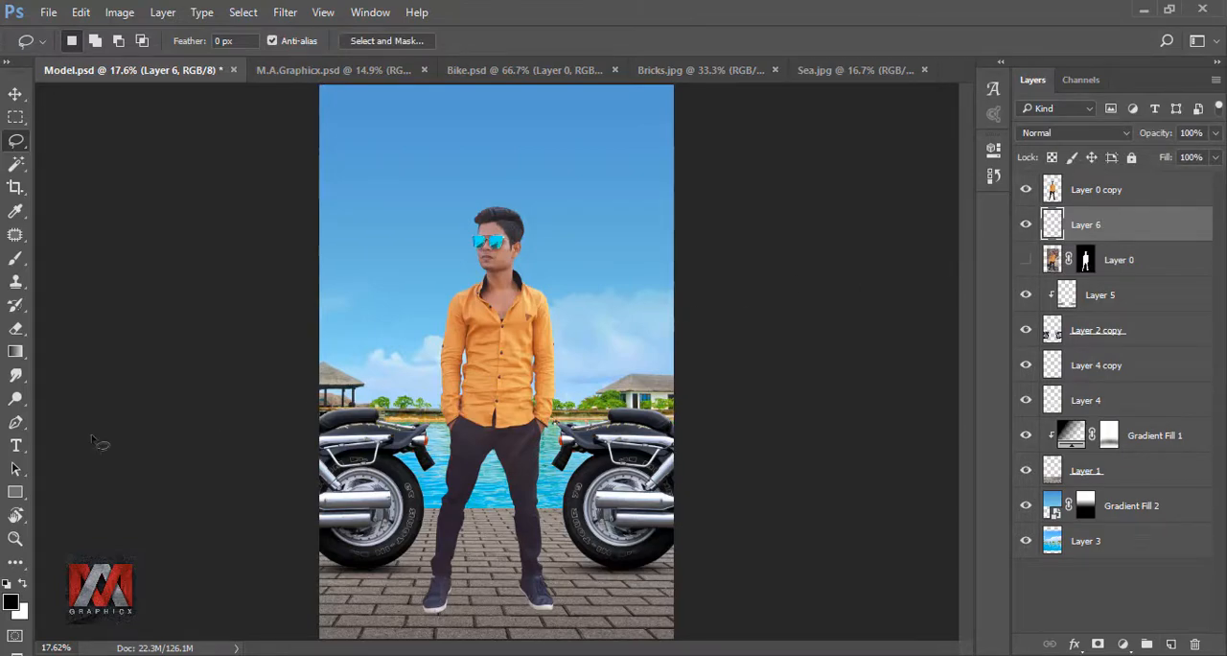
click(15, 422)
scroll(474, 618, up, 4)
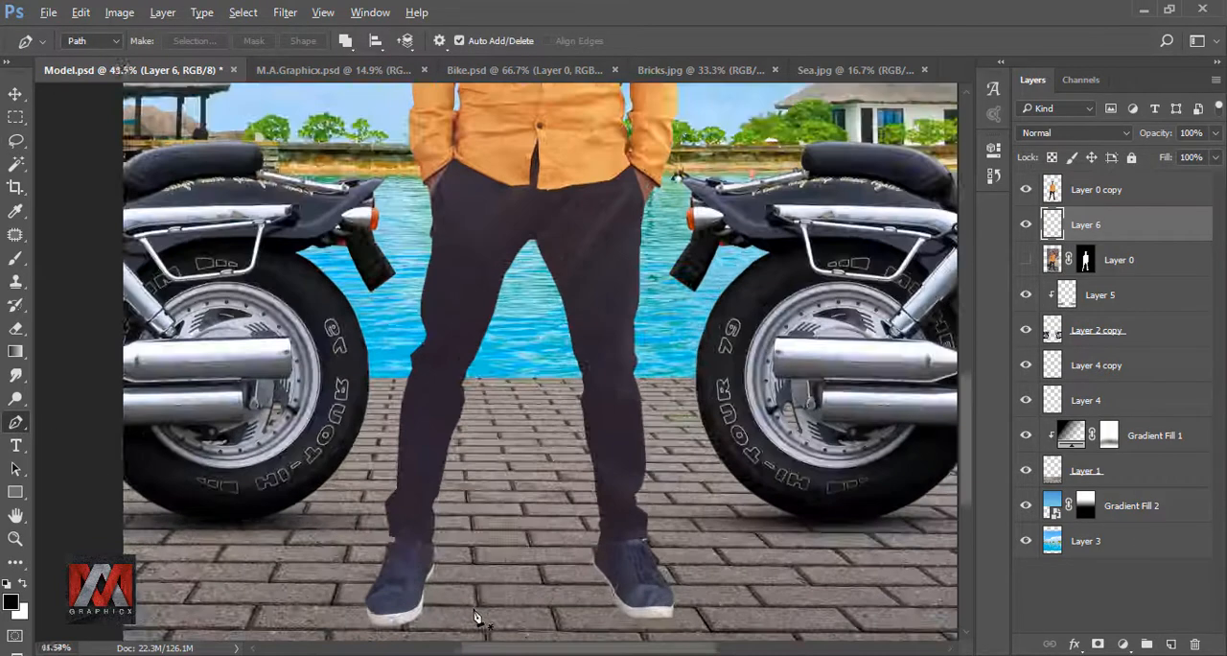
scroll(476, 617, up, 1)
drag(529, 559, 548, 293)
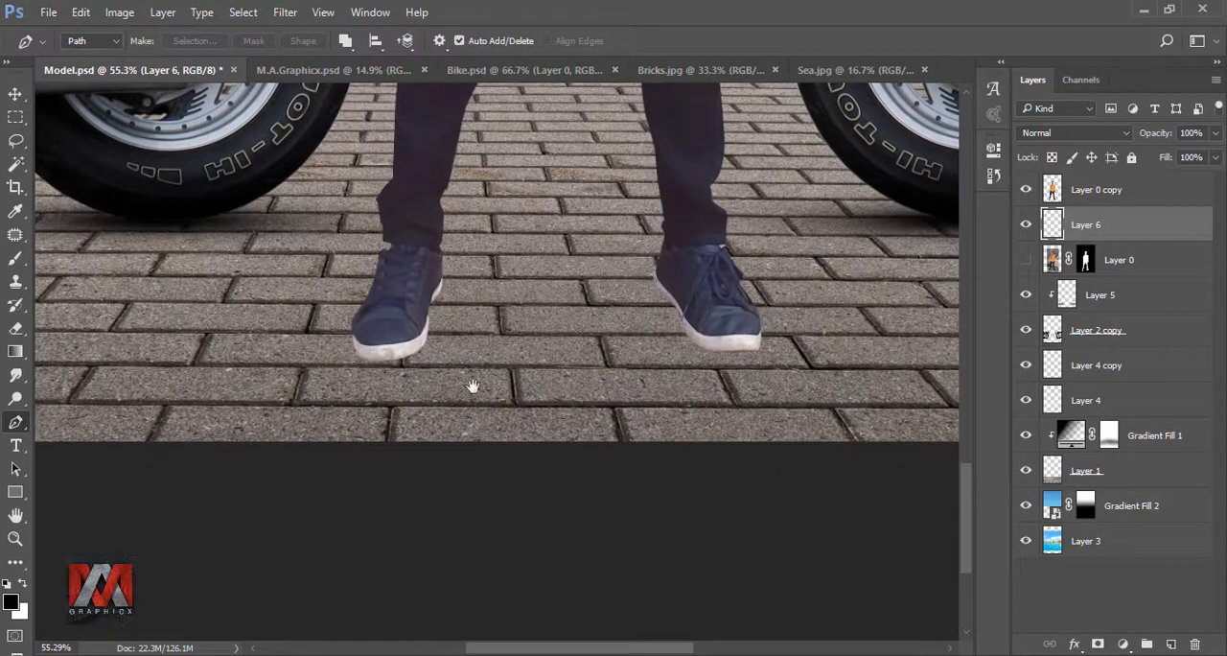
click(439, 285)
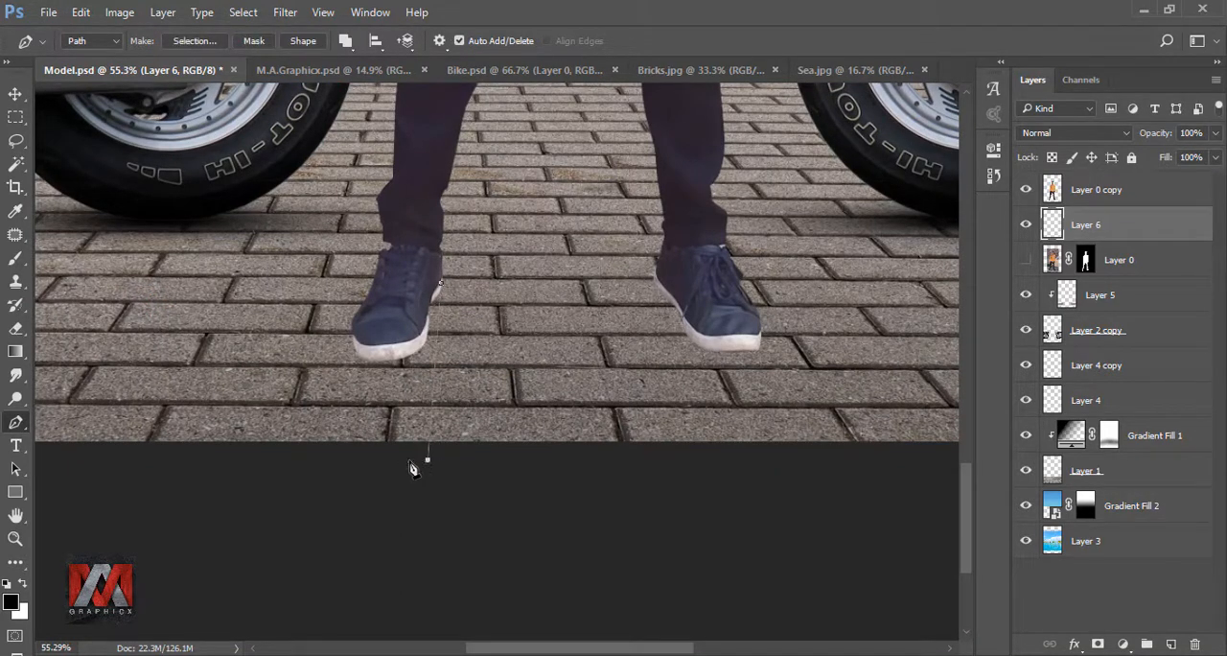
click(369, 460)
click(356, 350)
click(401, 303)
- Convert the path under the left-hand shoe into a new anti-aliased selection with a 0-pixel feather radius
right_click(439, 288)
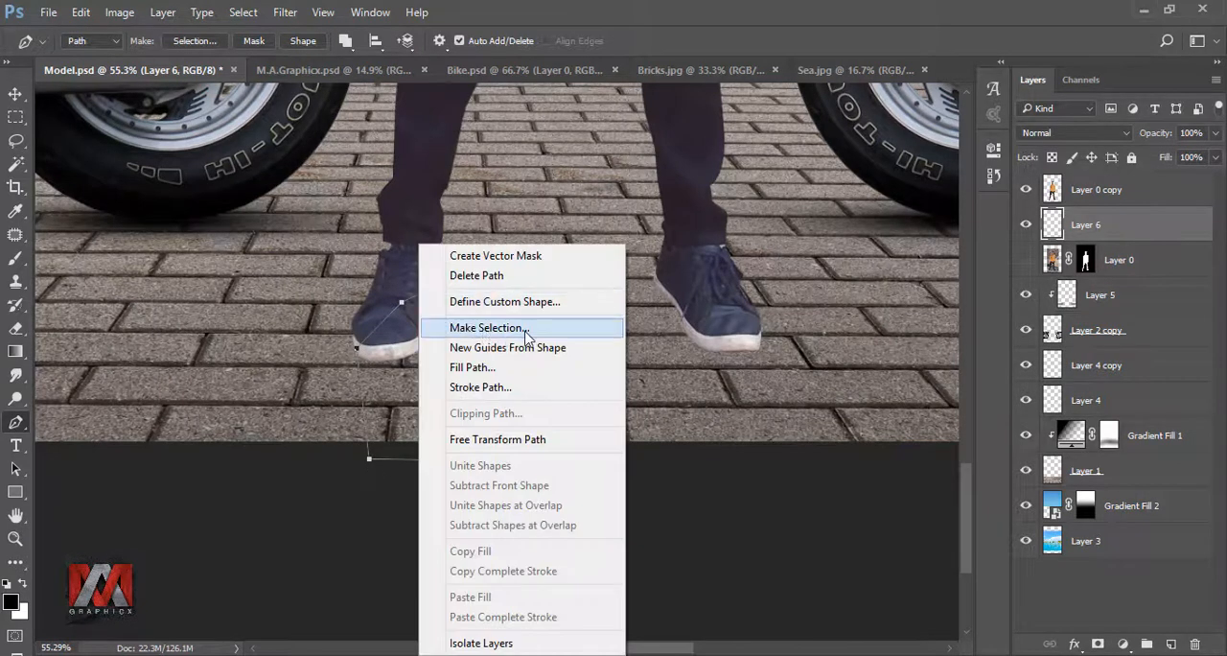
click(525, 333)
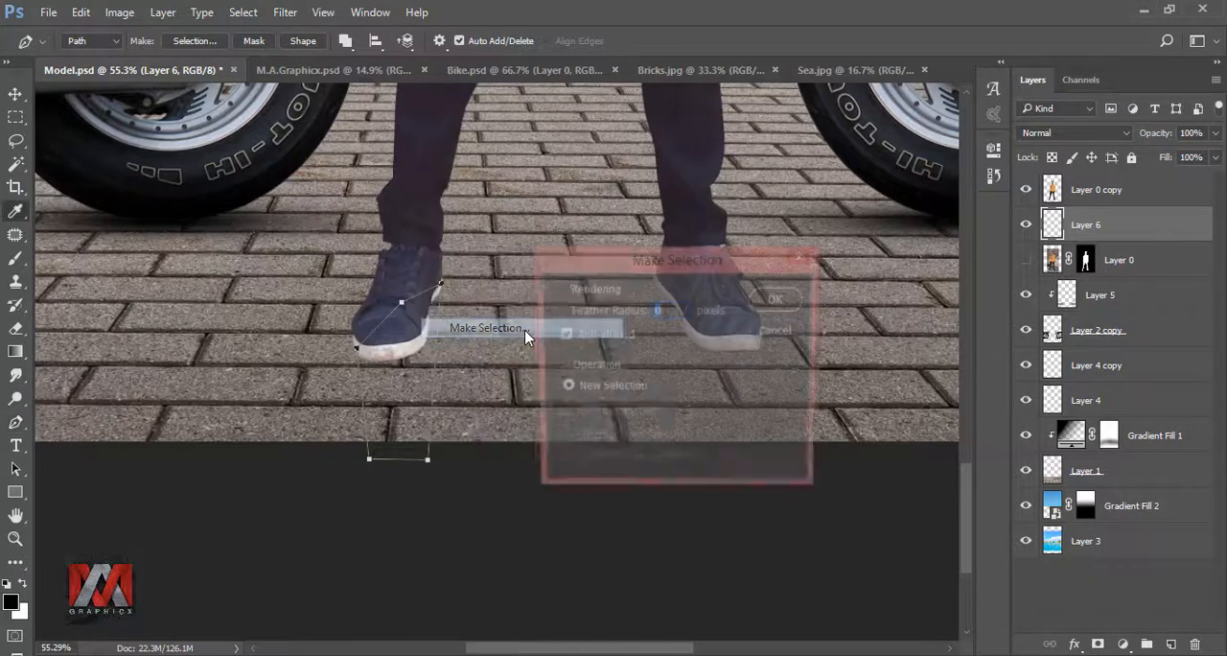
click(778, 301)
- Draw a matching pen path from the right-hand shoe past the canvas edge and add it to the existing selection
click(657, 283)
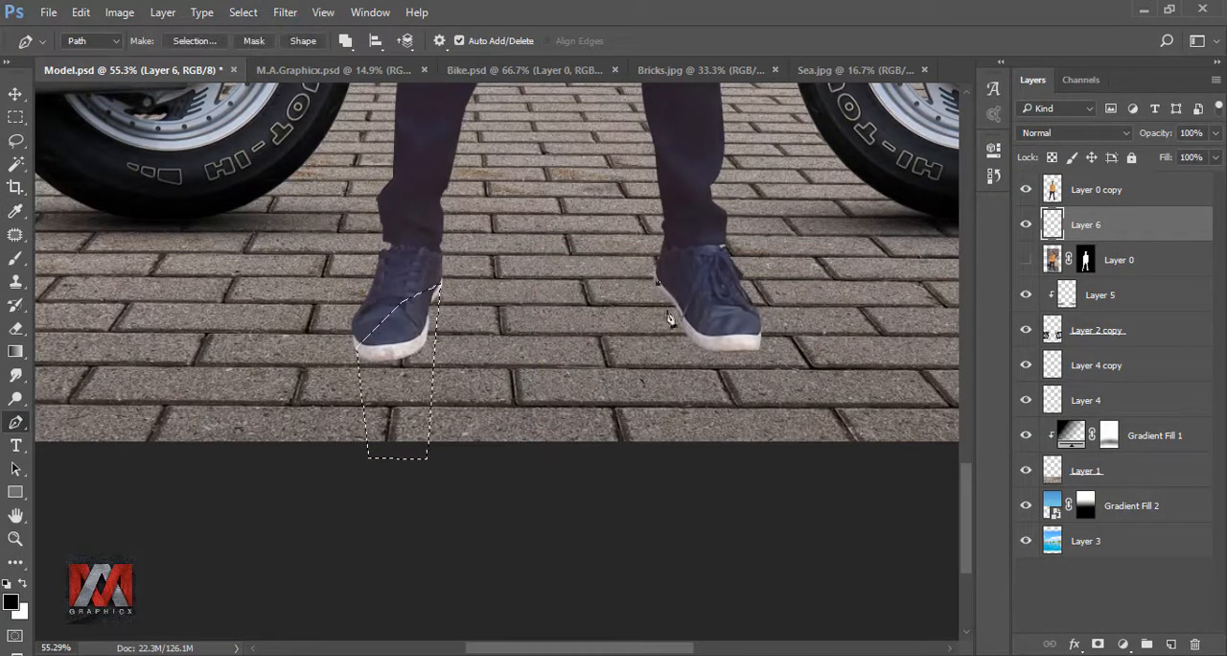
click(720, 452)
click(784, 452)
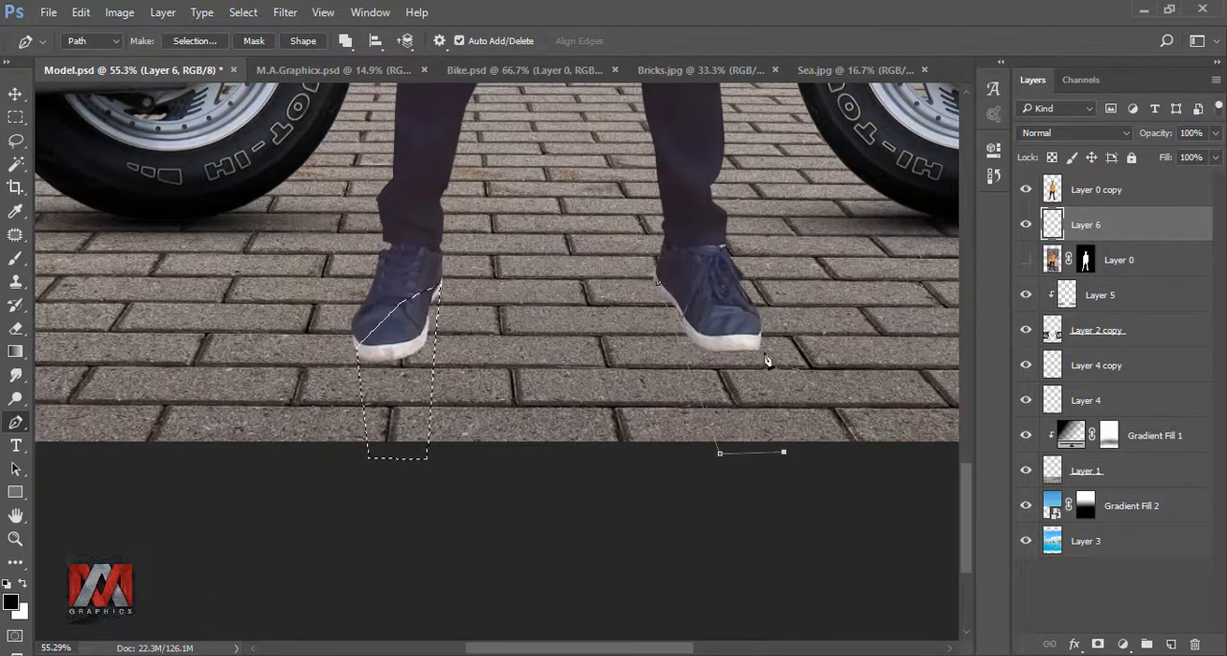
click(757, 338)
click(722, 296)
click(659, 284)
right_click(685, 288)
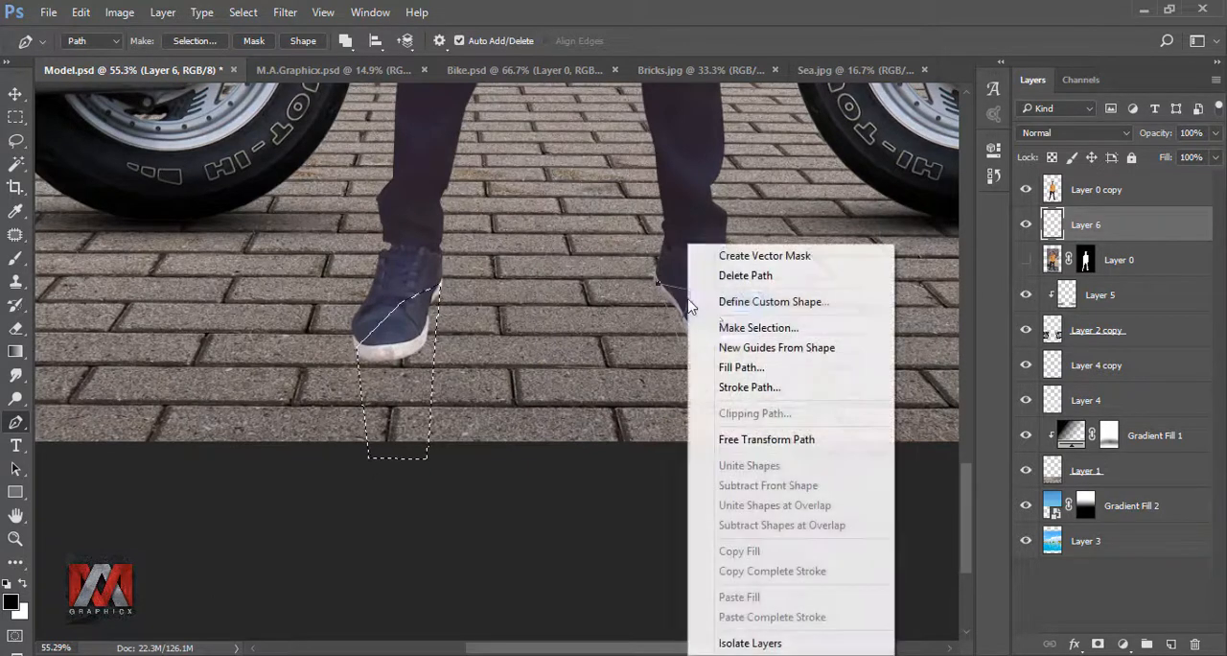
click(795, 326)
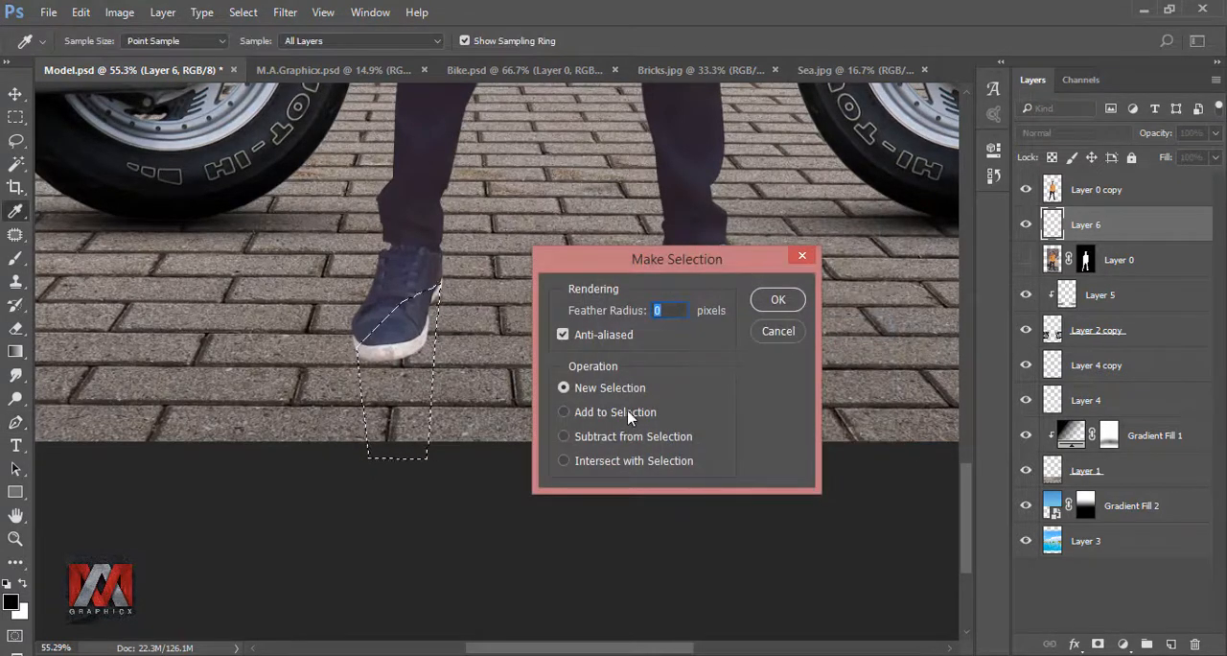
click(628, 411)
click(777, 300)
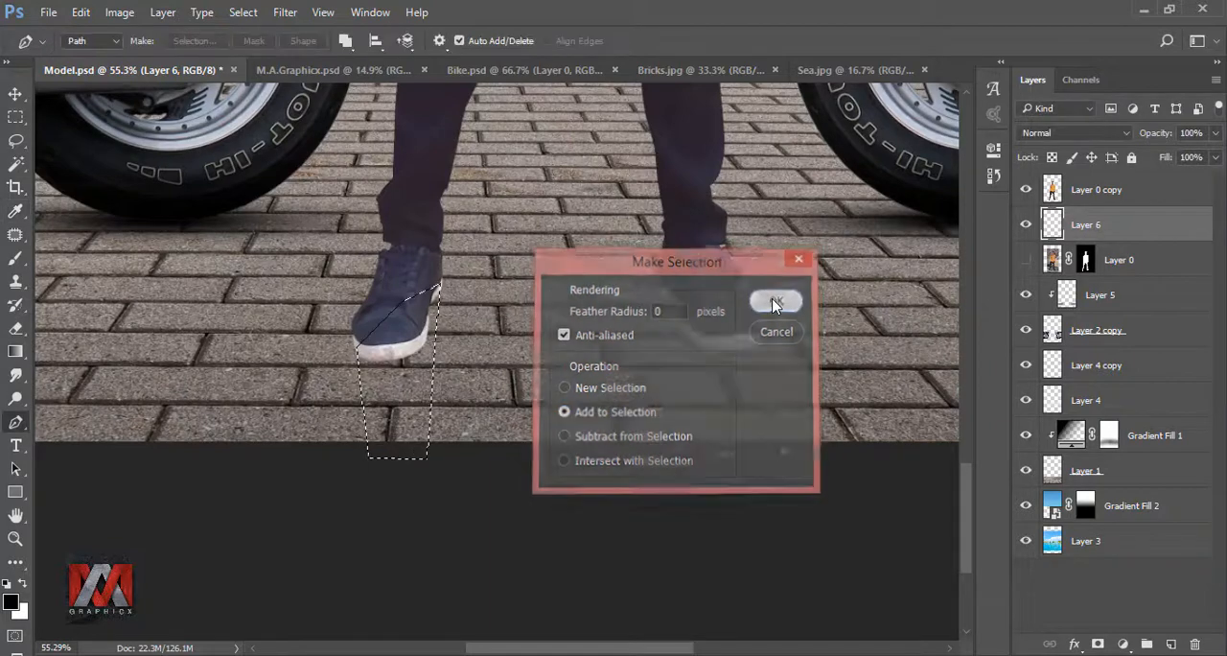
- Fill both shoe shadow areas on Layer 6 with black at 100% opacity in Normal mode, and deselect
scroll(487, 365, down, 3)
key(ctrl+minus)
key(ctrl+minus)
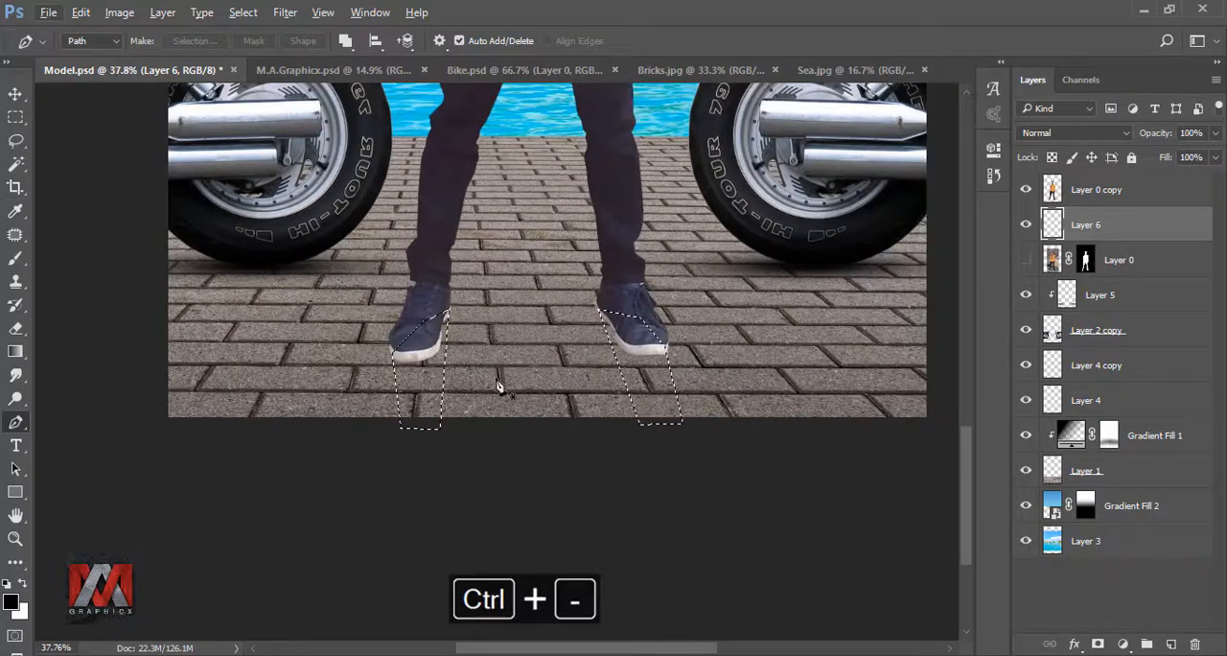
key(ctrl+0)
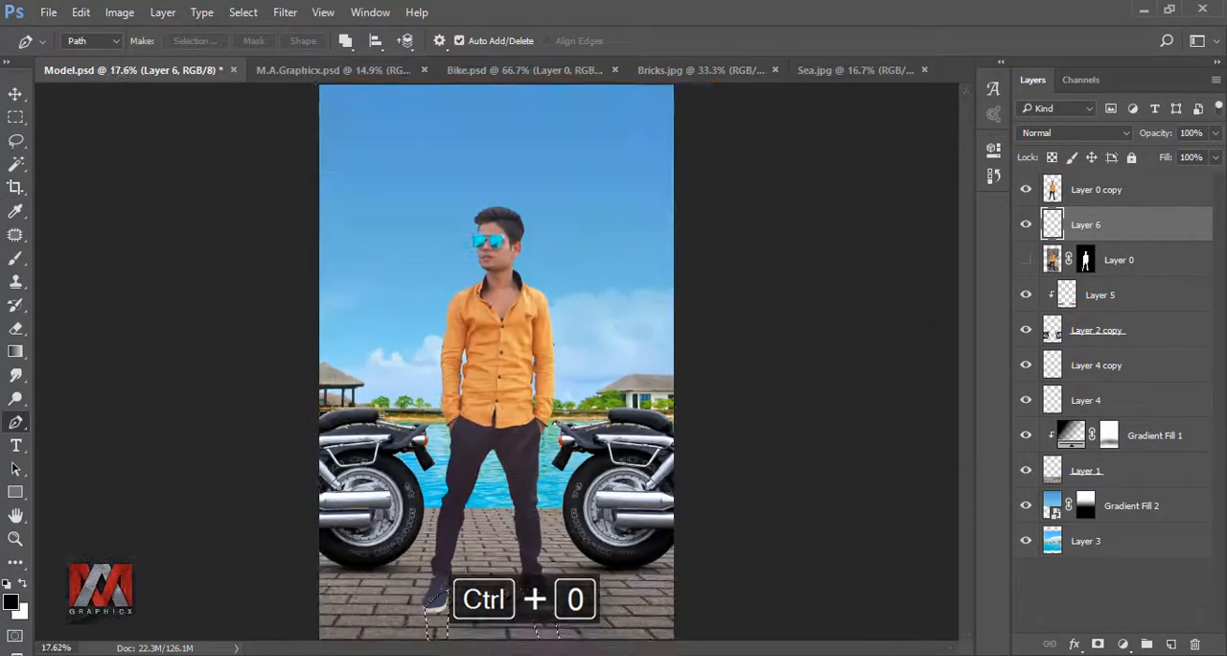
key(shift+F5)
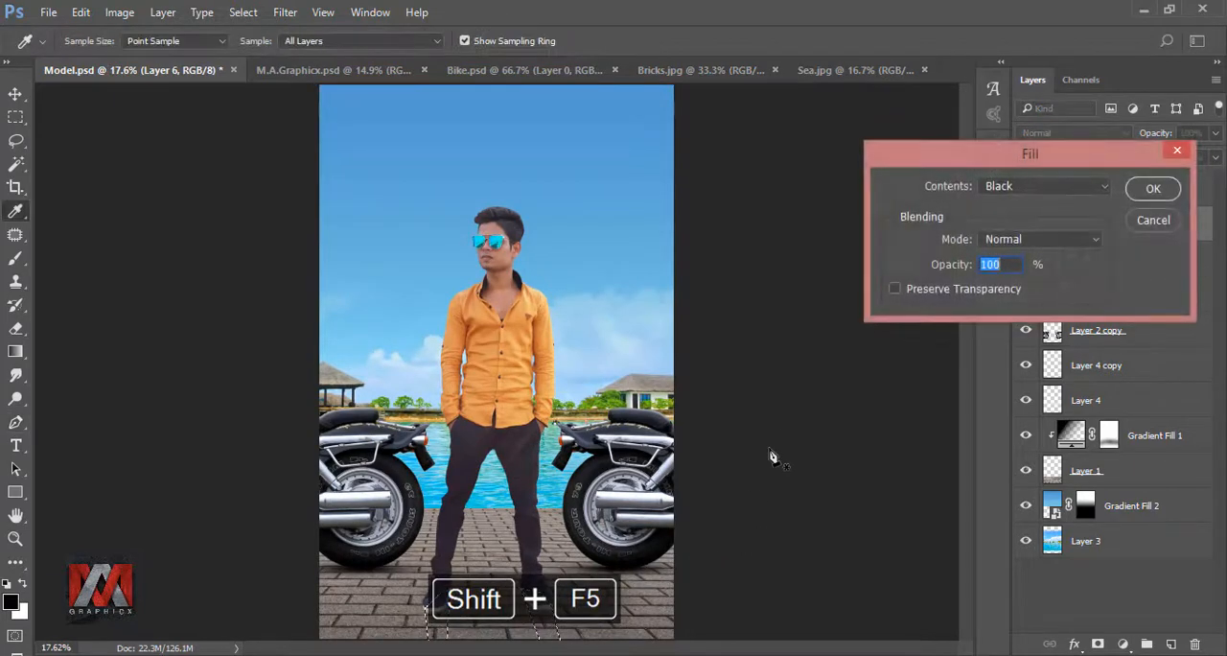
click(1012, 187)
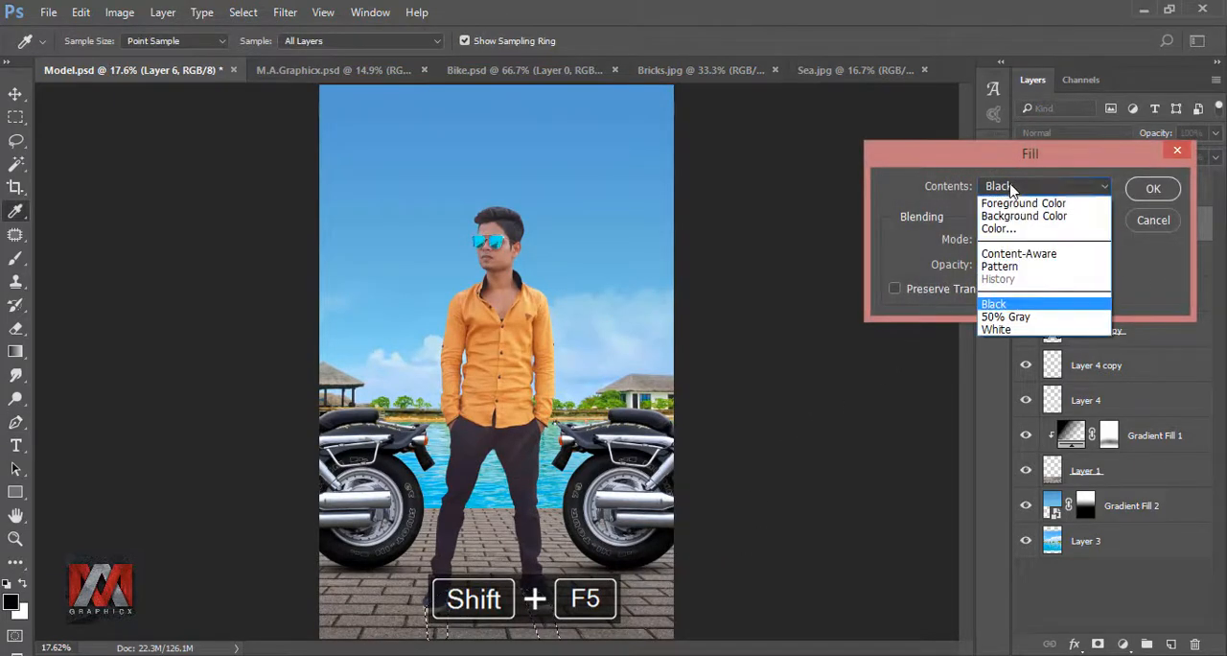
click(1038, 305)
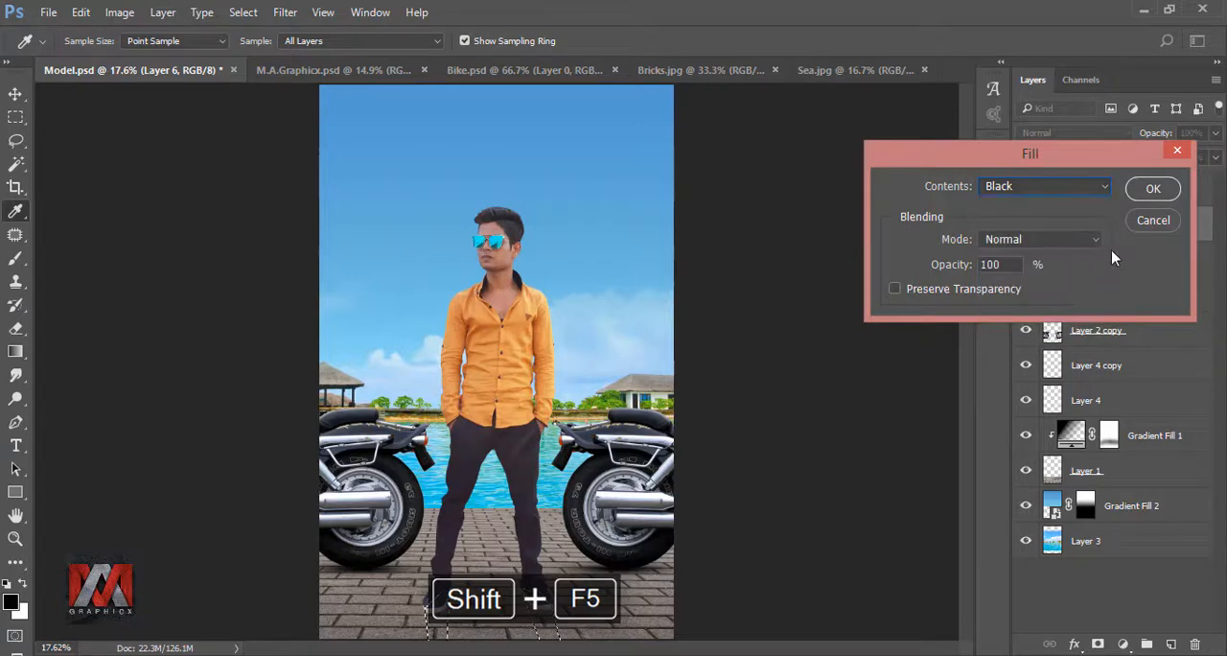
click(1152, 189)
key(p)
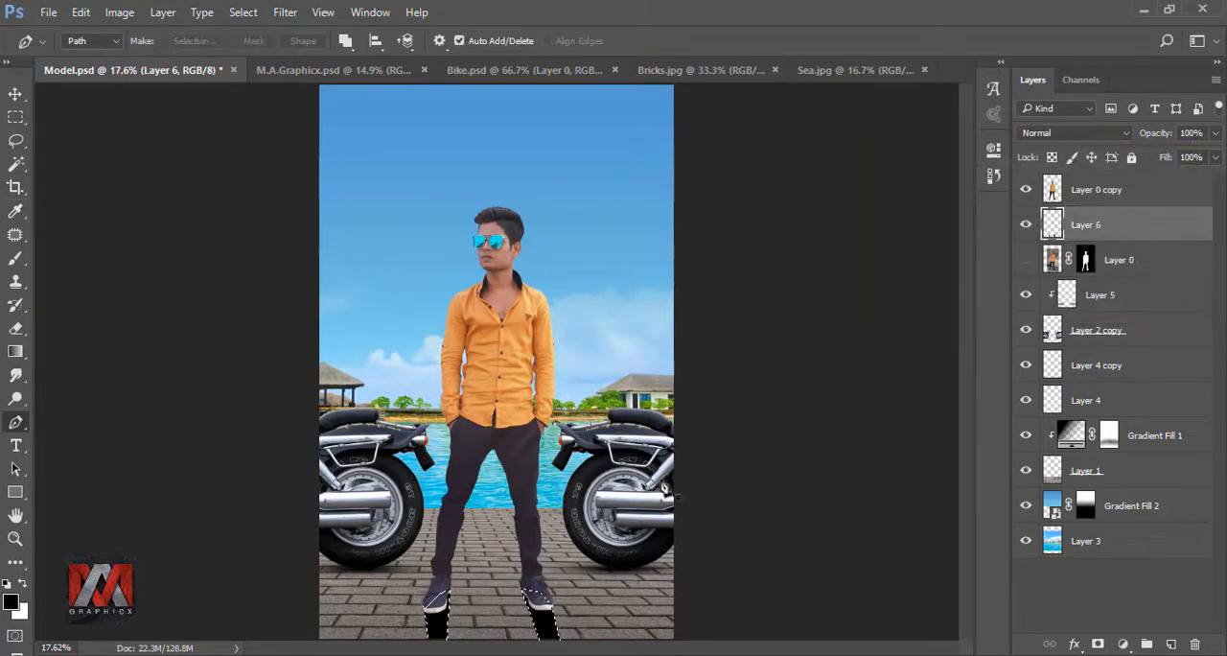
key(ctrl+d)
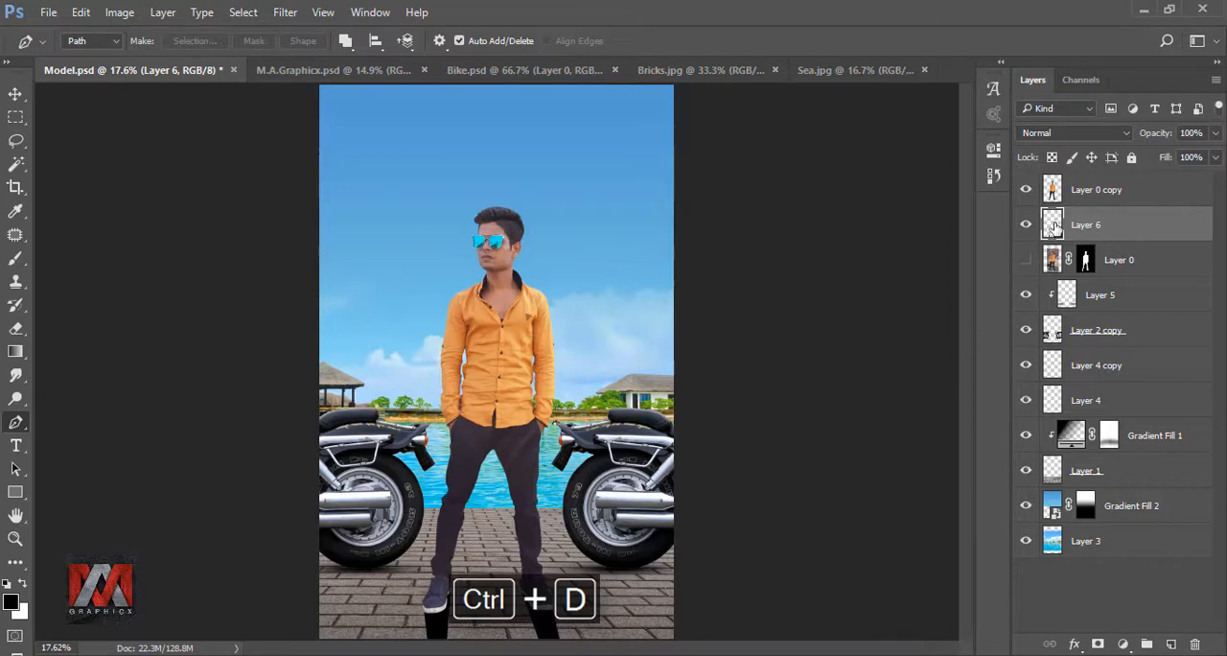
- Soften the black shoe shadows with a 9.2-pixel Gaussian Blur and compare by toggling Layer 6's visibility
click(289, 12)
mouse_move(331, 213)
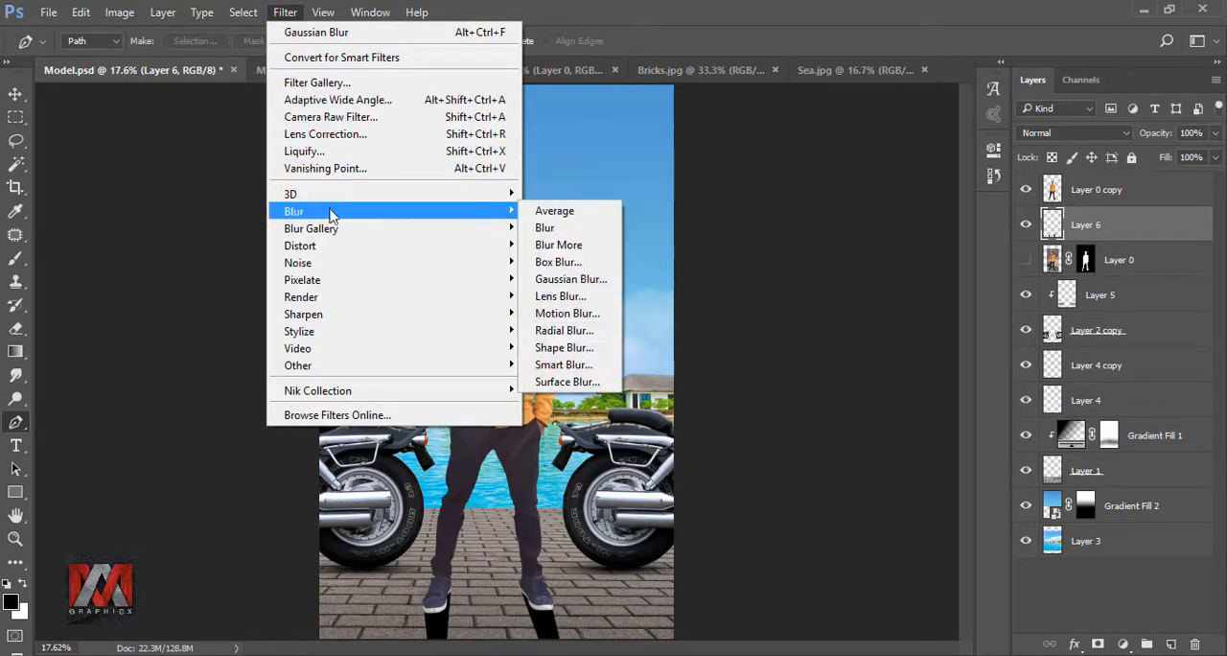
click(570, 279)
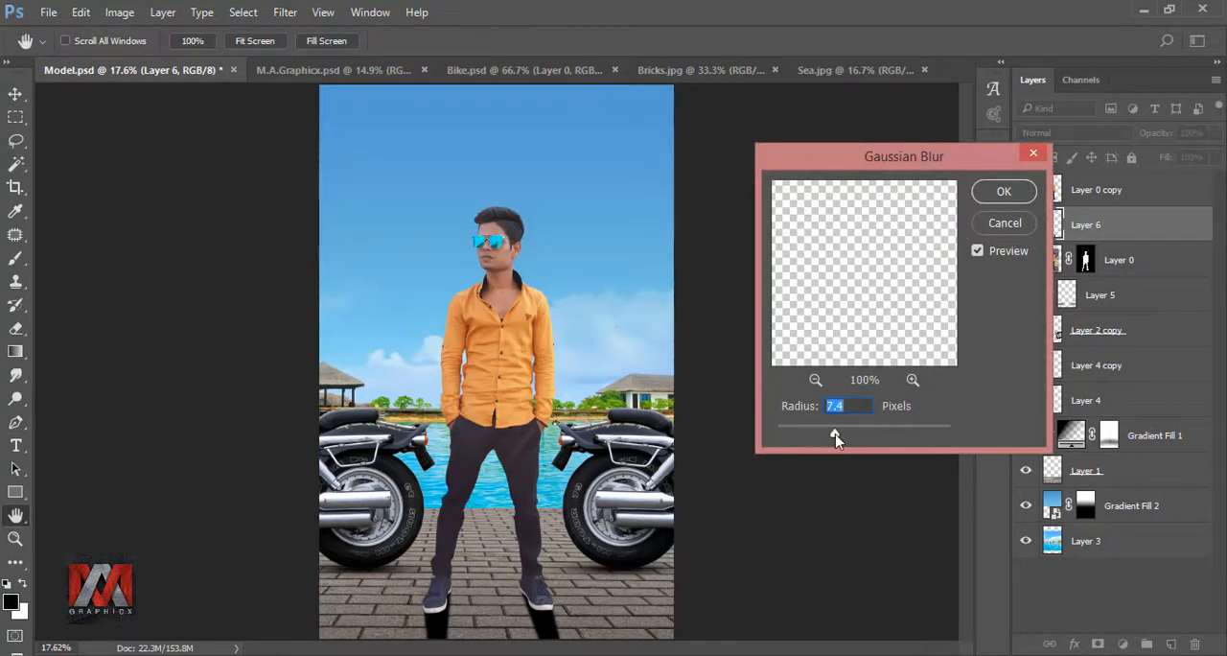
drag(835, 436, 838, 436)
drag(840, 438, 844, 437)
click(1004, 195)
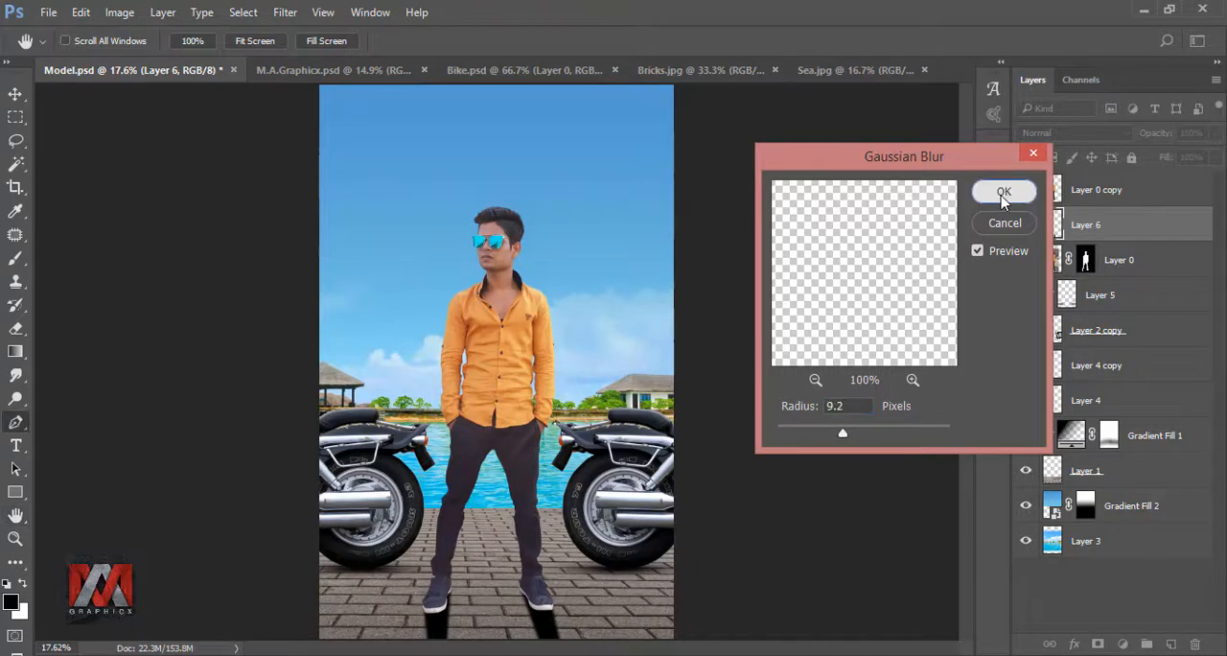
key(p)
click(1025, 225)
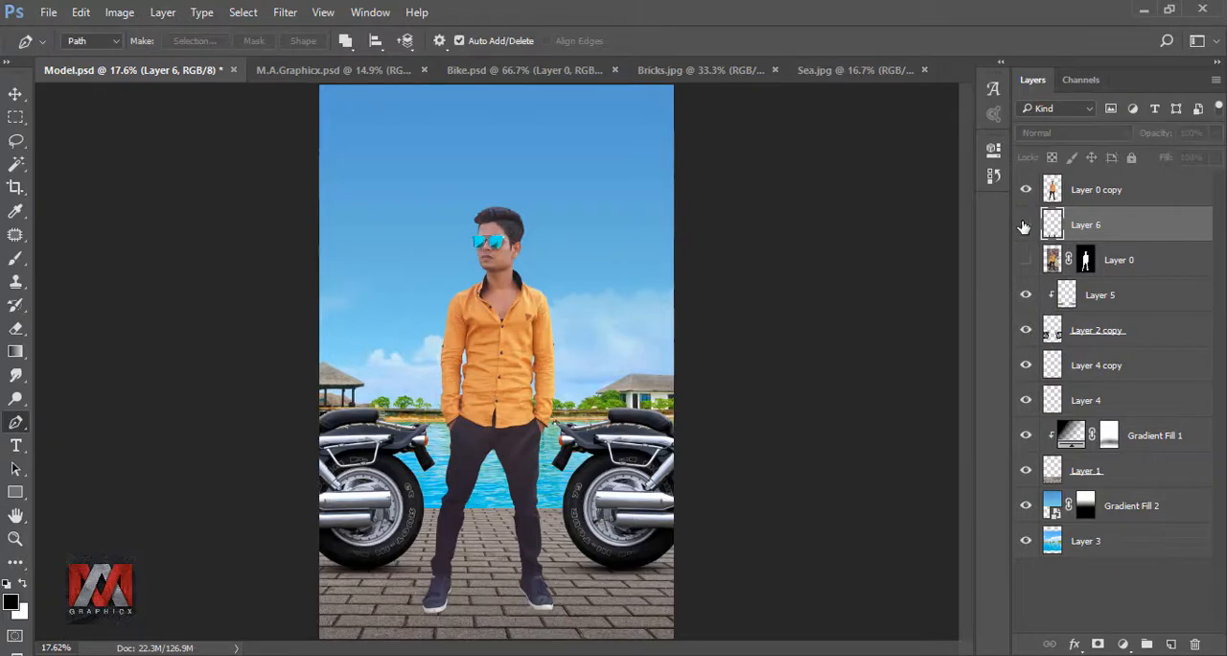
click(1026, 225)
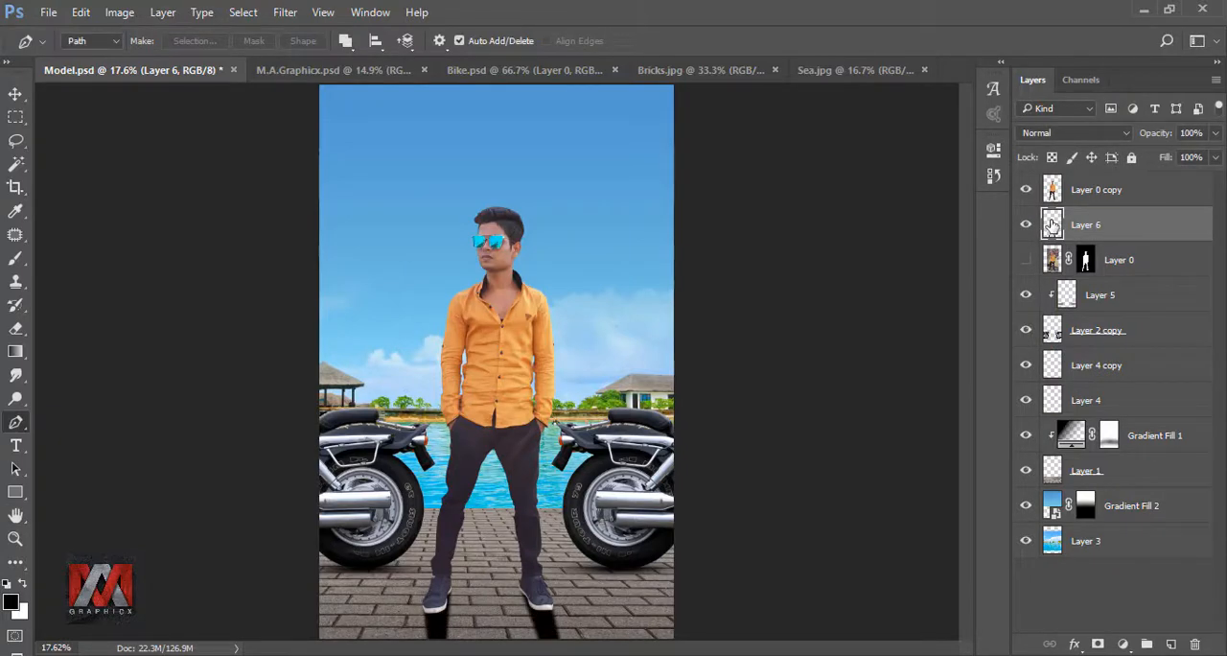
- Add a mask to Layer 6 and fade the shoe shadows with a vertical black-to-transparent linear gradient
click(1098, 644)
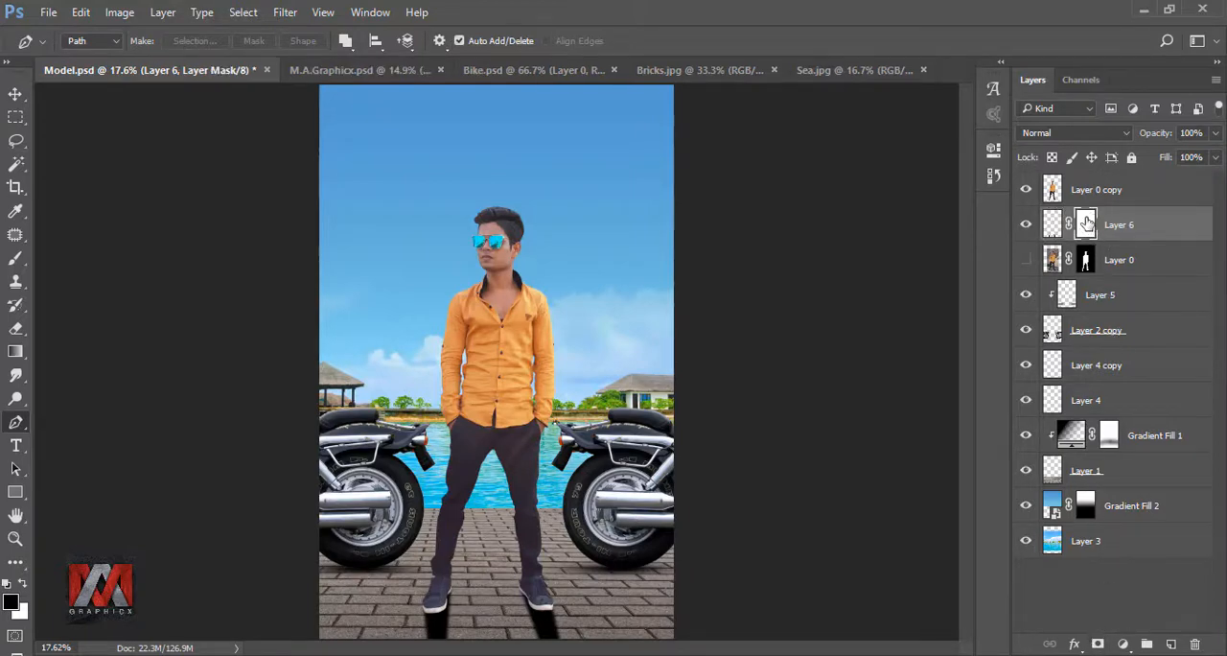
click(13, 352)
click(108, 354)
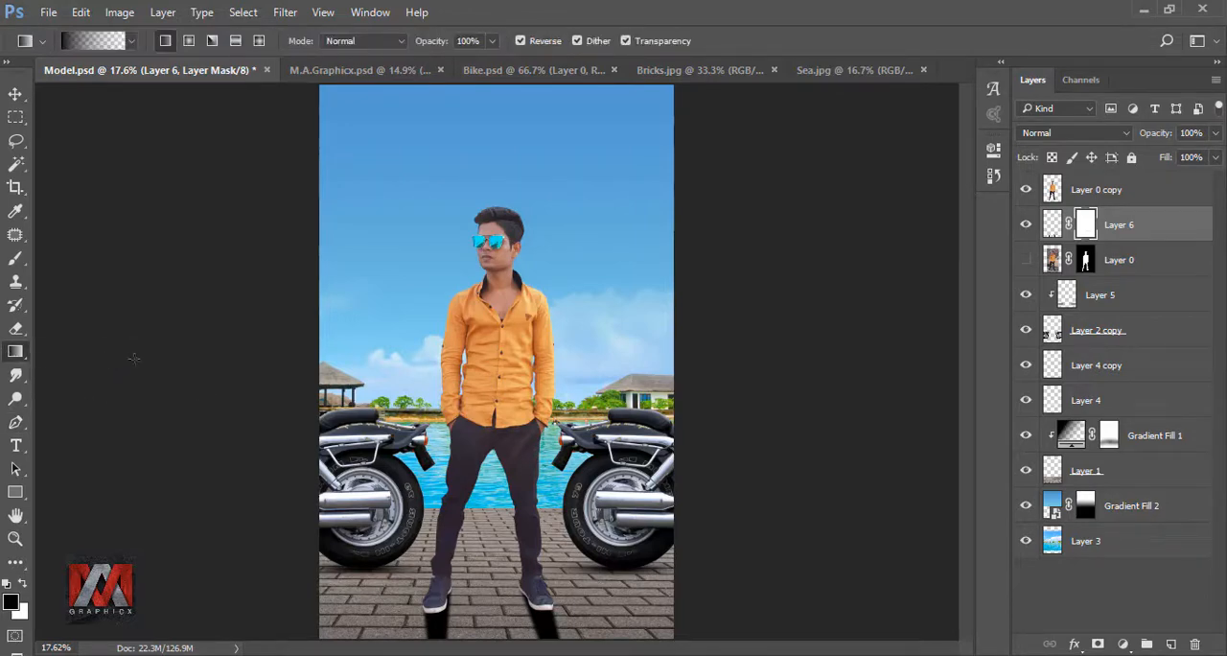
scroll(497, 563, up, 5)
drag(589, 489, 586, 334)
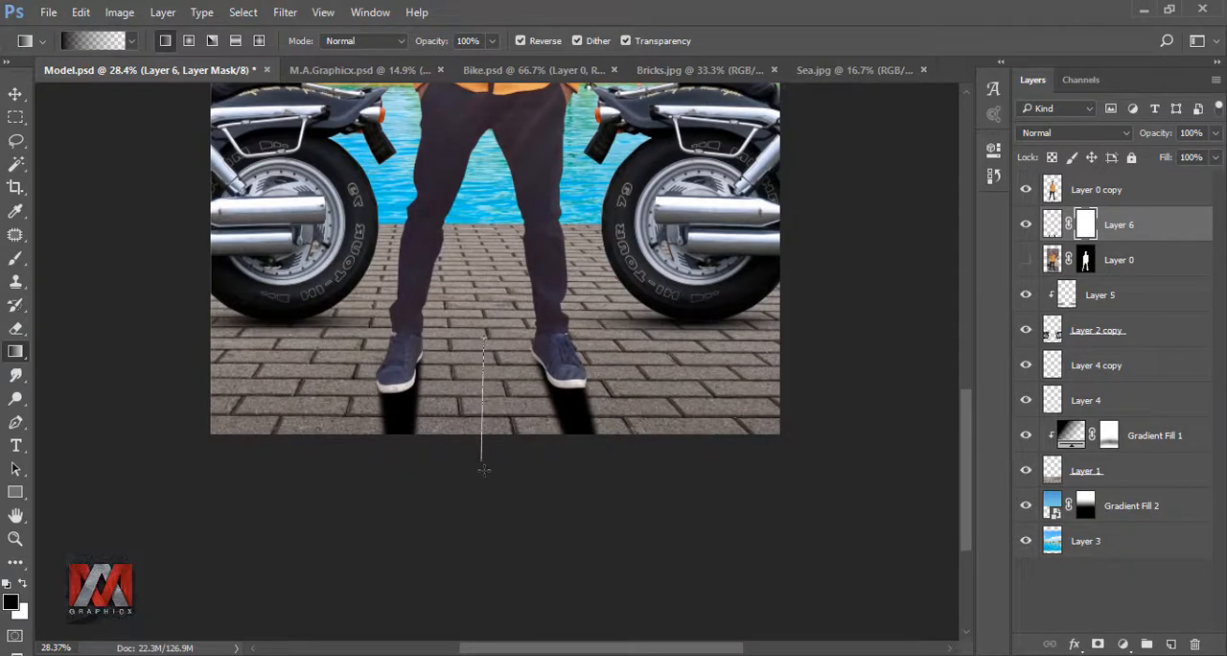
drag(484, 469, 489, 511)
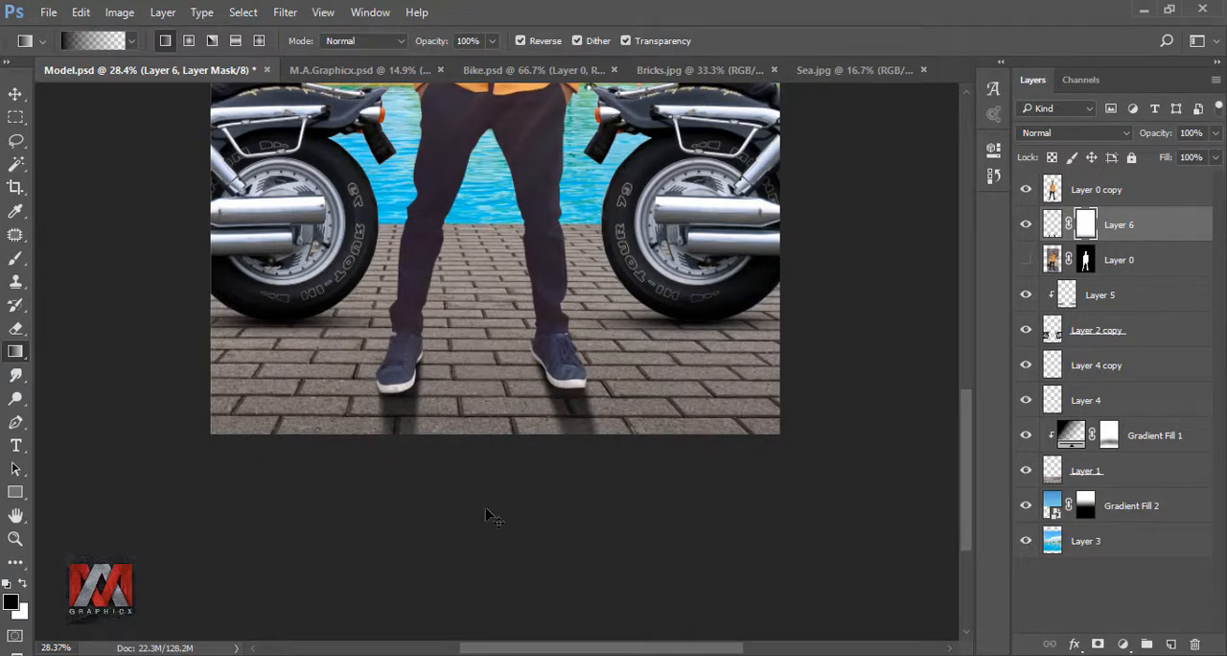
key(ctrl+0)
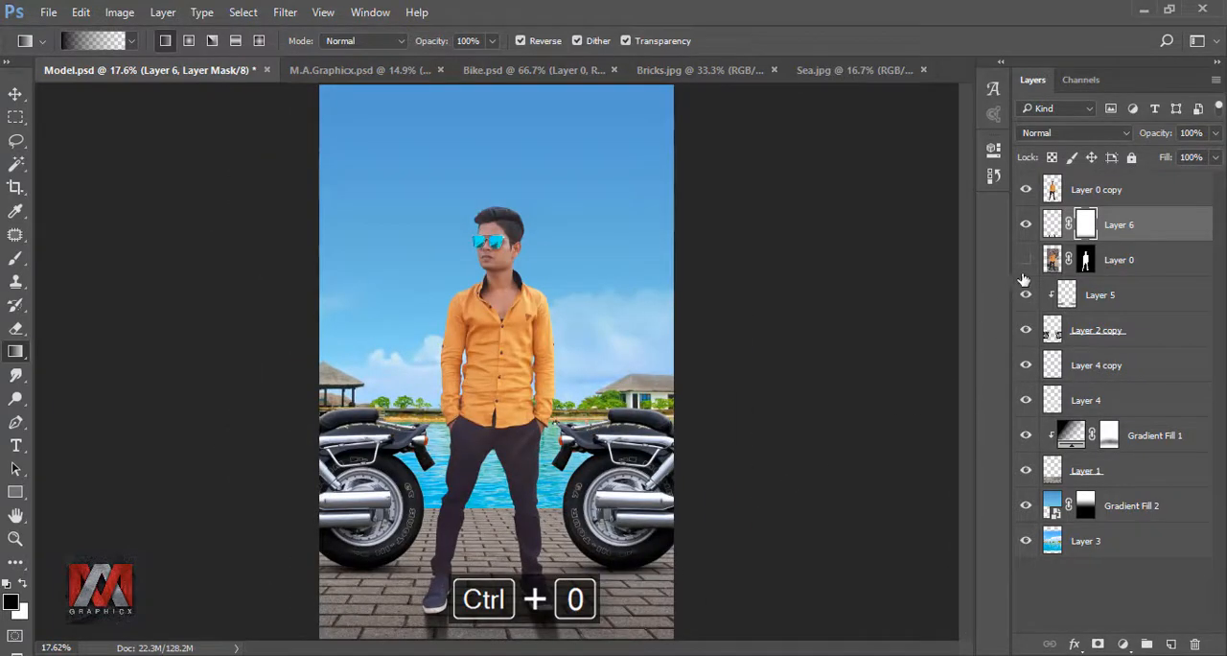
- Add a new layer above Layer 6 and paint a black contact shadow beneath the left-hand shoe with a 35-pixel soft brush
click(1052, 224)
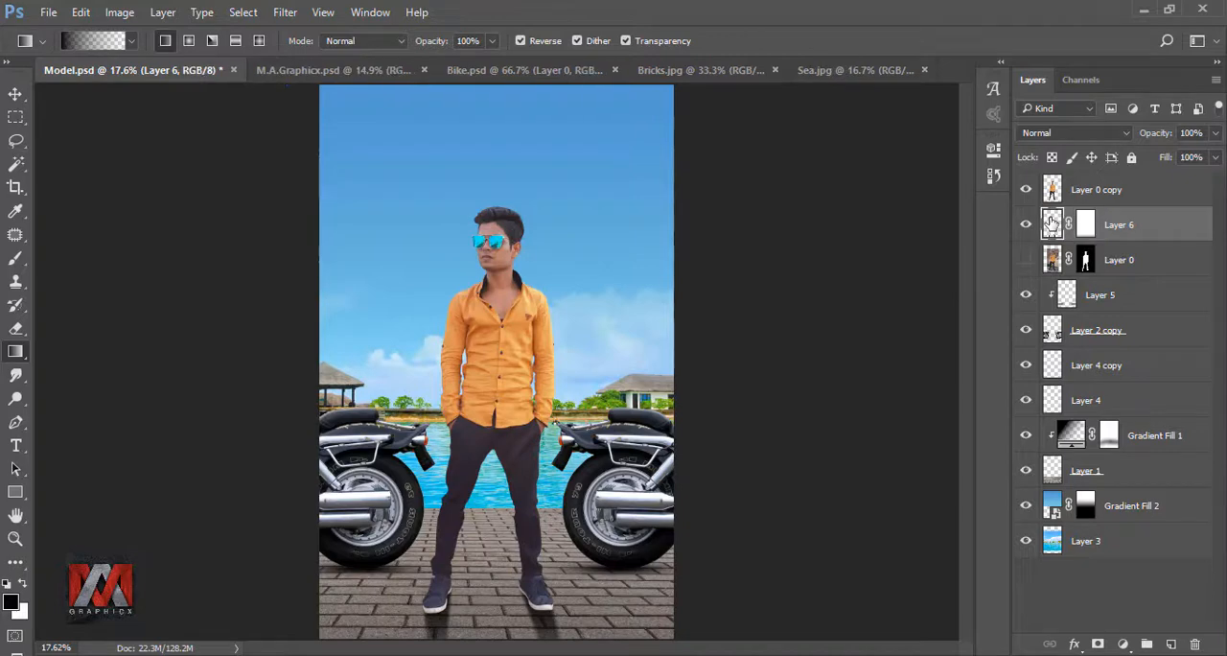
click(1171, 643)
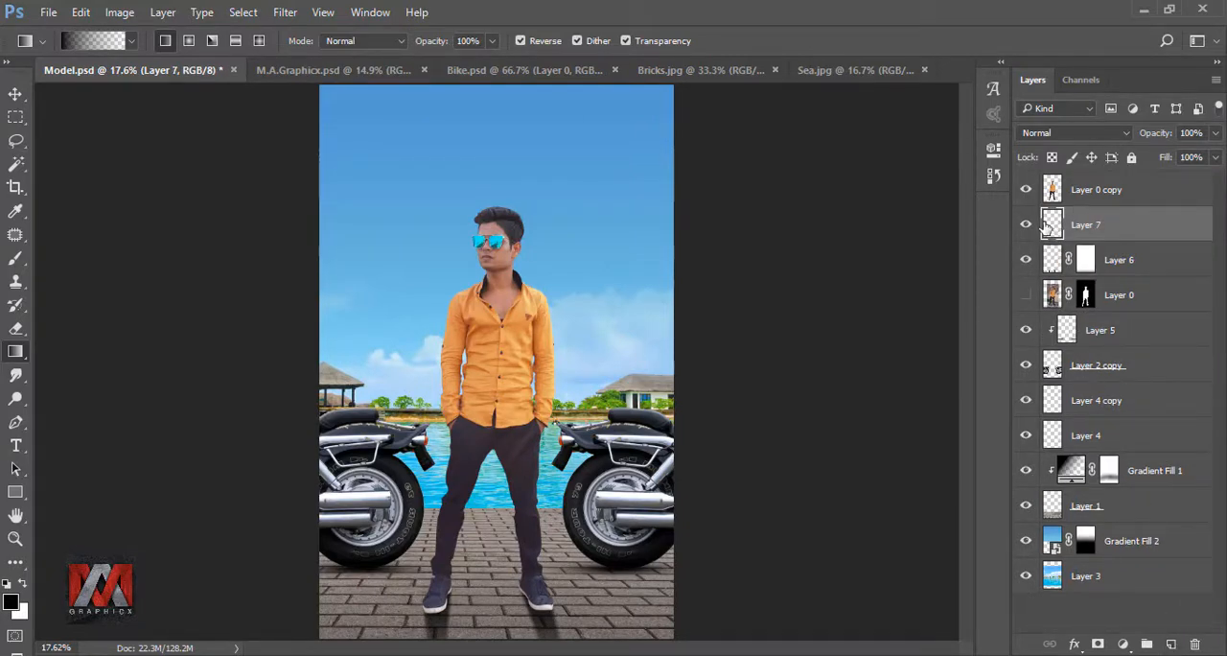
click(15, 258)
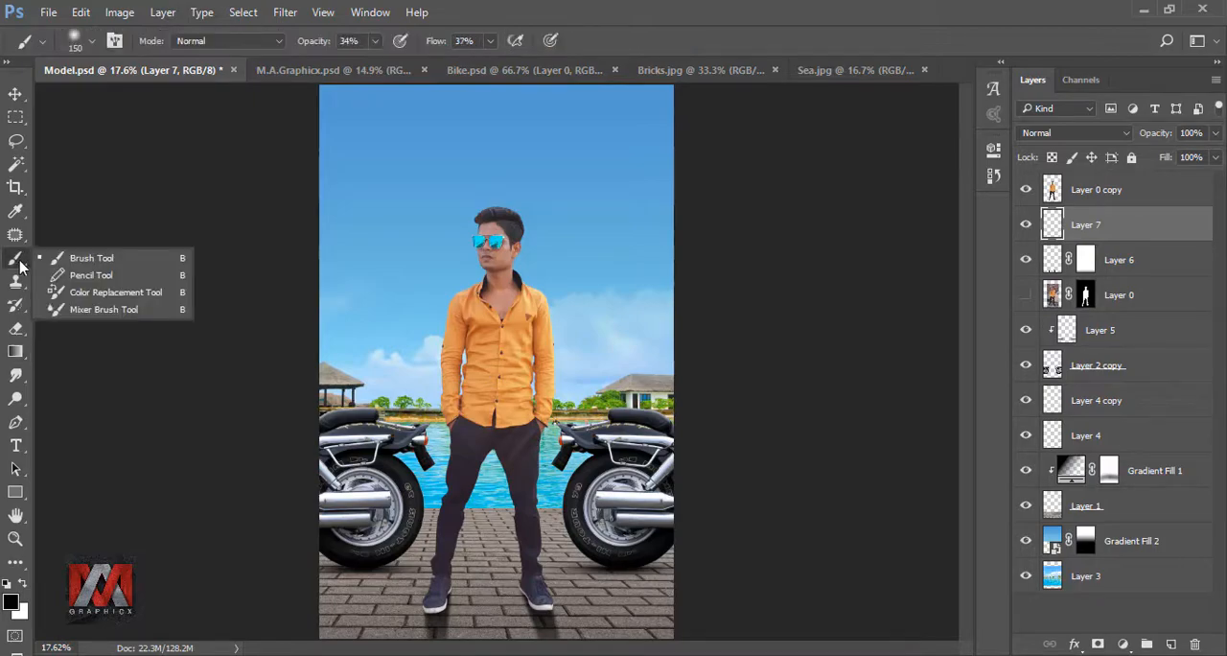
click(98, 264)
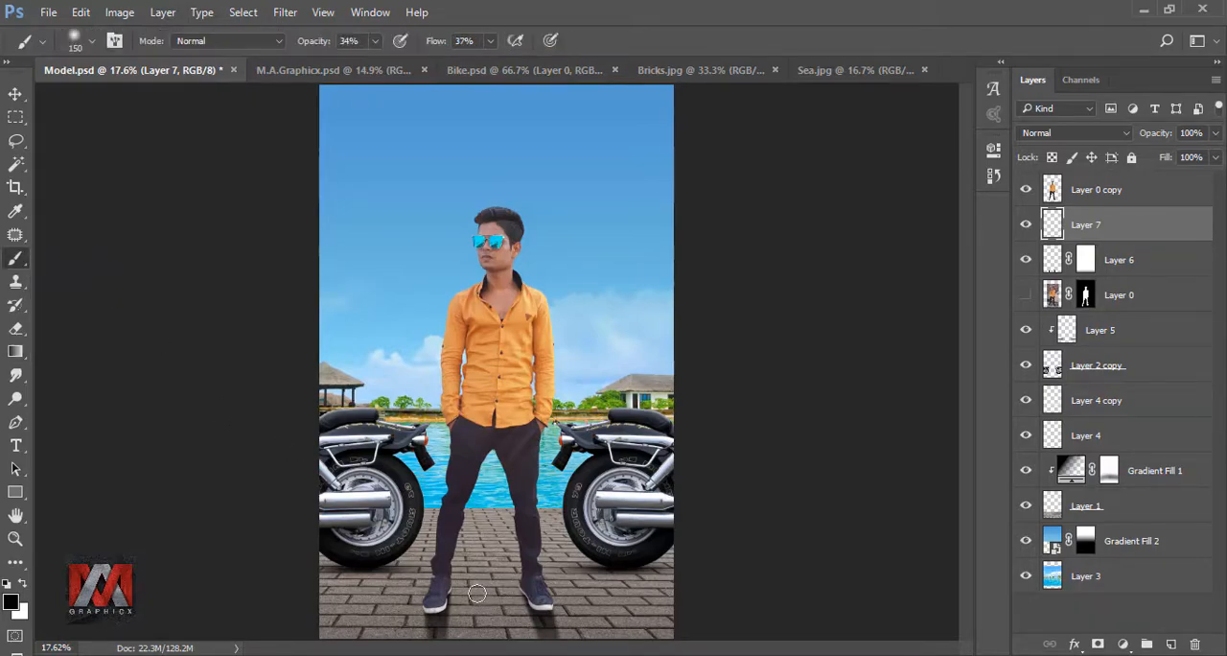
scroll(477, 592, up, 10)
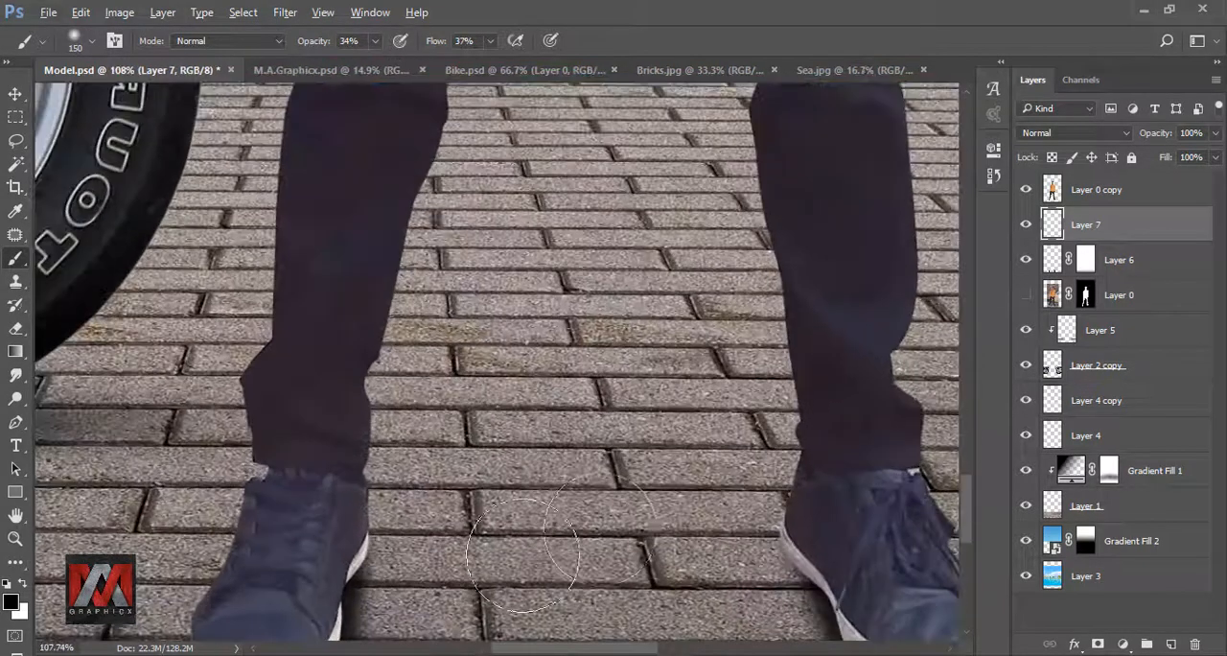
scroll(557, 323, down, 5)
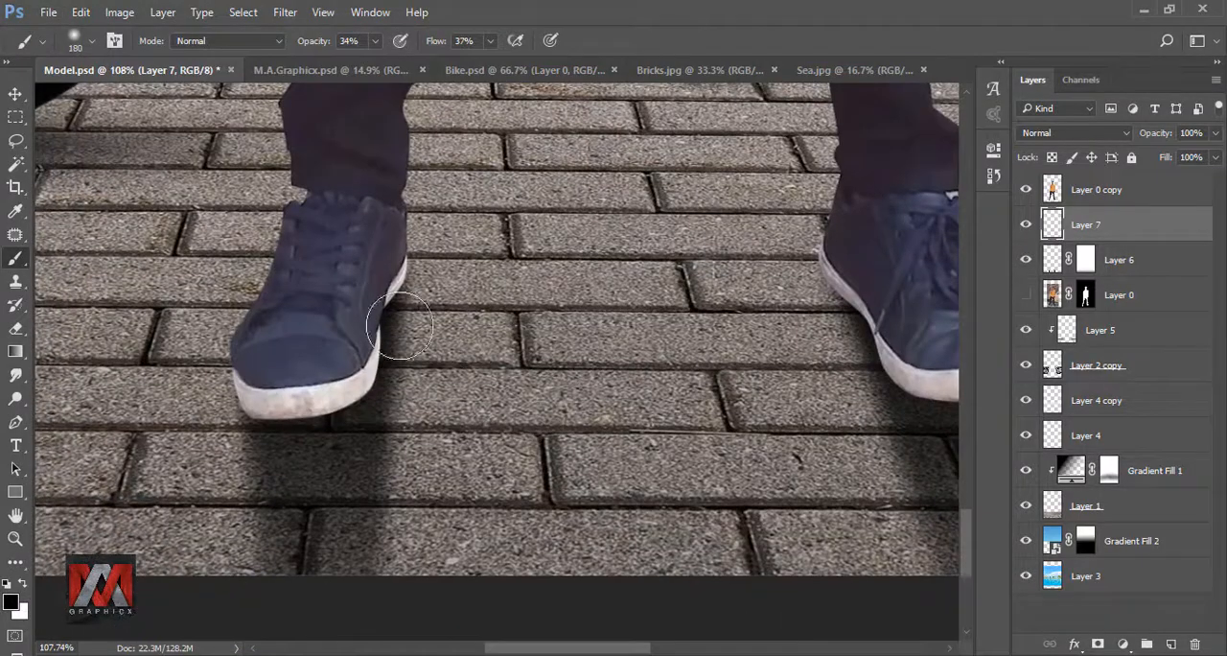
key(bracketleft)
key(bracketleft)
key(bracketleft)
key(bracketleft)
key(bracketleft)
key(bracketleft)
key(bracketleft)
key(bracketleft)
key(bracketleft)
key(bracketleft)
key(bracketleft)
key(bracketleft)
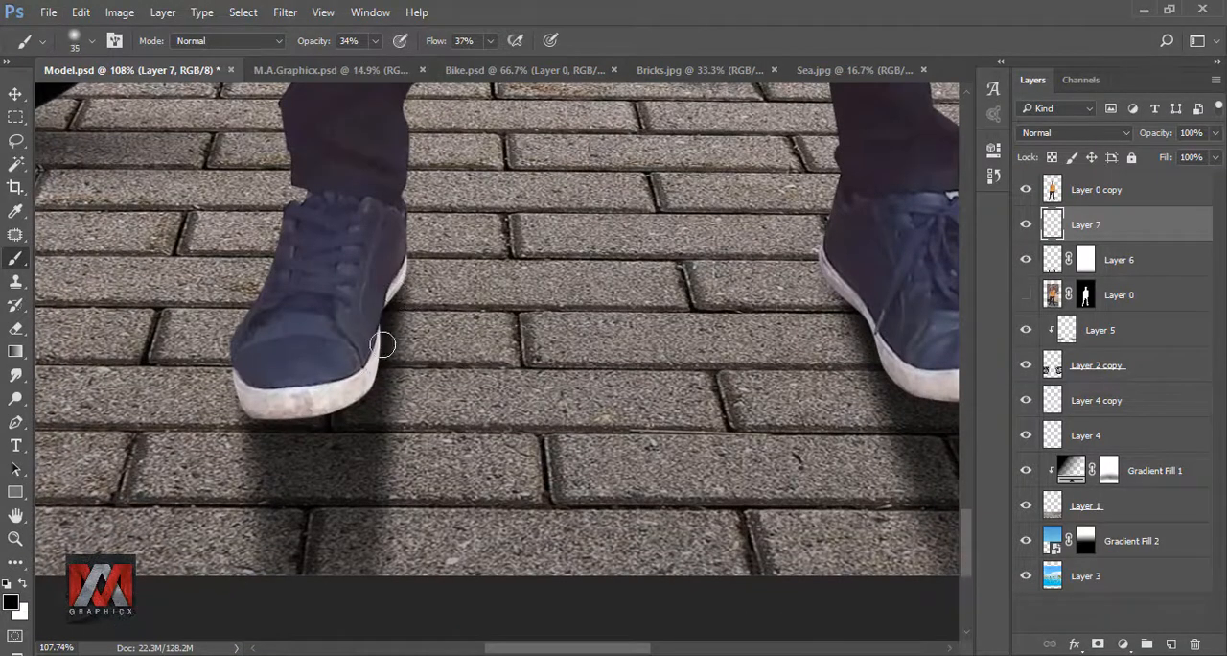
mouse_move(341, 403)
mouse_down()
mouse_move(342, 416)
mouse_move(303, 420)
mouse_up()
- Set the brush to 54% opacity and 50% flow, and paint a contact shadow along the right-hand shoe's sole on Layer 7
click(375, 40)
drag(375, 60, 391, 68)
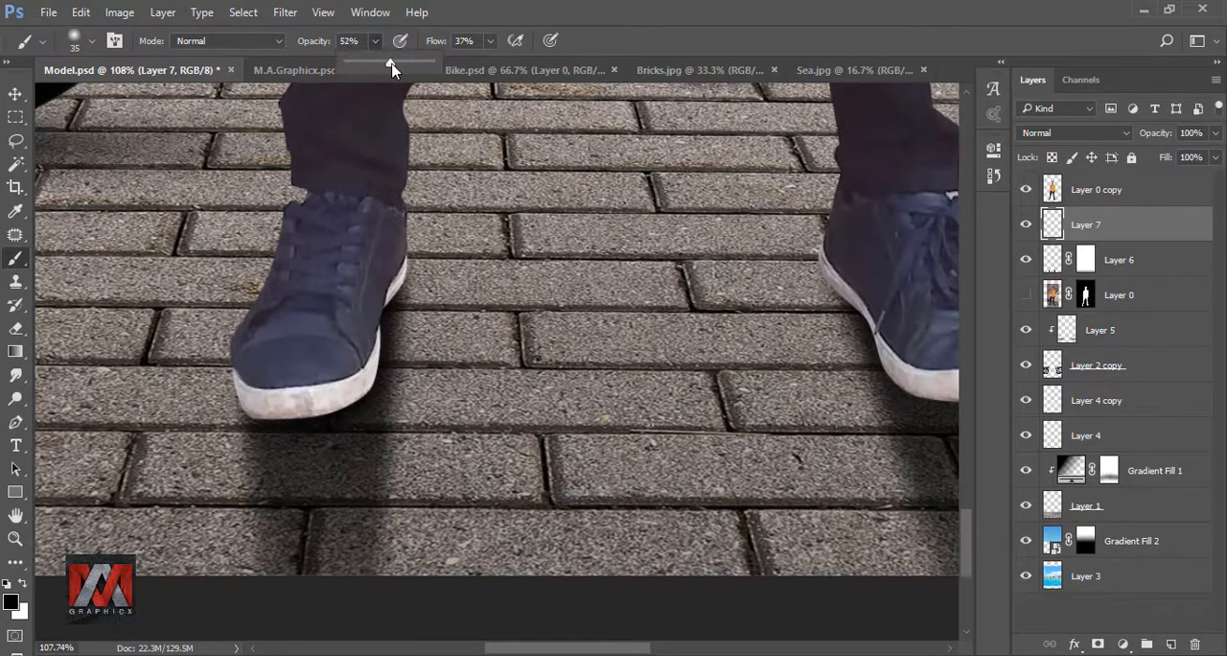
click(490, 40)
drag(491, 61, 502, 61)
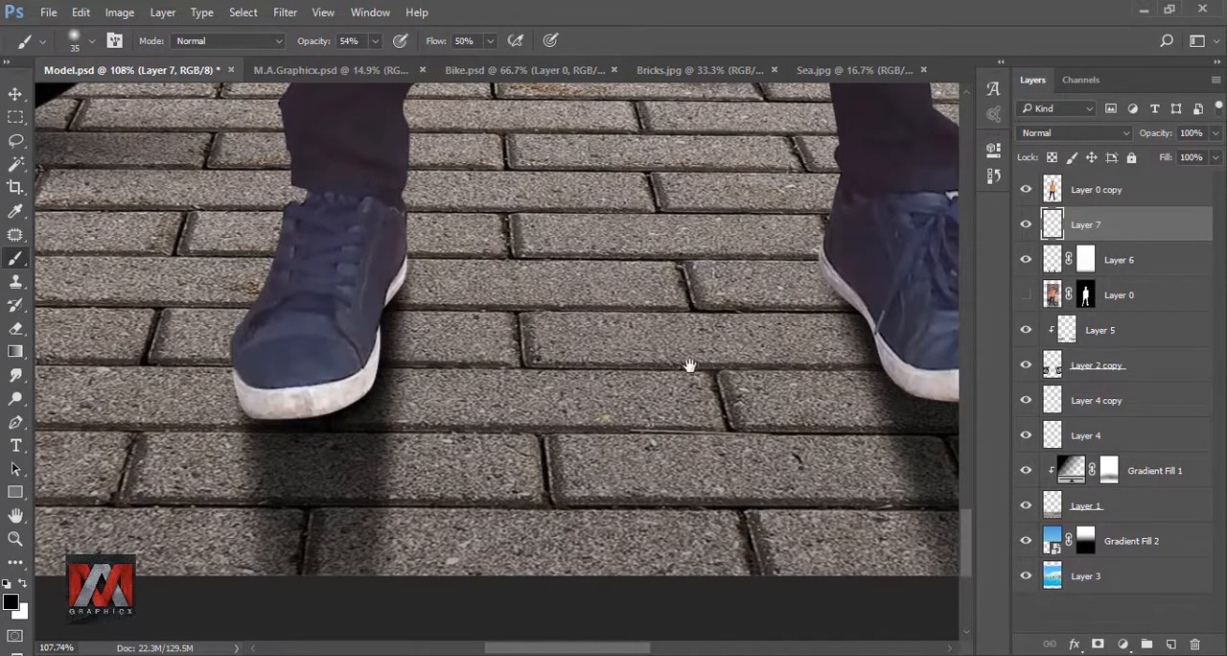
scroll(690, 365, right, 5)
mouse_move(393, 264)
mouse_down()
mouse_move(432, 308)
mouse_move(462, 384)
mouse_move(461, 373)
mouse_move(522, 397)
mouse_move(580, 390)
mouse_move(517, 401)
mouse_move(573, 389)
mouse_move(435, 375)
mouse_up()
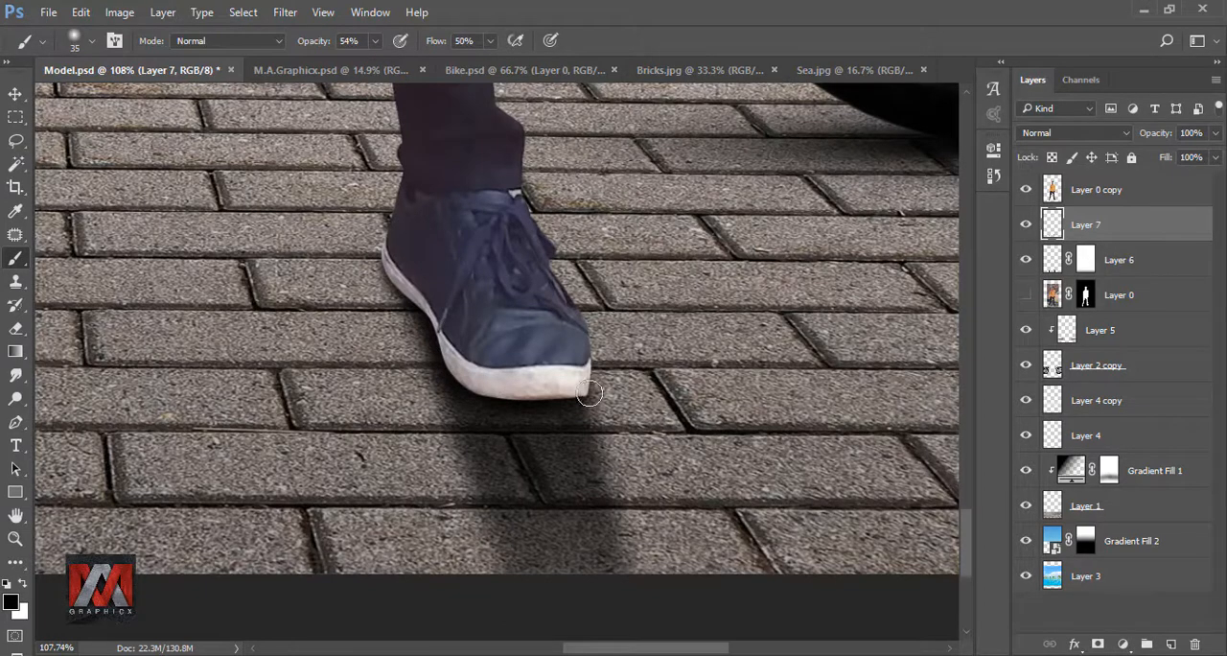
scroll(568, 355, down, 3)
scroll(568, 350, down, 4)
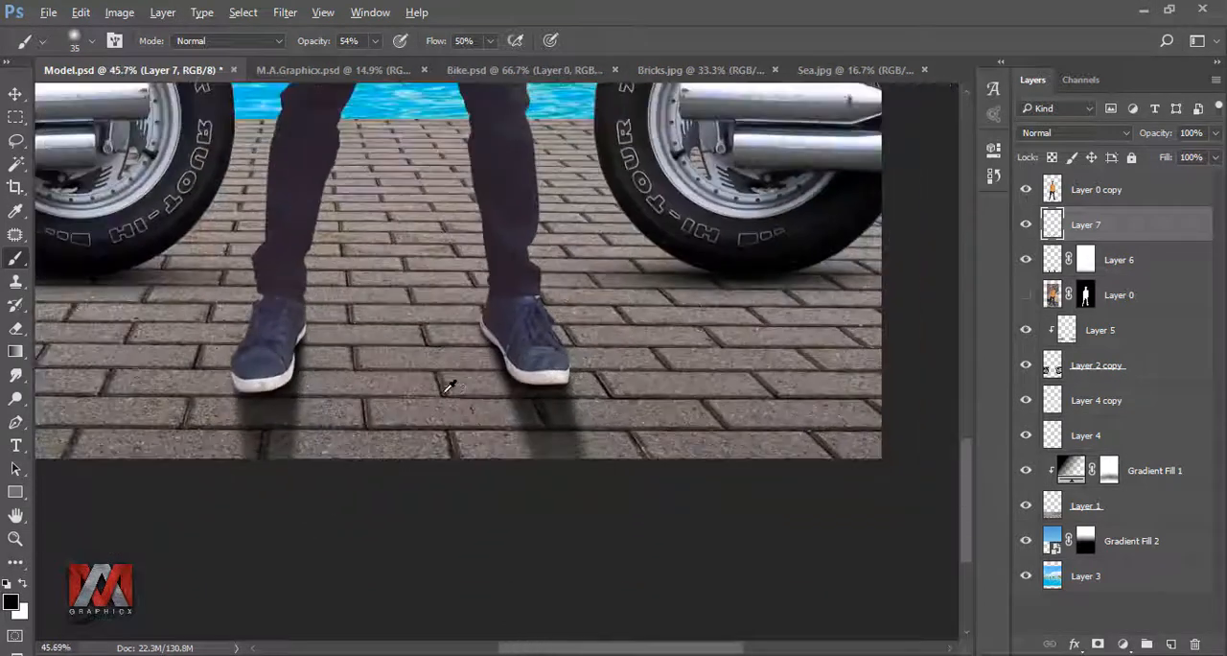
key(ctrl+minus)
key(ctrl+minus)
key(ctrl+0)
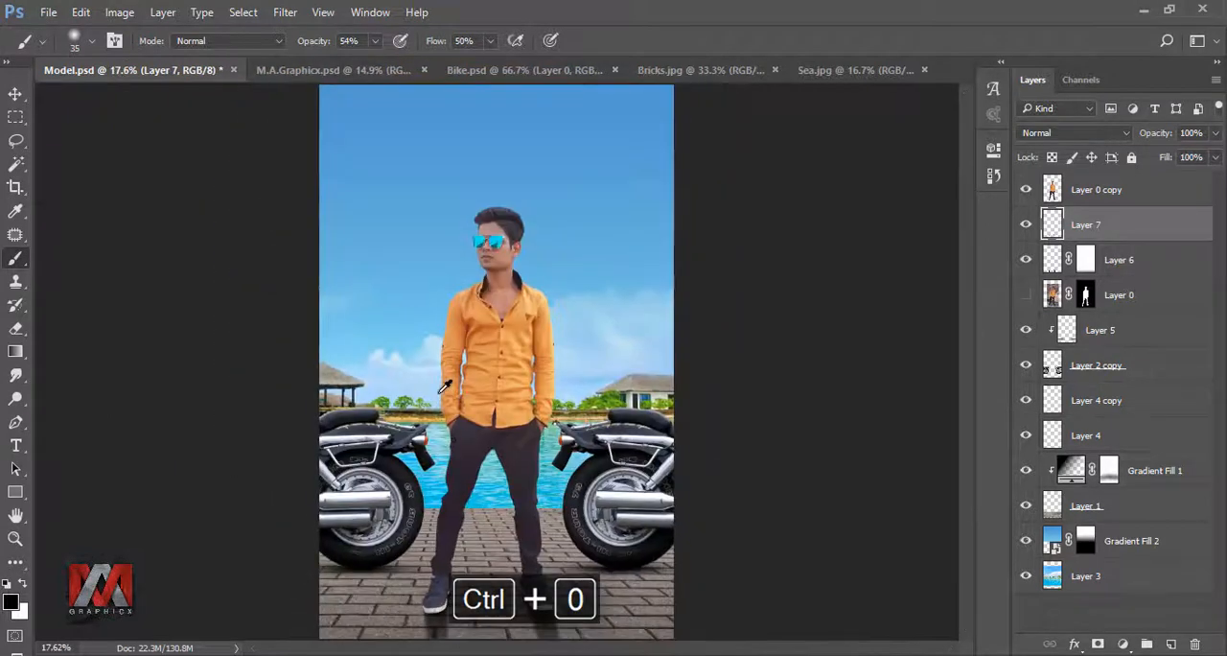
- Add a new layer above Layer 0 copy and clip it to the model
click(1052, 190)
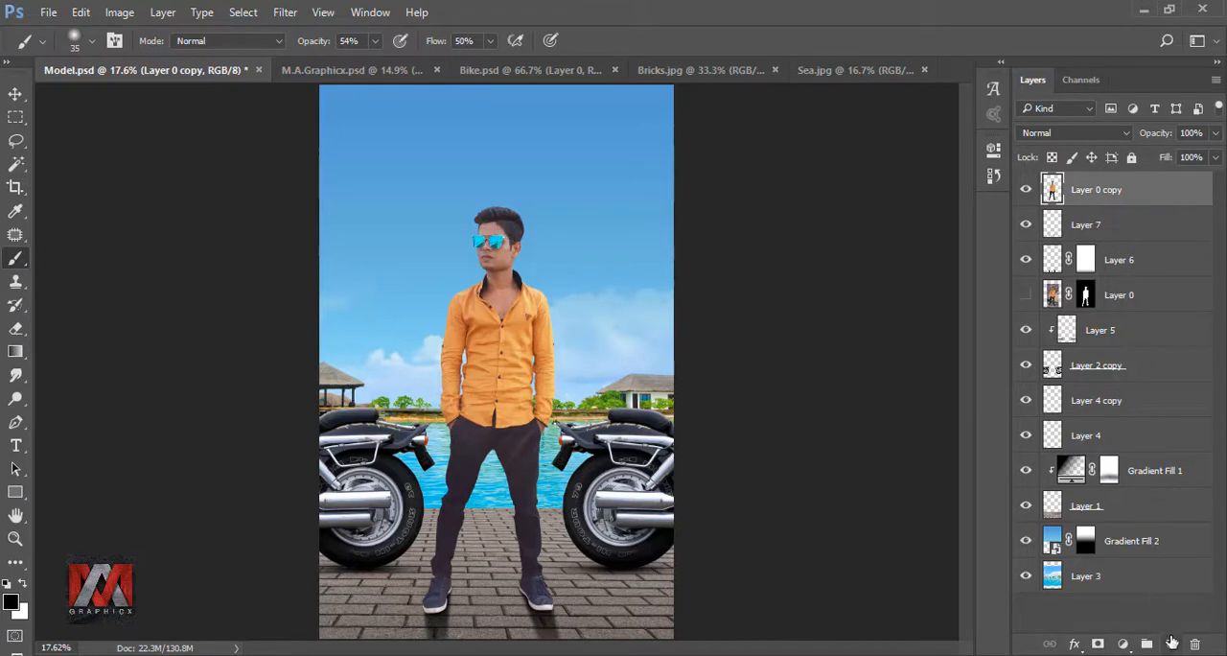
click(1172, 642)
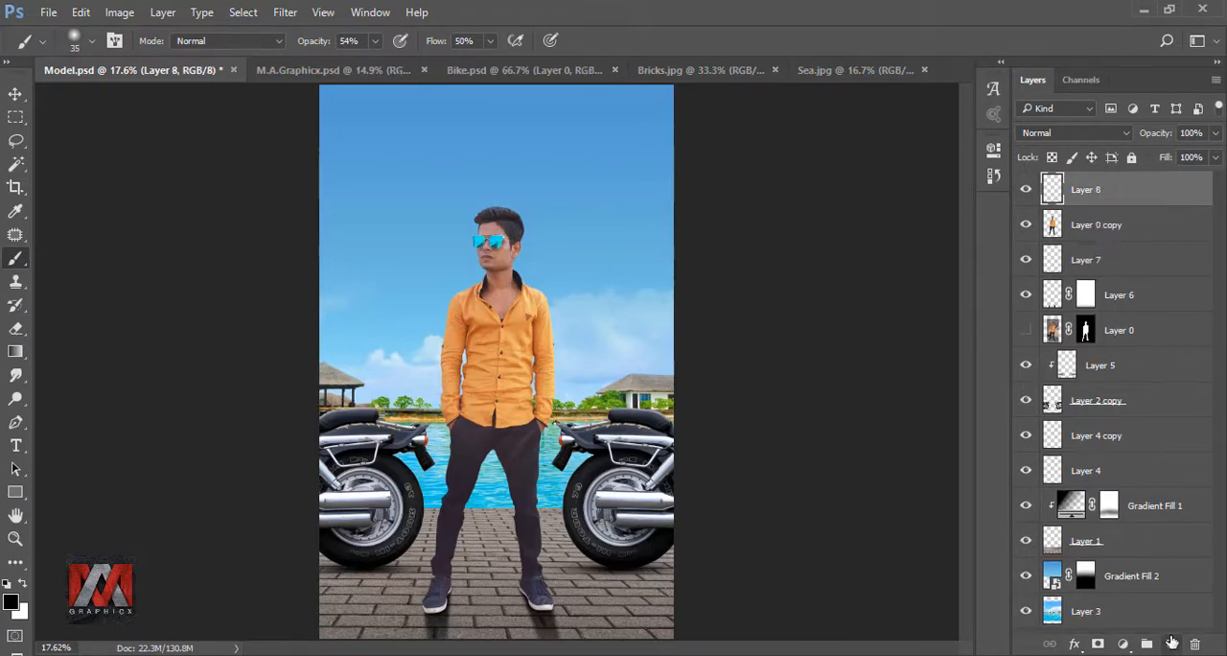
right_click(1139, 191)
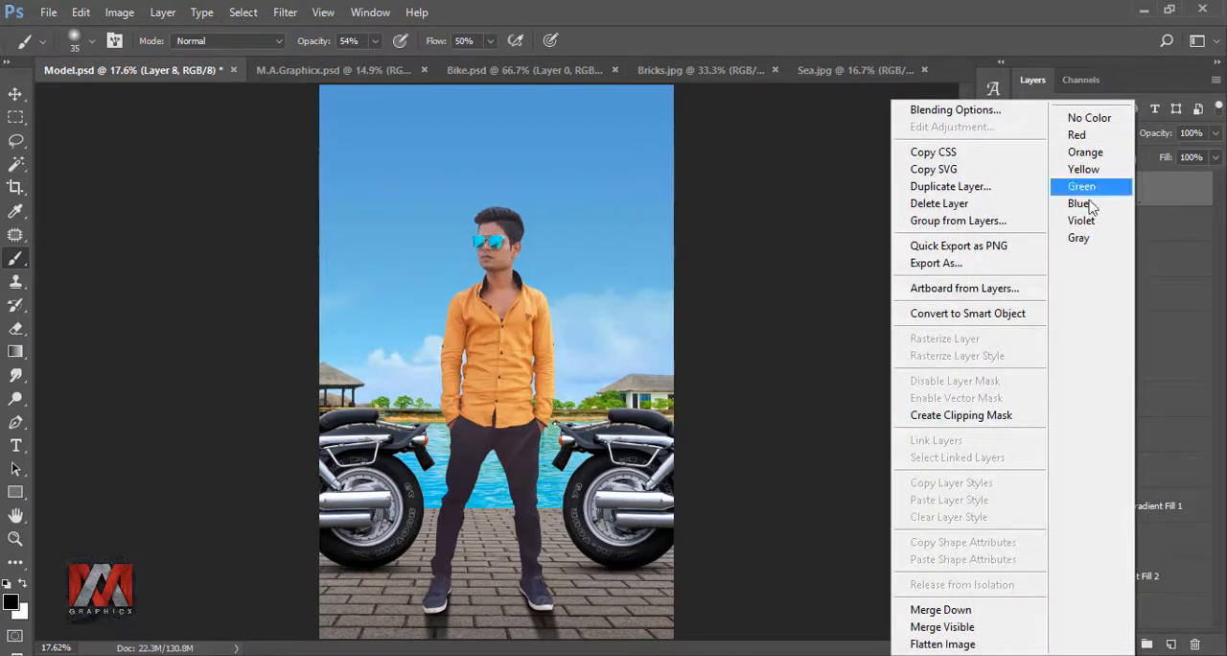
click(962, 416)
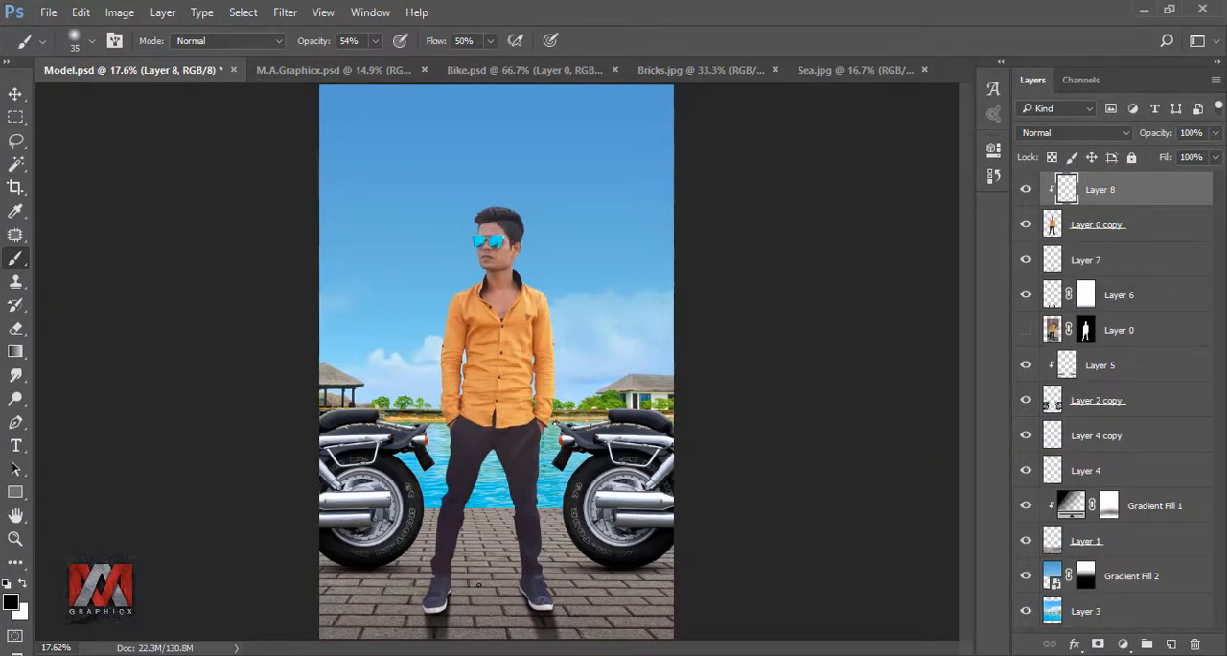
- Shade the lower edges of both shoe soles in black on clipped Layer 8 with a 70-pixel soft brush
scroll(479, 583, up, 8)
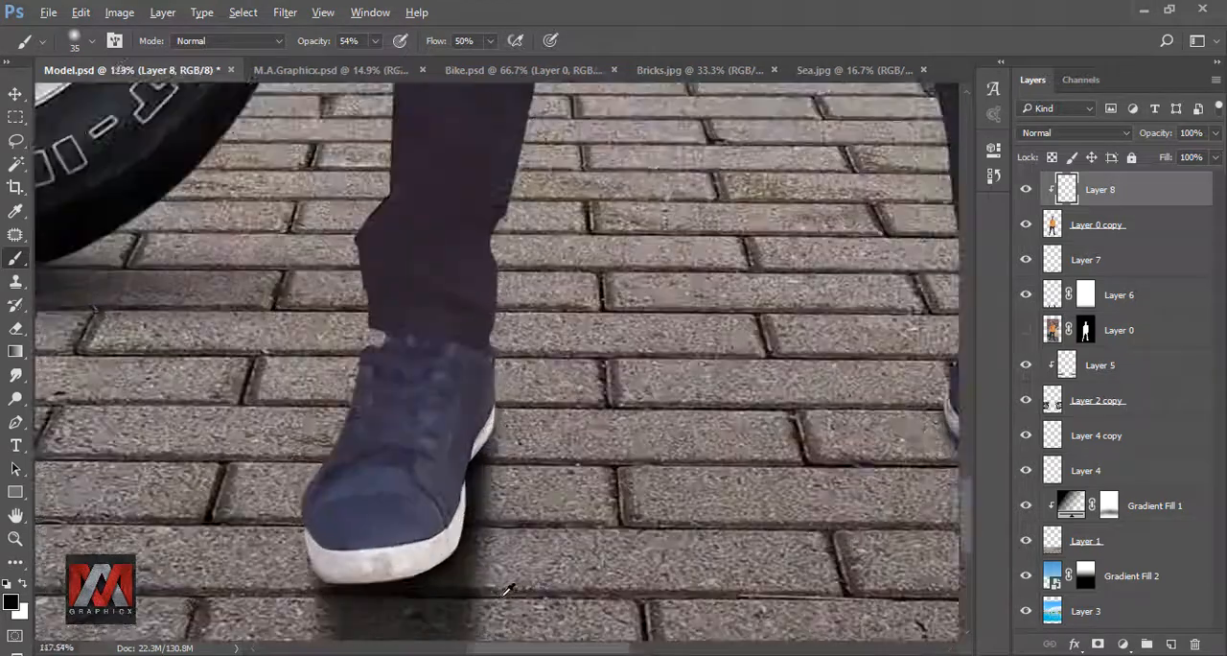
drag(606, 566, 581, 399)
key(bracketright)
key(bracketright)
key(bracketright)
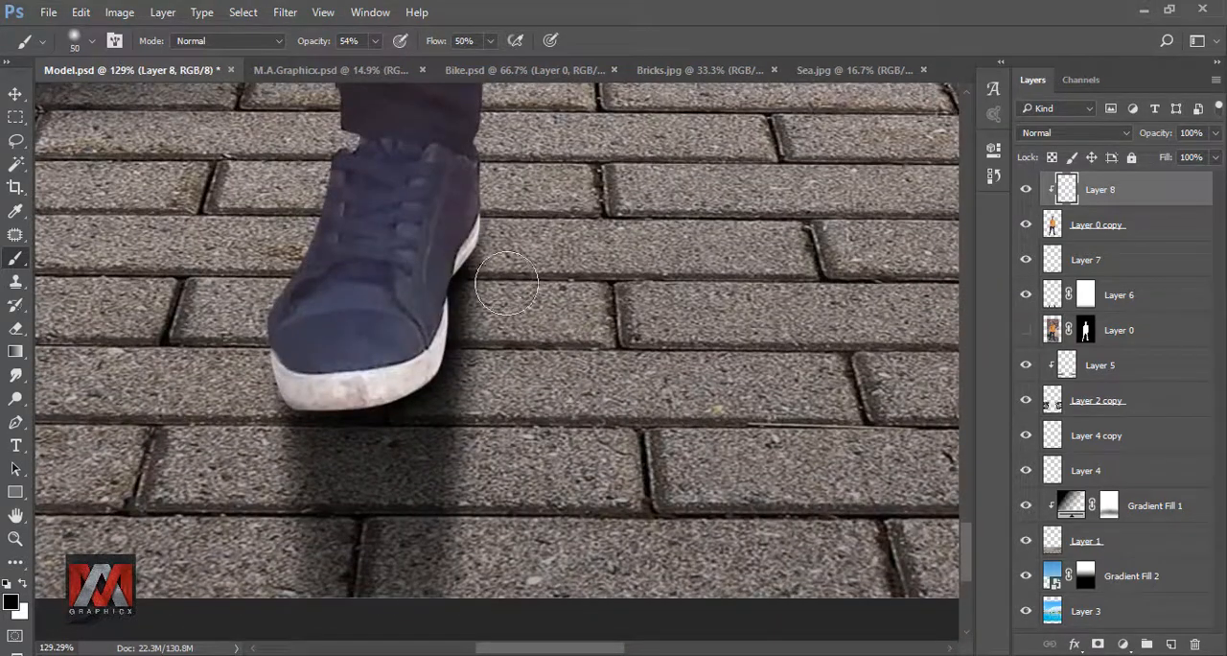
key(bracketright)
key(bracketright)
mouse_move(482, 259)
mouse_down()
mouse_move(375, 427)
mouse_move(397, 416)
mouse_move(316, 422)
mouse_up()
scroll(242, 363, down, 4)
scroll(767, 376, up, 4)
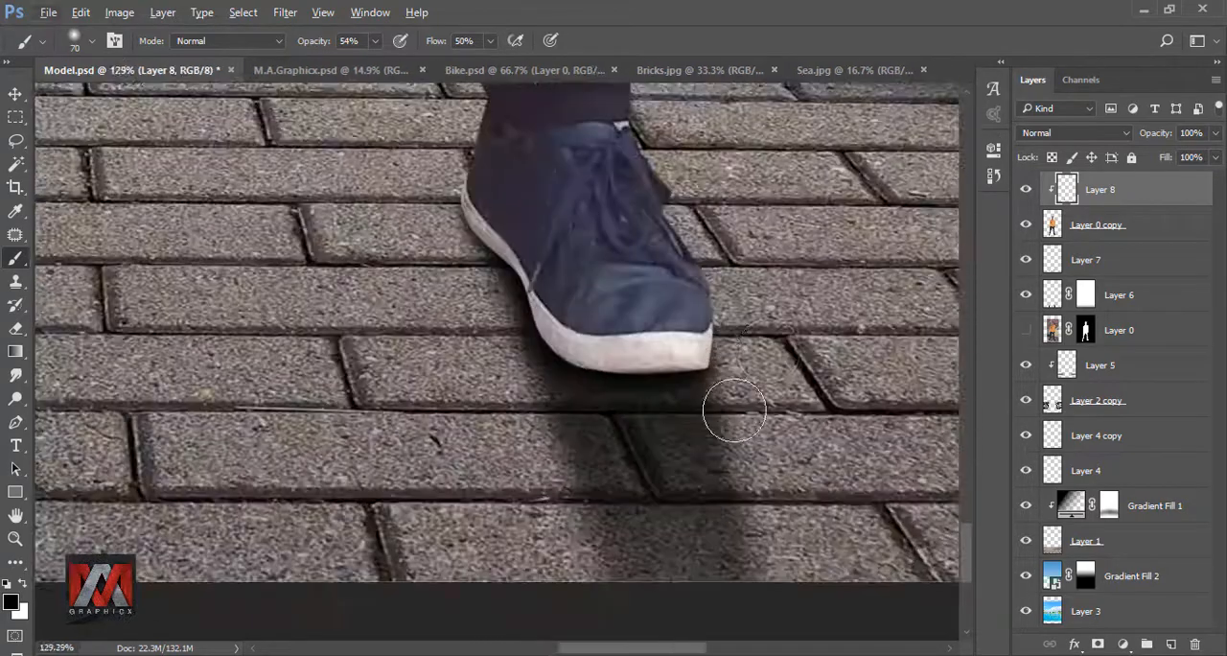
mouse_move(735, 410)
mouse_down()
mouse_move(778, 334)
mouse_move(564, 393)
mouse_move(502, 382)
mouse_move(442, 218)
mouse_move(519, 361)
mouse_move(647, 411)
mouse_move(820, 389)
mouse_up()
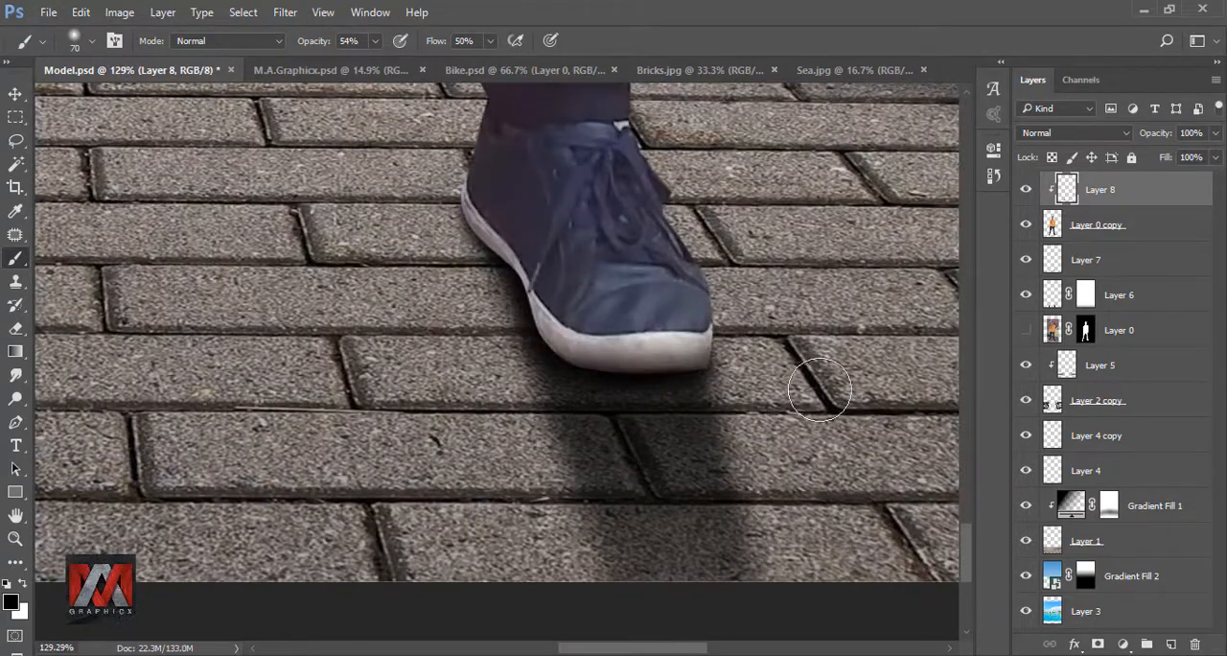
scroll(820, 388, down, 6)
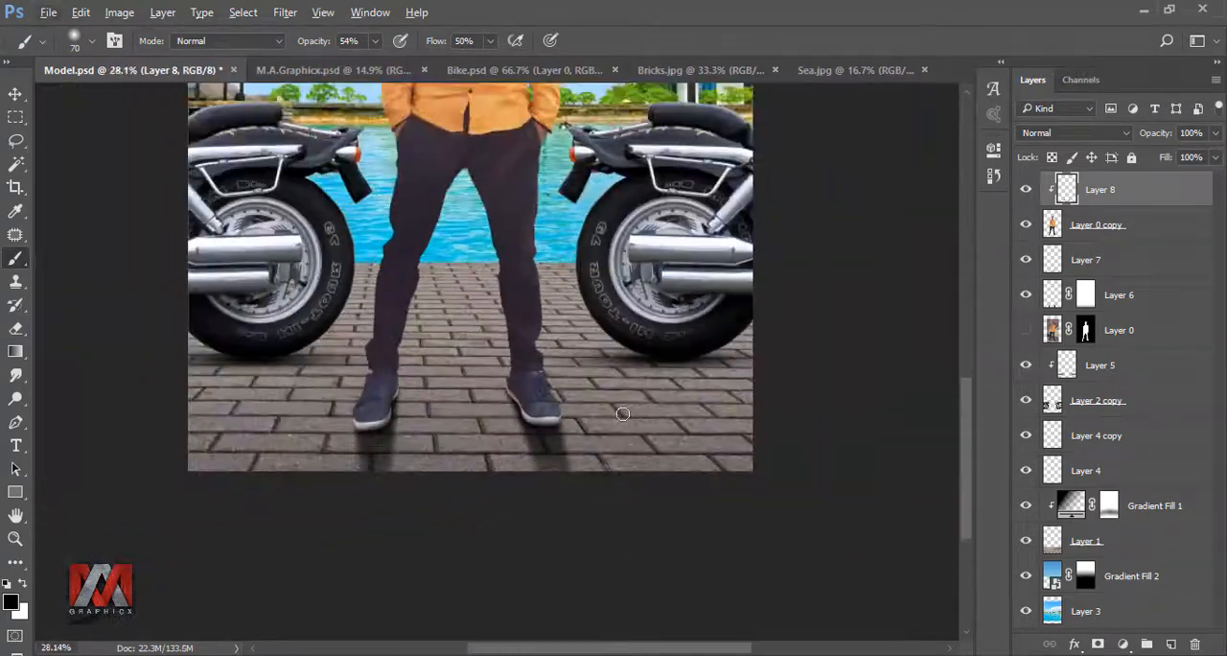
- Reduce Layer 8's opacity to 73%
key(ctrl+0)
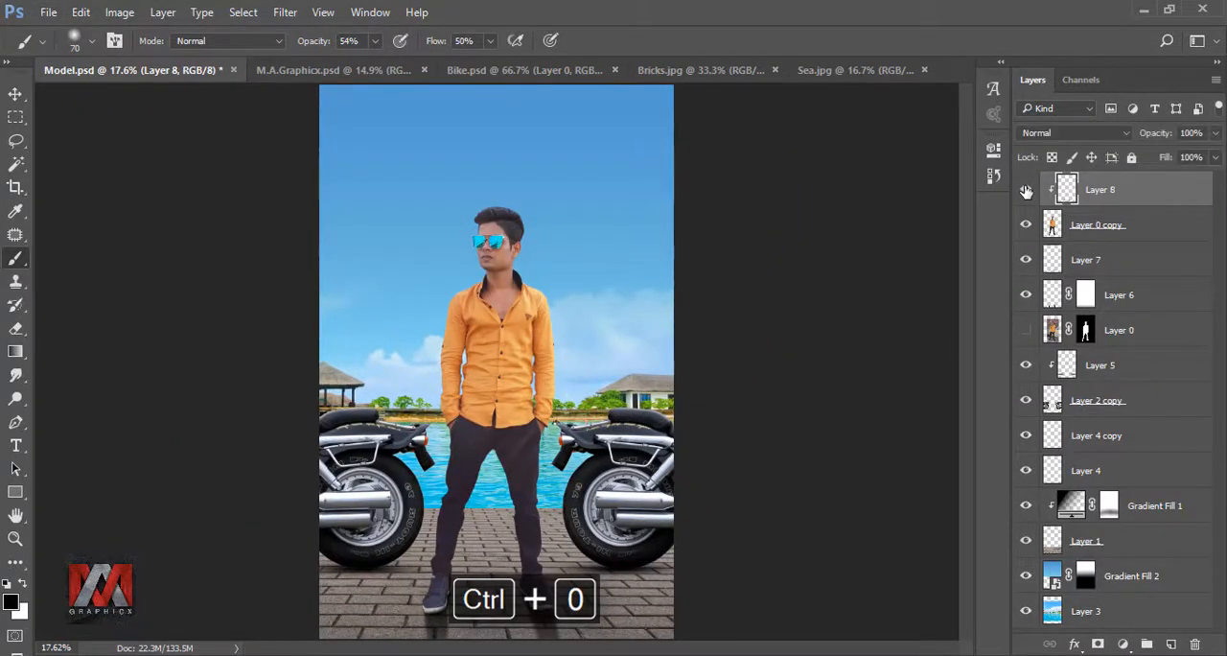
click(1216, 135)
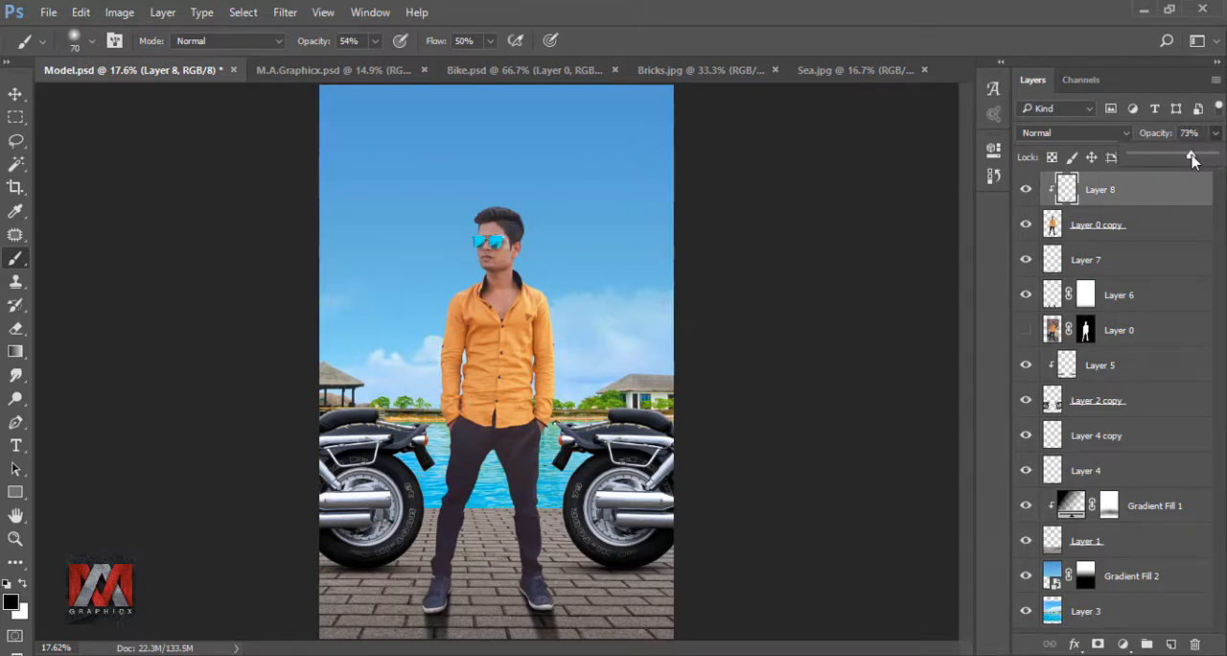
click(1069, 190)
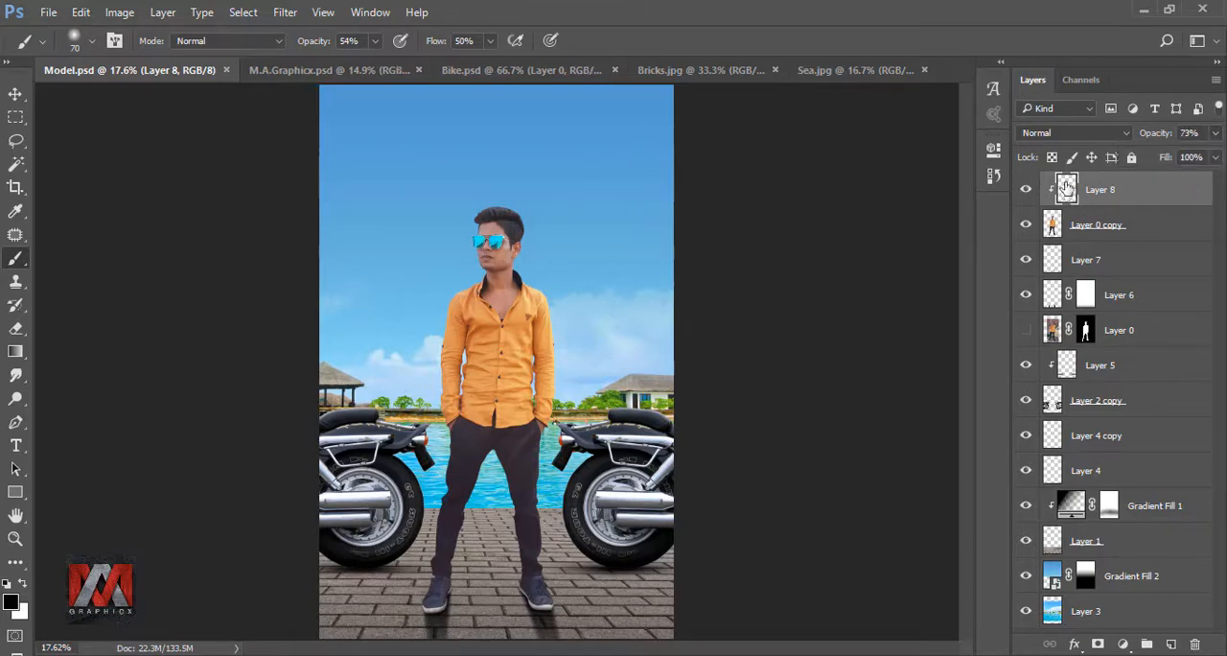
- Clip a Selective Color adjustment to Layer 0 copy, set Black to +13% for the Blacks, and compare by toggling its visibility
click(1051, 224)
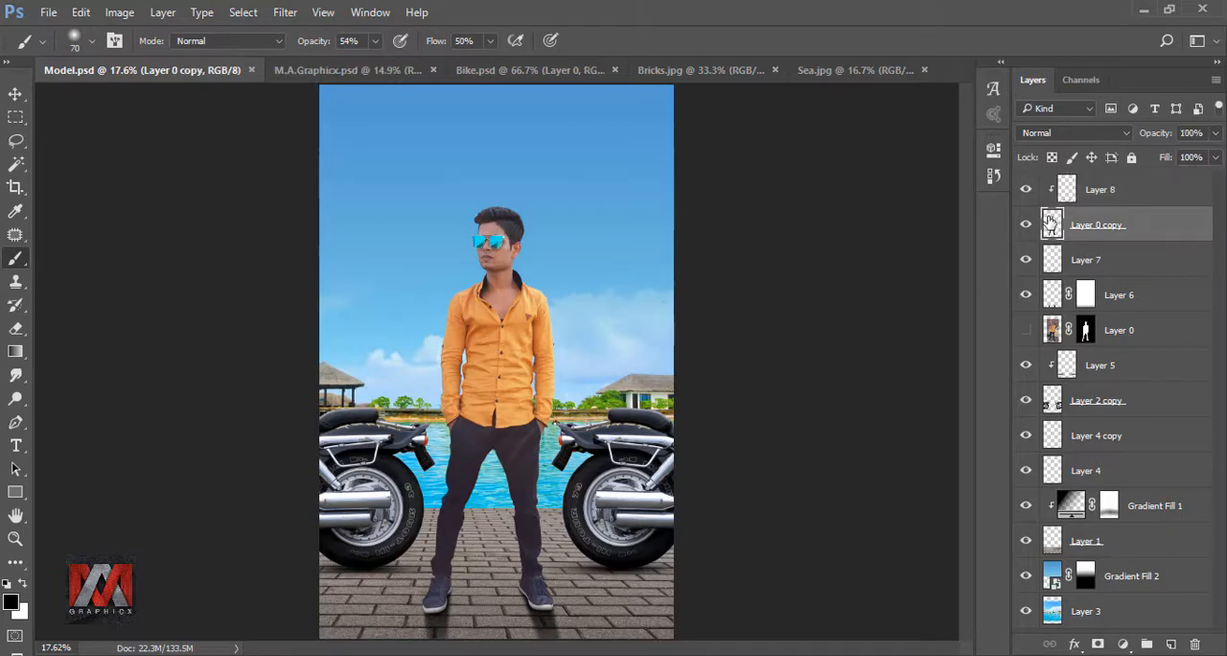
click(1123, 644)
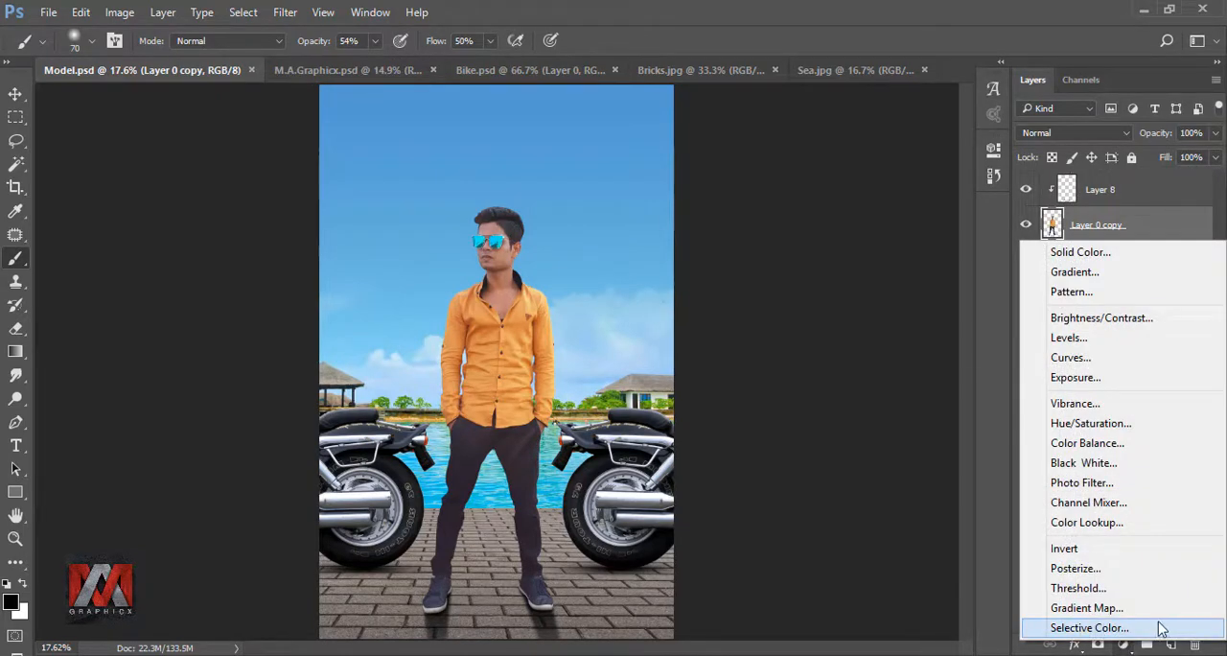
click(1089, 628)
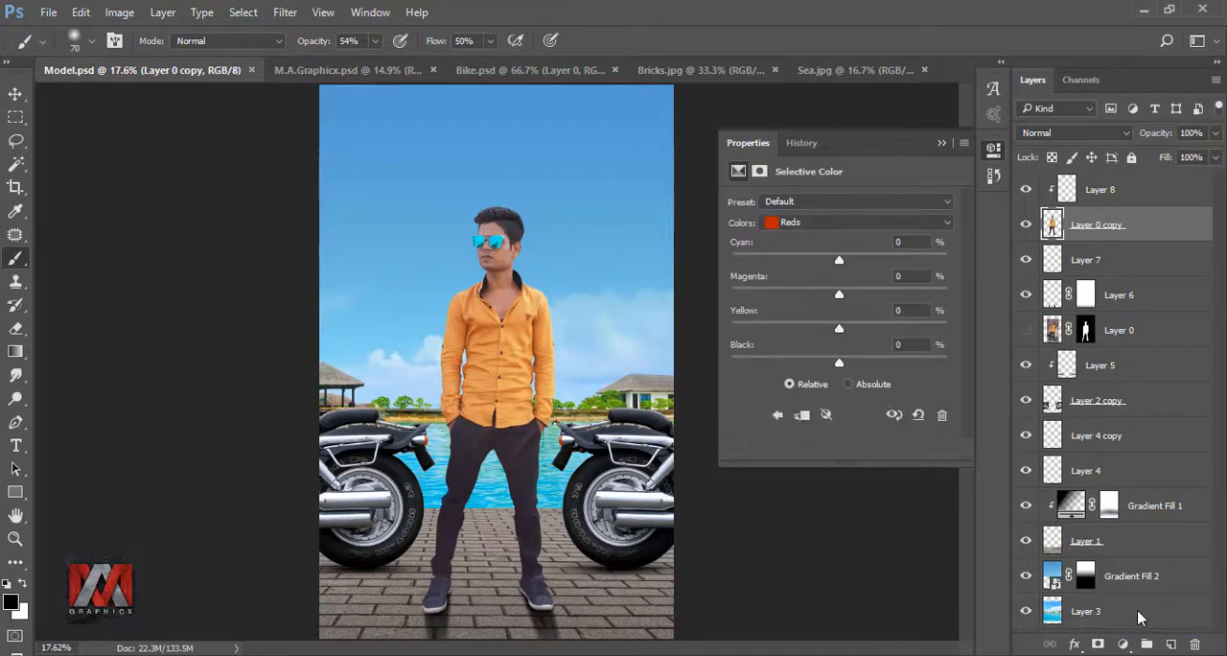
click(801, 225)
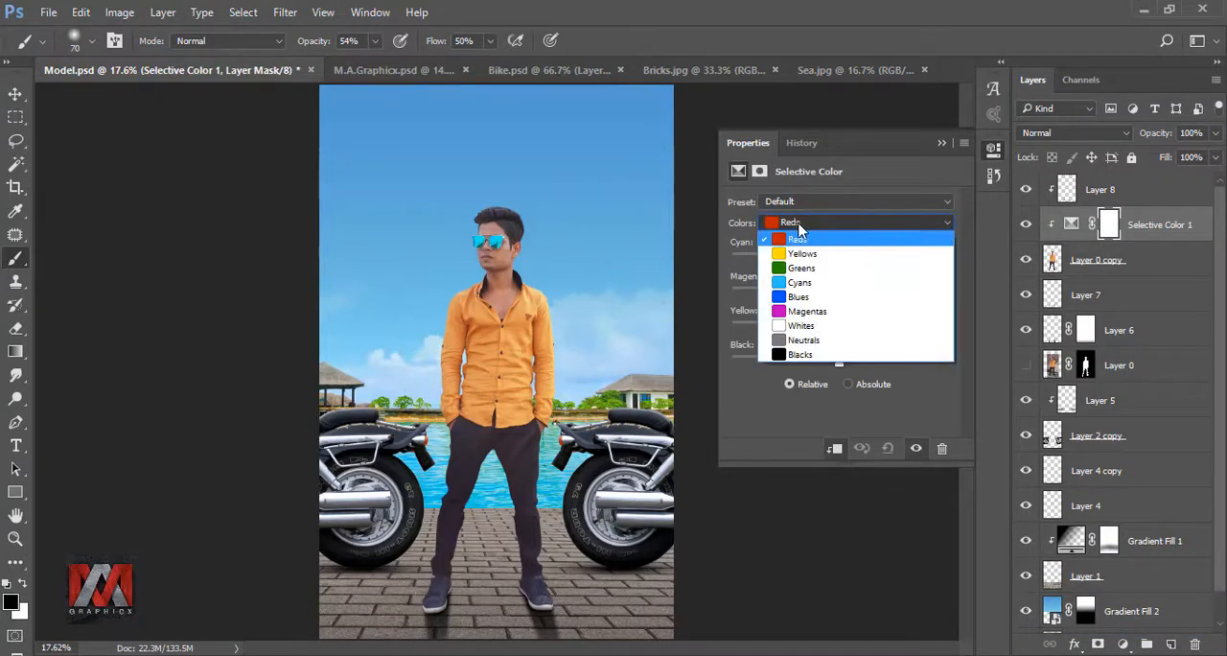
click(805, 356)
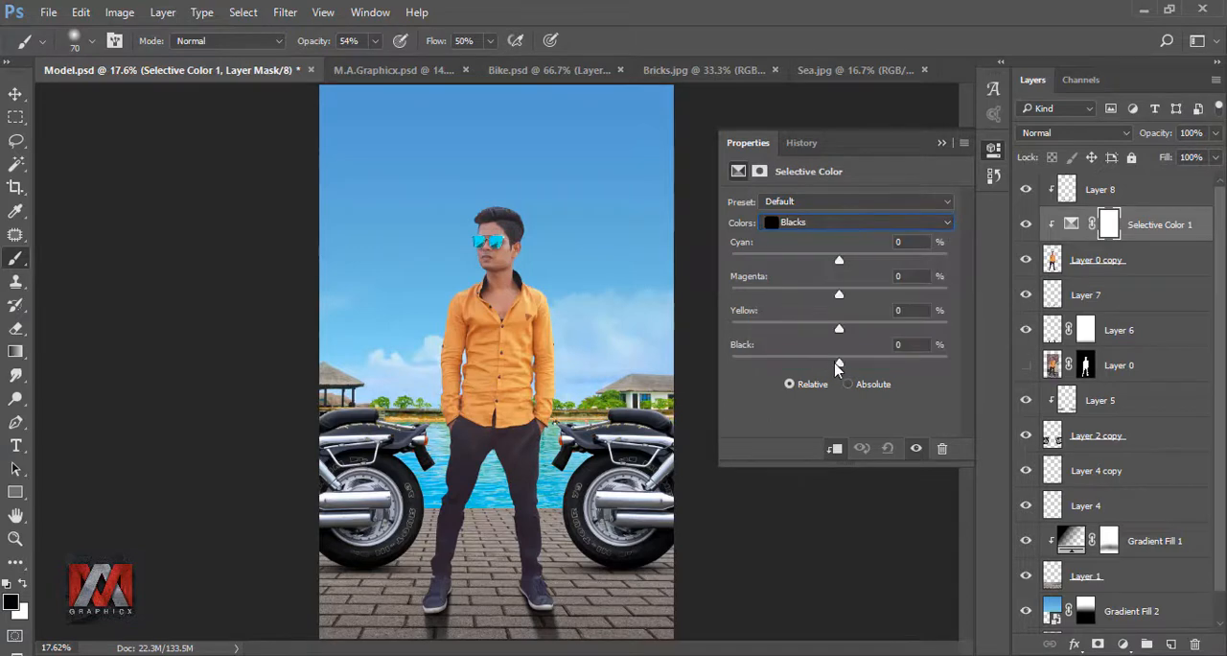
drag(840, 367, 875, 368)
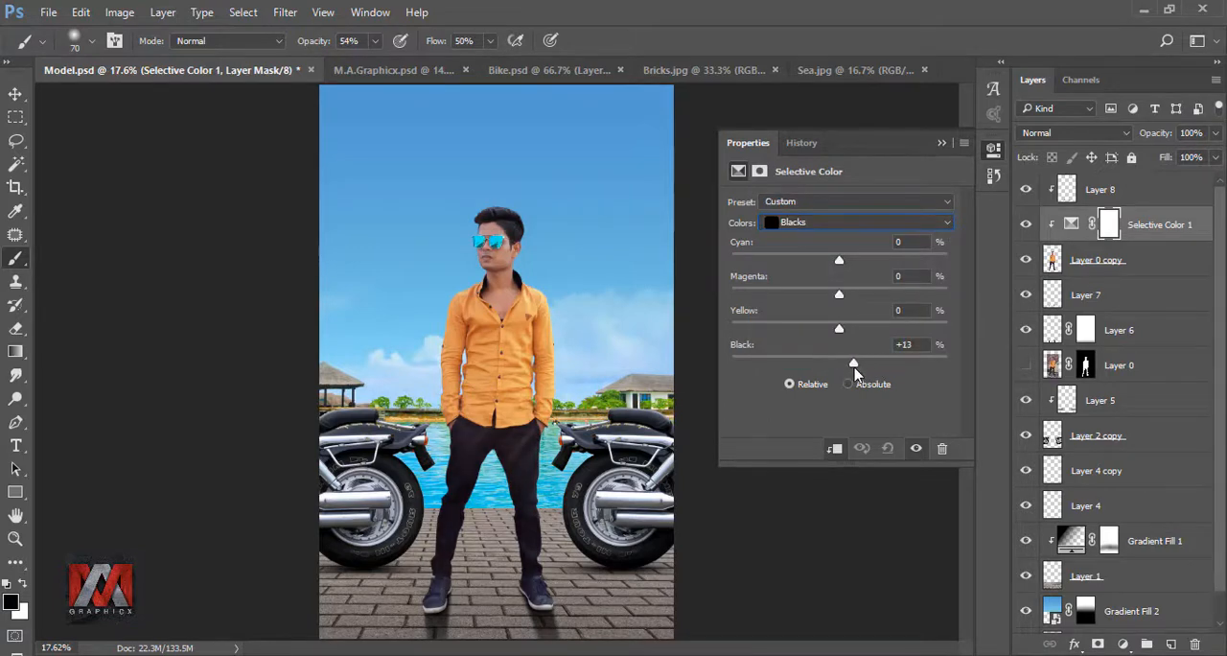
click(942, 144)
click(1025, 224)
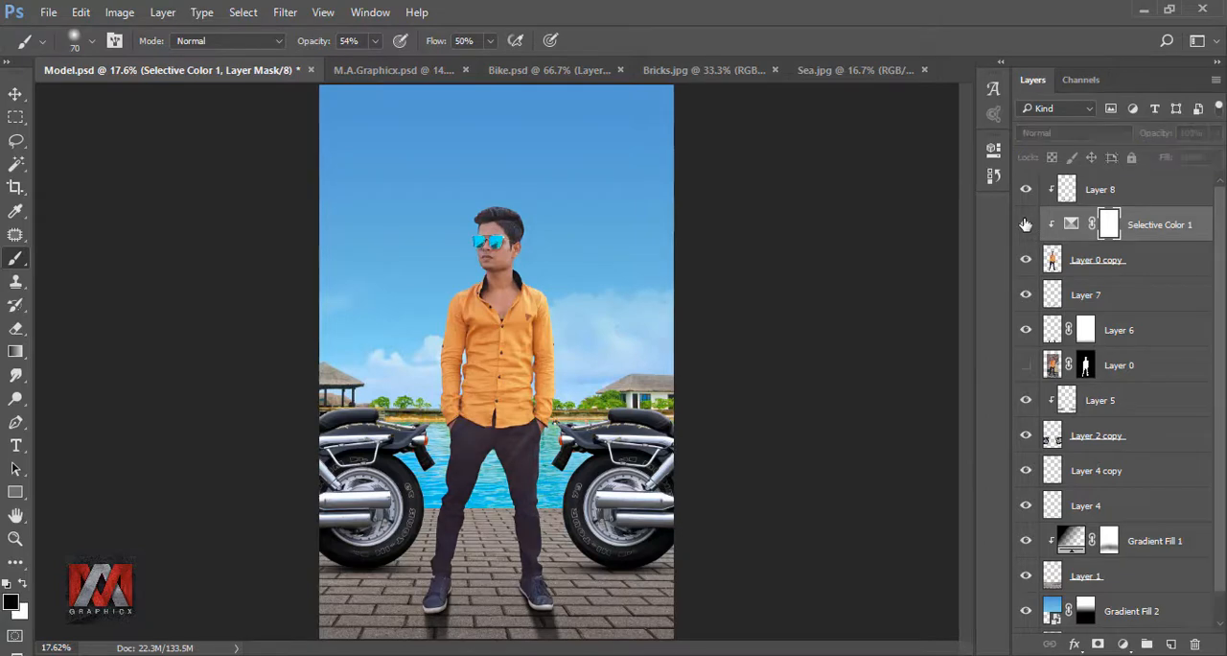
click(1025, 224)
- Group Layer 8, Selective Color 1 and Layer 0 copy, and check the group's content by toggling its visibility
click(1106, 192)
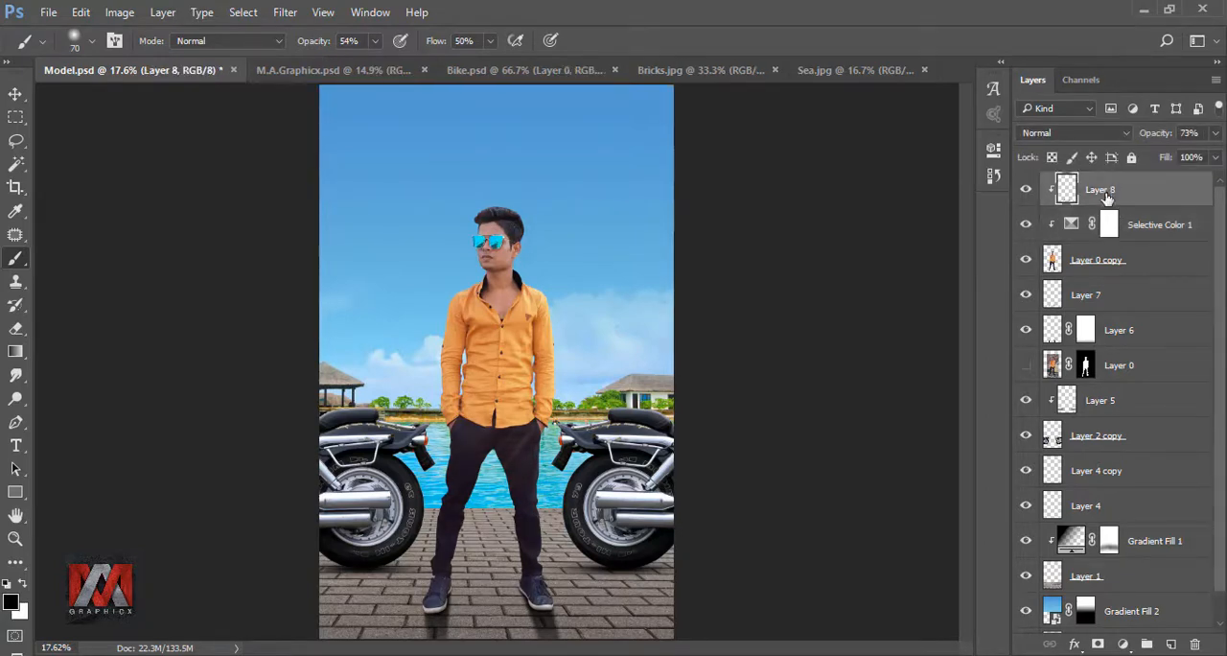
shift+click(1136, 225)
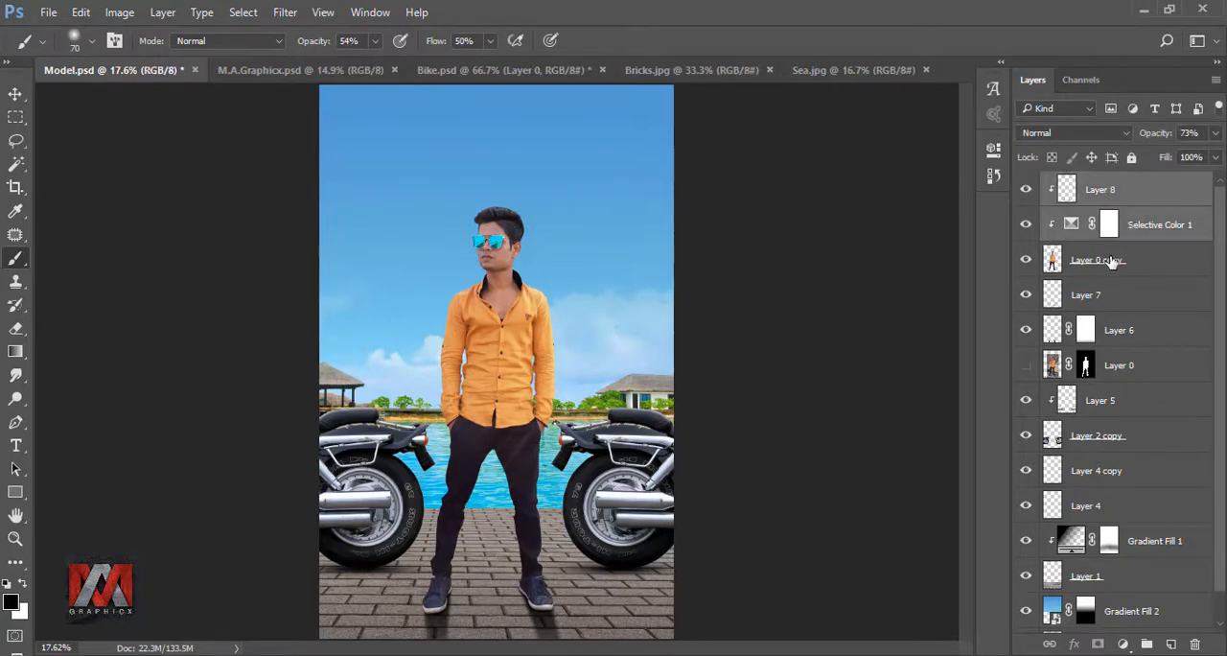
shift+click(1110, 260)
key(ctrl+g)
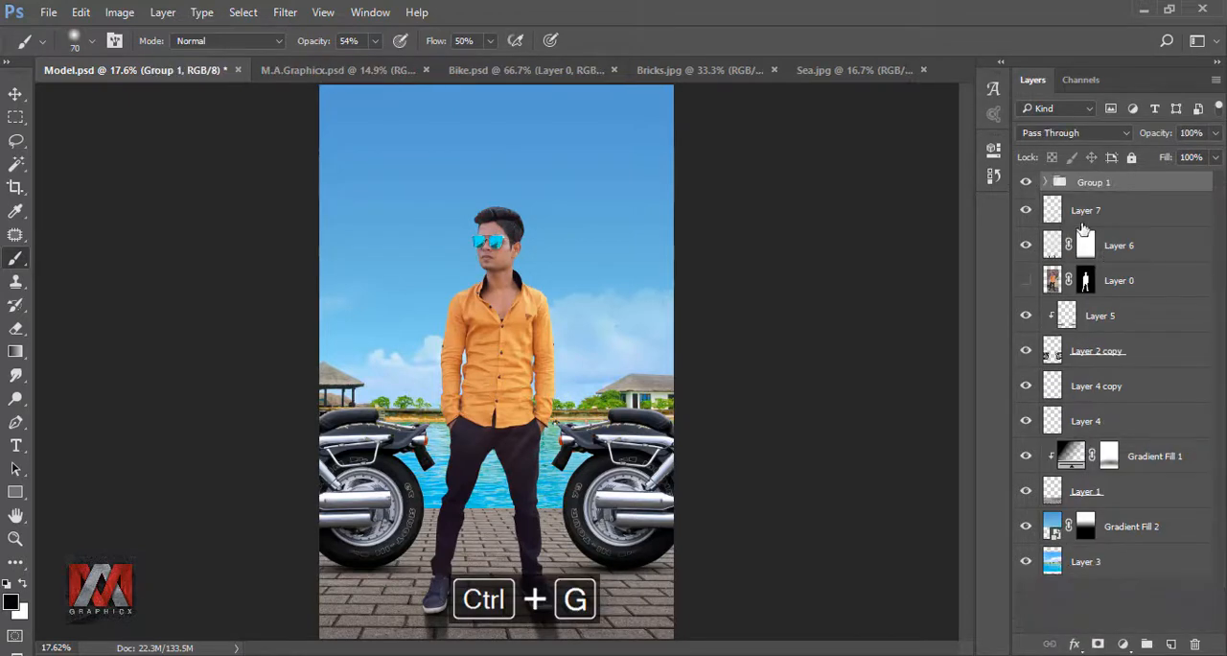
click(1027, 183)
click(1027, 184)
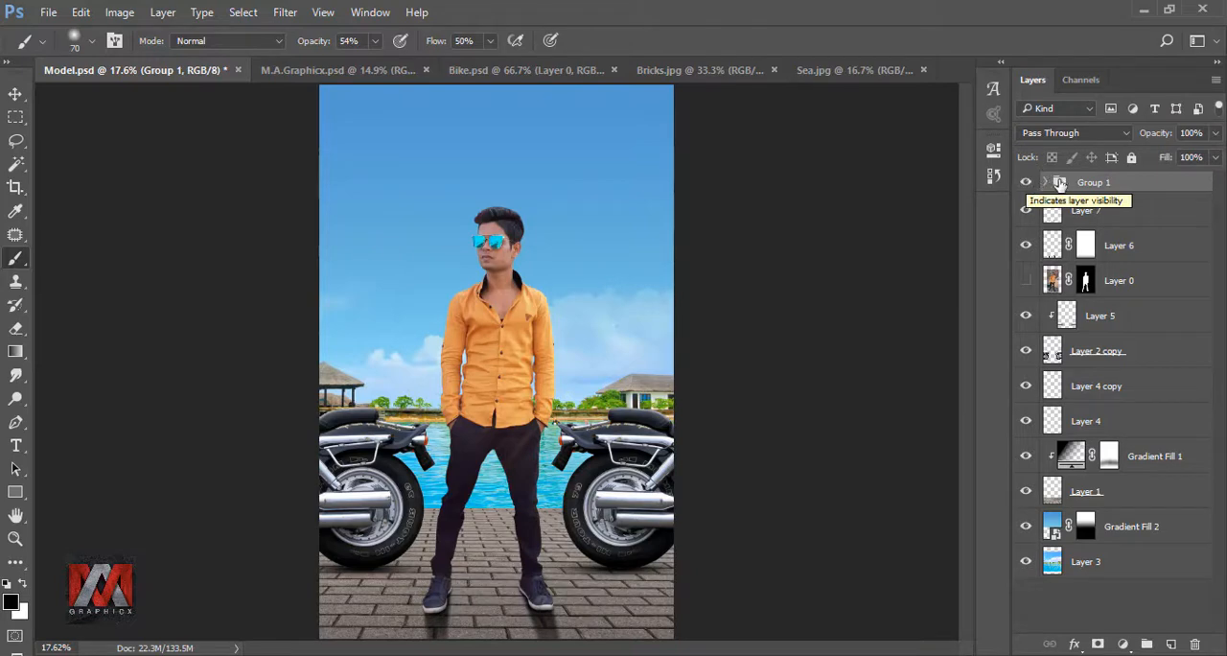
- Duplicate Group 1, hide the original group, and merge the copy into a single layer
key(ctrl+j)
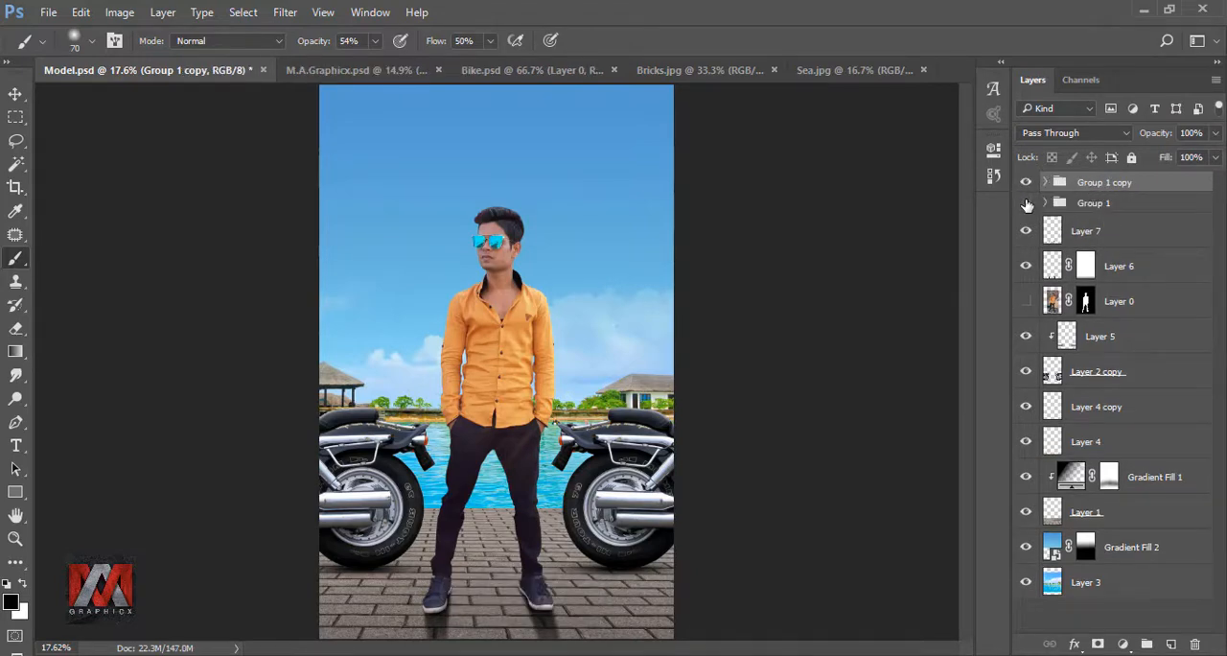
right_click(1093, 185)
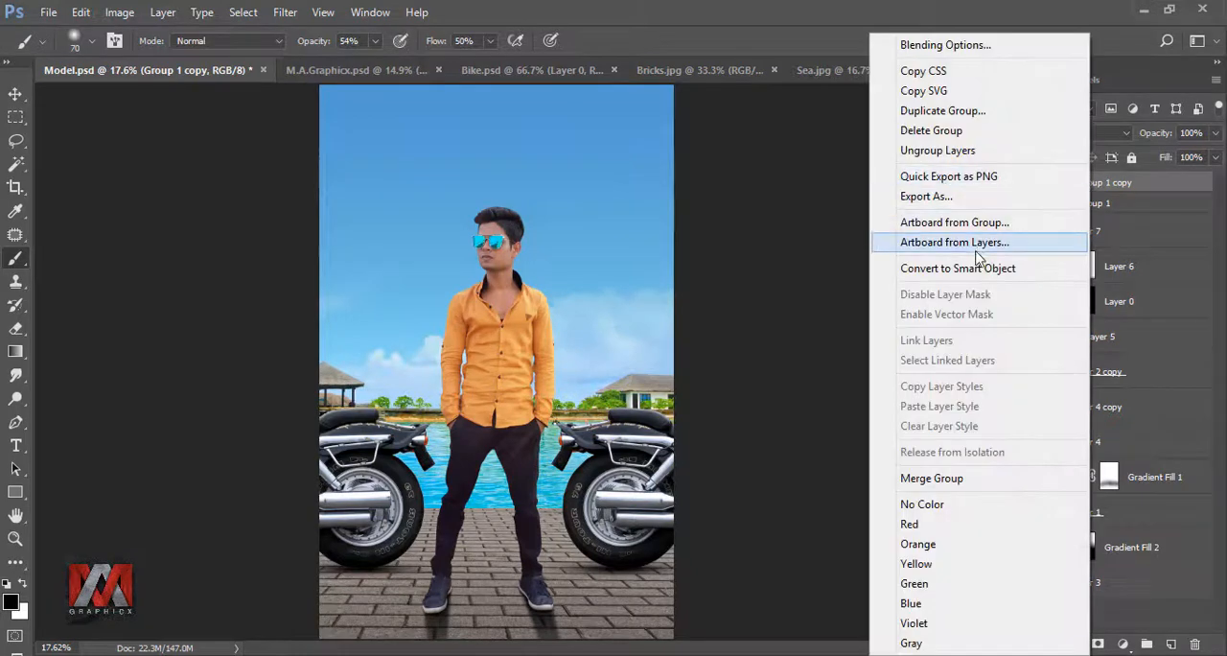
click(943, 477)
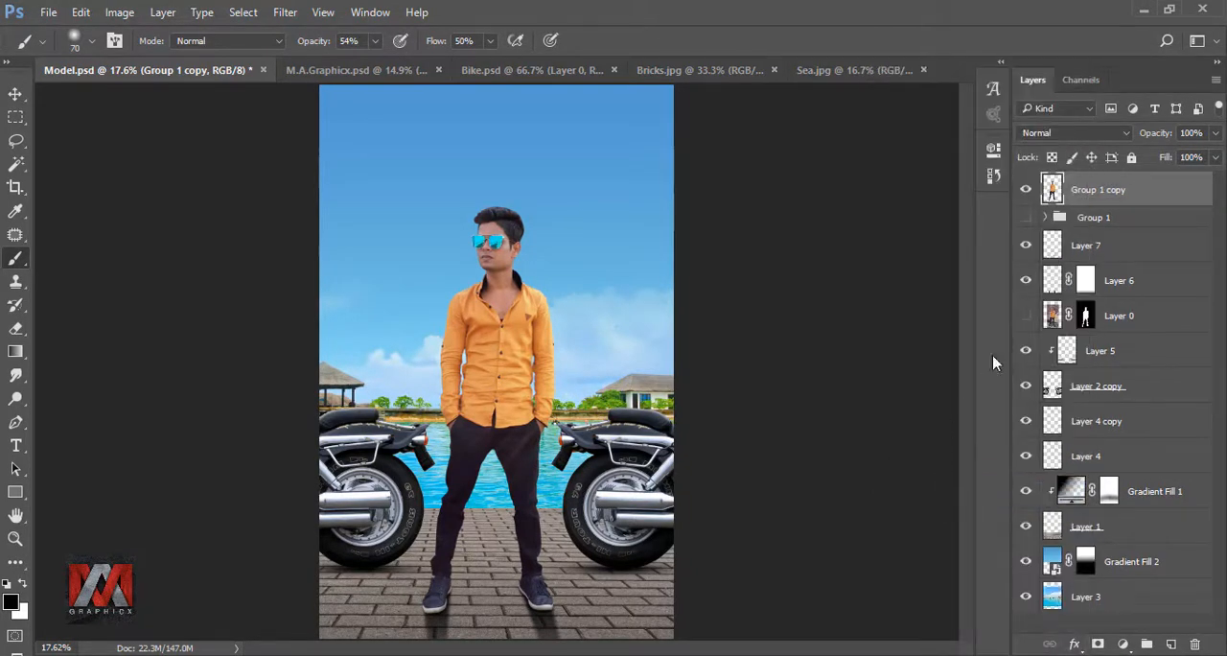
- Check the merged Group 1 copy by toggling its visibility, then duplicate it and hide the lower copy
click(1029, 190)
click(1028, 191)
key(ctrl+j)
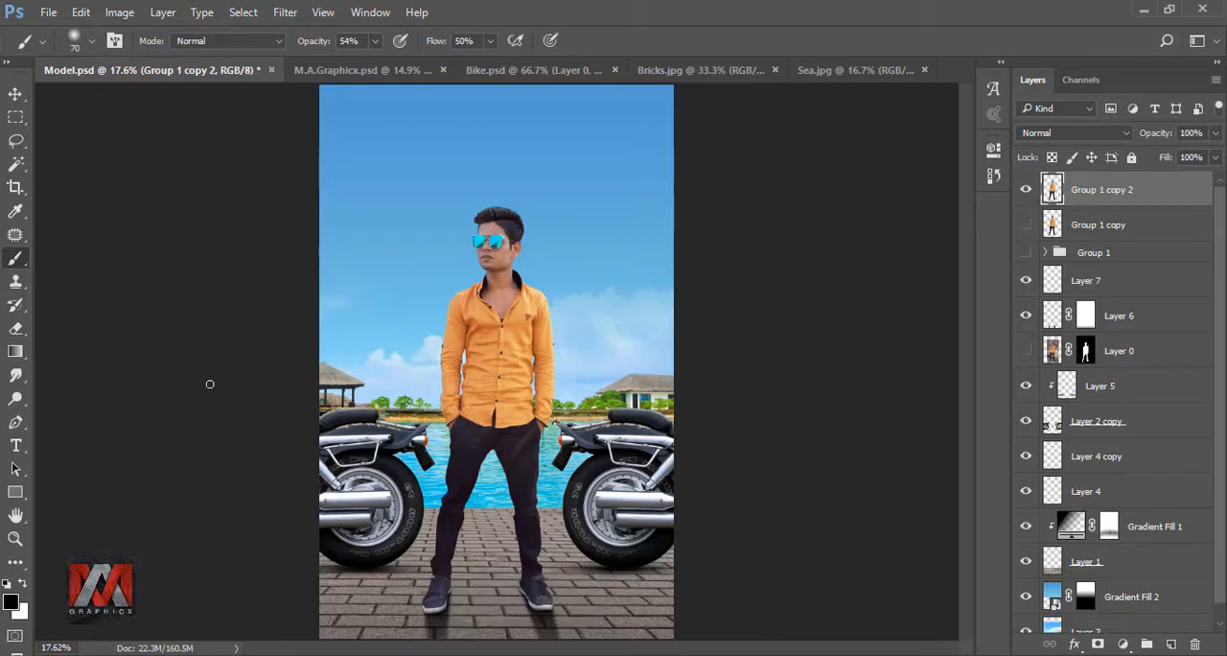
- Smudge the model's front and top hair edges outward into strands on Group 1 copy 2, using the Hair 34 brush at 46% strength
click(19, 376)
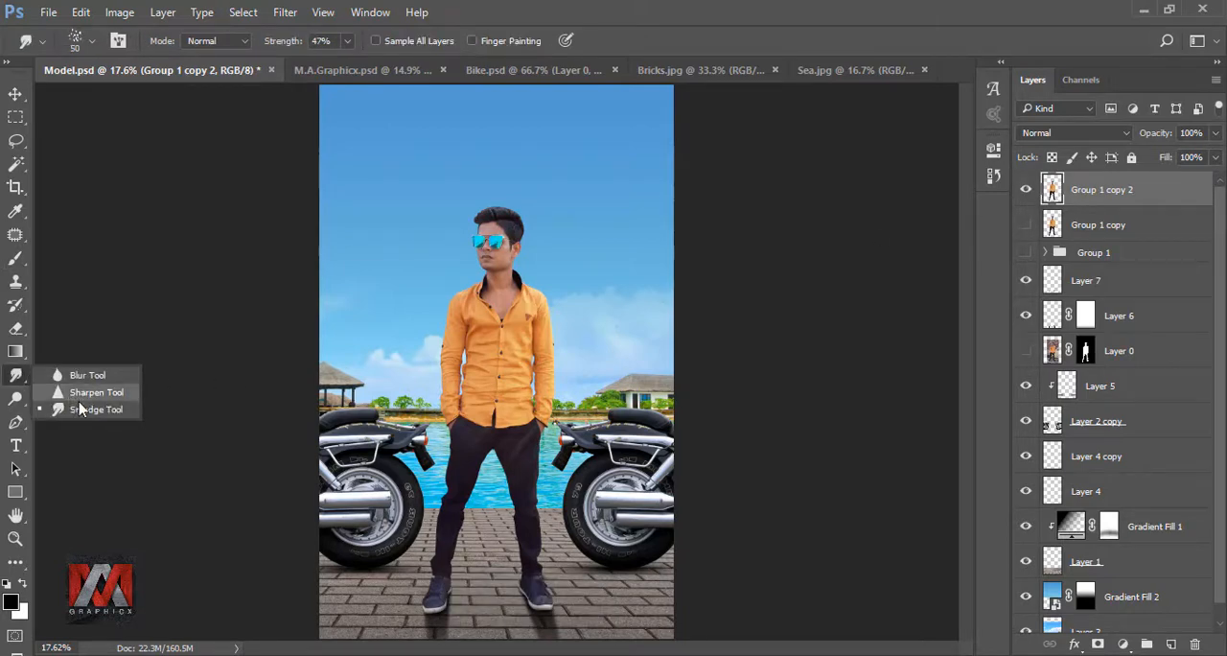
click(101, 412)
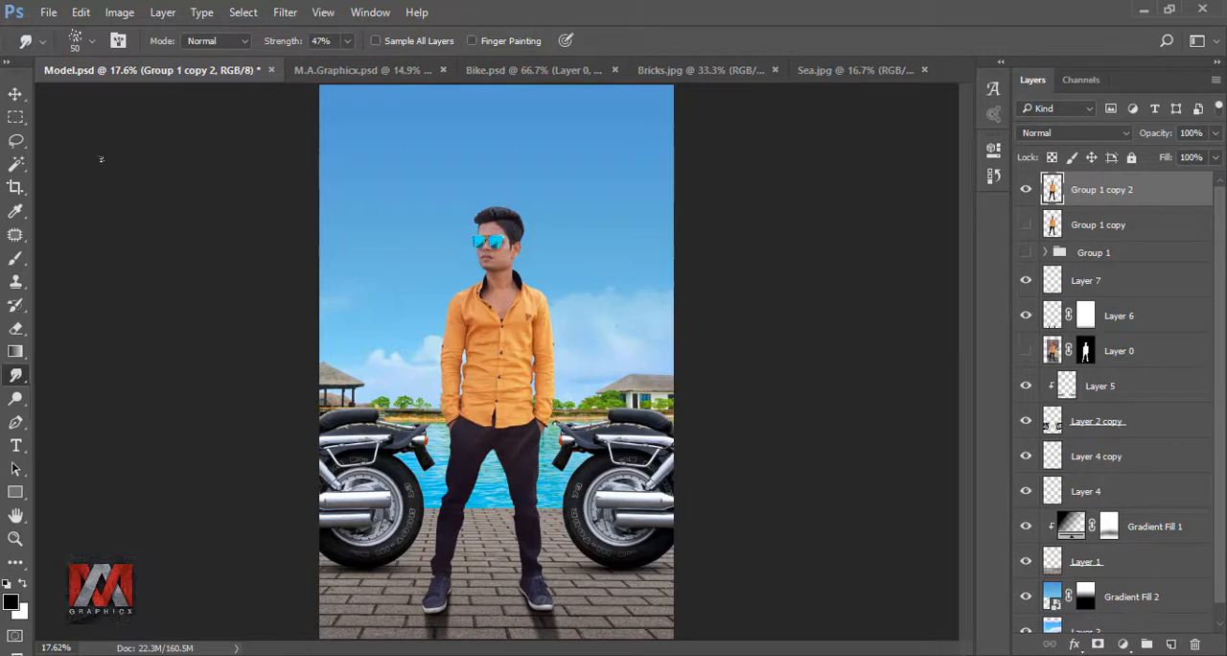
click(76, 40)
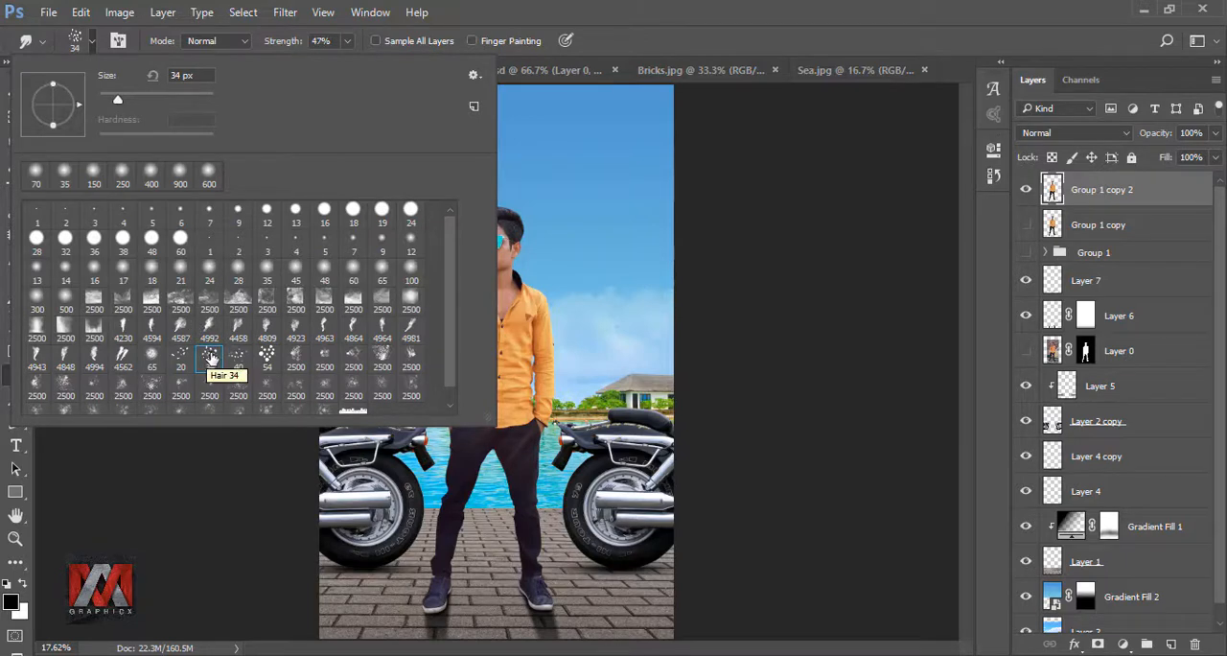
click(619, 43)
scroll(502, 200, up, 10)
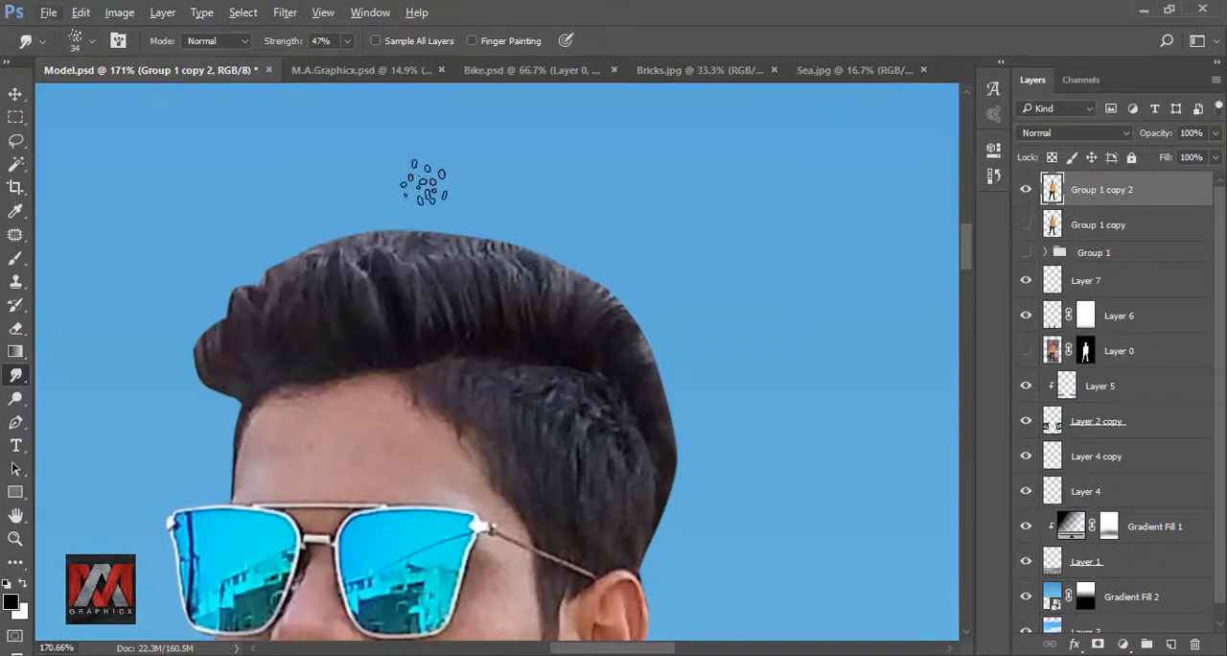
click(347, 41)
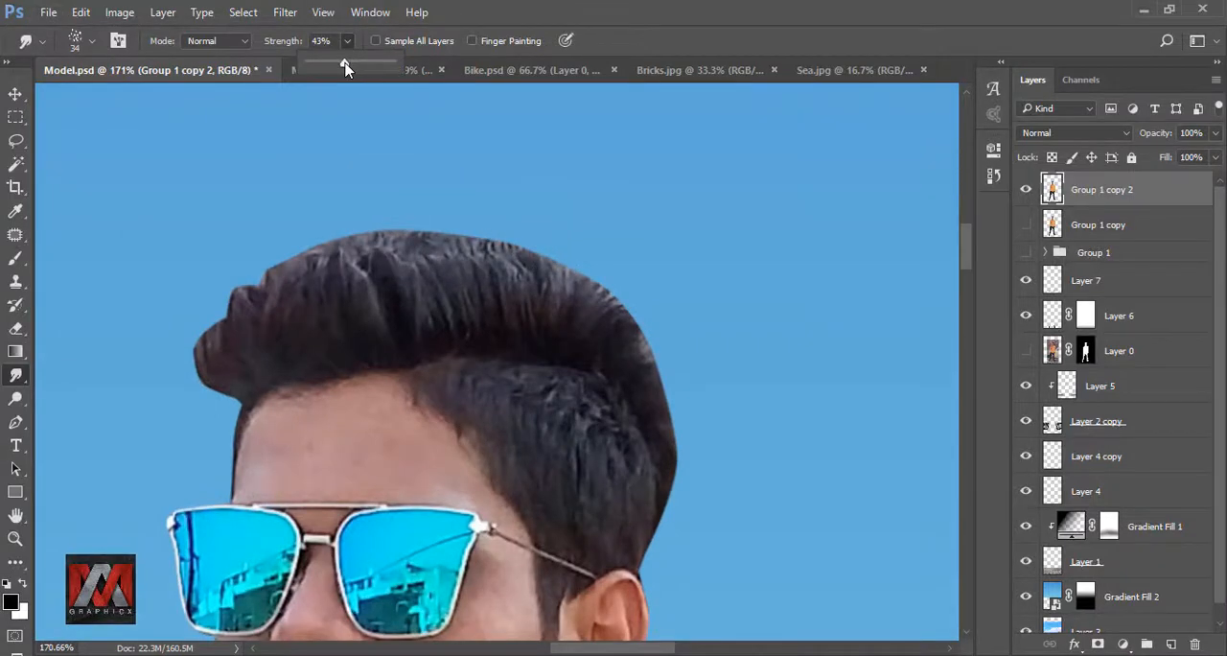
click(237, 360)
key([)
mouse_move(192, 253)
mouse_down()
mouse_move(254, 371)
mouse_move(192, 338)
mouse_move(228, 376)
mouse_move(187, 331)
mouse_move(248, 337)
mouse_move(283, 309)
mouse_move(330, 199)
mouse_move(238, 215)
mouse_move(231, 354)
mouse_move(293, 325)
mouse_move(276, 192)
mouse_move(329, 239)
mouse_move(435, 167)
mouse_up()
key(])
mouse_move(383, 273)
mouse_down()
mouse_move(476, 189)
mouse_move(442, 252)
mouse_move(604, 275)
mouse_move(439, 160)
mouse_move(266, 198)
mouse_move(221, 356)
mouse_move(250, 369)
mouse_move(186, 347)
mouse_up()
scroll(356, 269, down, 5)
scroll(318, 240, up, 10)
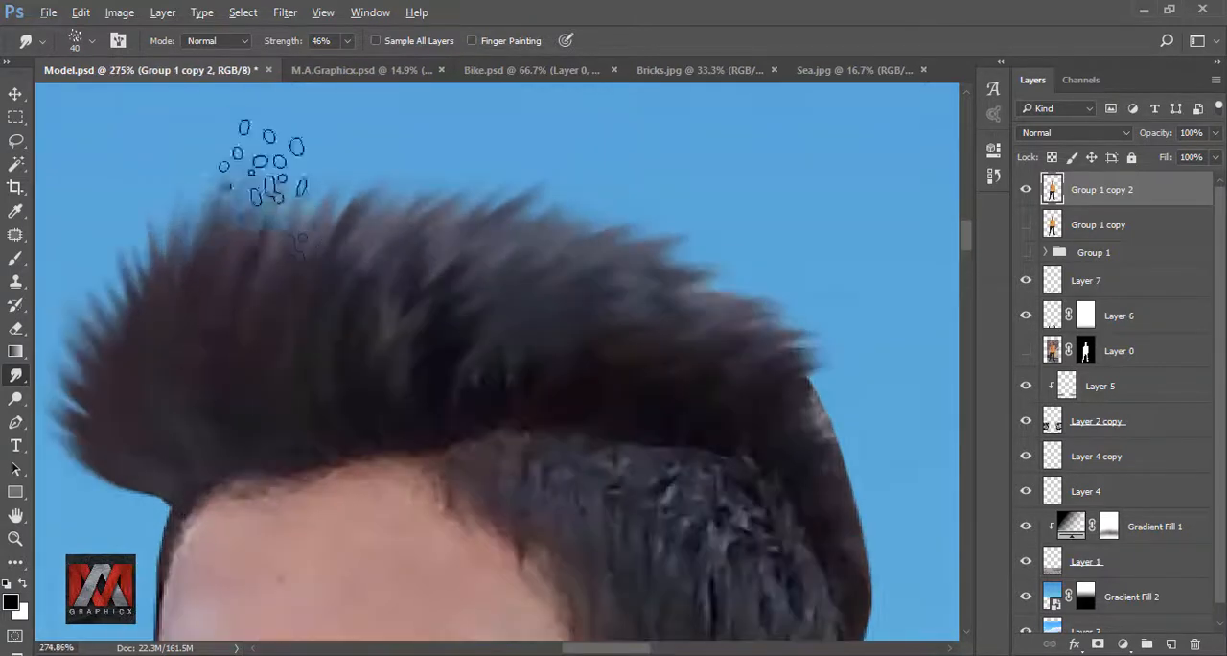
- Extend the smudged strands at the front quiff and along the crown with the 40-pixel hair brush, undoing one stray stroke
scroll(240, 207, down, 4)
drag(240, 251, 233, 181)
key(ctrl+z)
mouse_move(189, 285)
mouse_down()
mouse_move(173, 228)
mouse_move(213, 195)
mouse_up()
drag(499, 309, 596, 242)
drag(585, 311, 713, 364)
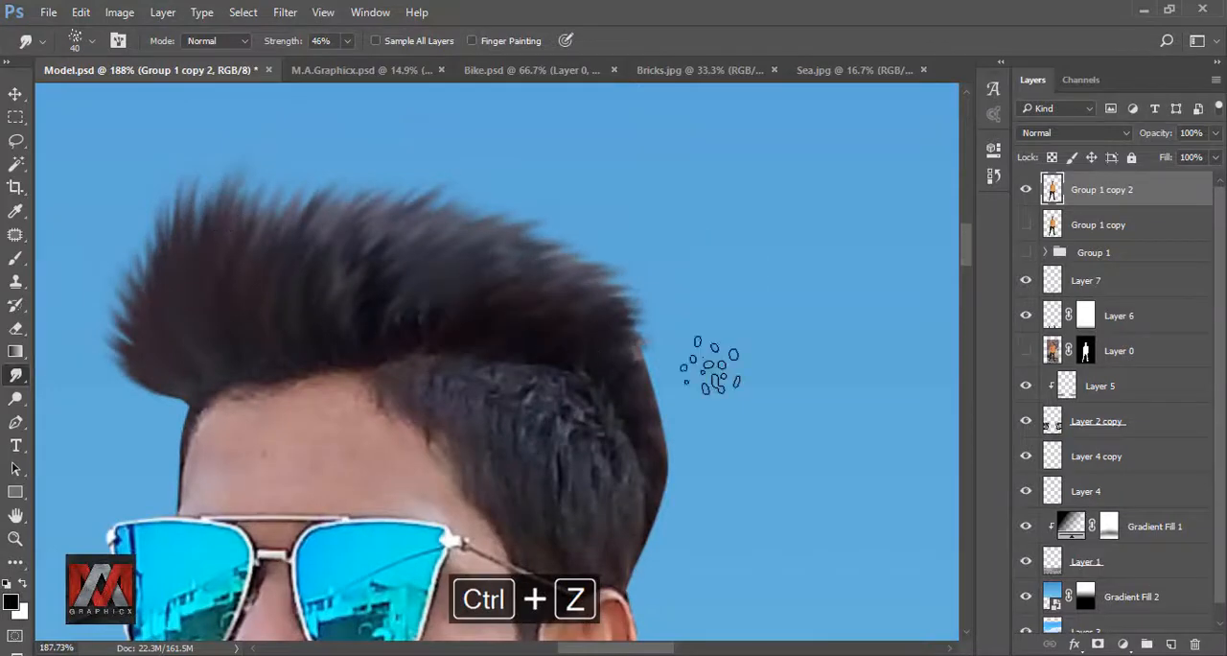
- Smudge the hair at the back of the head and smooth the side hair above the ear with a 25-pixel brush
key([)
key([)
drag(628, 345, 706, 363)
mouse_move(648, 403)
mouse_down()
mouse_move(712, 503)
mouse_move(656, 566)
mouse_up()
drag(425, 384, 528, 439)
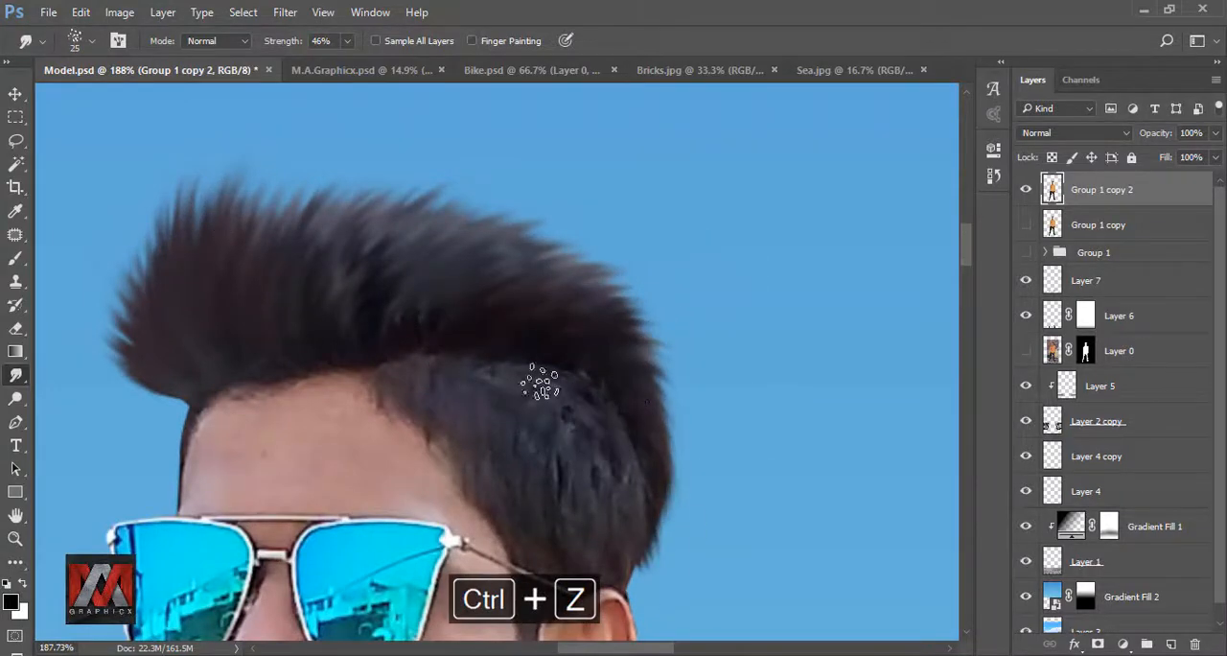
drag(543, 383, 605, 448)
drag(427, 427, 525, 524)
drag(554, 479, 628, 567)
drag(448, 382, 537, 451)
- Smudge longer upswept strands along the quiff and top hairline with a 30-pixel brush, and check the hair at full view
key(])
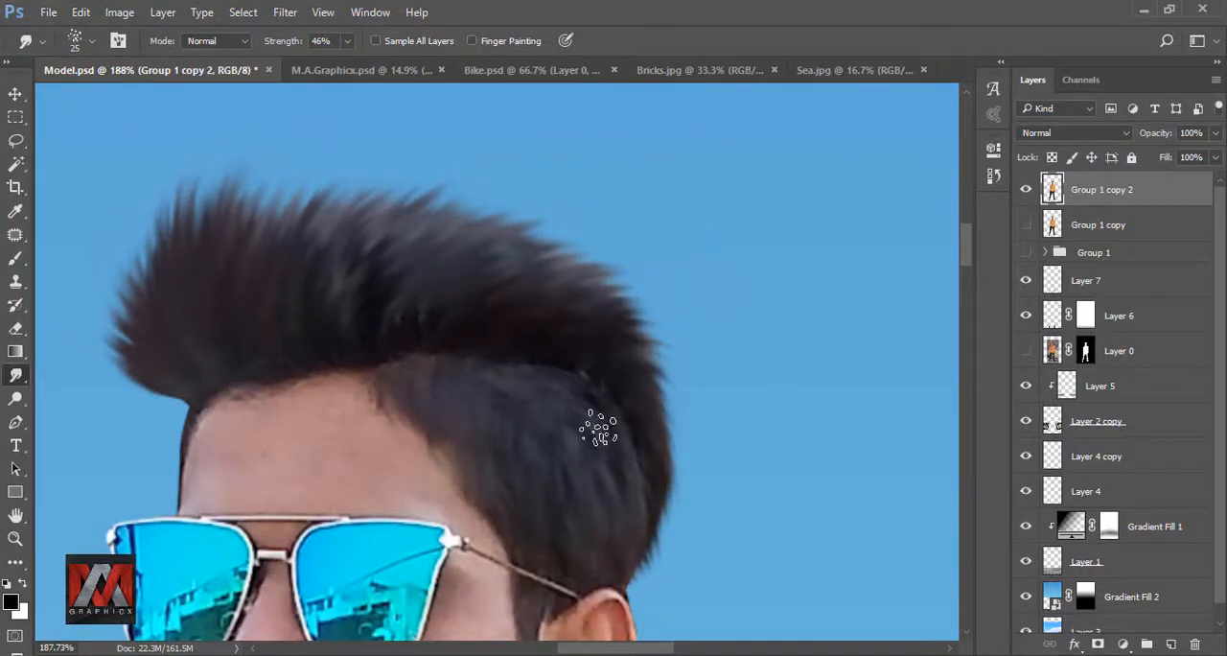
drag(310, 263, 323, 134)
key(ctrl+z)
mouse_move(266, 236)
mouse_down()
mouse_move(310, 156)
mouse_move(323, 156)
mouse_up()
drag(217, 235, 291, 152)
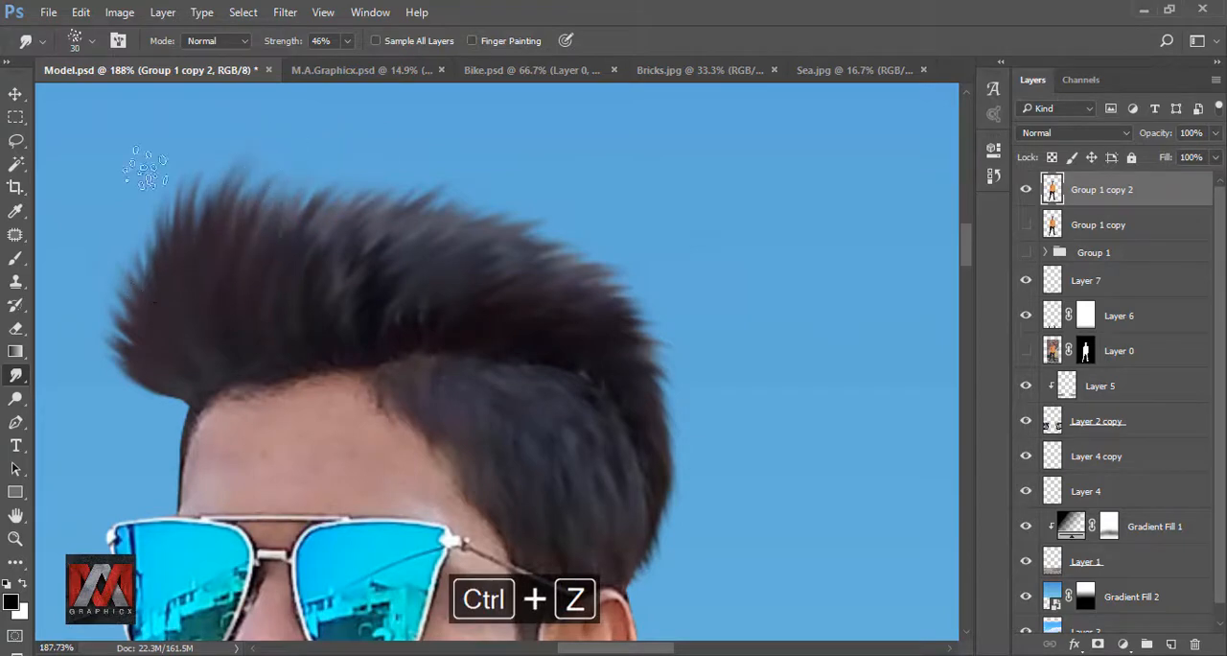
drag(177, 319, 144, 192)
drag(157, 290, 134, 206)
mouse_move(219, 277)
mouse_down()
mouse_move(285, 161)
mouse_move(307, 149)
mouse_up()
drag(195, 252, 259, 154)
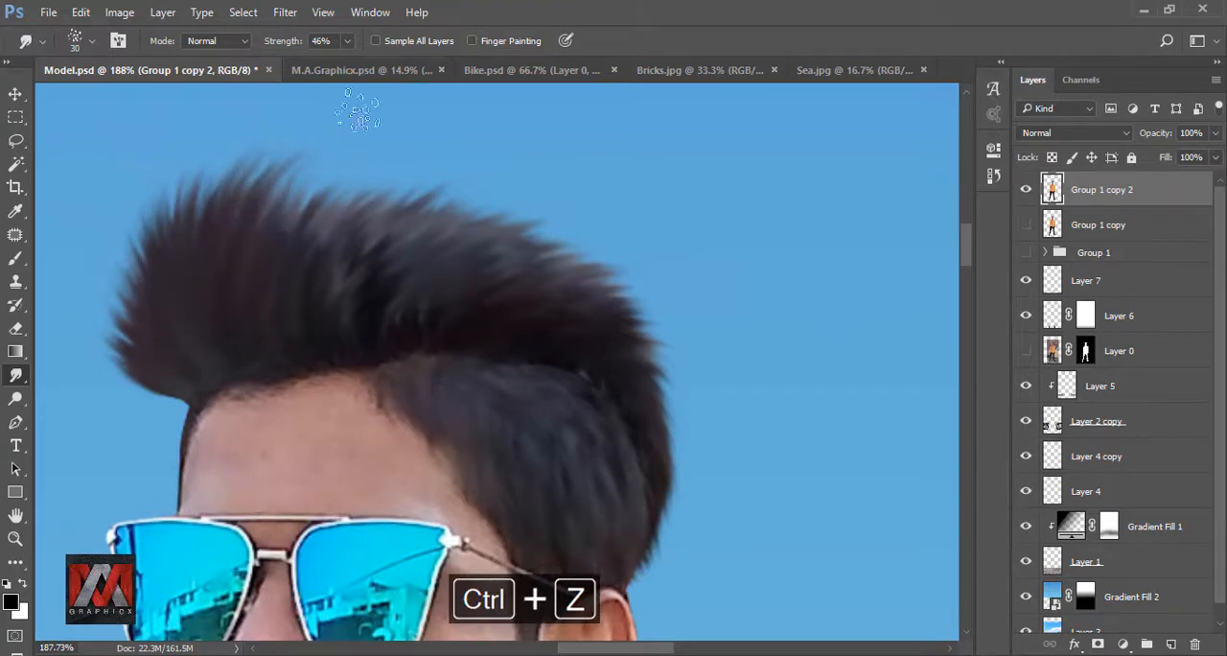
drag(268, 257, 331, 171)
drag(286, 275, 342, 174)
drag(314, 238, 384, 169)
drag(357, 218, 407, 173)
mouse_move(355, 211)
mouse_down()
mouse_move(427, 175)
mouse_move(458, 187)
mouse_up()
scroll(504, 262, down, 10)
scroll(450, 264, up, 10)
scroll(500, 345, down, 8)
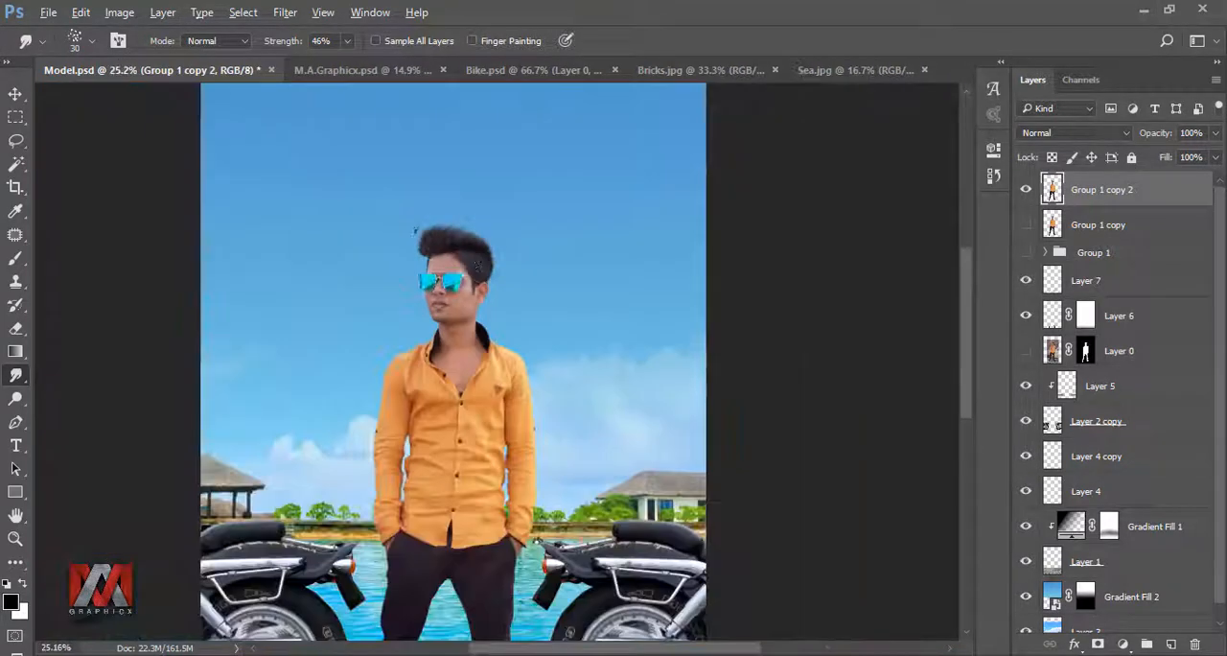
key(ctrl+0)
scroll(498, 213, up, 10)
scroll(470, 240, up, 3)
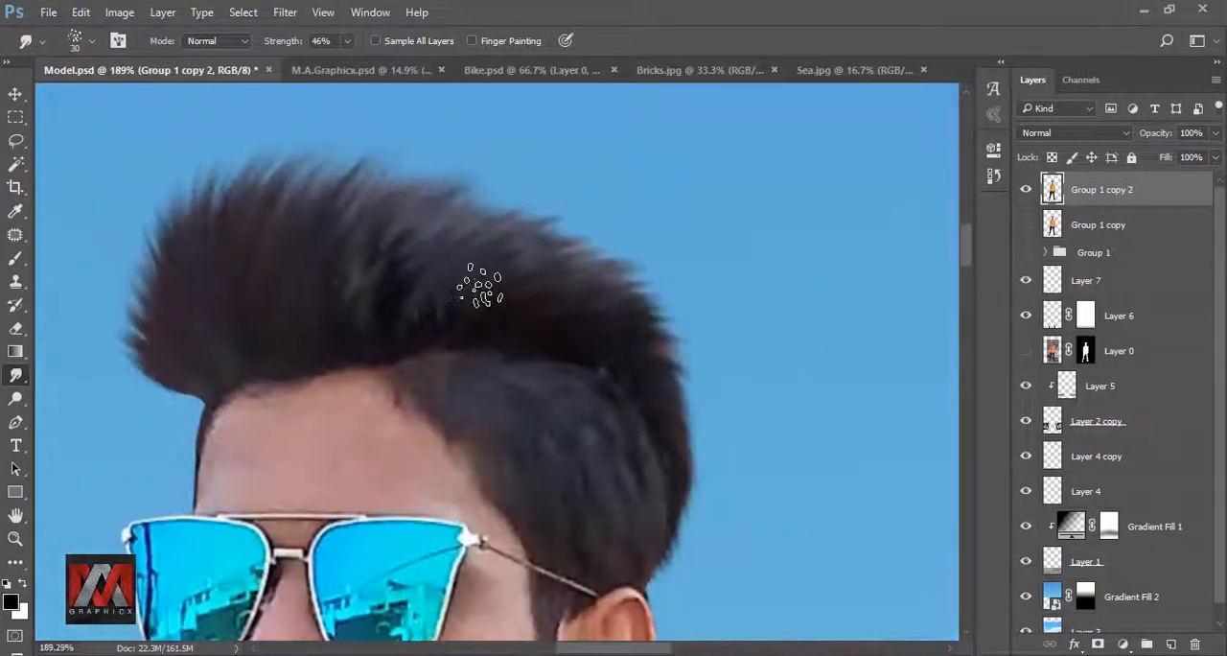
- Lasso the hair at the back of the head, copy it to a new layer, and place that layer below Group 1 copy 2
click(15, 141)
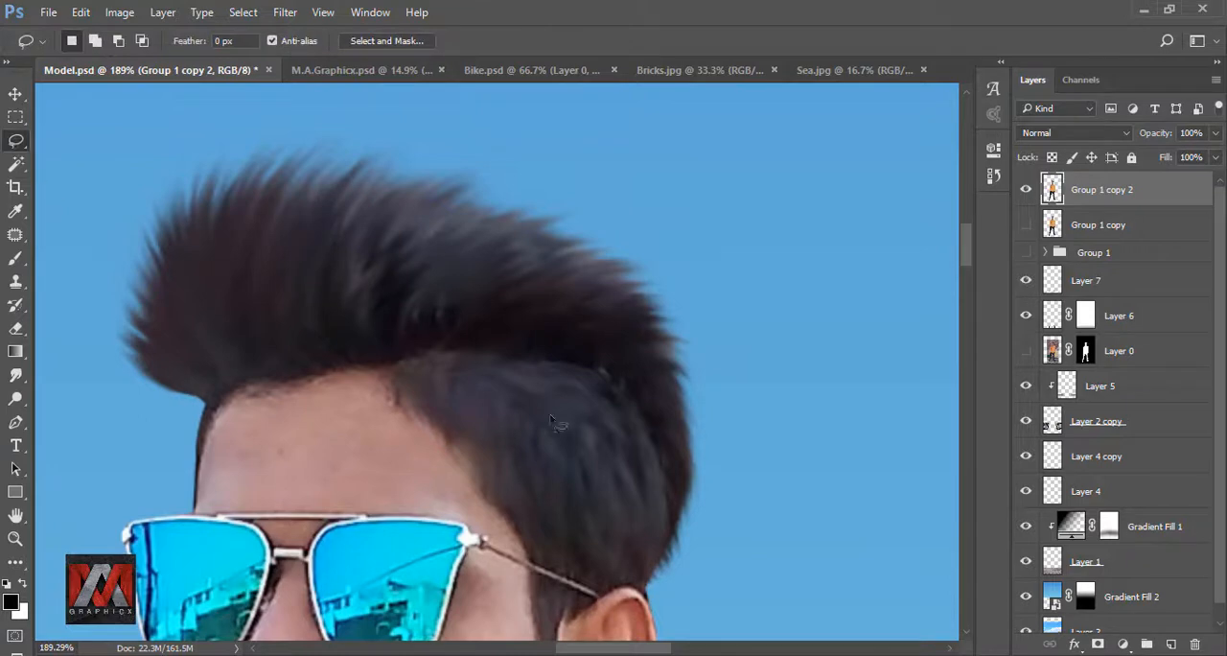
mouse_move(704, 343)
mouse_down()
mouse_move(595, 515)
mouse_move(642, 557)
mouse_move(774, 463)
mouse_move(715, 319)
mouse_up()
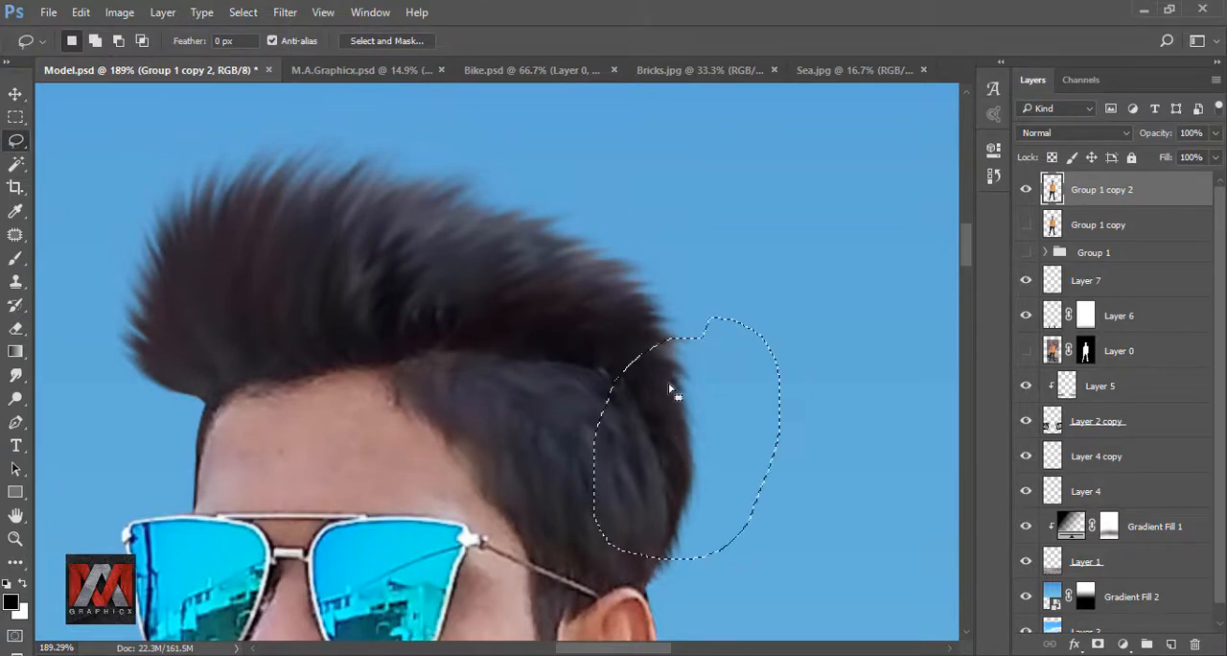
right_click(664, 389)
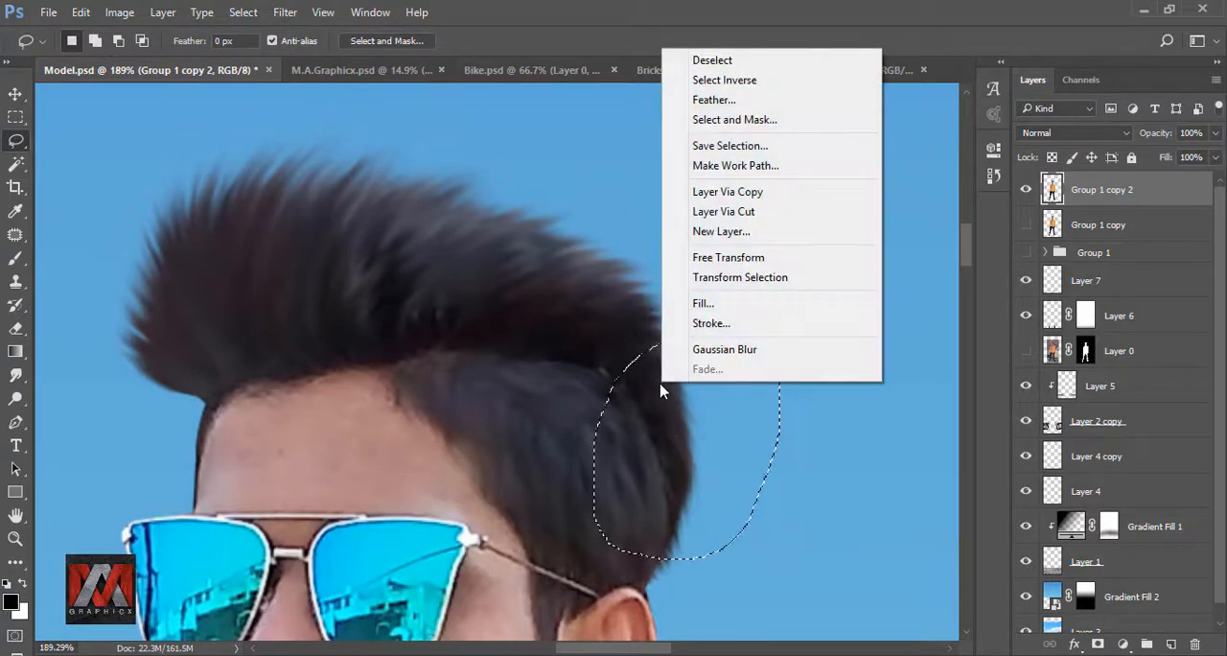
click(736, 197)
drag(1089, 191, 1070, 231)
- Flip the copied hair patch horizontally and position it behind the front temple, beneath the quiff
key(ctrl+t)
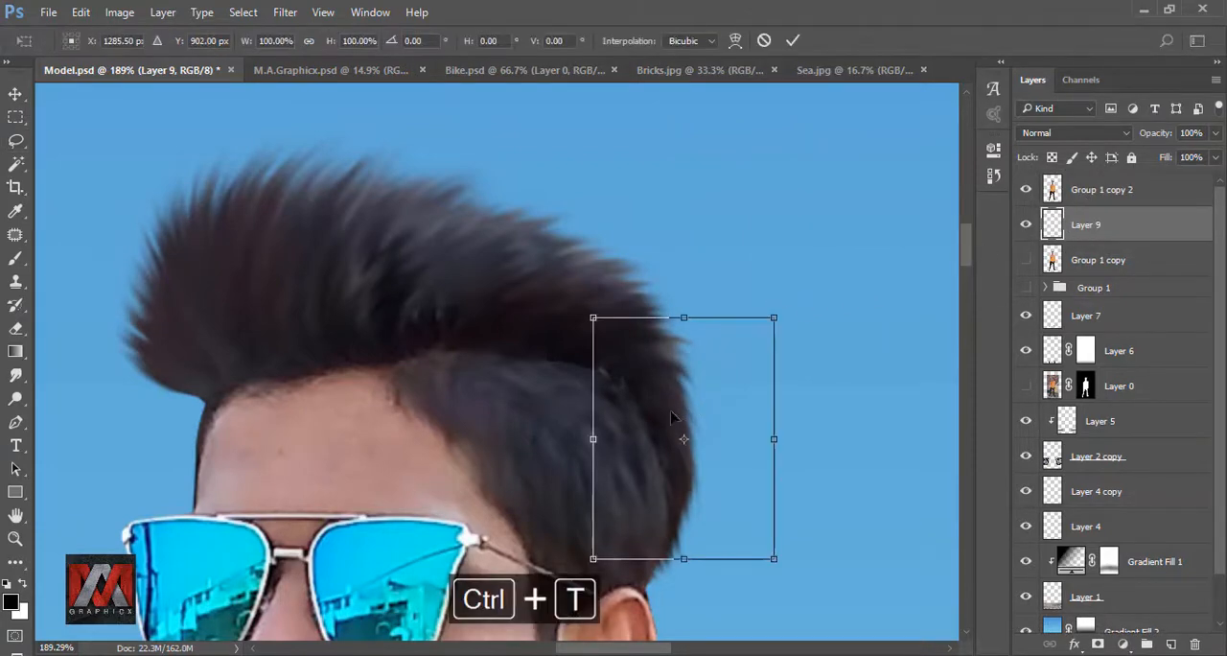
drag(666, 417, 211, 393)
click(278, 351)
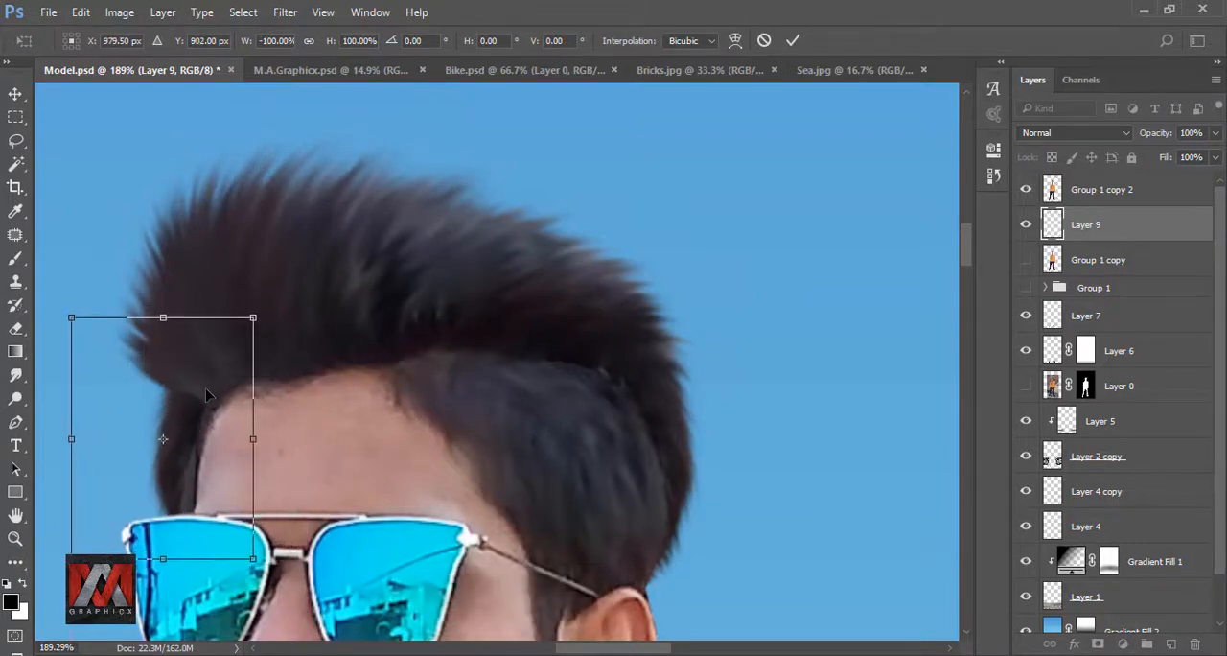
click(792, 40)
scroll(422, 317, down, 5)
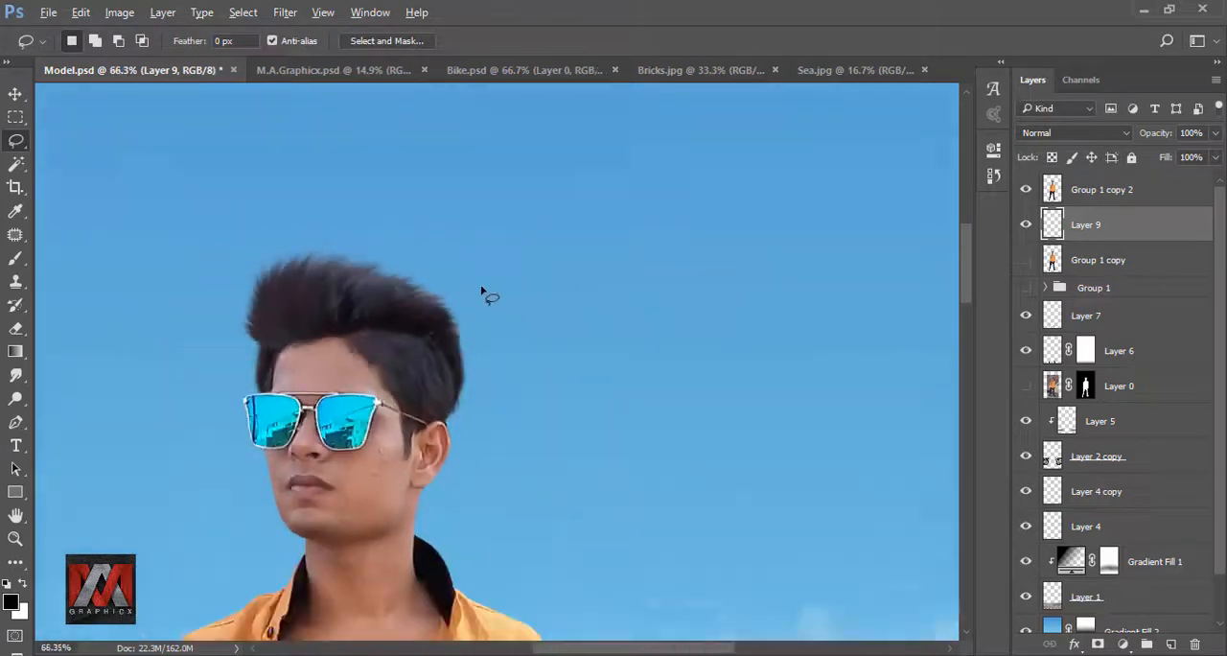
scroll(422, 324, up, 6)
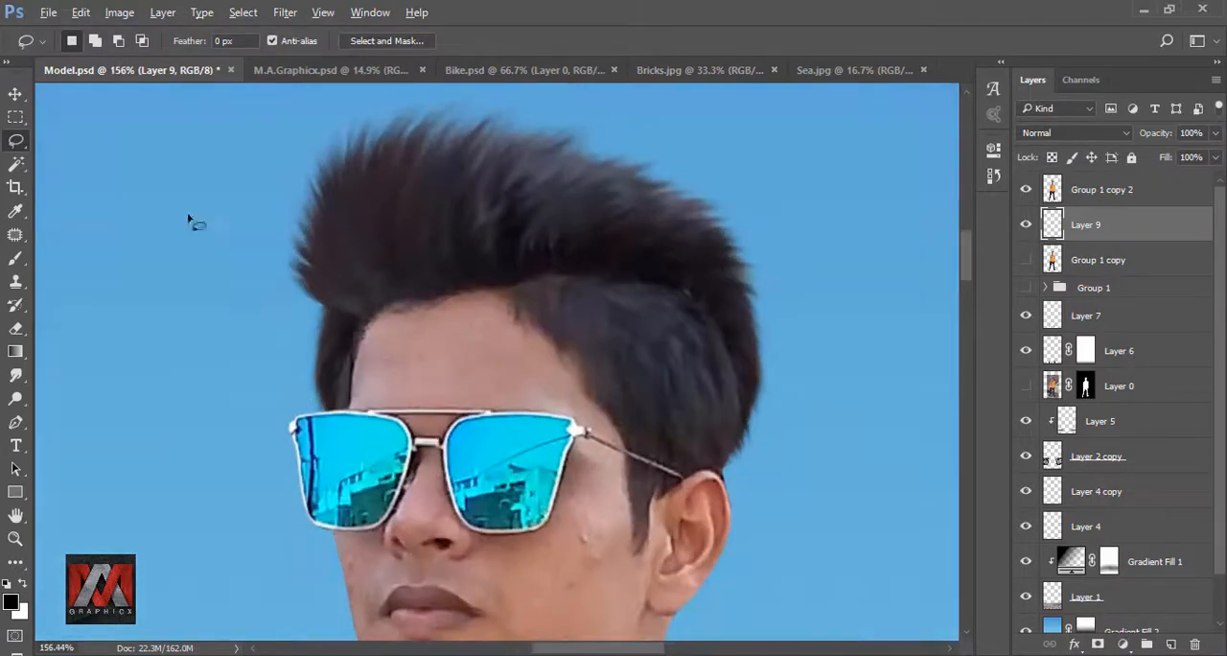
click(16, 93)
drag(329, 365, 335, 362)
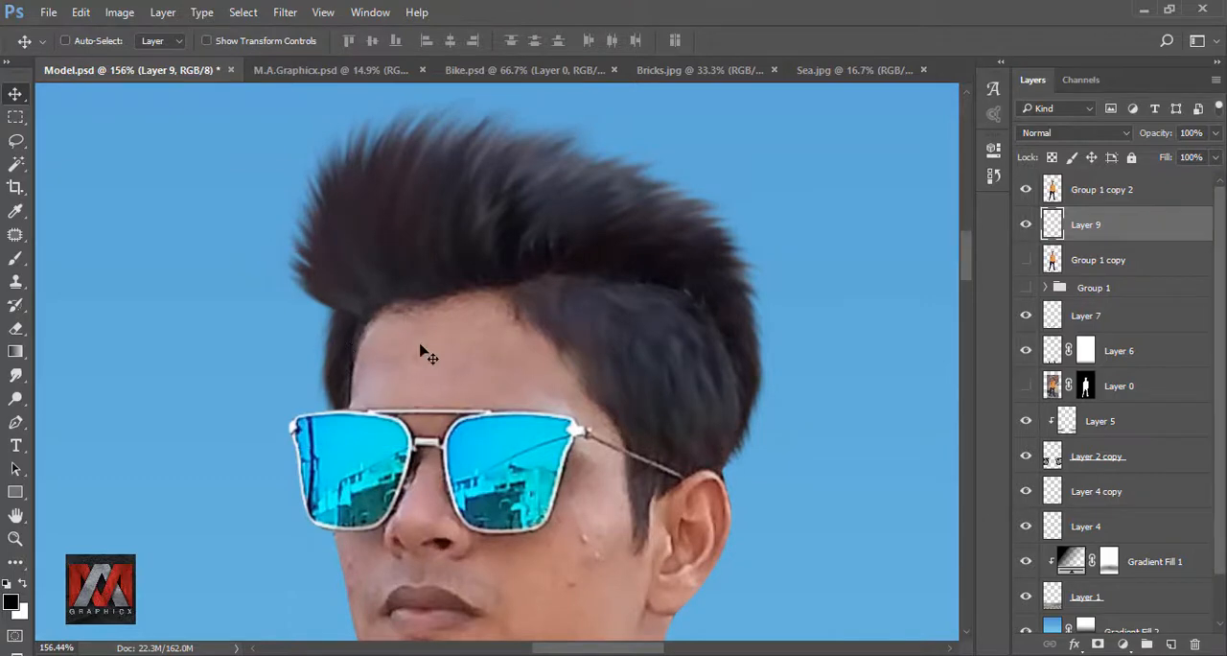
- Blend the front temple hairline on Group 1 copy 2 into the hair patch with a 10-pixel soft eraser, and check the whole image
click(1052, 191)
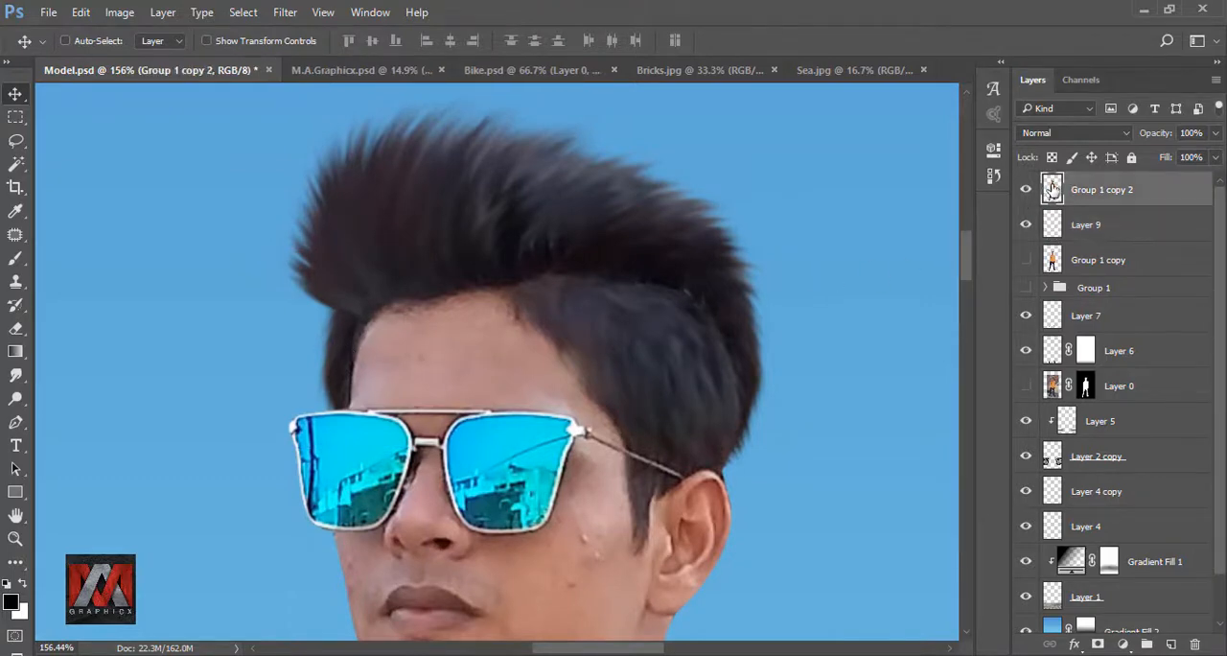
click(15, 328)
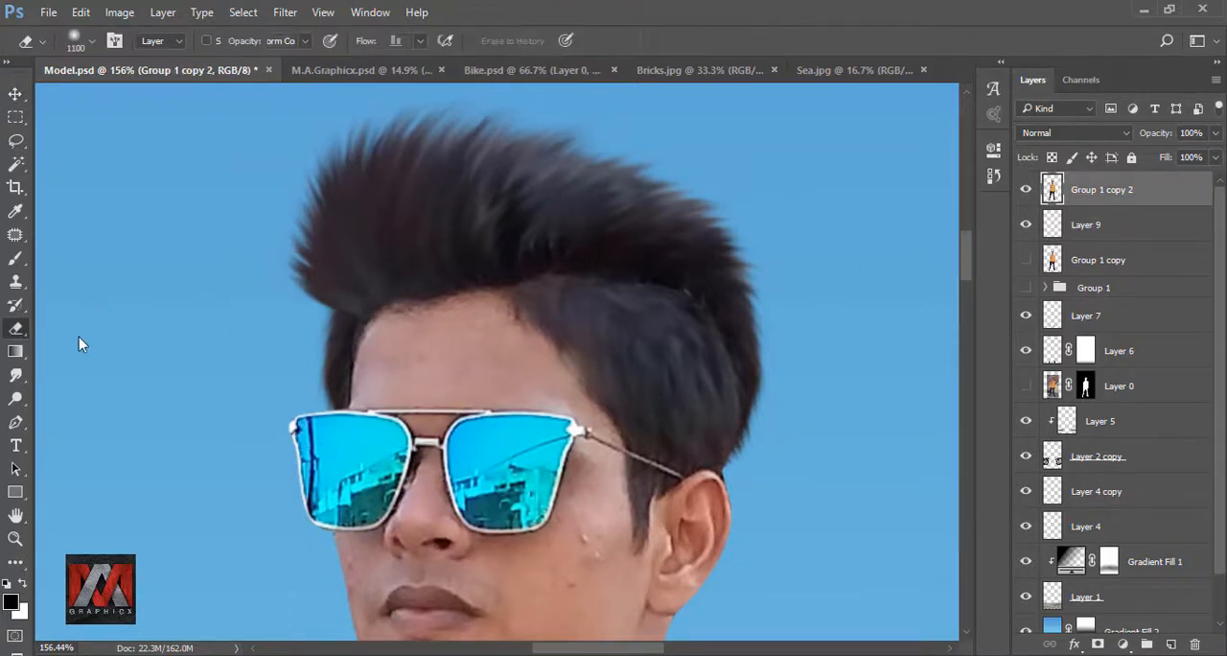
key(bracketright)
key(bracketright)
key(bracketright)
key(bracketright)
key(bracketright)
key(bracketright)
key(bracketleft)
key(bracketleft)
key(bracketleft)
key(bracketleft)
key(bracketleft)
key(bracketleft)
key(bracketleft)
key(bracketleft)
key(bracketleft)
key(bracketleft)
key(bracketleft)
key(bracketleft)
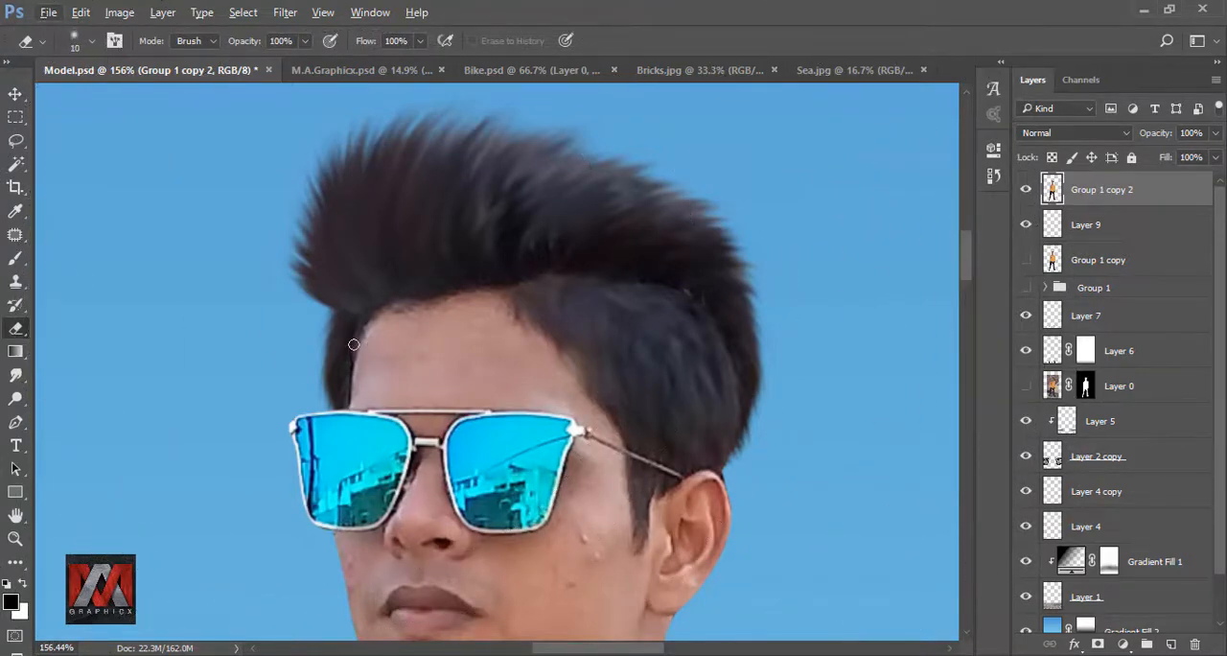
scroll(354, 345, up, 5)
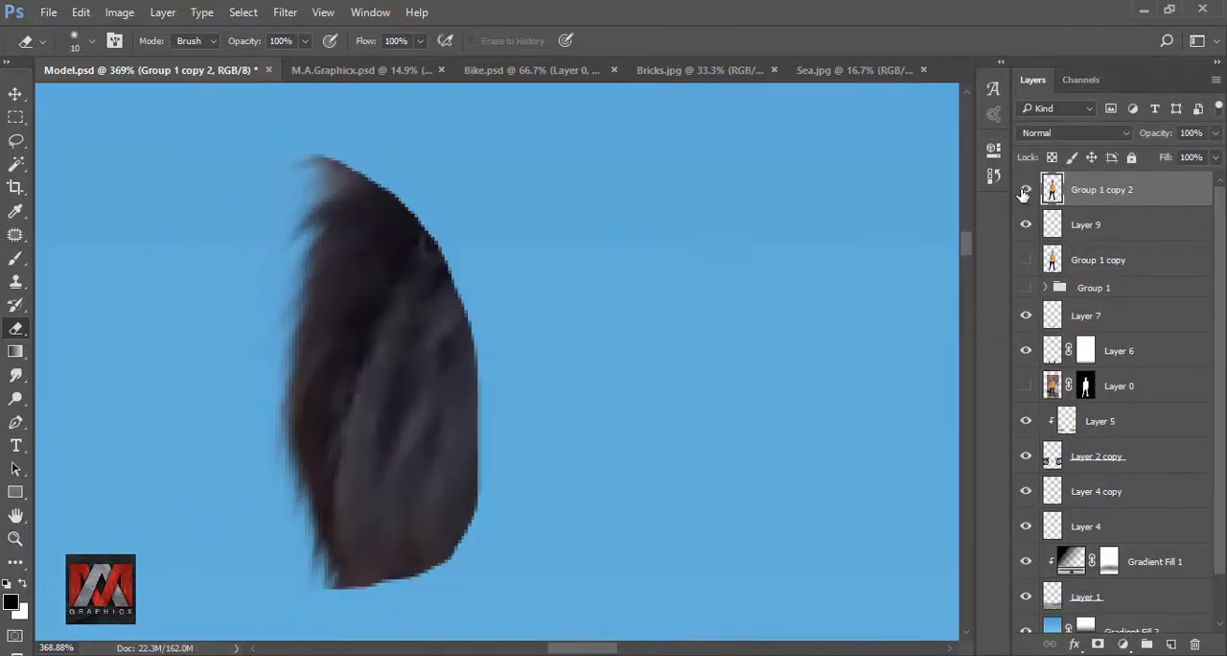
scroll(367, 315, down, 2)
scroll(328, 290, up, 1)
scroll(329, 290, up, 1)
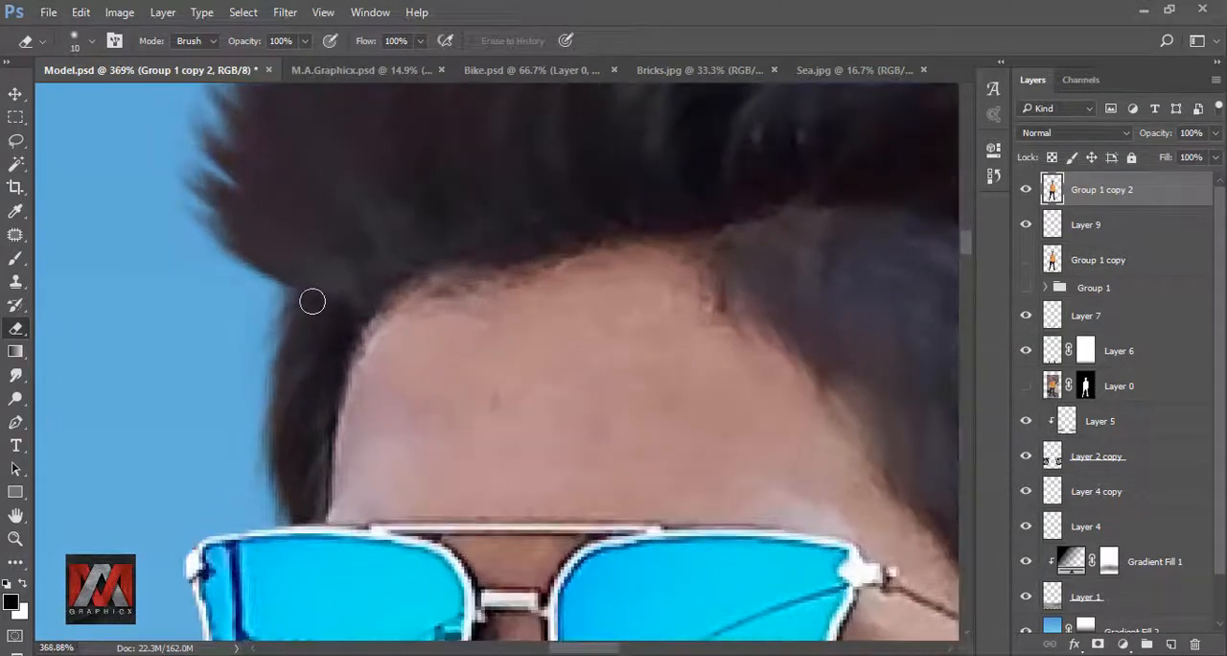
scroll(314, 334, down, 8)
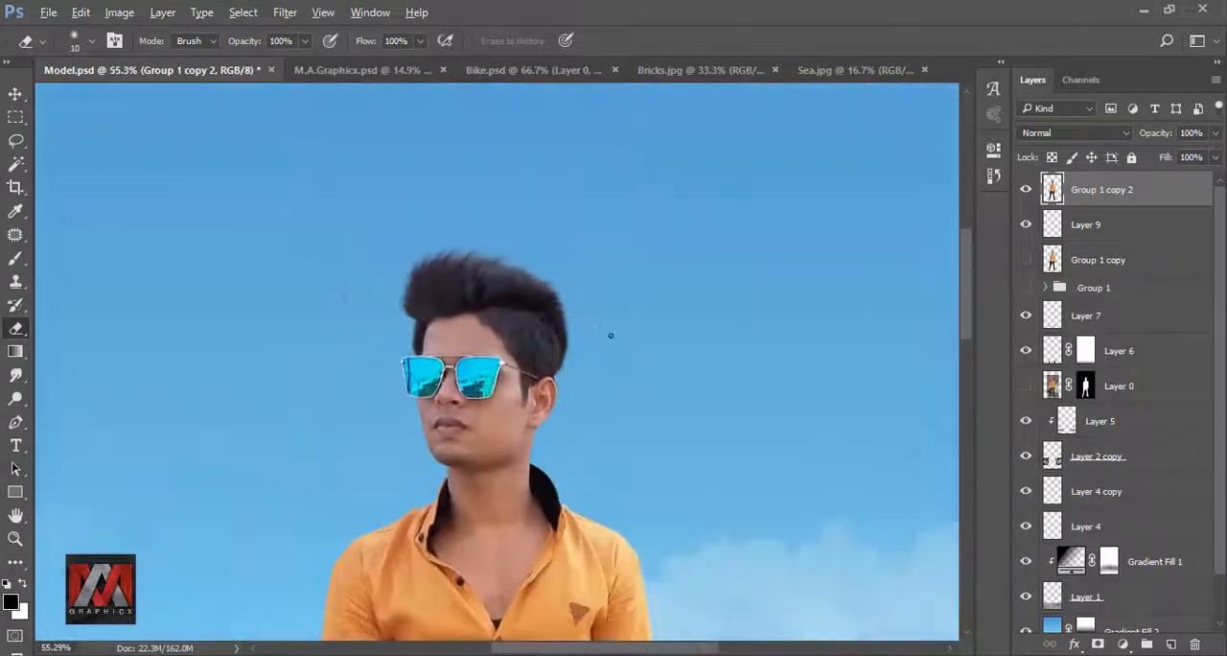
key(ctrl+0)
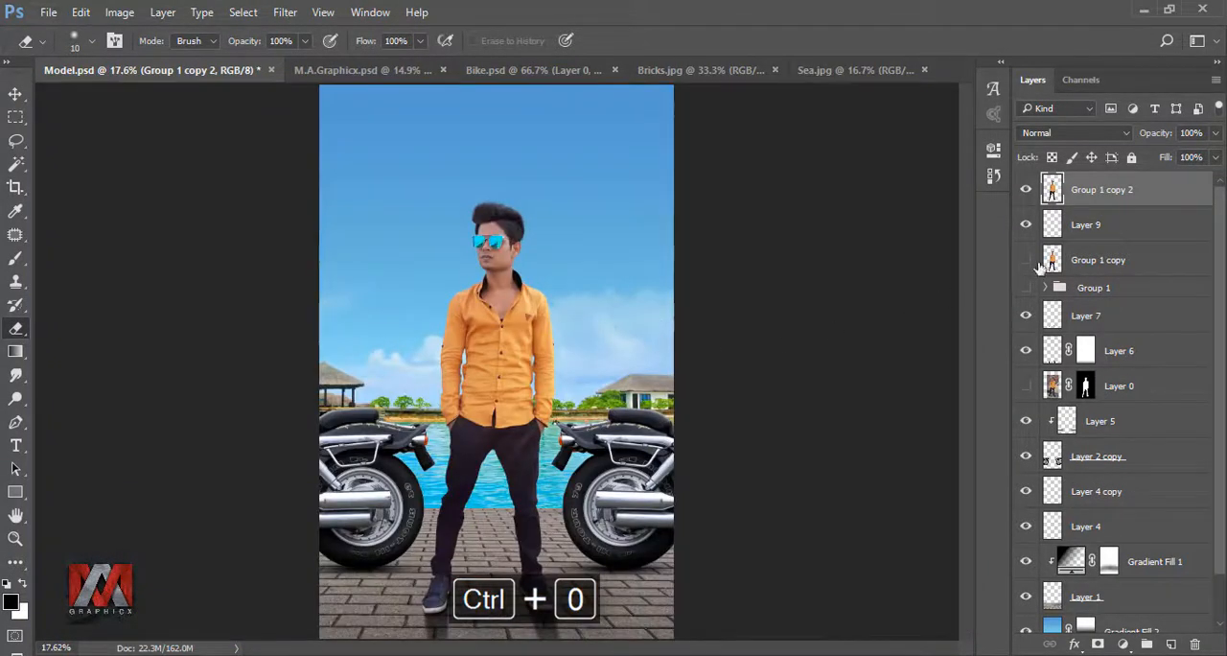
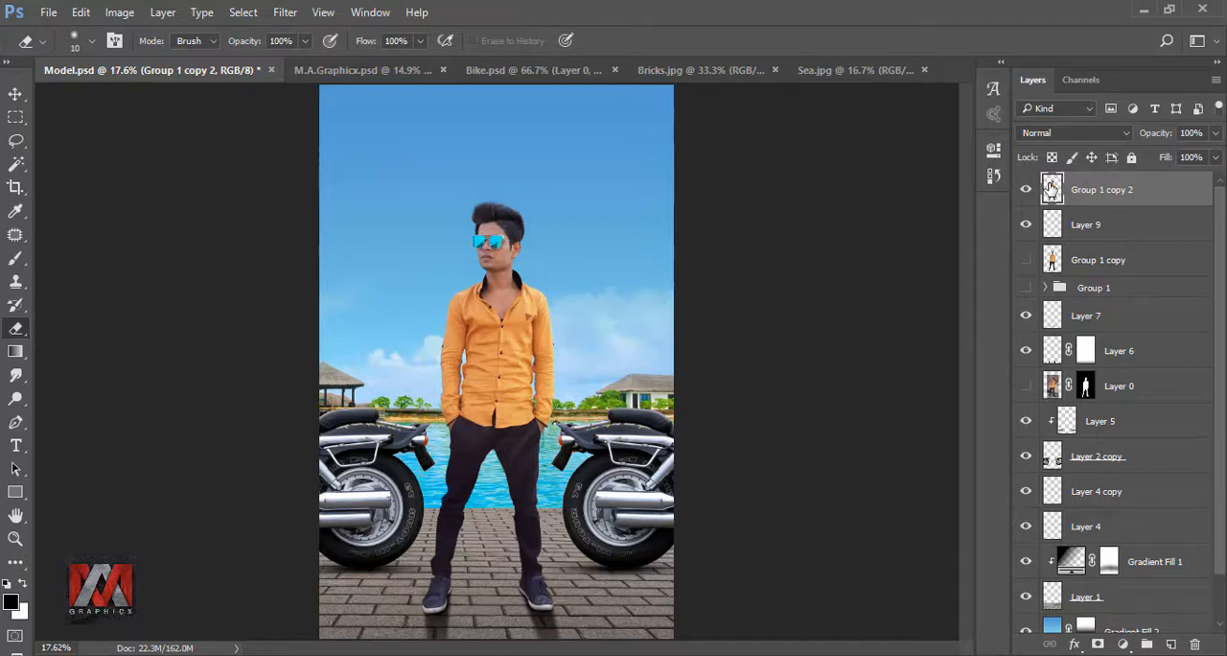
- Duplicate the Group 1 copy 2 layer and hide the original
scroll(486, 206, up, 10)
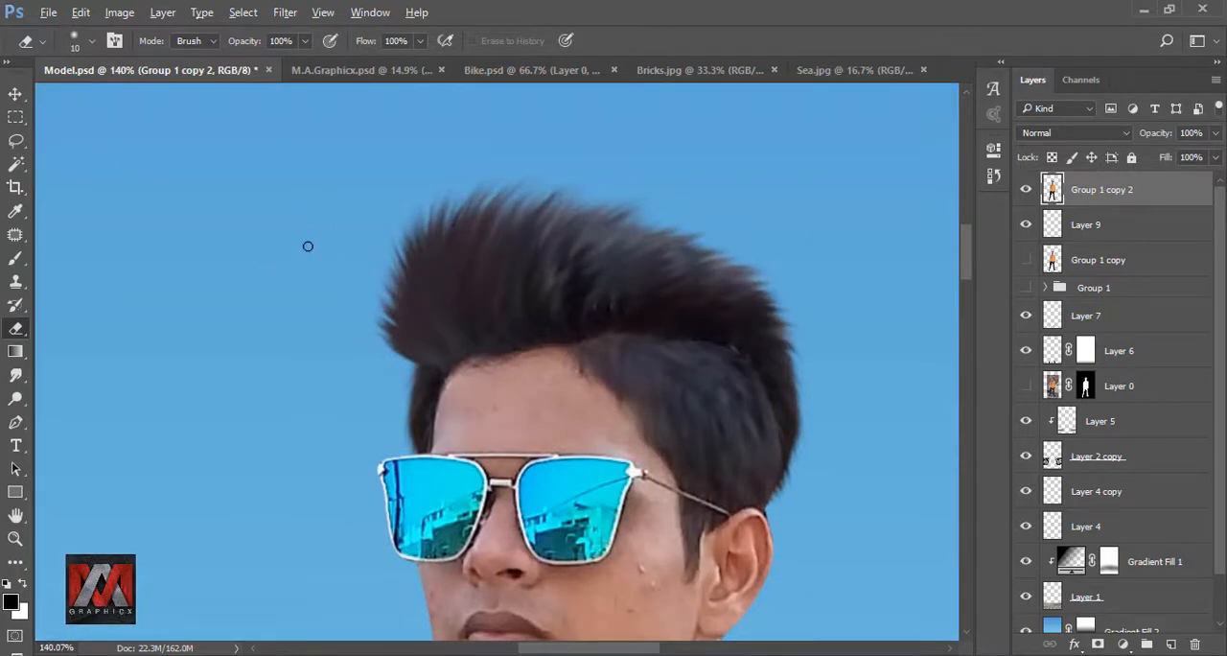
scroll(308, 242, down, 5)
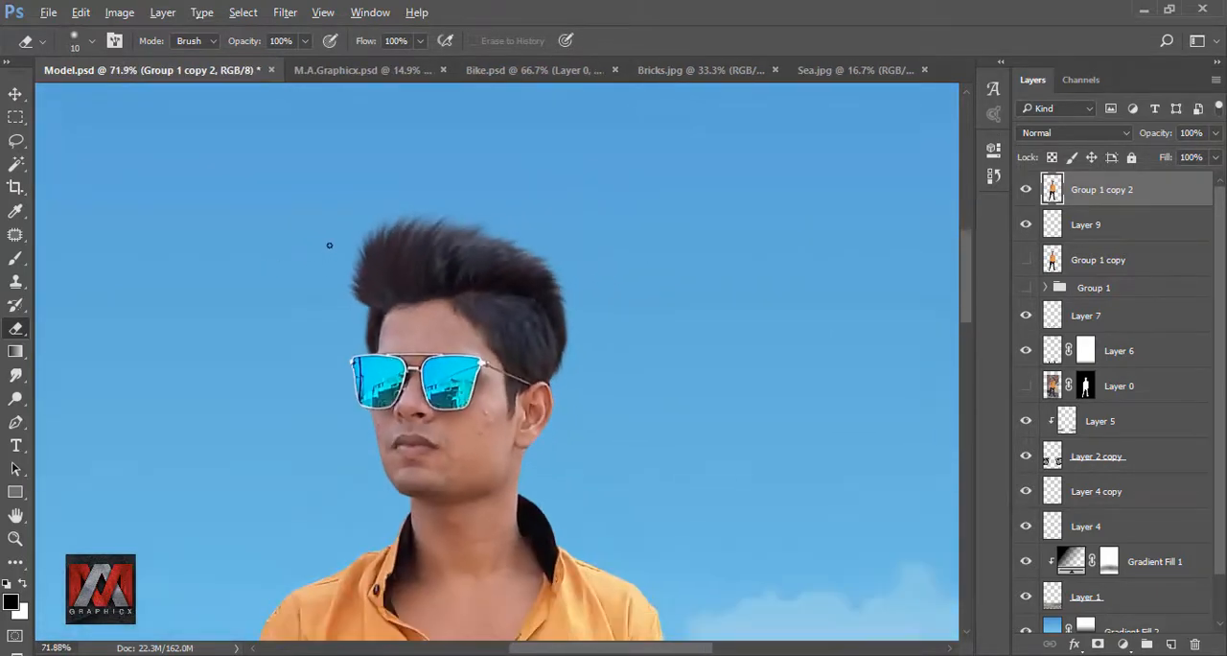
key(ctrl+0)
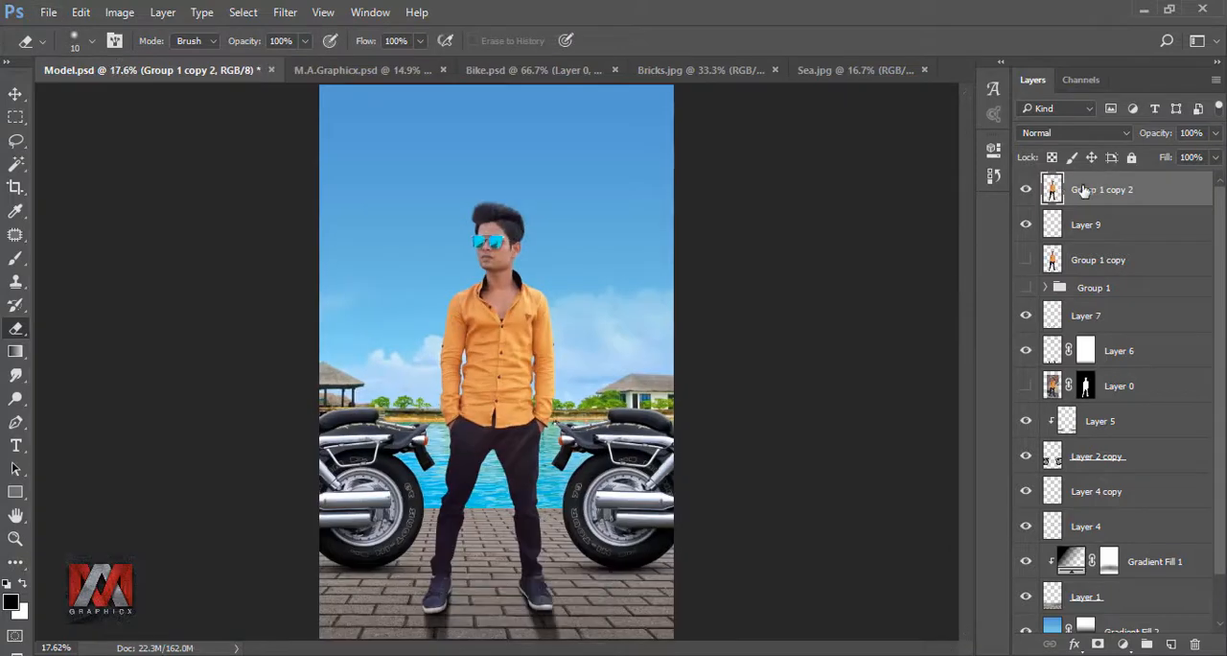
key(ctrl+j)
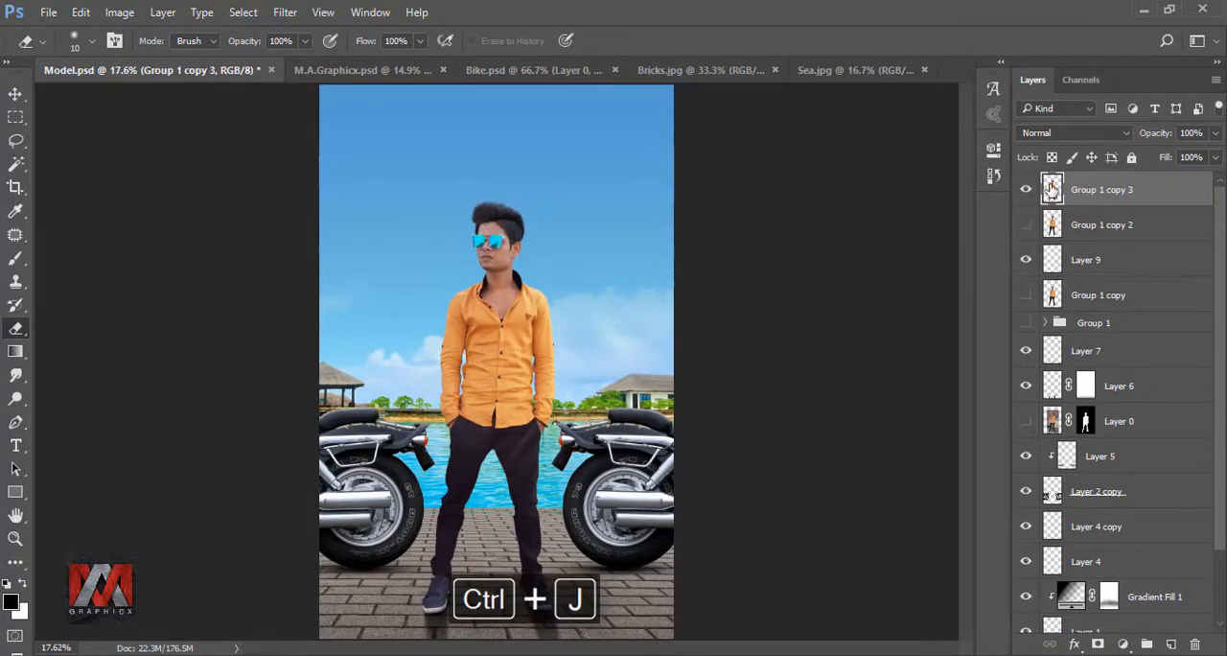
- Load the pixels of the Group 1 copy 3 layer as a selection around the model
scroll(493, 232, up, 8)
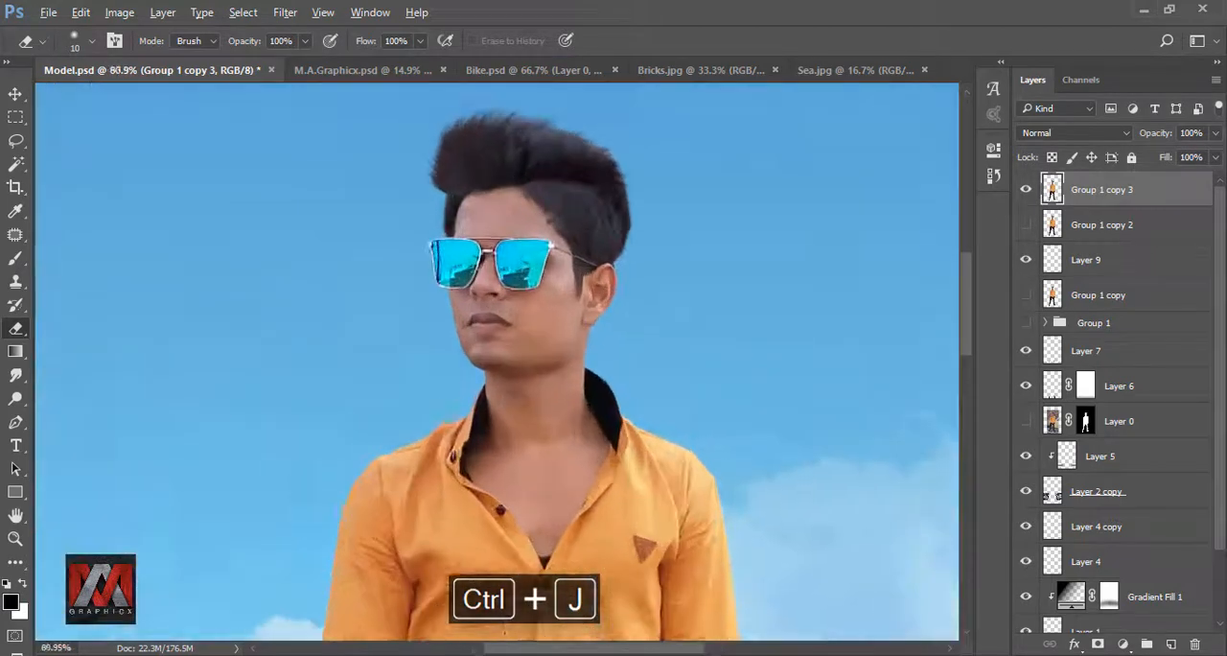
drag(587, 394, 588, 375)
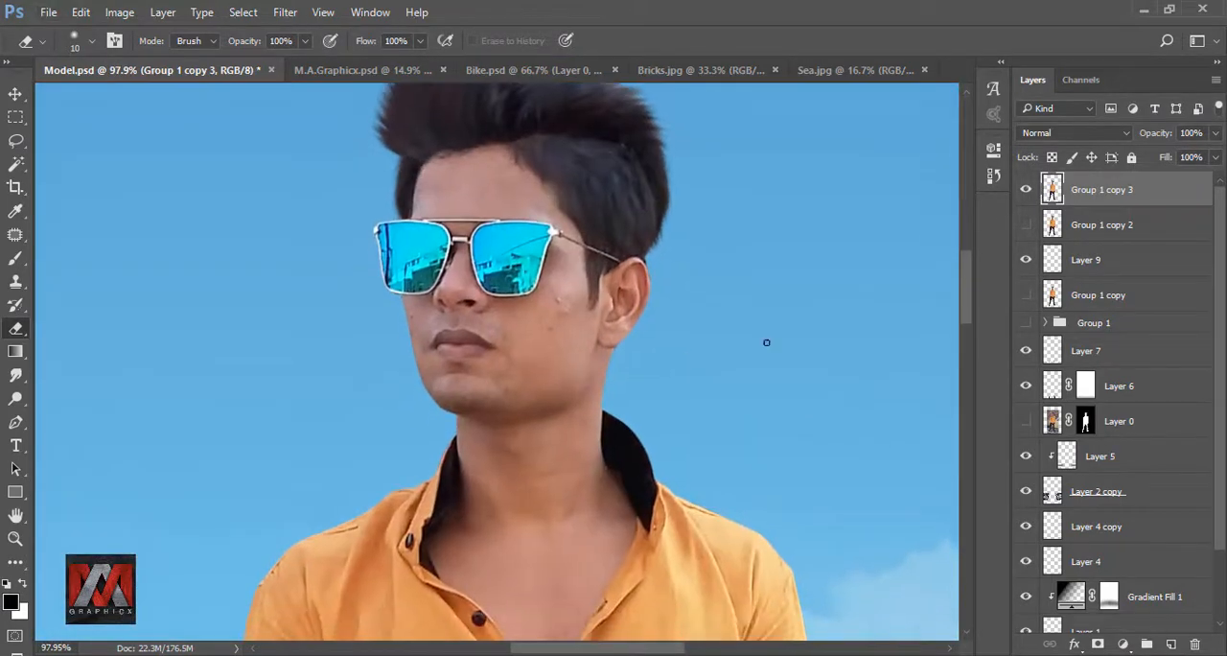
right_click(1052, 189)
click(1062, 246)
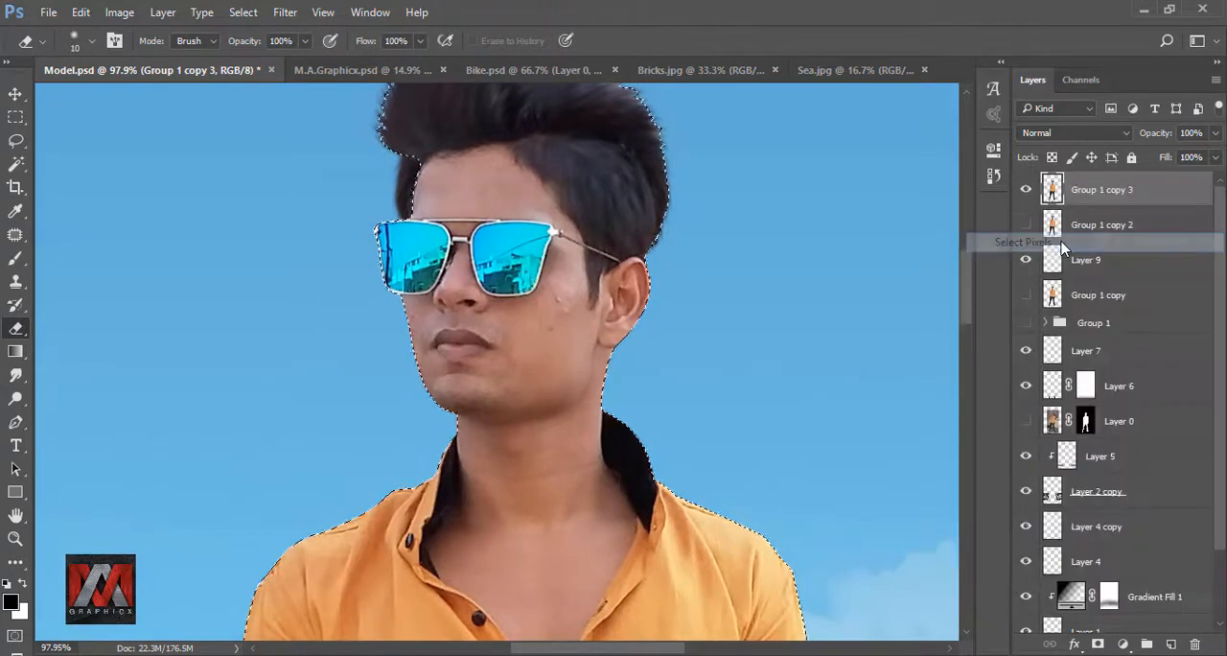
drag(524, 208, 503, 254)
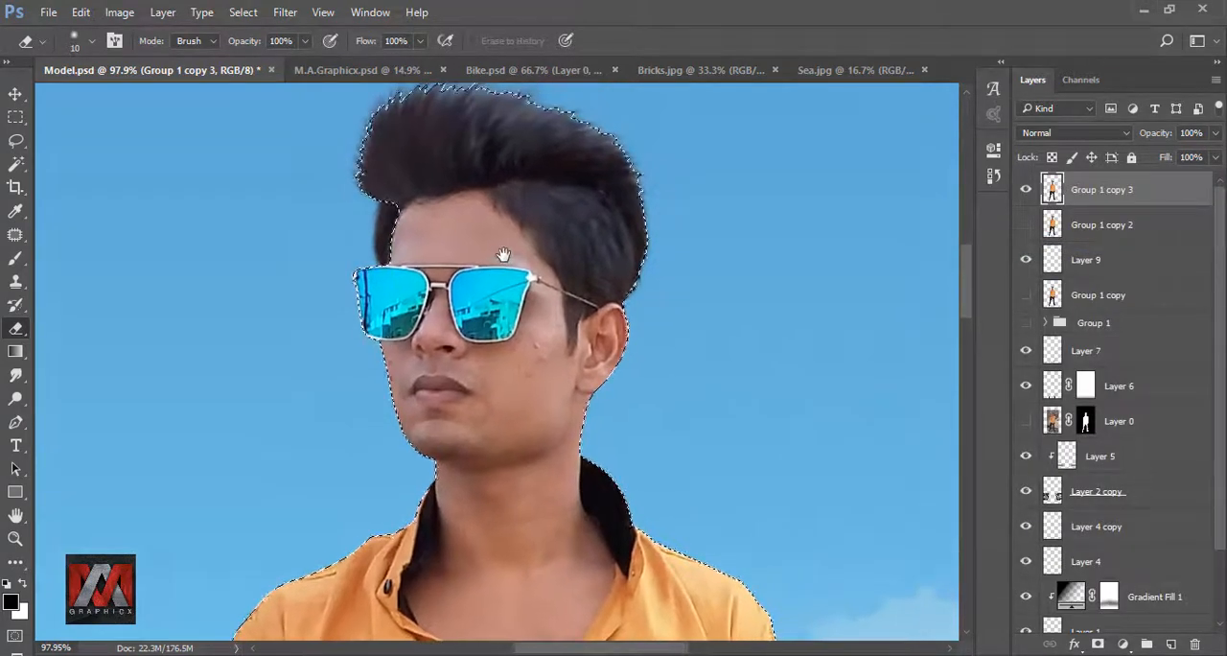
- Set up the Smudge tool with the 65-pixel brush preset reduced to 40 pixels and the strength set to 41%
click(15, 375)
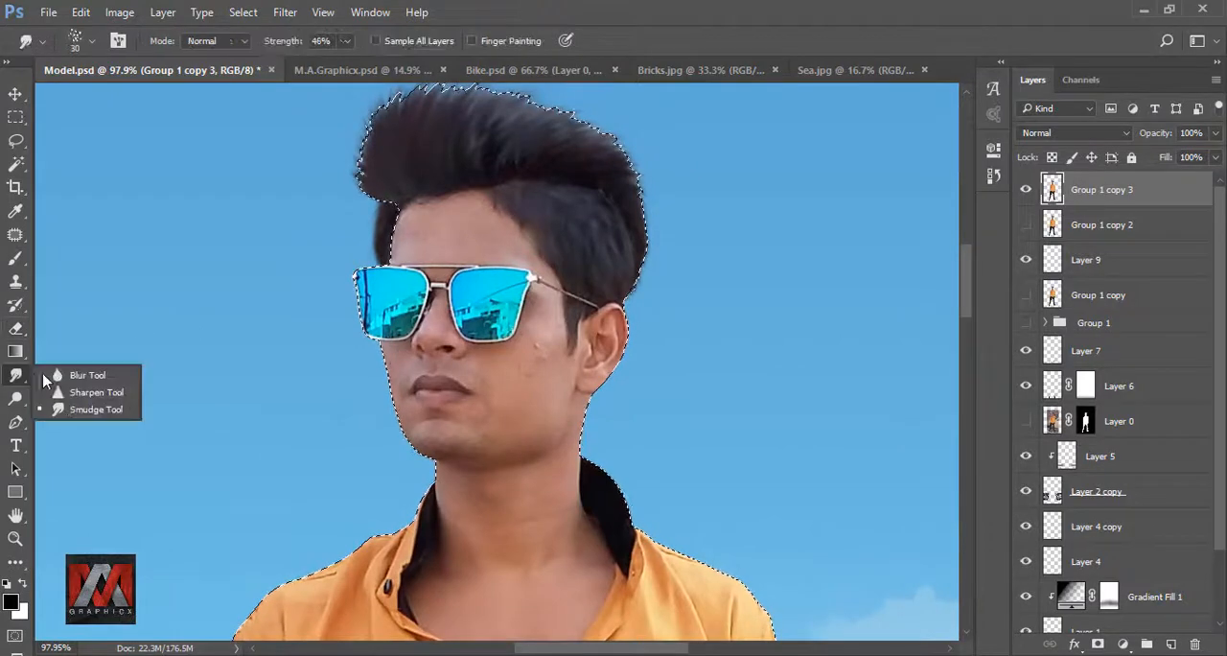
click(94, 410)
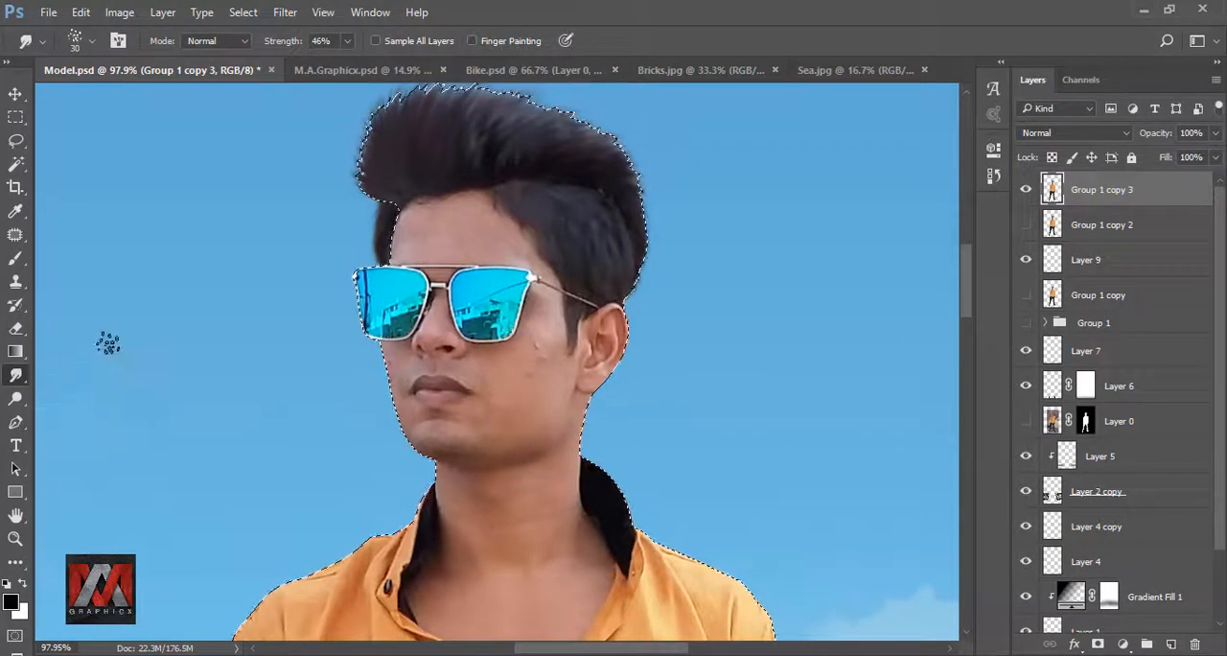
click(73, 39)
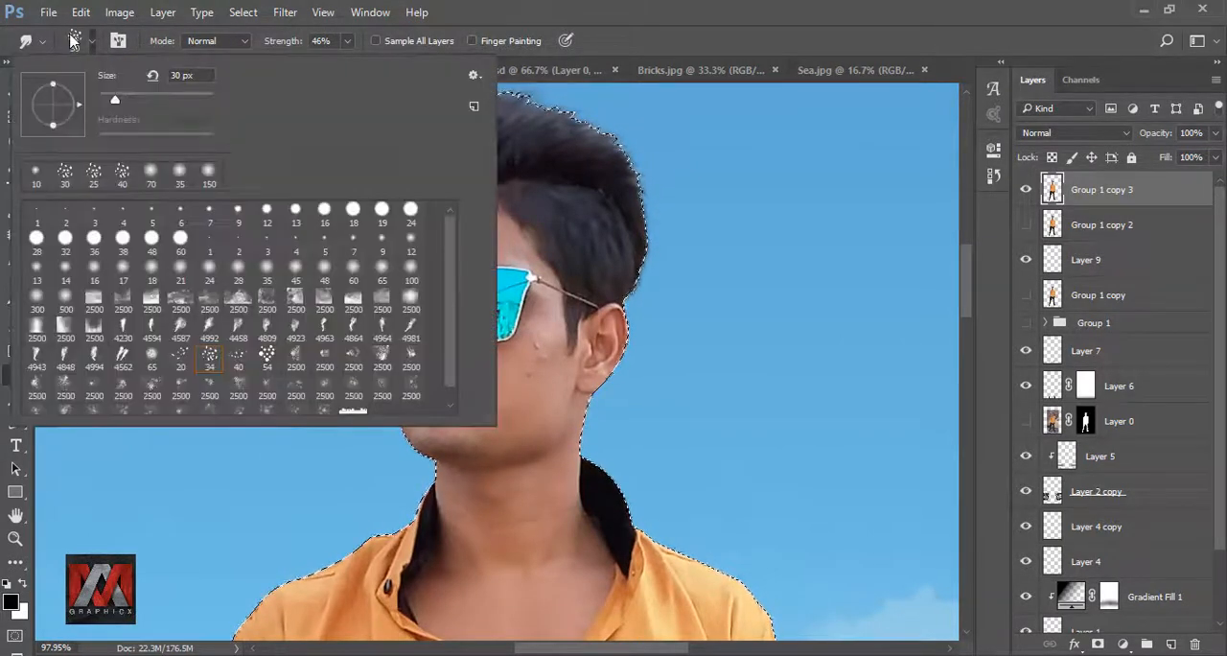
click(153, 362)
click(680, 48)
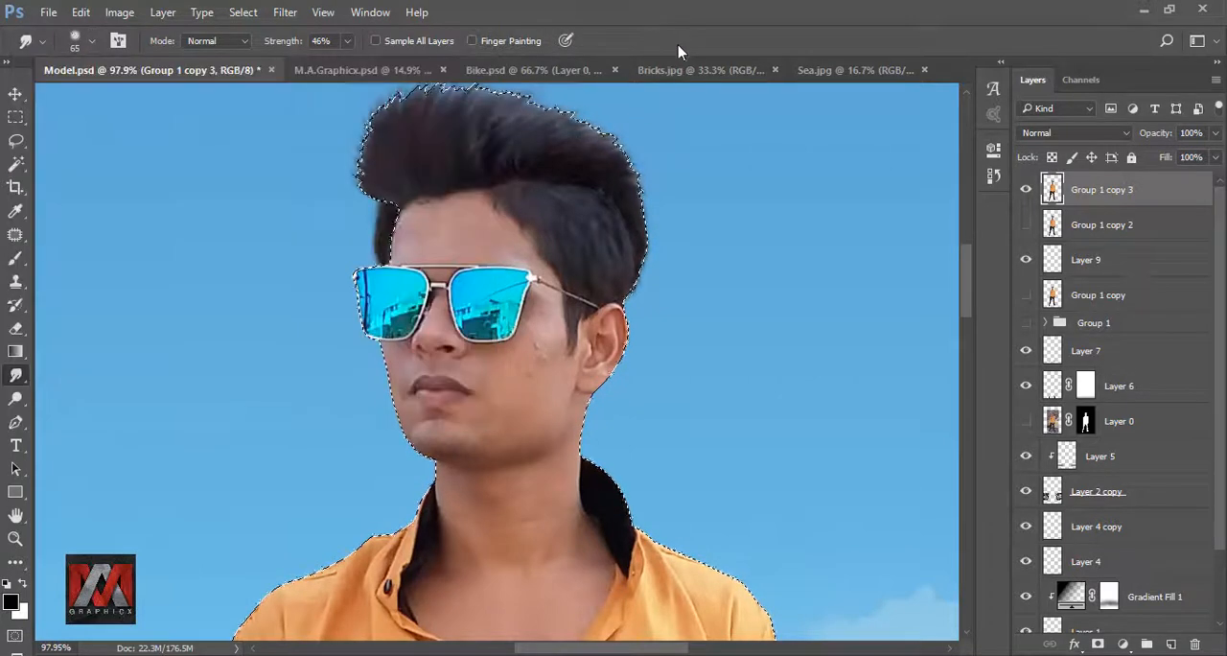
scroll(465, 221, up, 7)
key(bracketleft)
key(bracketleft)
key(bracketleft)
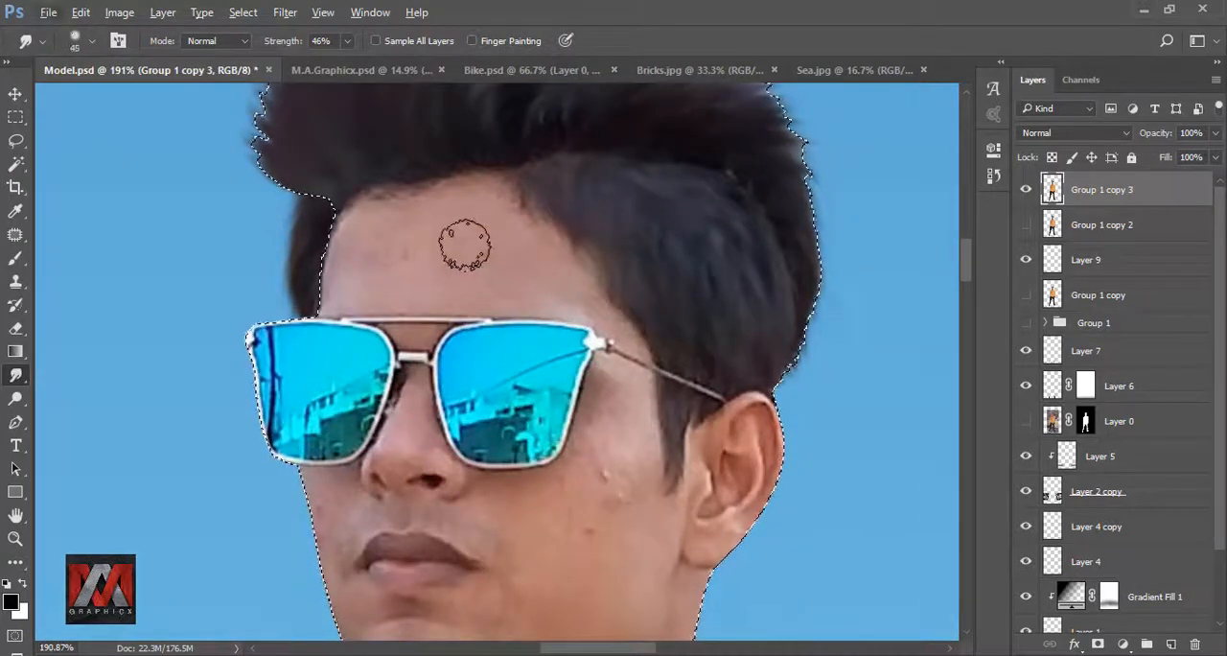
key(bracketleft)
click(347, 40)
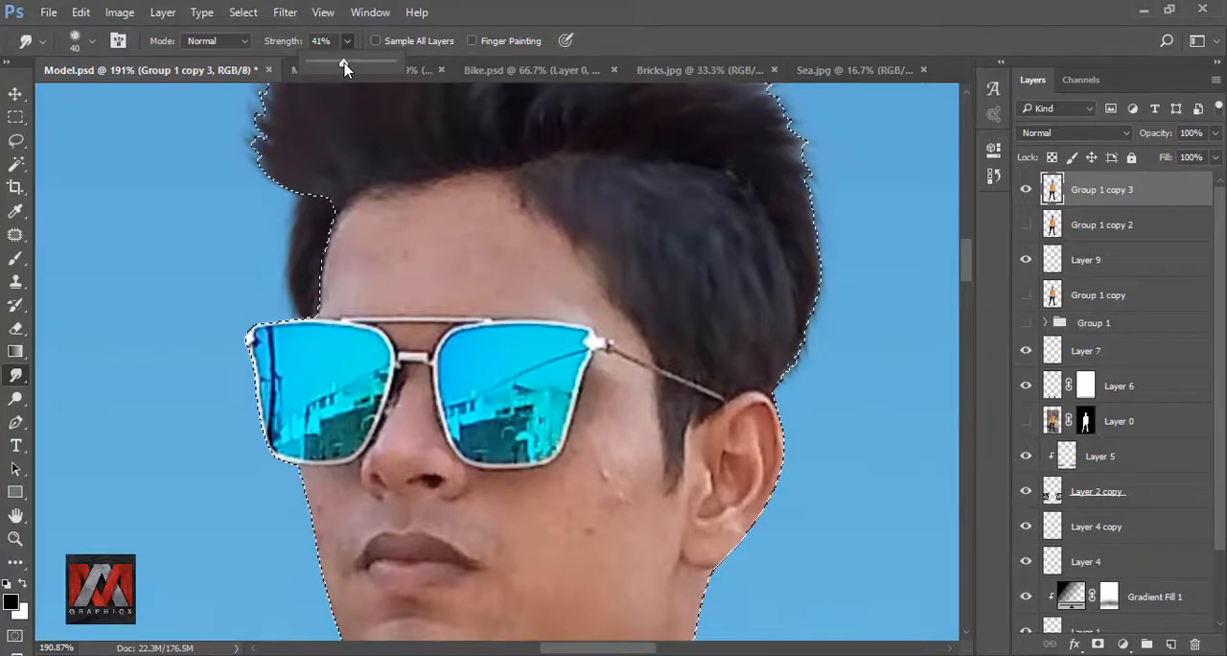
click(597, 38)
- Smooth the forehead skin with the 40-pixel Smudge brush, refine above the nose bridge at 15 pixels, and undo the last stroke
mouse_move(408, 244)
mouse_down()
mouse_move(377, 254)
mouse_move(356, 237)
mouse_move(370, 234)
mouse_move(383, 281)
mouse_move(505, 222)
mouse_move(355, 223)
mouse_move(421, 271)
mouse_move(513, 215)
mouse_move(382, 295)
mouse_move(582, 299)
mouse_move(557, 302)
mouse_move(626, 326)
mouse_move(349, 296)
mouse_up()
key(bracketleft)
key(bracketleft)
key(bracketleft)
key(bracketleft)
key(bracketleft)
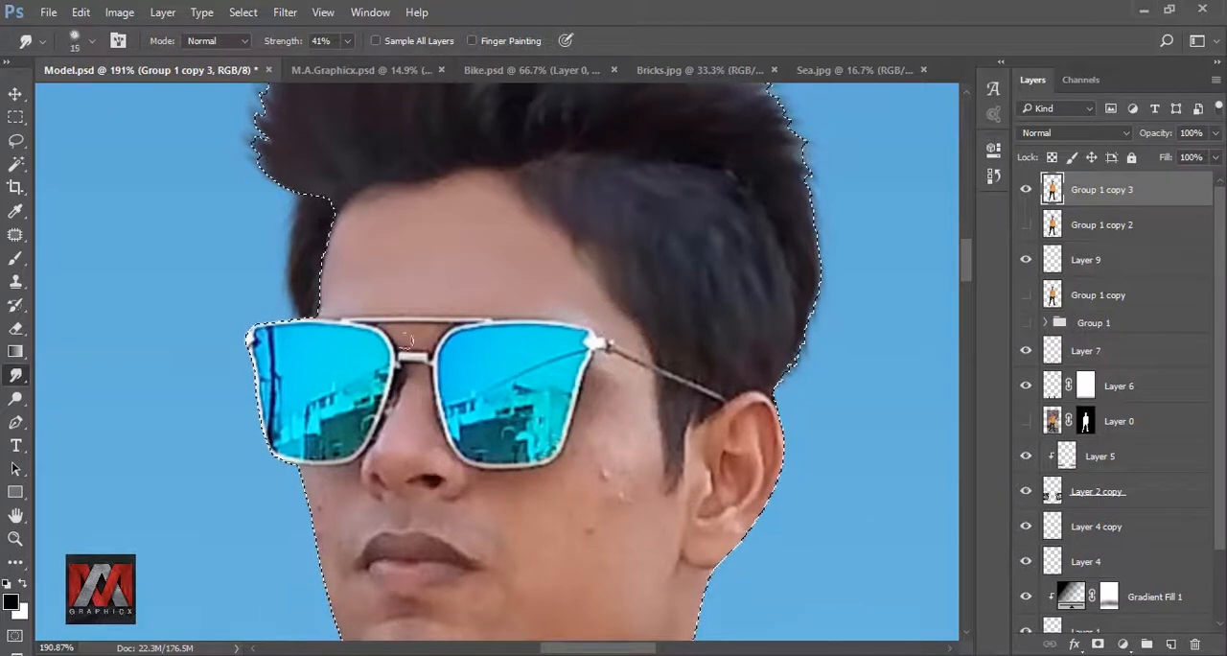
key(bracketright)
key(bracketright)
key(ctrl+z)
- Smudge the cheek skin below the sunglasses smooth with a brush of up to 40 pixels
mouse_move(581, 495)
mouse_down()
mouse_move(493, 333)
mouse_move(559, 313)
mouse_up()
key(bracketright)
key(bracketright)
key(bracketright)
mouse_move(547, 363)
mouse_down()
mouse_move(483, 335)
mouse_move(459, 360)
mouse_move(495, 390)
mouse_up()
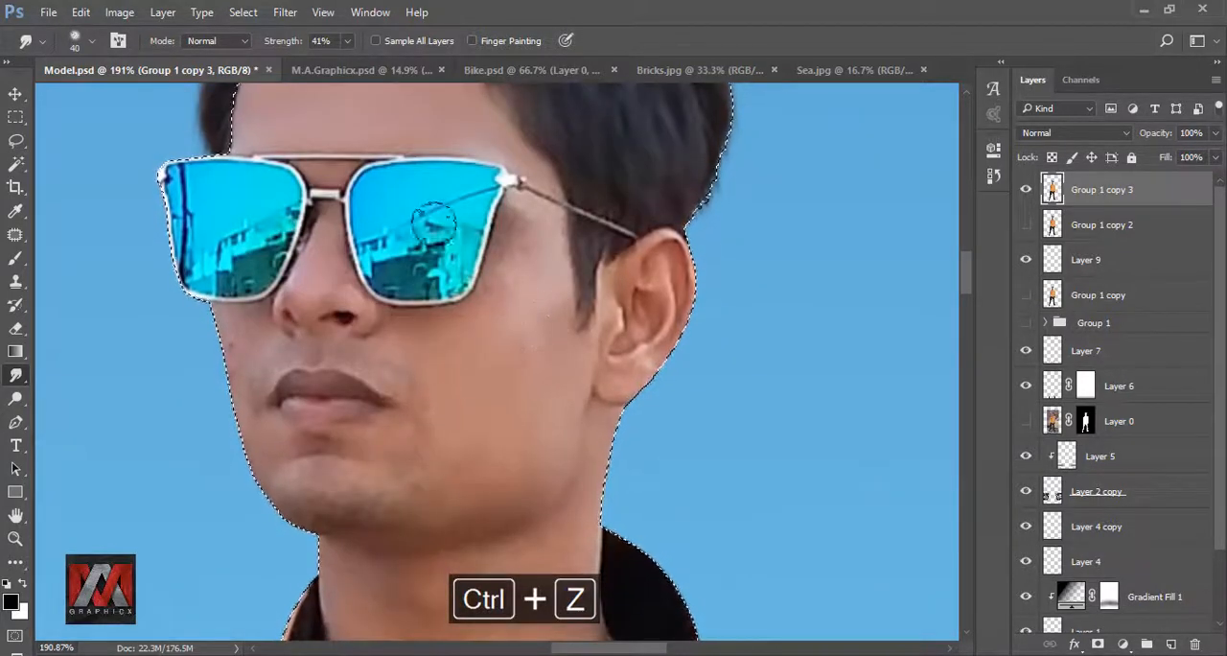
- Smooth the chin, jaw and skin around the mouth at 22% smudge strength with a 25-pixel brush
key(2)
key(2)
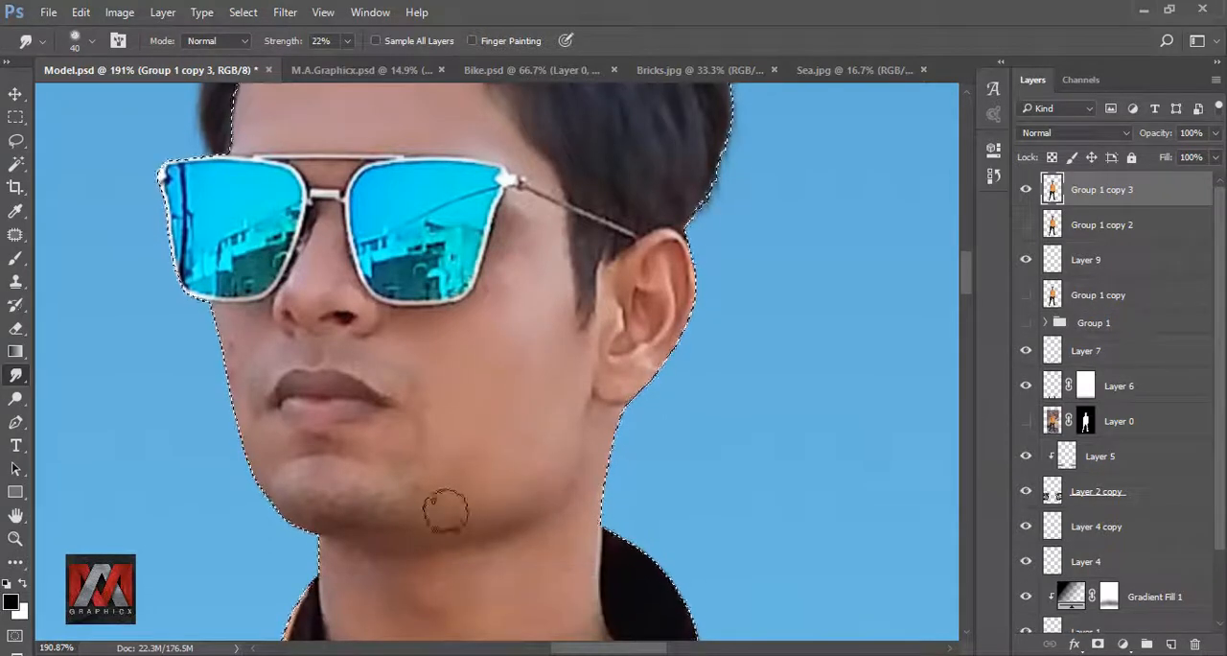
key(bracketleft)
key(bracketleft)
key(bracketleft)
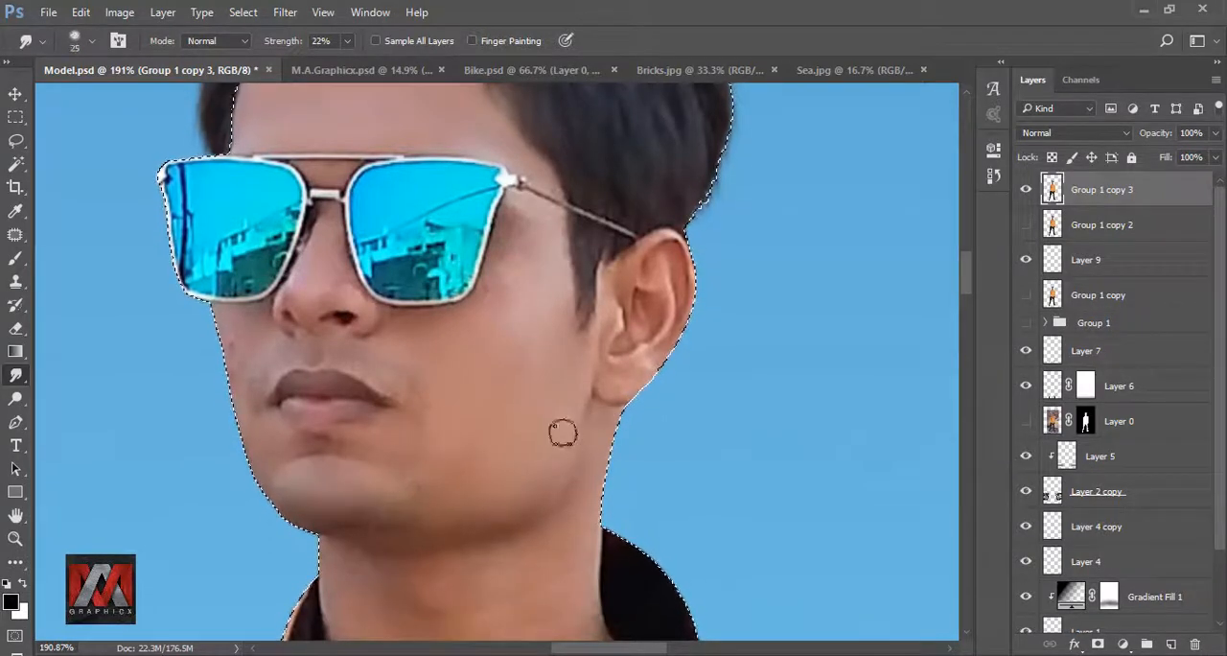
key(bracketright)
key(ctrl+z)
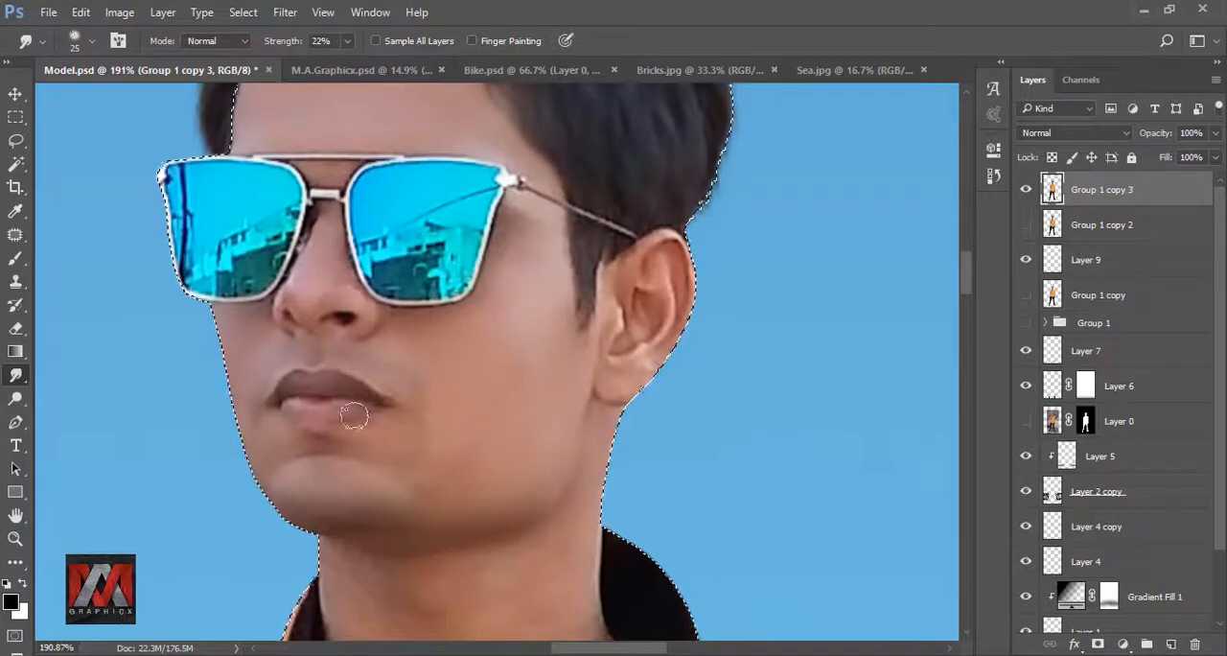
- Smooth the skin around the ear and along the rear jawline with a 20-pixel Smudge brush
drag(617, 330, 424, 403)
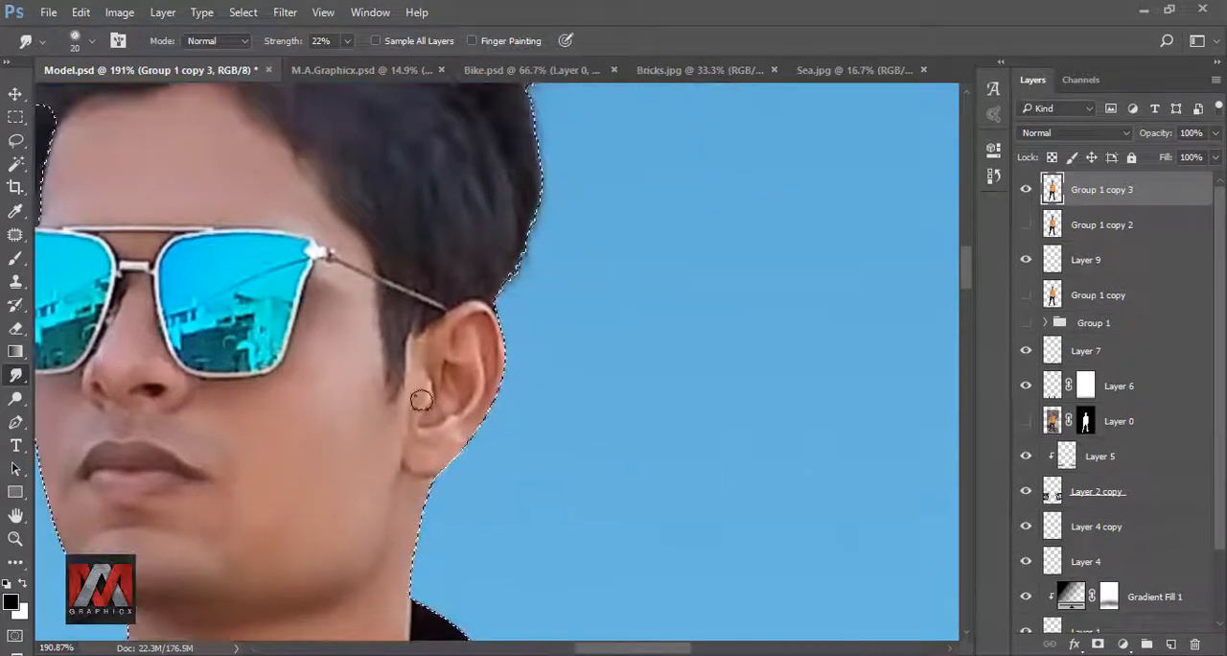
scroll(427, 351, down, 5)
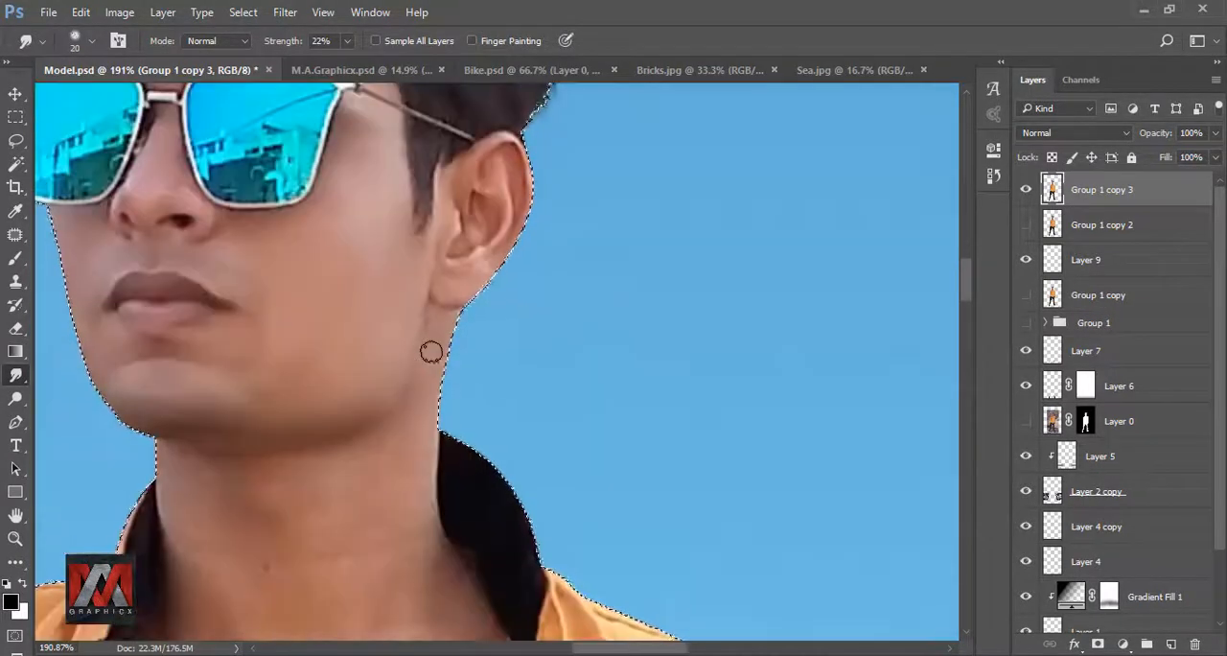
drag(409, 351, 419, 342)
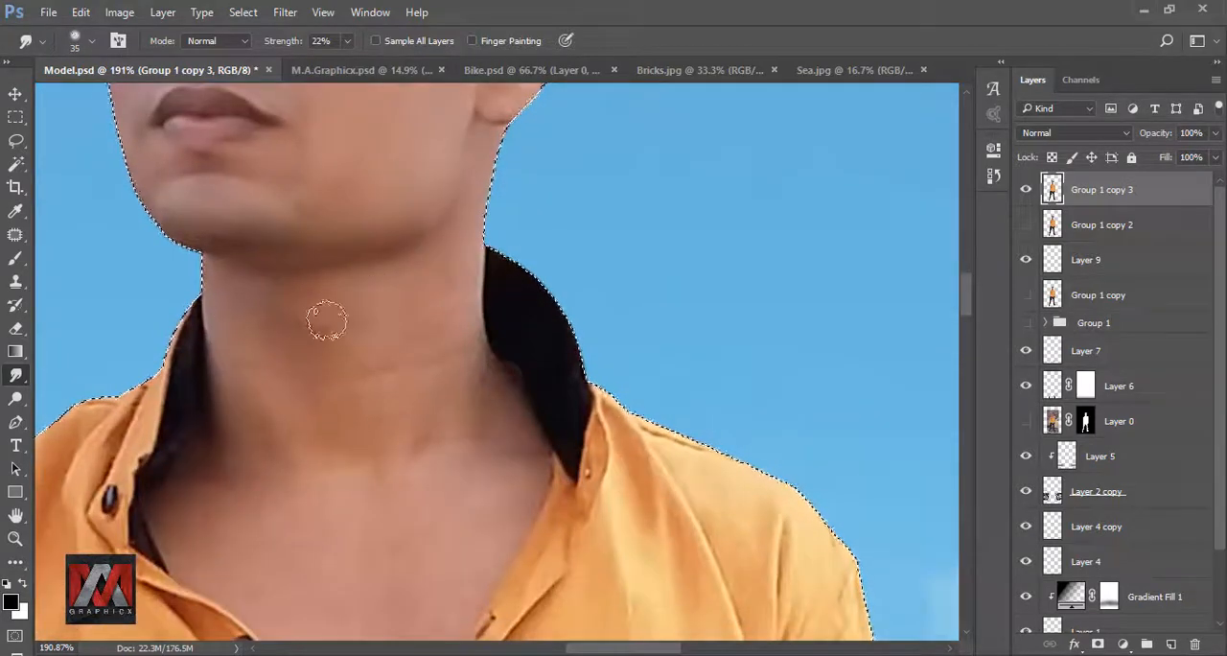
- Smudge the neck and open-collar chest skin smooth, enlarging the brush from 35 to 50 pixels
drag(252, 499, 275, 378)
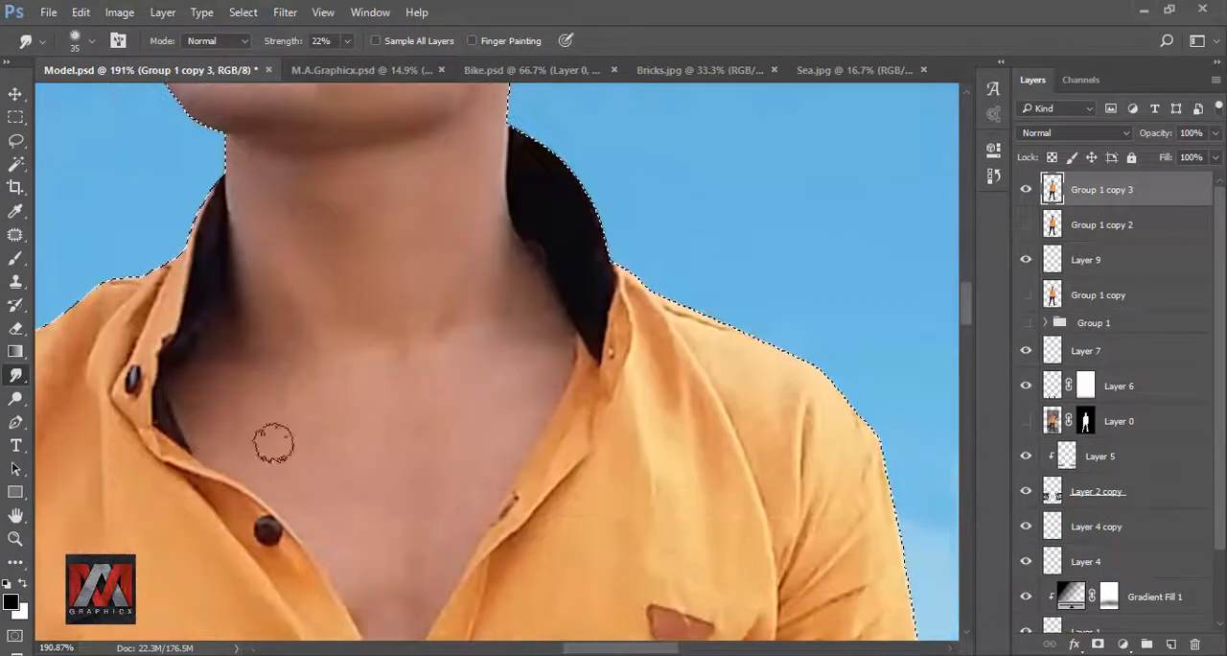
key(bracketright)
key(bracketright)
key(bracketright)
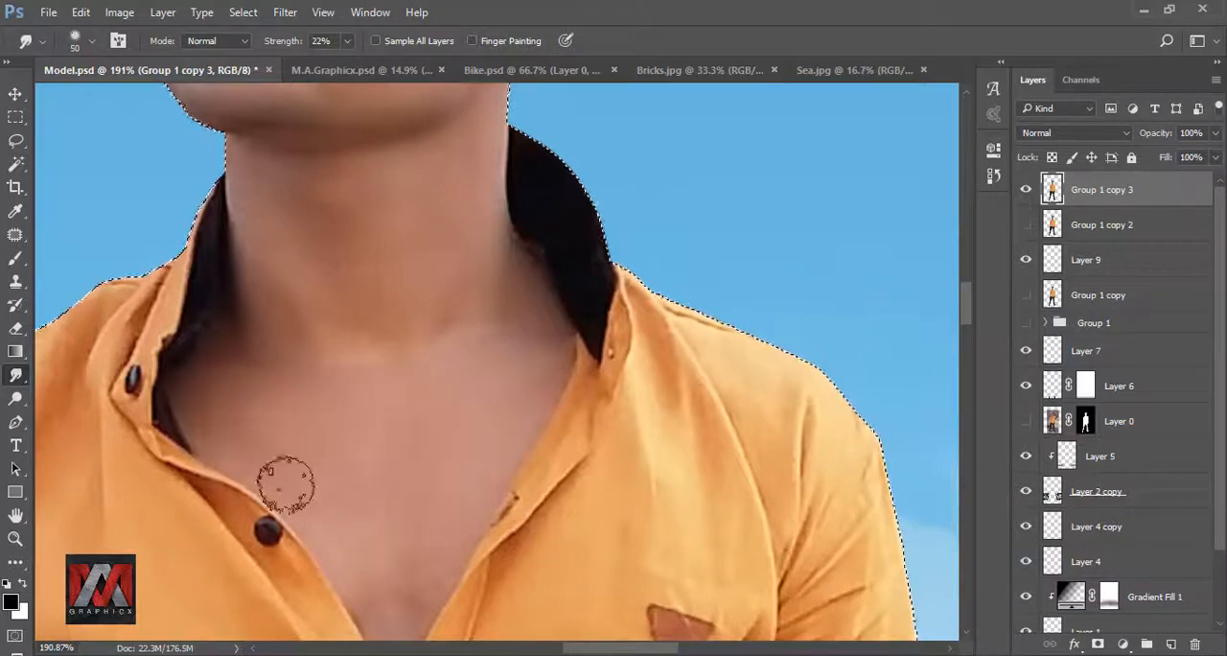
drag(285, 482, 189, 368)
drag(304, 351, 333, 515)
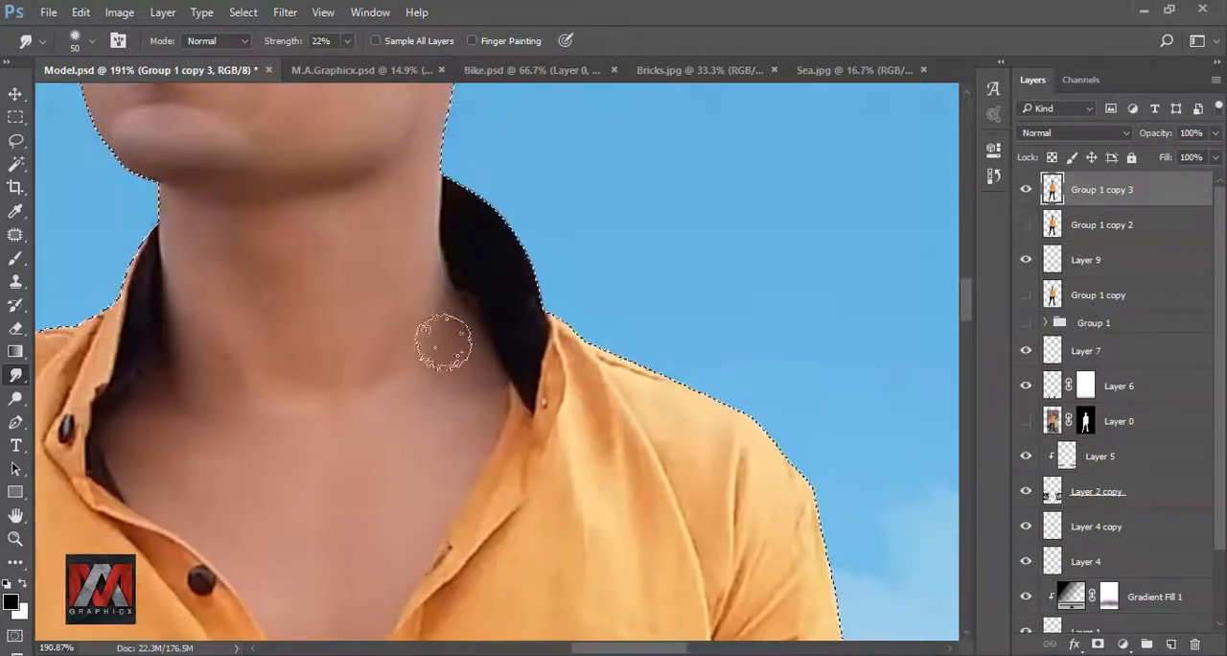
drag(290, 113, 419, 422)
- Deselect the model and check the smoothed face and neck from farther out
scroll(348, 296, down, 6)
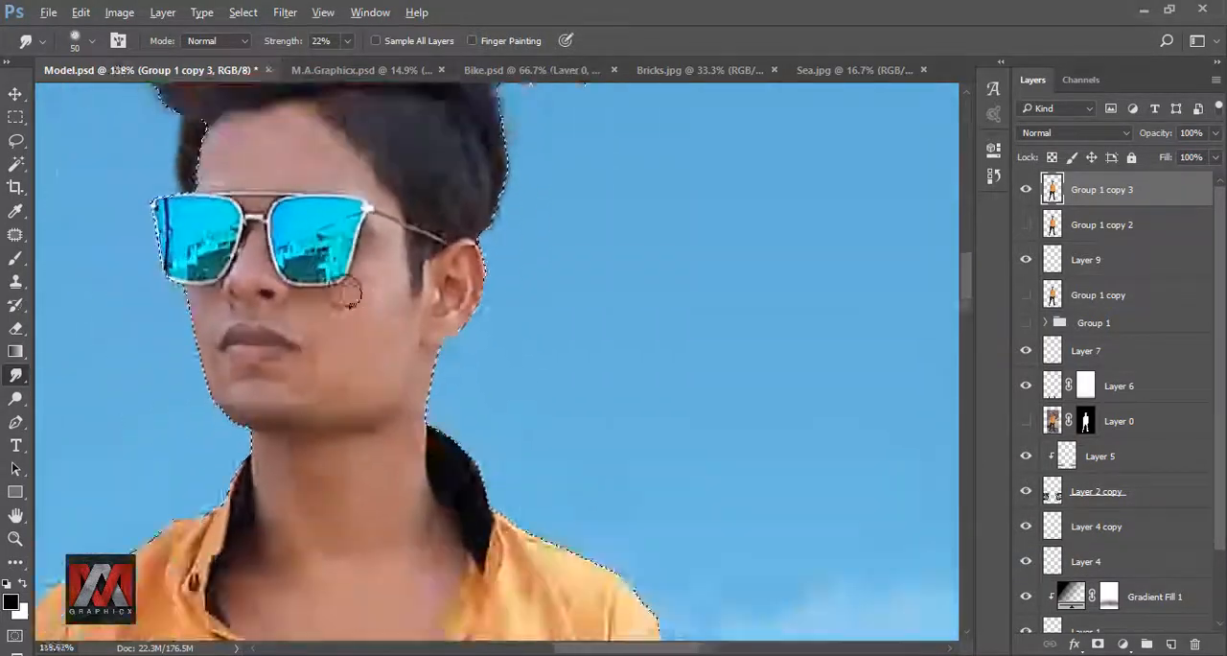
drag(431, 576, 374, 125)
scroll(427, 566, down, 2)
scroll(359, 182, up, 4)
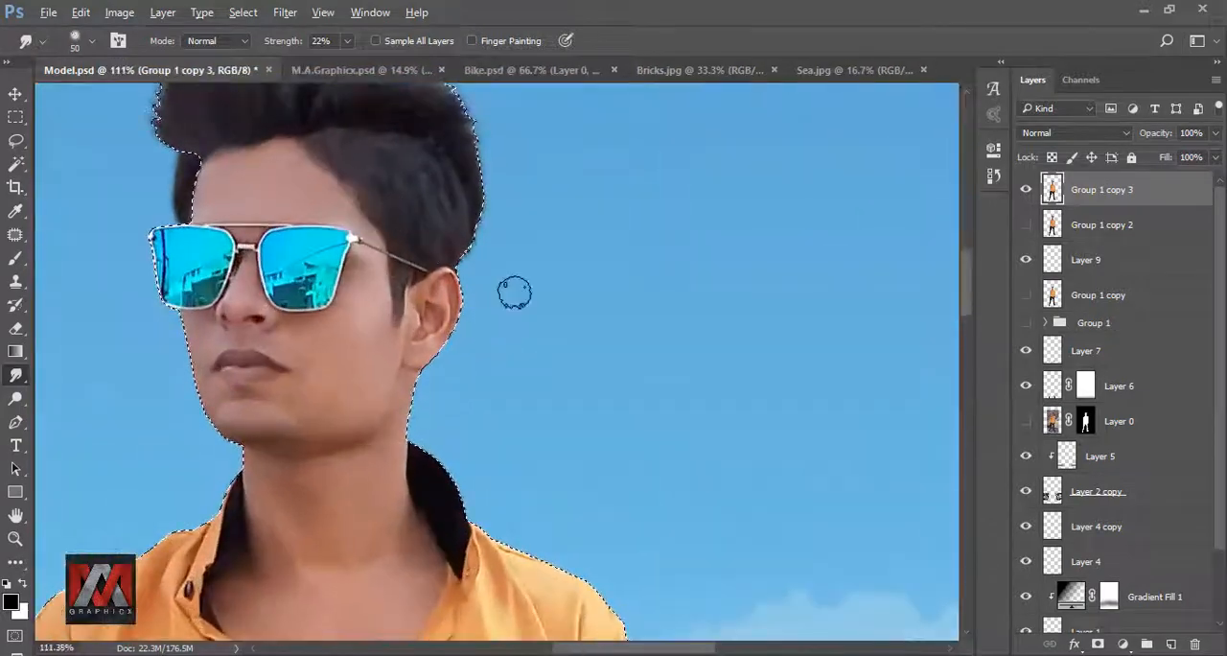
key(ctrl+d)
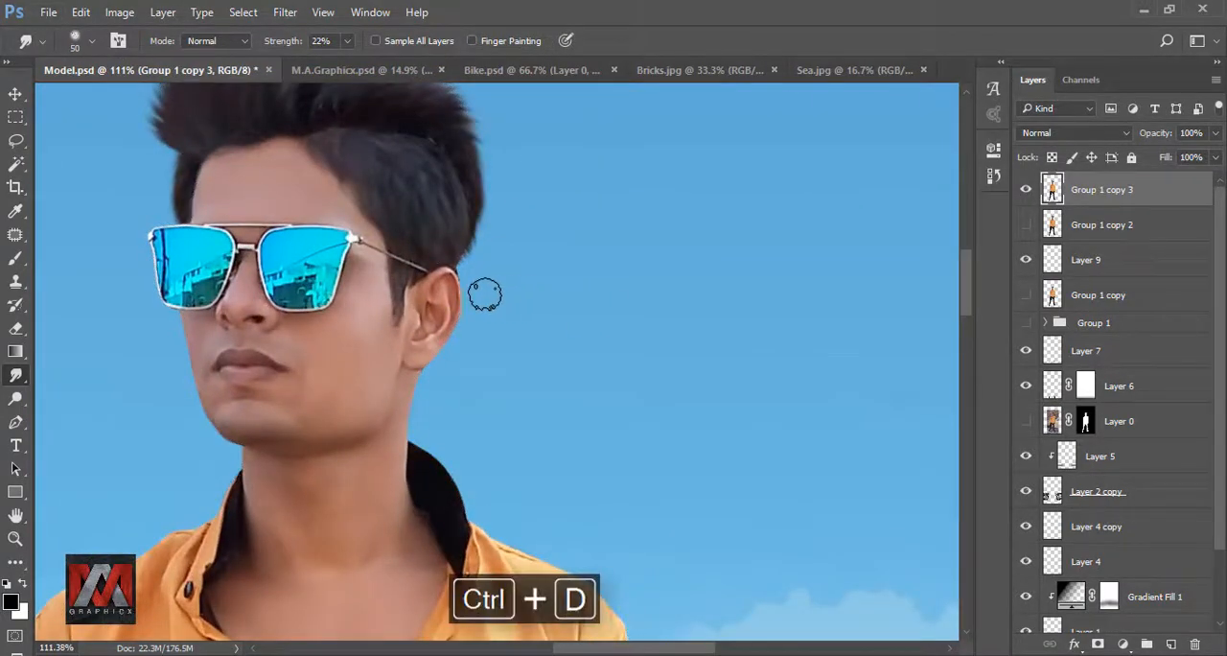
scroll(376, 281, down, 2)
scroll(376, 281, down, 2)
key(ctrl+minus)
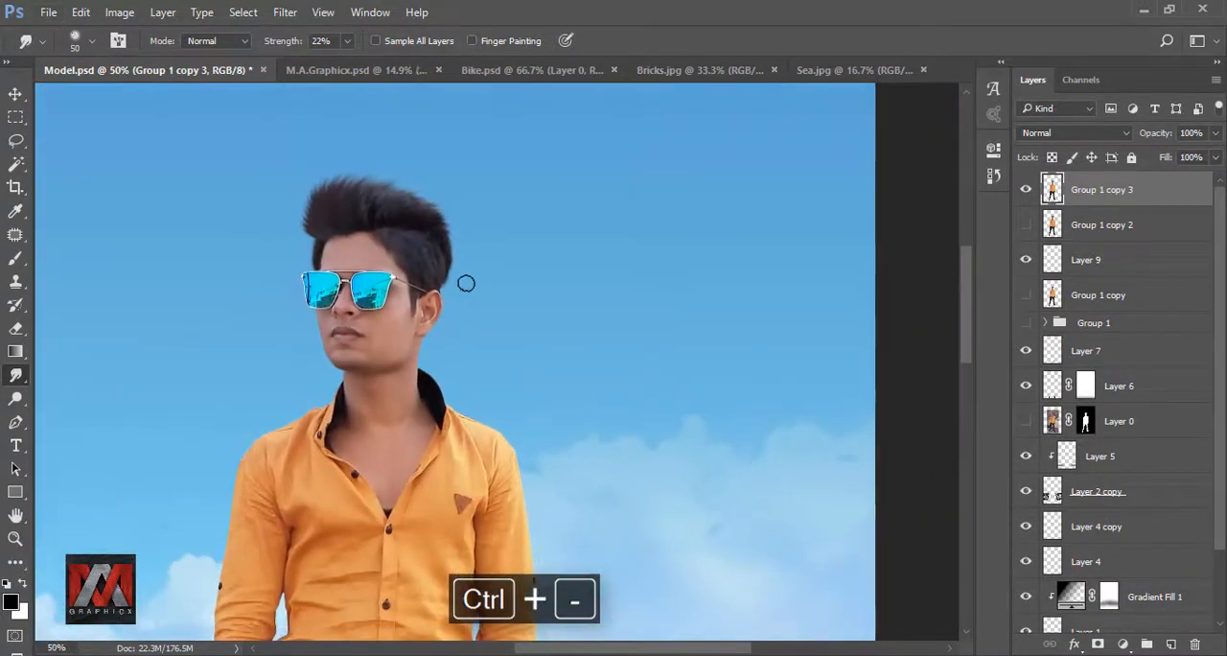
- Compare the skin before and after smoothing by toggling Group 1 copy 2 and Group 1 copy 3, and view the whole image
scroll(316, 324, up, 5)
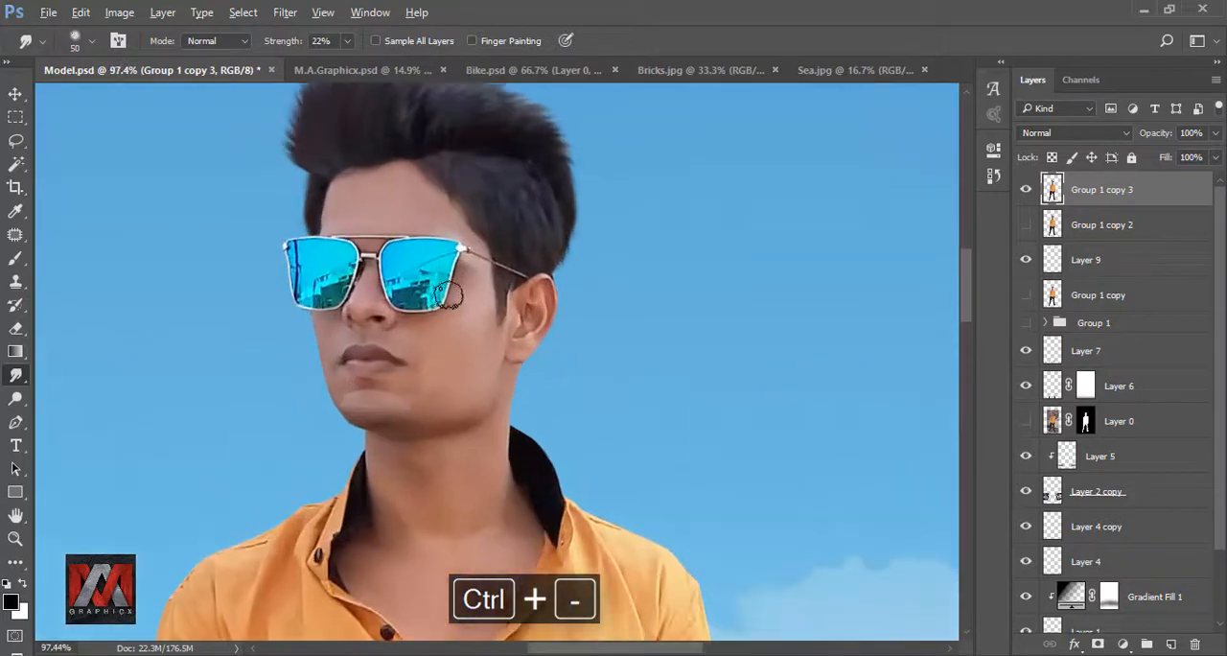
click(1026, 225)
click(1026, 189)
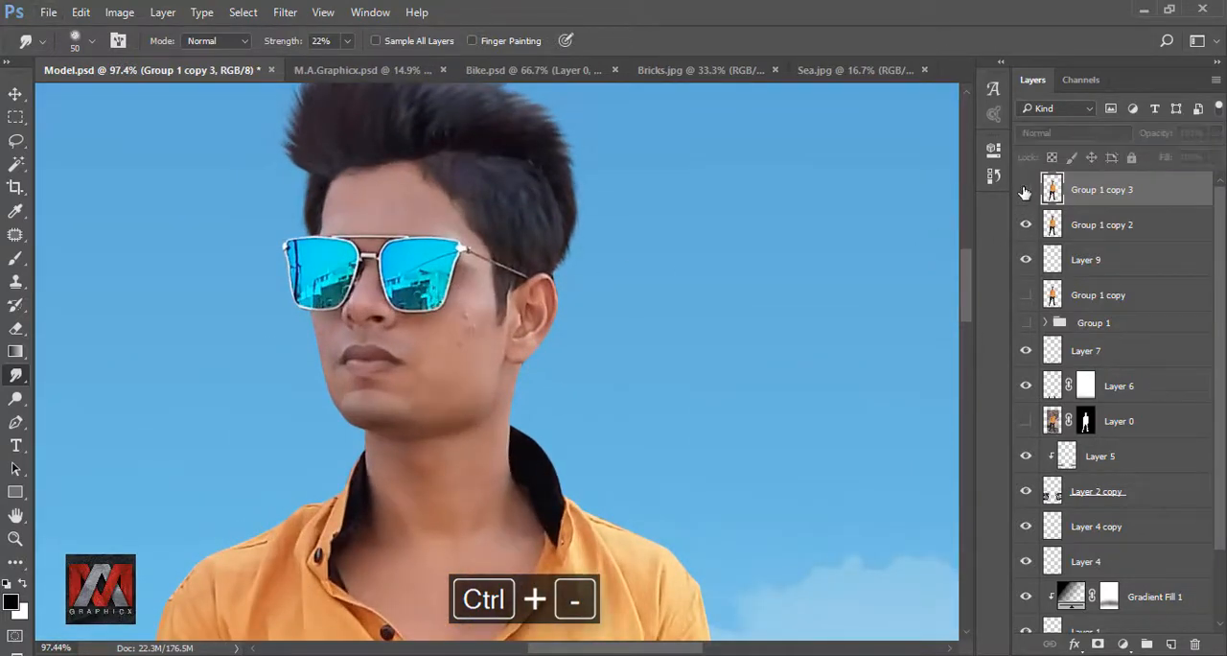
click(1027, 189)
click(1027, 226)
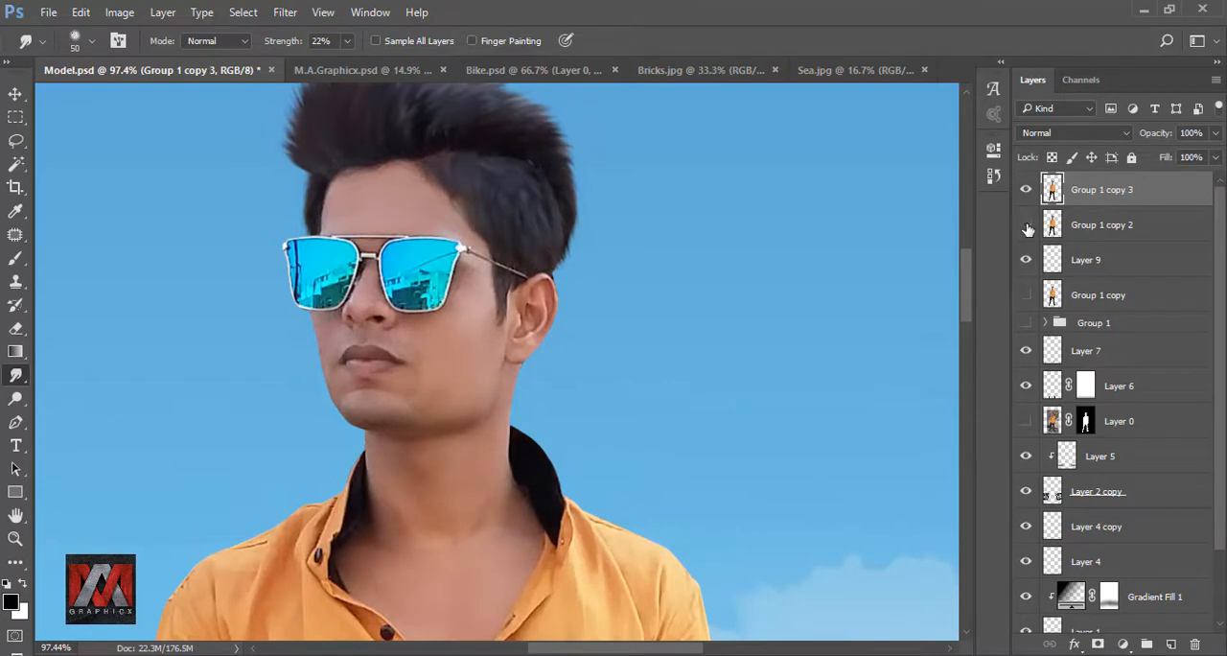
key(ctrl+0)
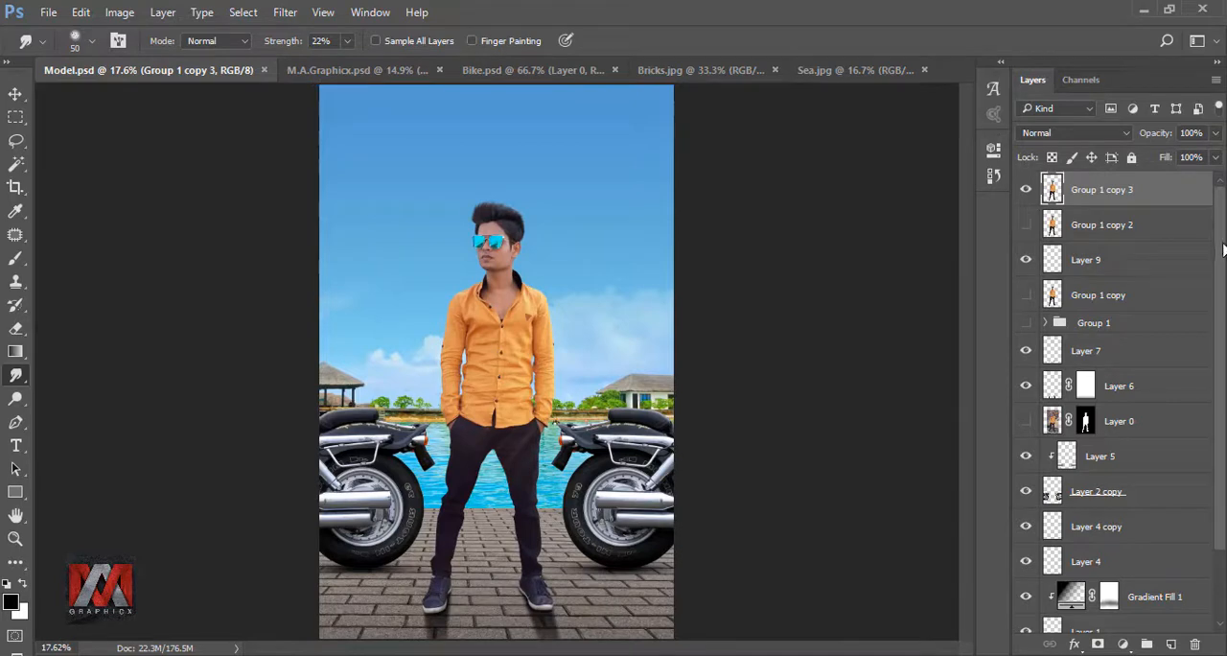
- Extend the canvas upward above the sky with the Crop tool, keeping cropped pixels
drag(1222, 250, 1224, 331)
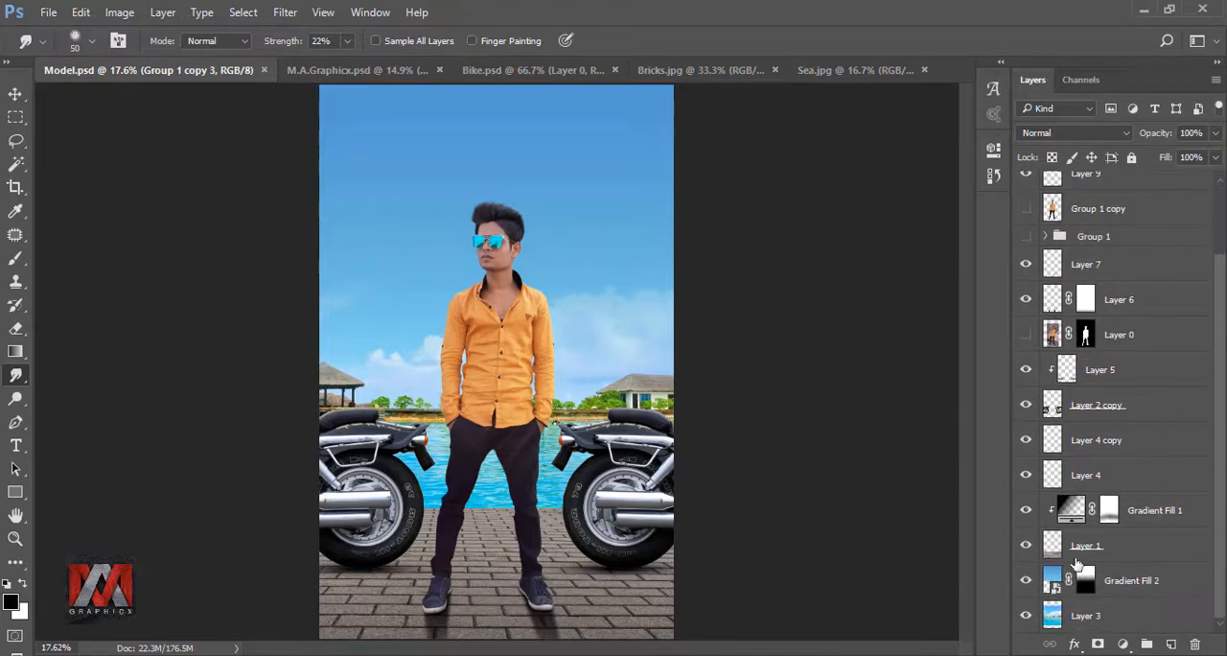
click(1052, 582)
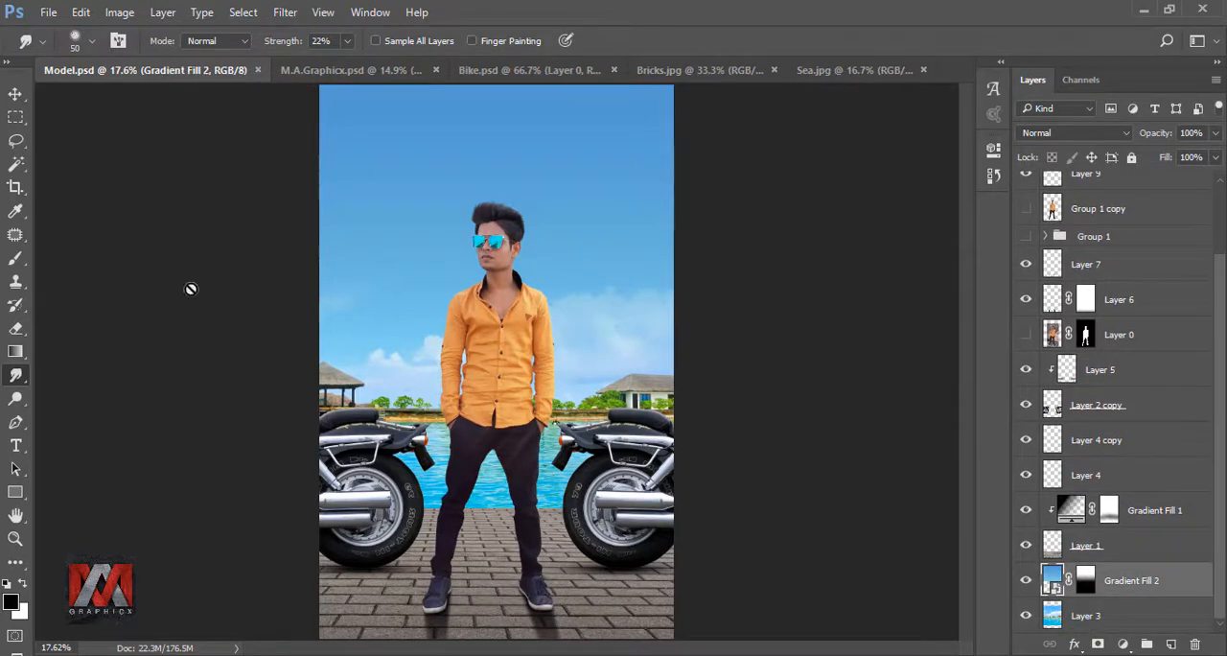
key(c)
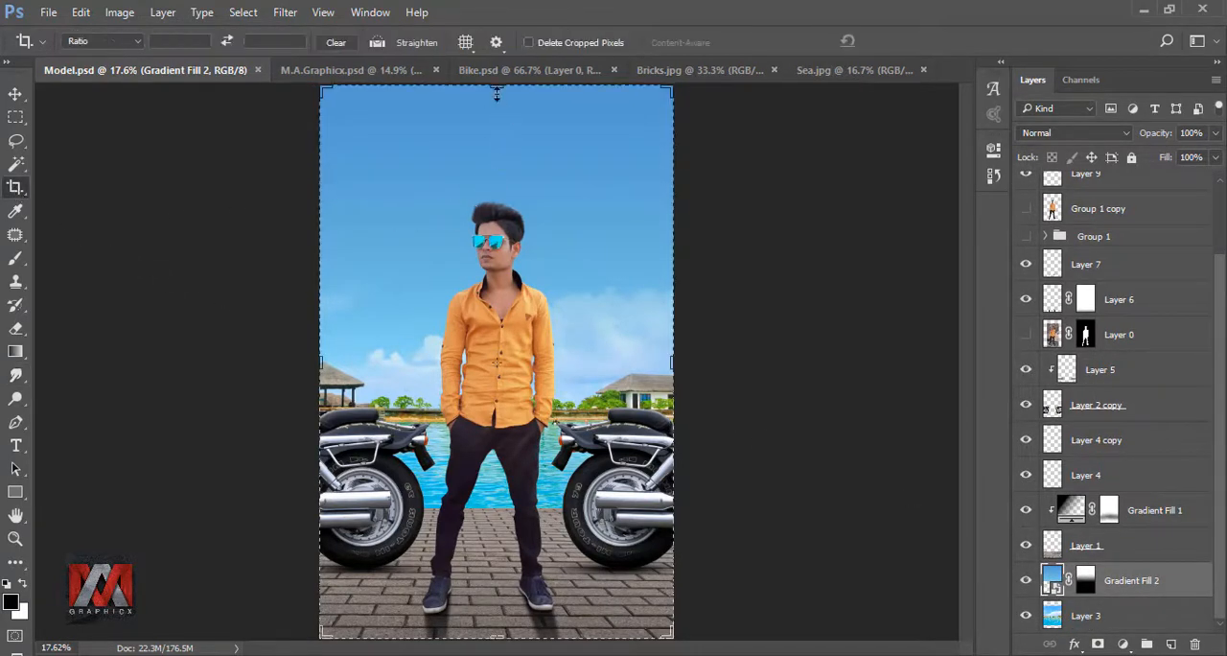
mouse_move(497, 93)
mouse_down()
mouse_move(496, 72)
mouse_move(500, 100)
mouse_up()
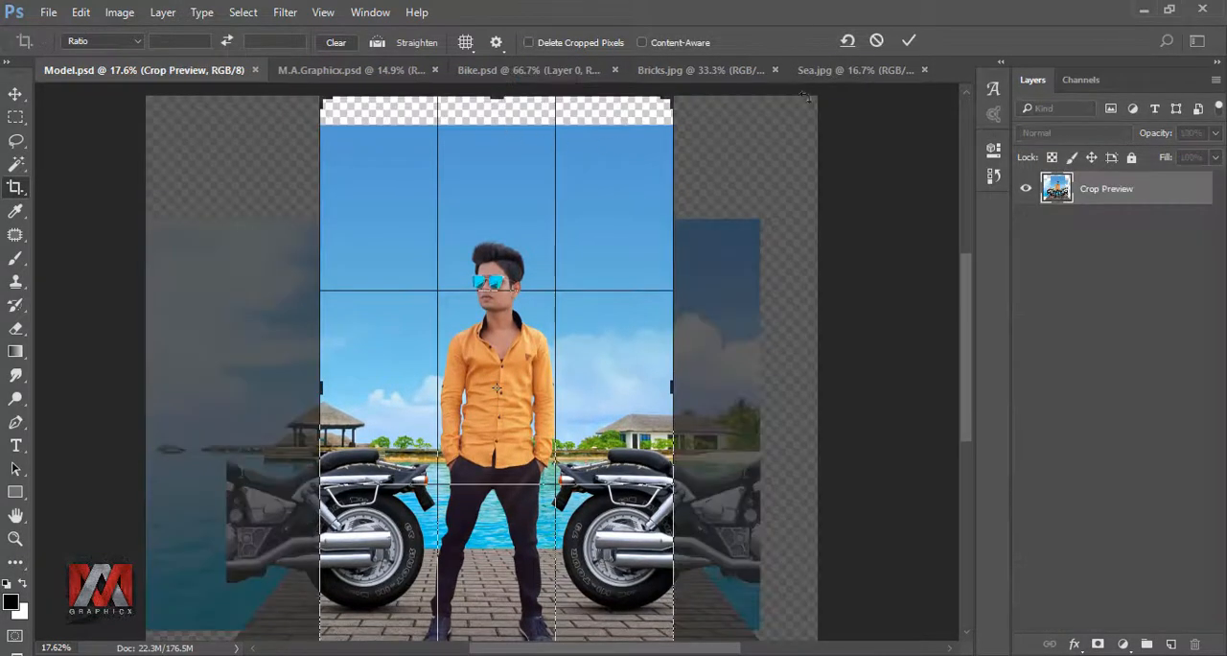
click(909, 40)
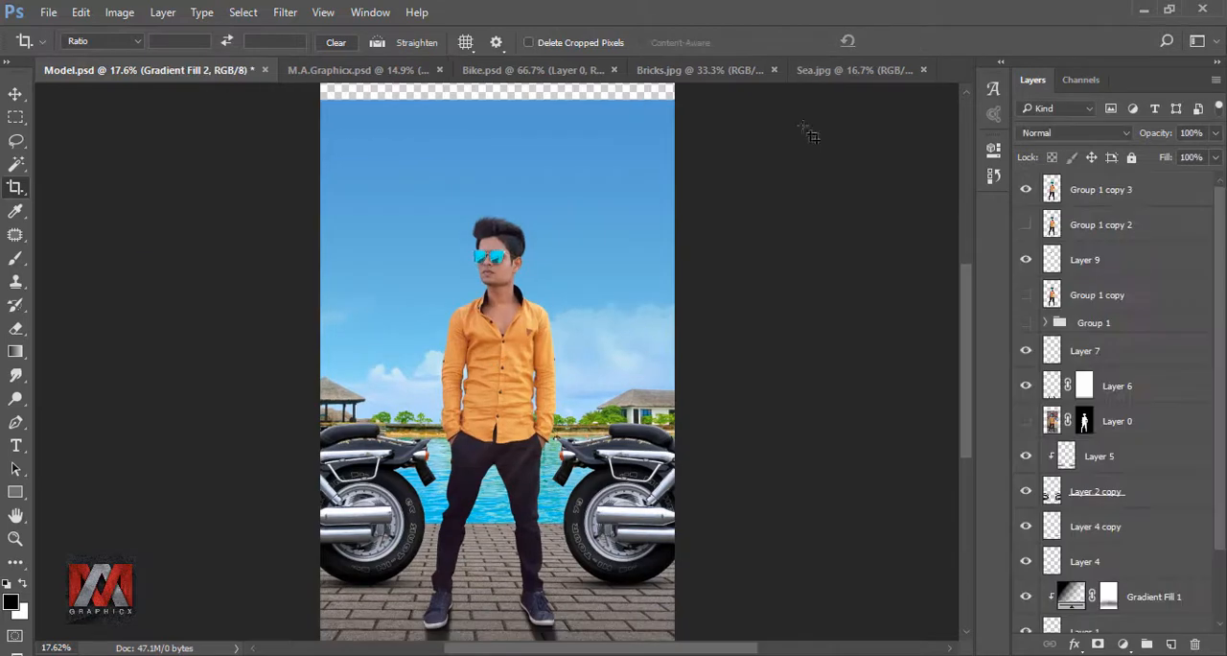
key(ctrl+0)
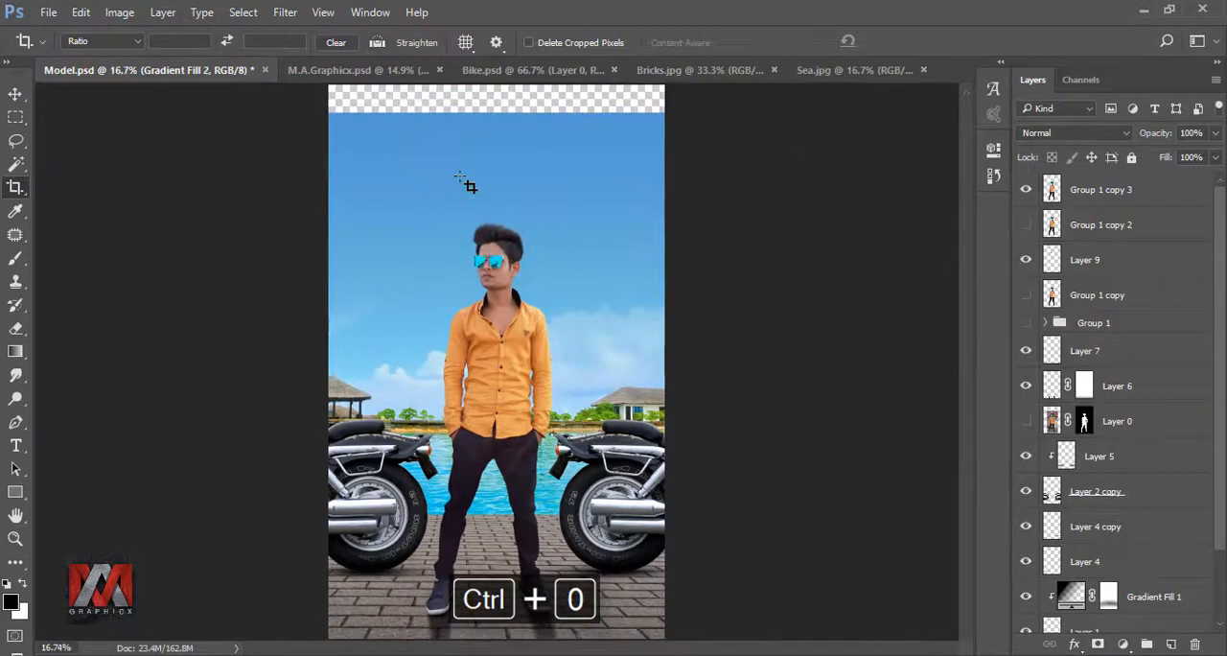
- Stretch the Gradient Fill 2 sky layer upward to fill the empty strip along the canvas's upper edge
click(14, 95)
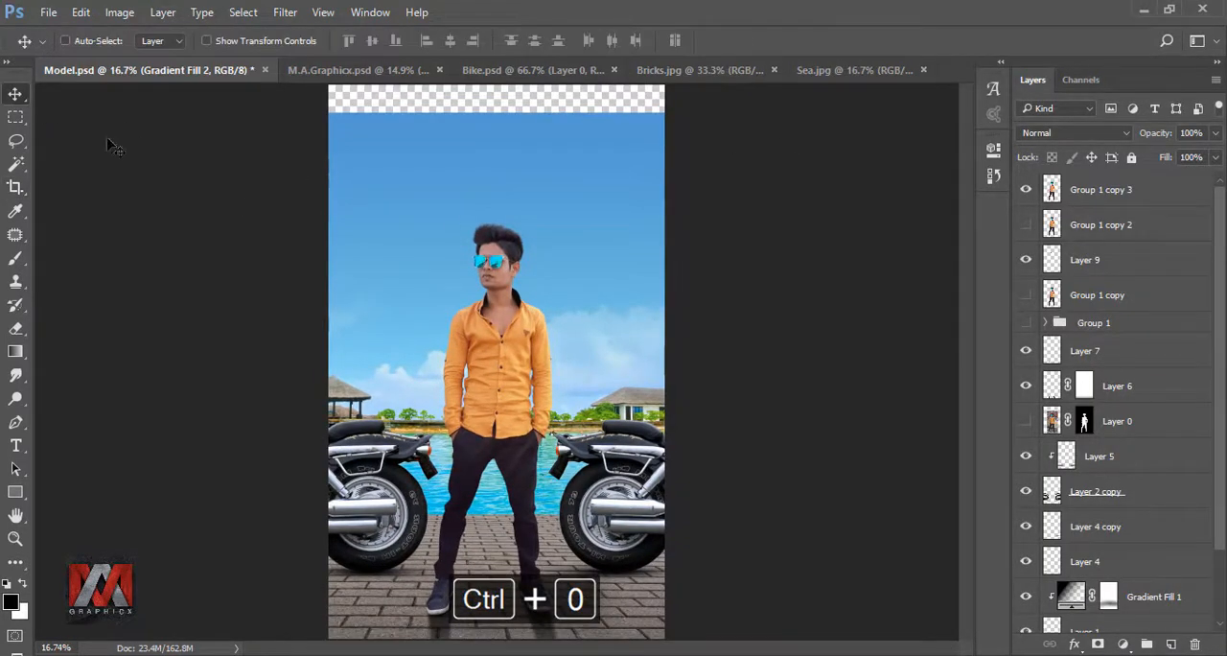
drag(1220, 333, 1220, 440)
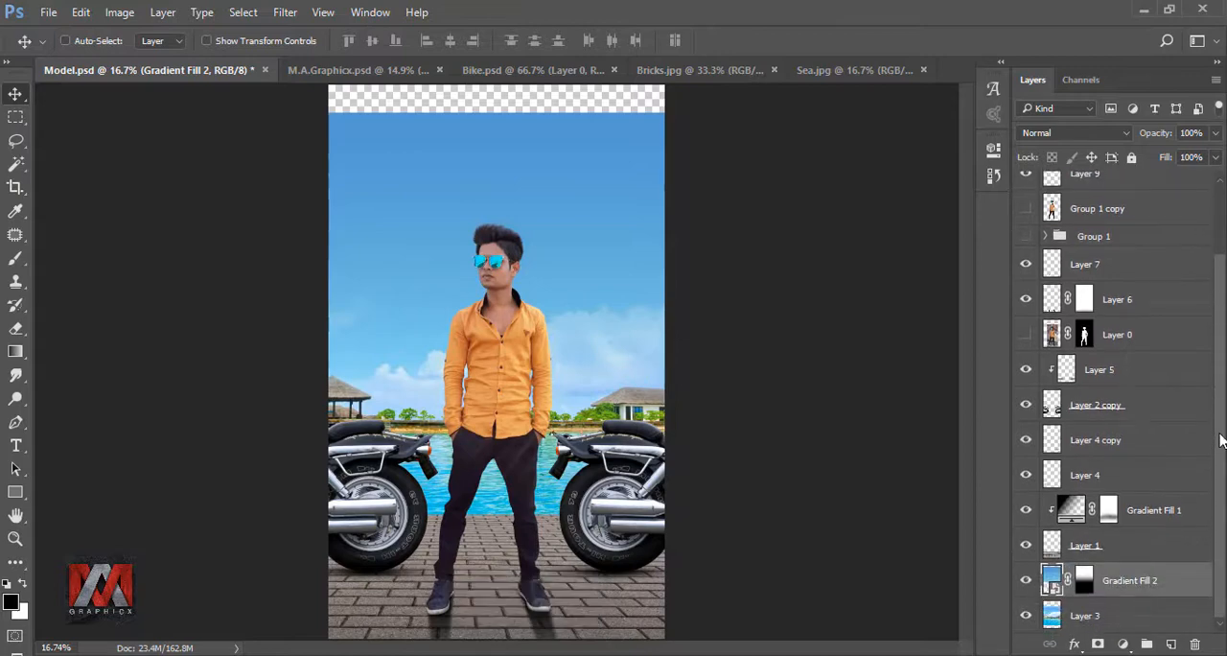
key(ctrl+t)
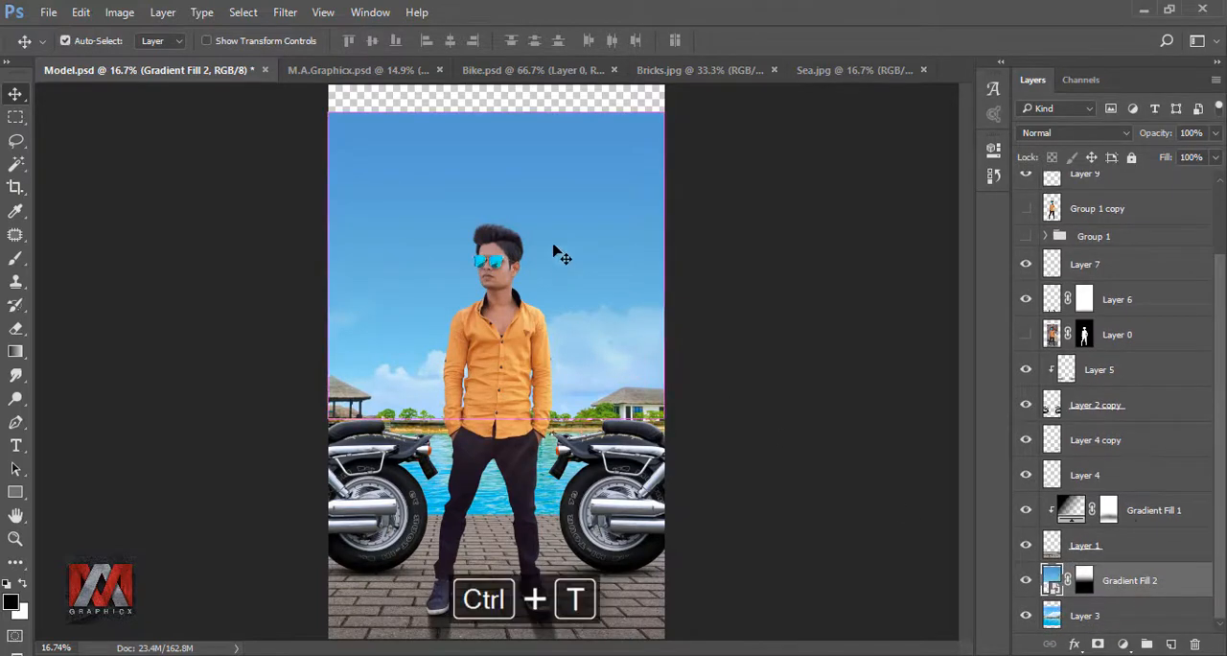
drag(498, 113, 498, 85)
click(792, 40)
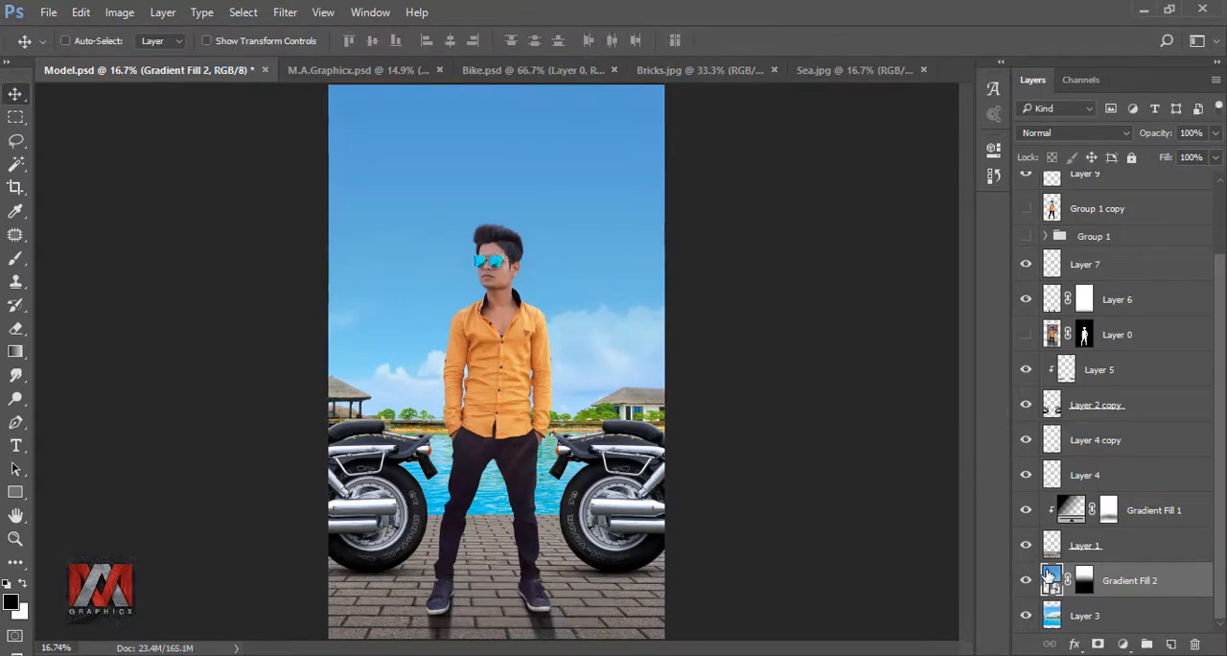
- Add a black-to-transparent linear gradient fill at 90° above Group 1 copy 3, shift it down to the lower pavement, and compare it on and off
drag(1221, 499, 1217, 398)
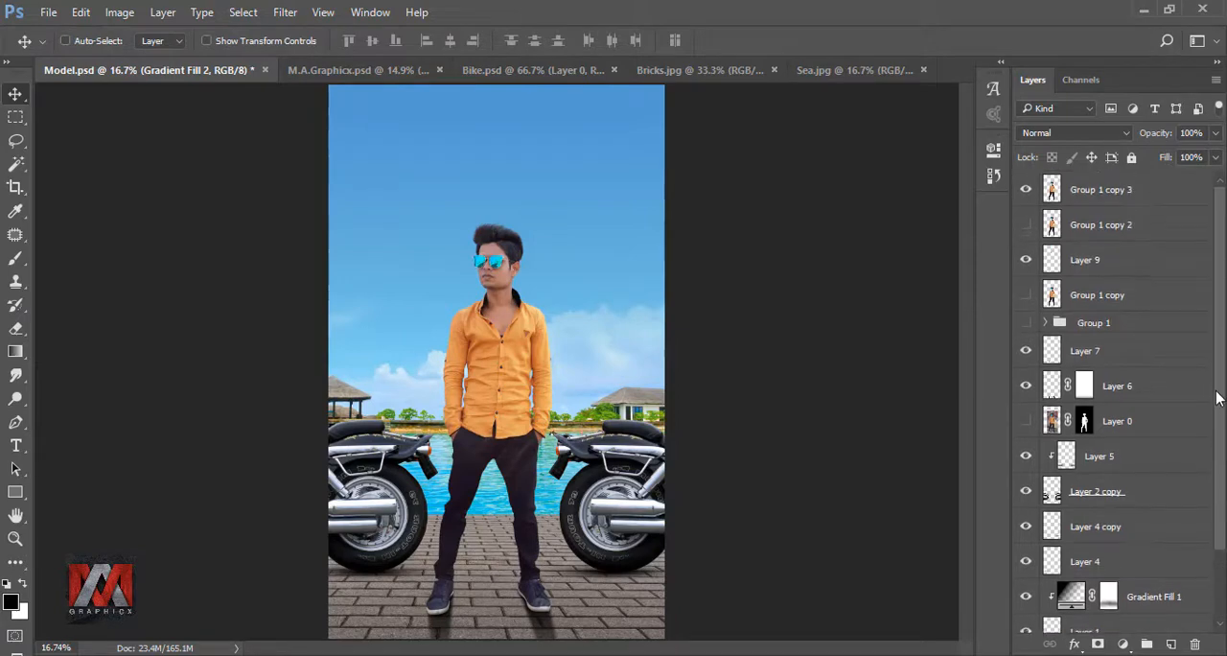
click(1052, 191)
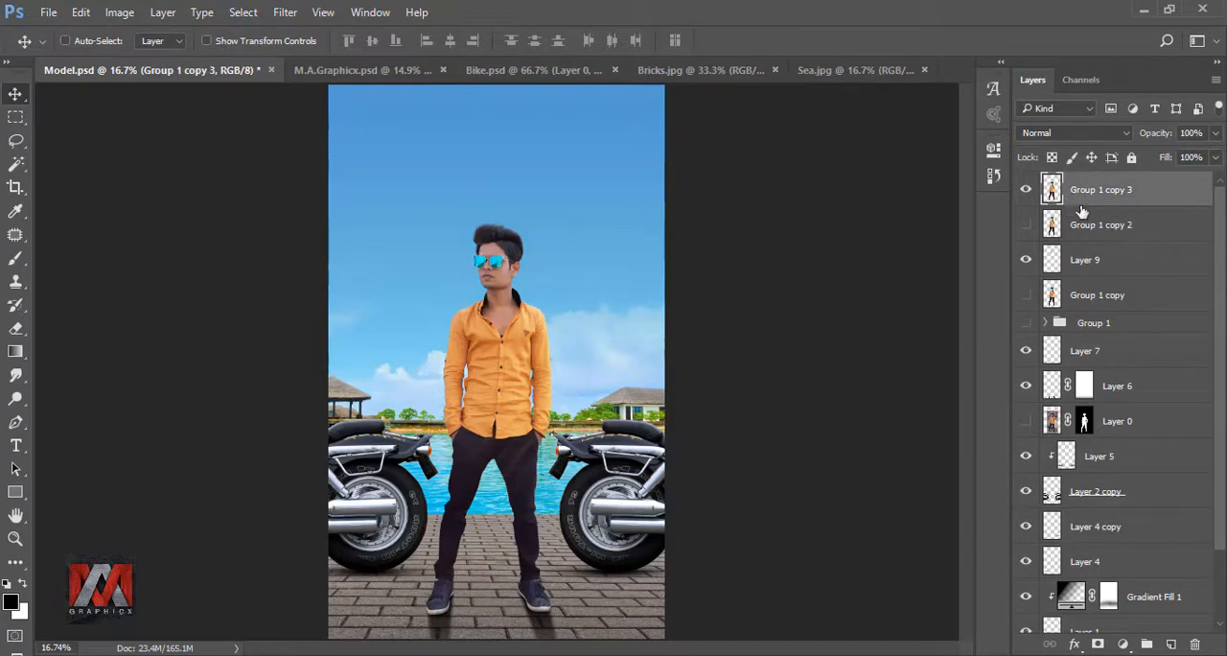
click(1122, 647)
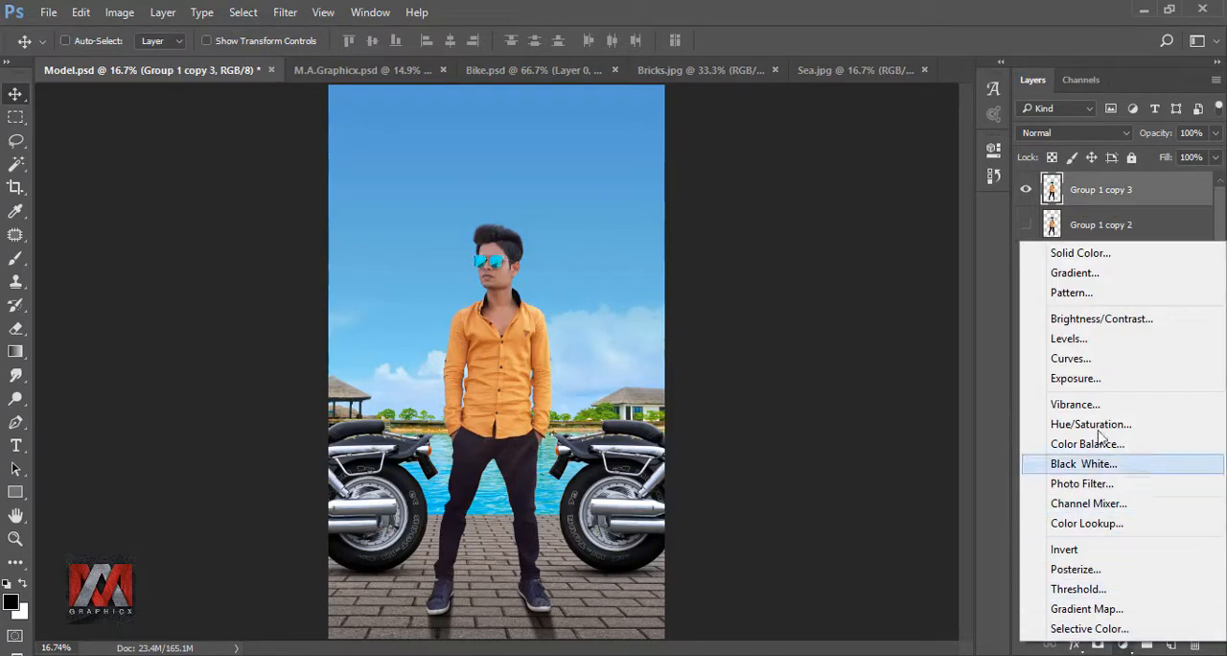
click(1089, 274)
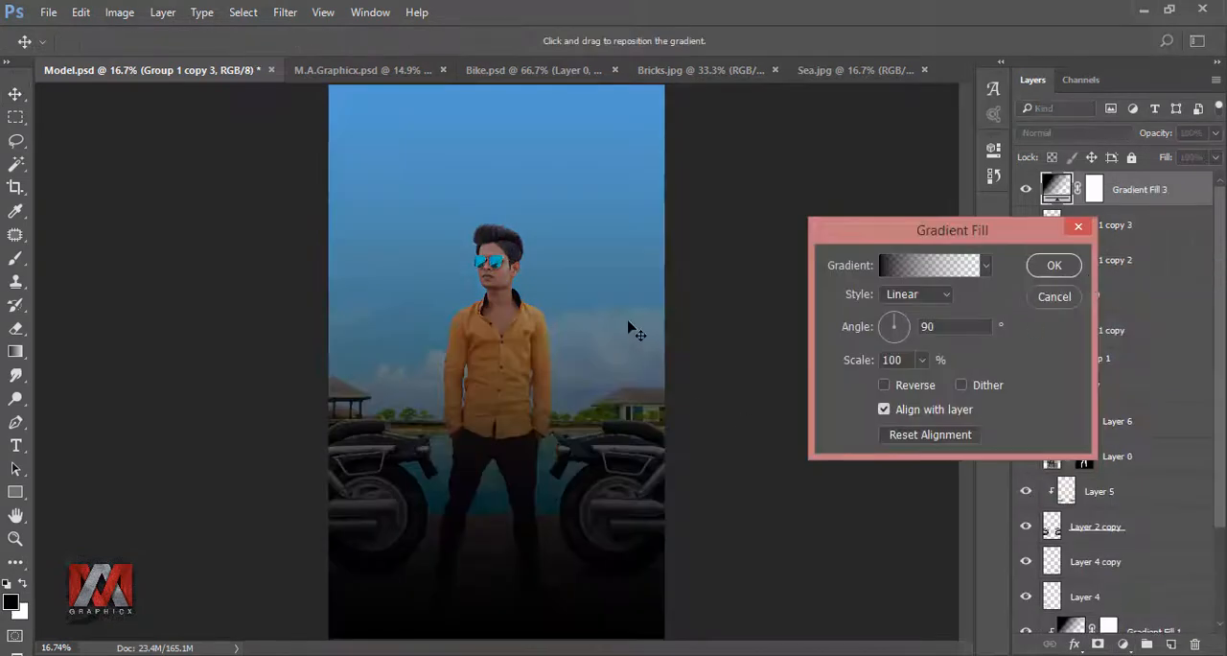
drag(632, 329, 615, 559)
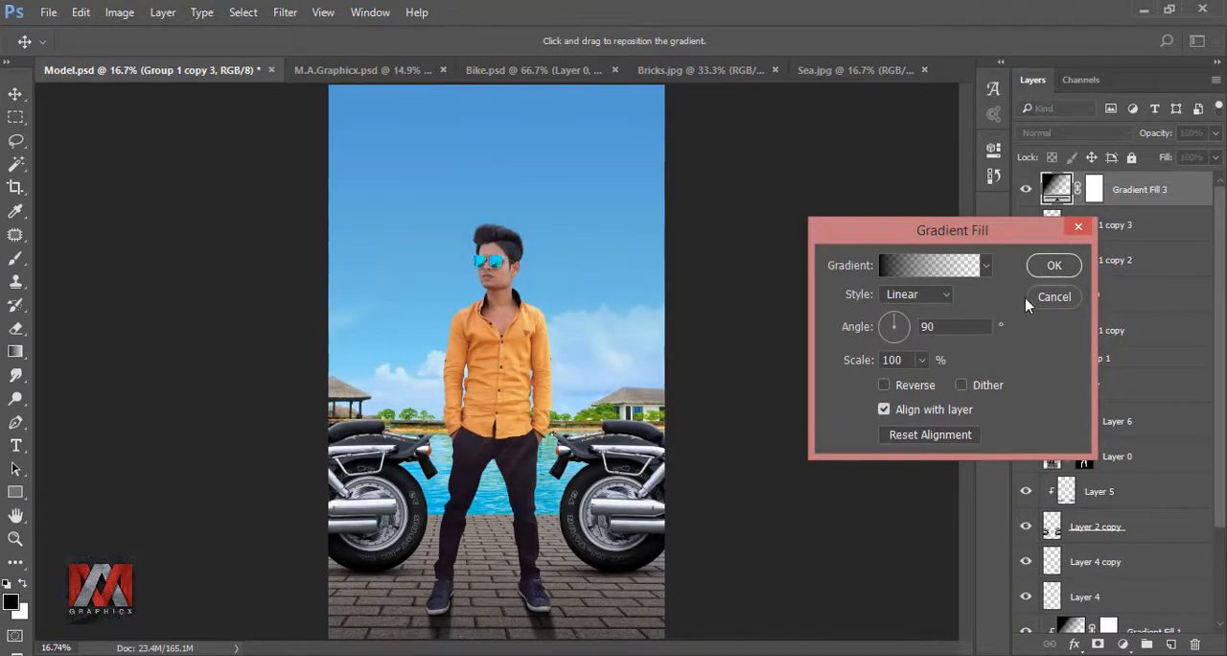
click(1054, 266)
click(1025, 191)
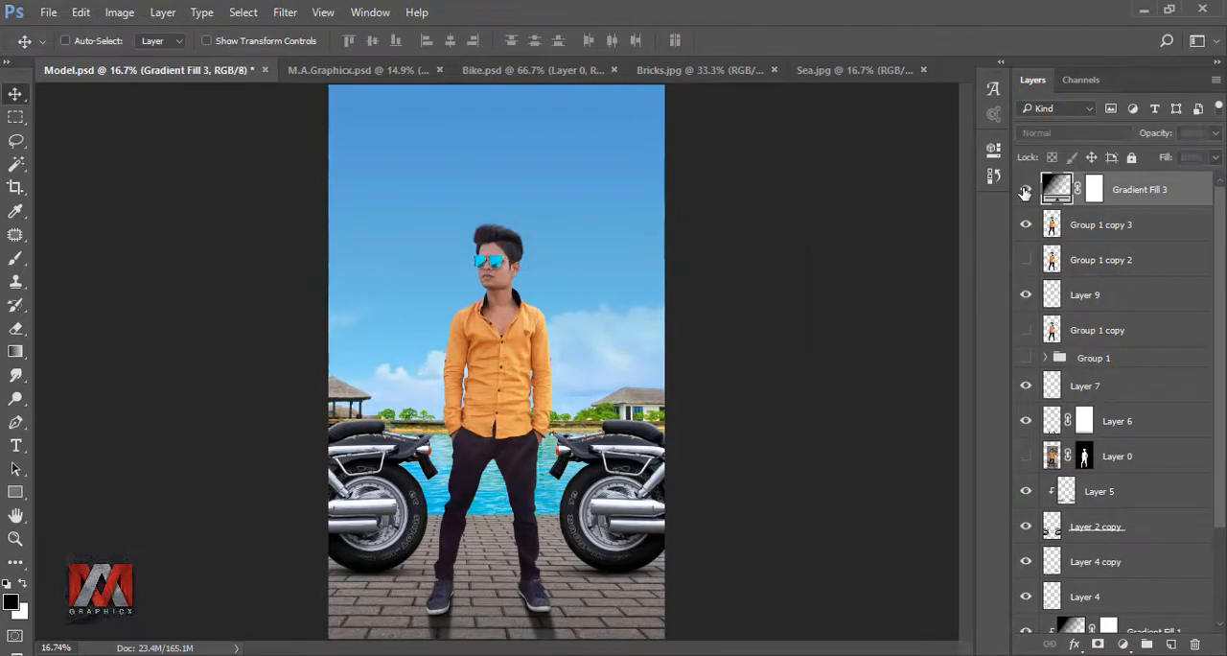
click(1025, 191)
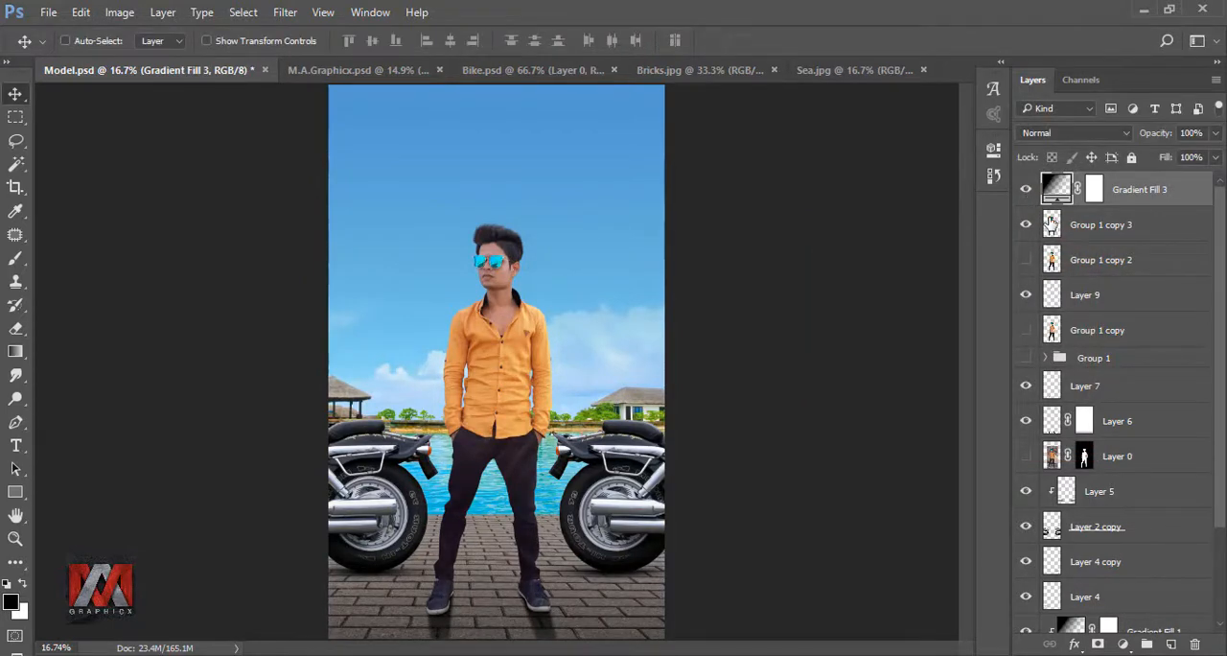
- Give Group 1 copy 3 a white Linear Dodge (Add) inner shadow: 42% opacity, -148° angle, 11 px distance, 49 px size
click(1052, 225)
click(1076, 648)
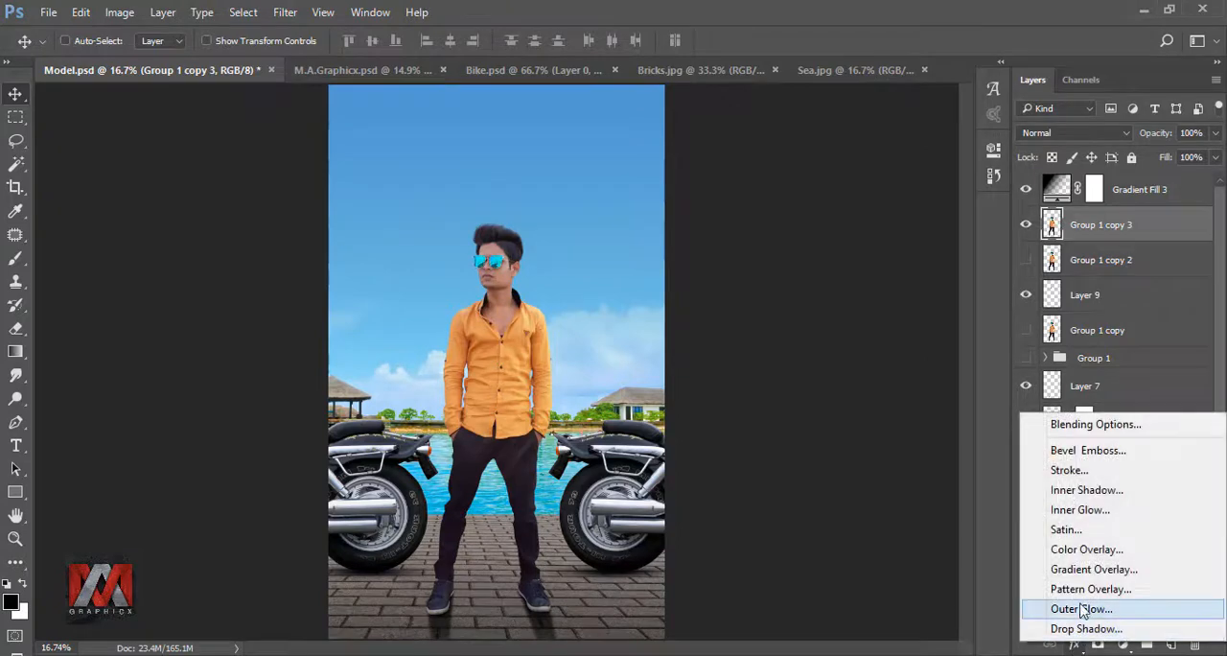
click(1086, 494)
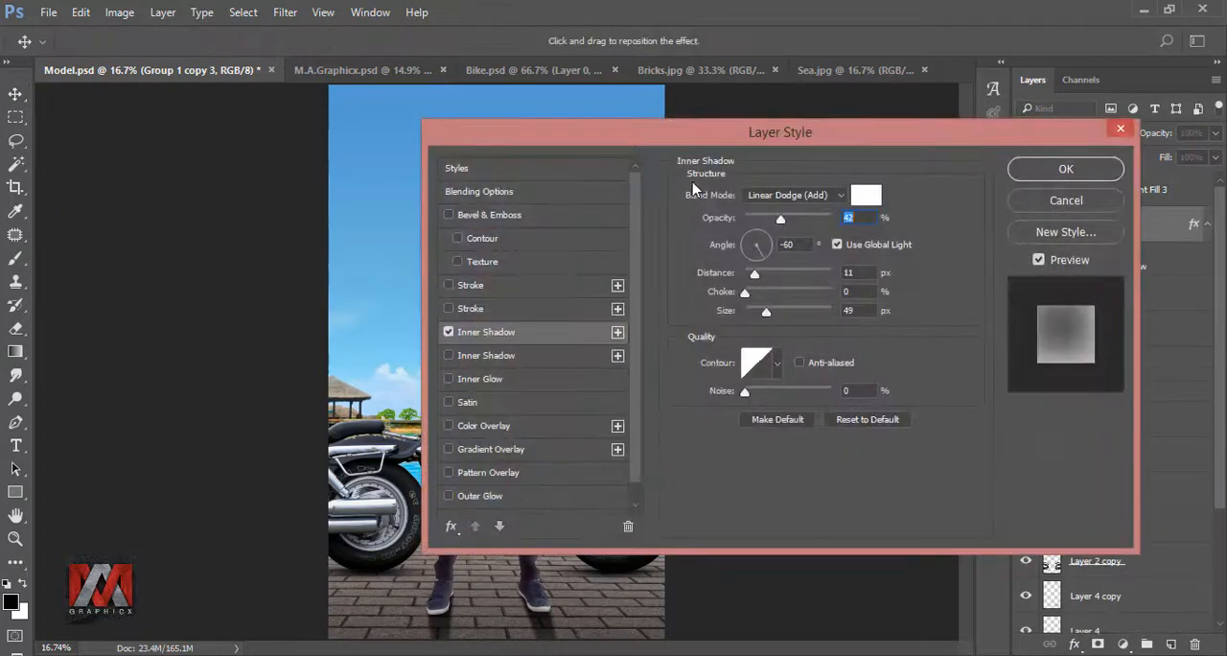
drag(692, 134, 886, 175)
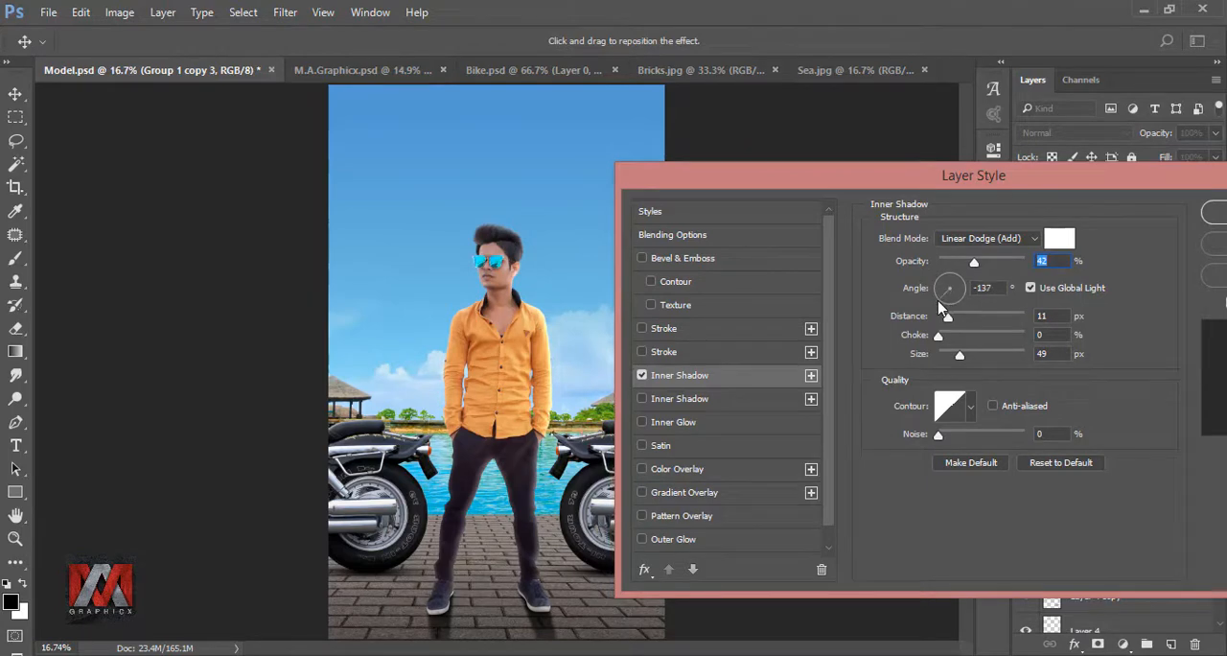
drag(937, 305, 933, 305)
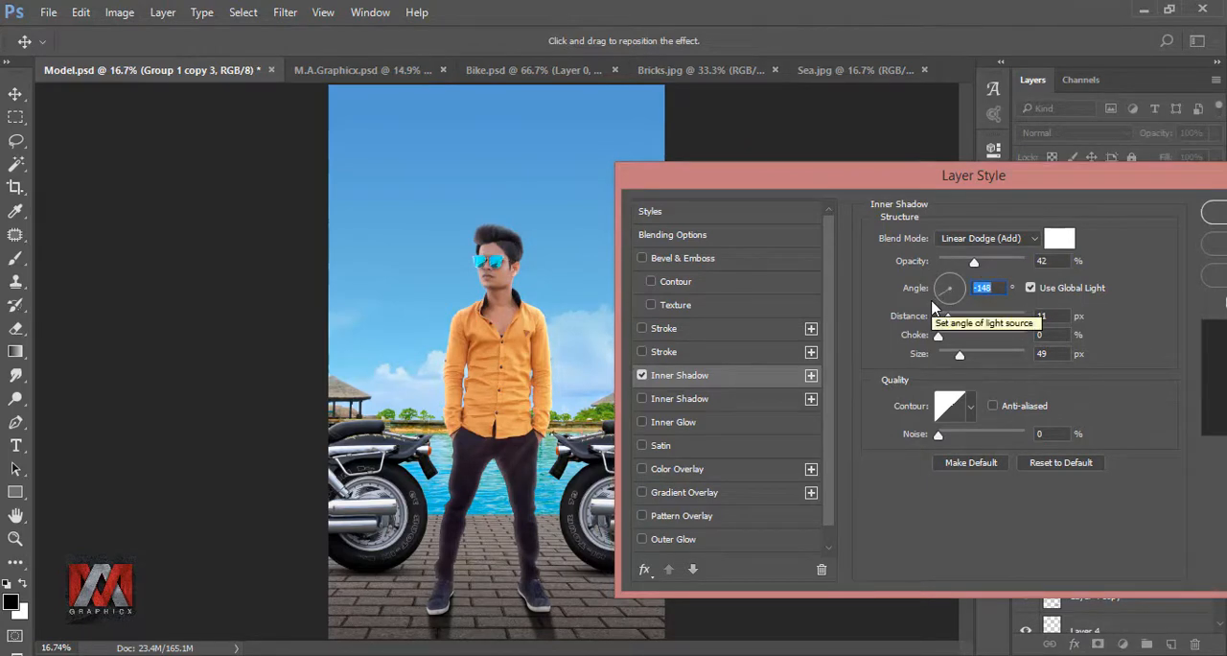
click(1000, 289)
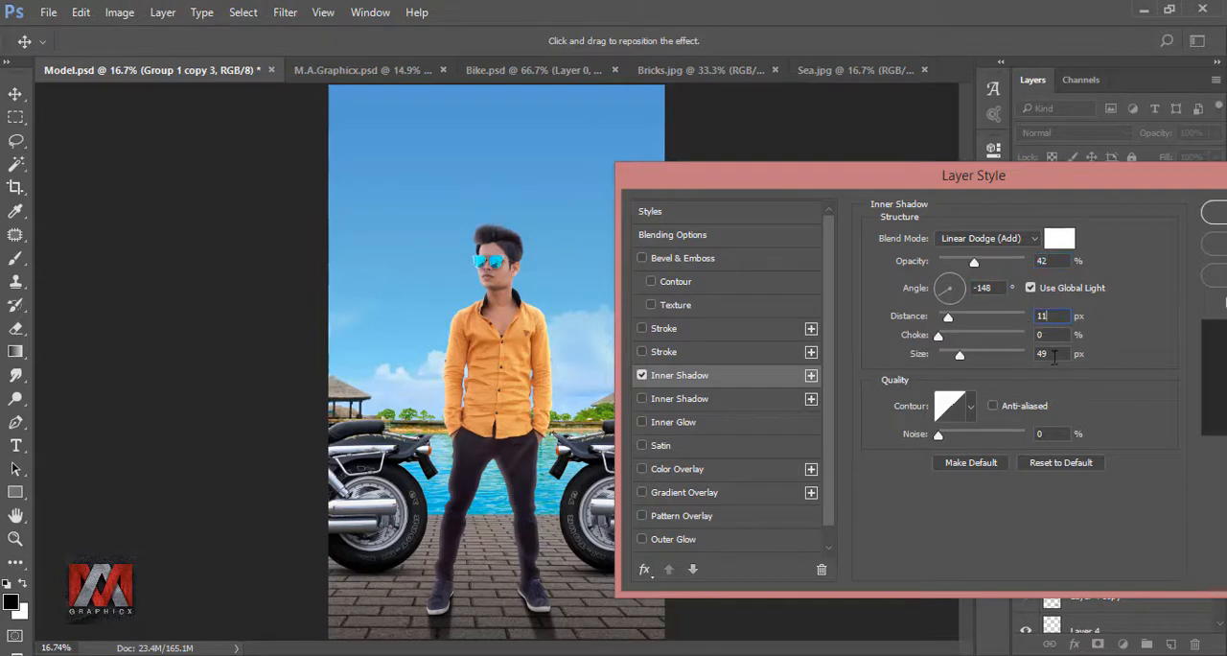
drag(1085, 180, 801, 185)
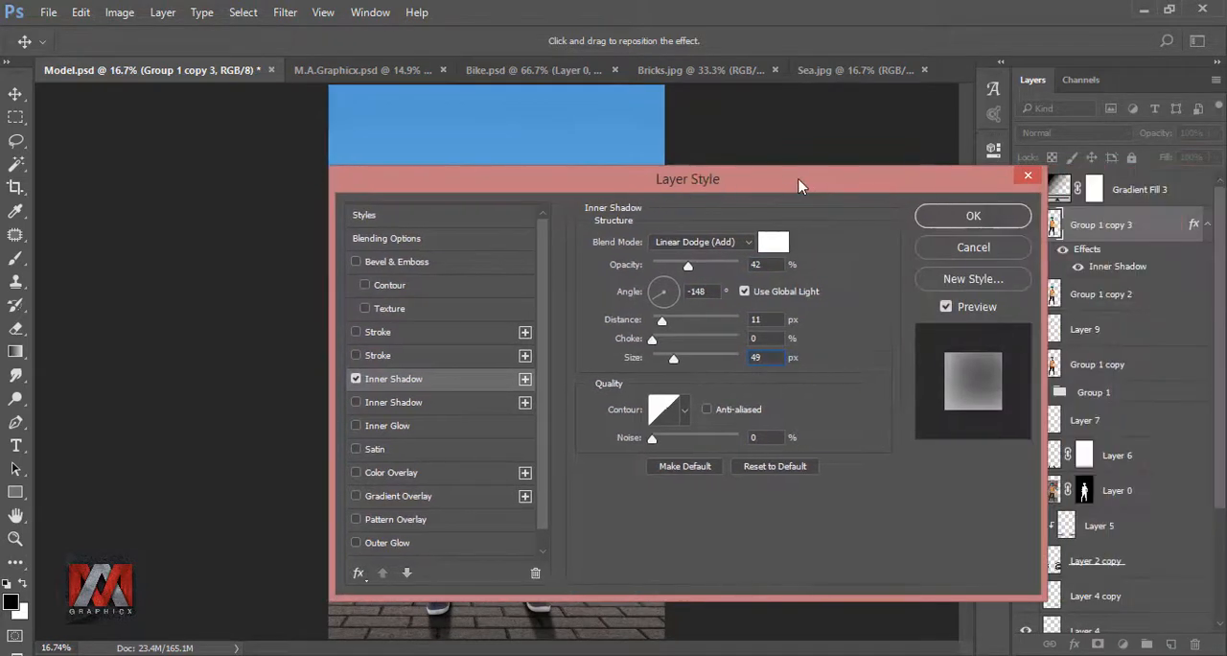
click(962, 219)
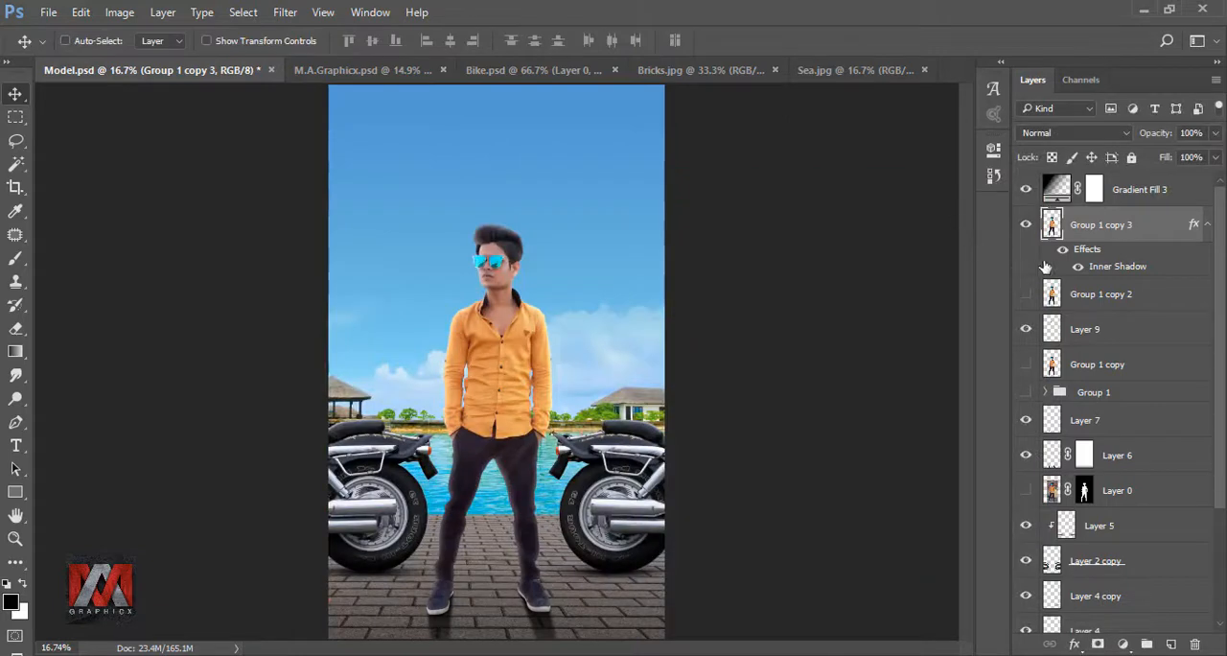
- Separate the inner shadow of Group 1 copy 3 into its own clipped layer and select that layer
right_click(1194, 227)
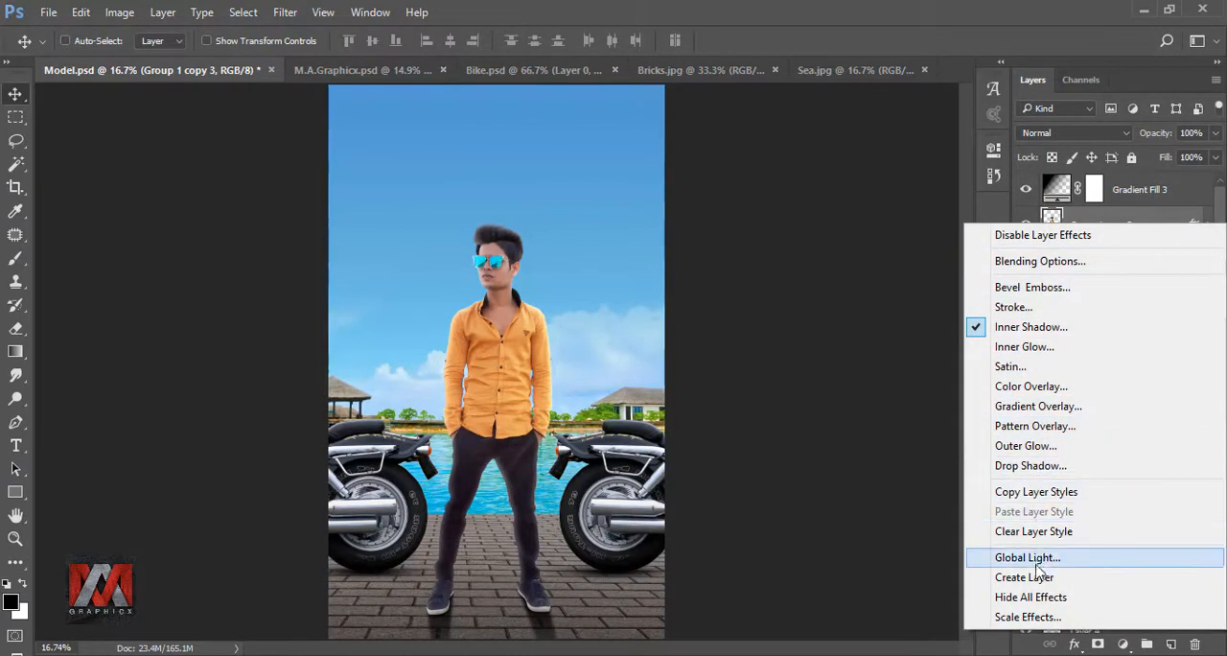
click(1045, 580)
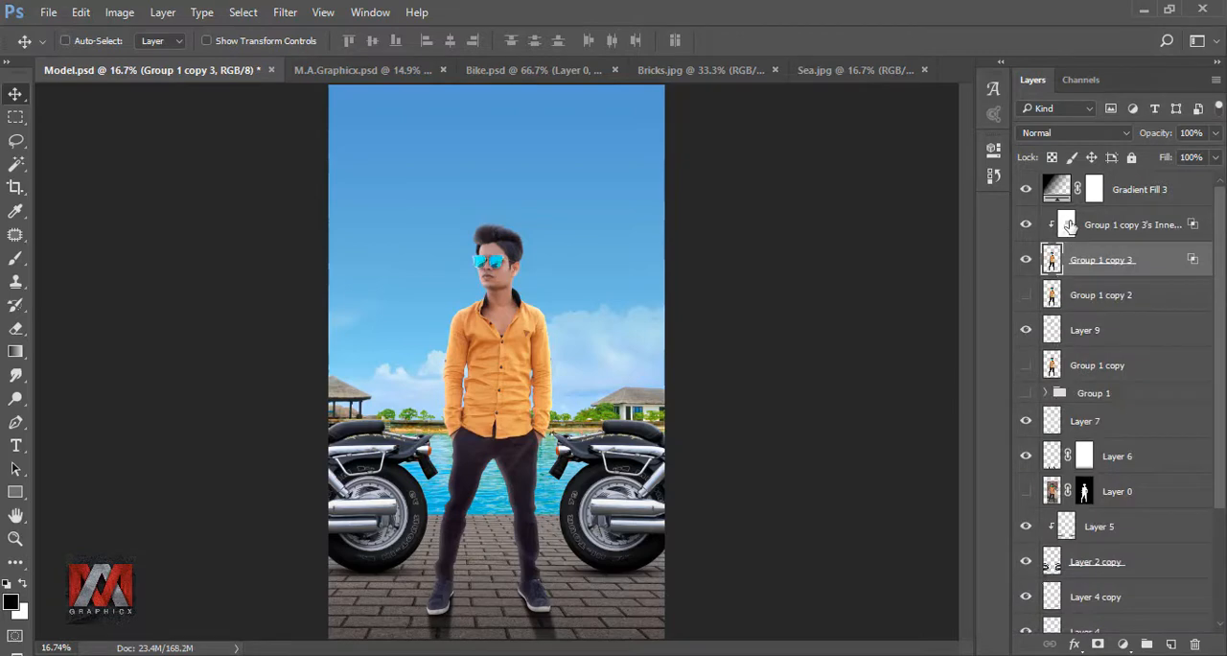
click(1067, 225)
click(1024, 223)
click(1025, 223)
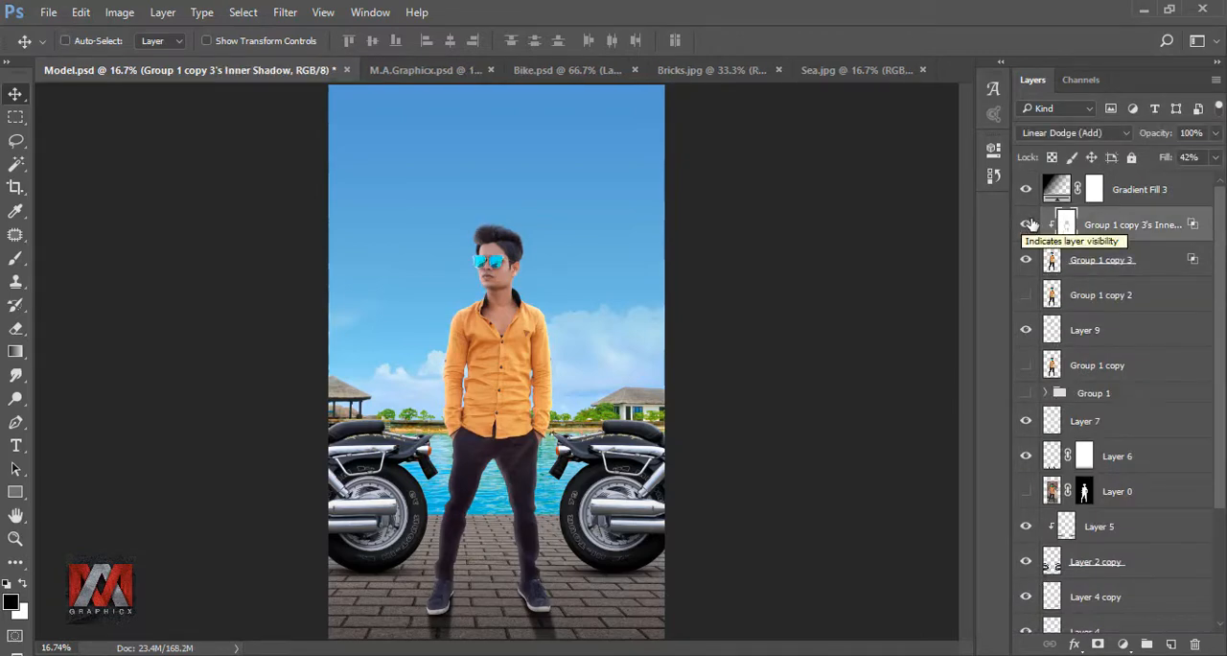
- Erase the inner-shadow highlight from the model's shoes and legs with a 175-pixel Eraser at 100% opacity
click(17, 329)
scroll(396, 561, up, 5)
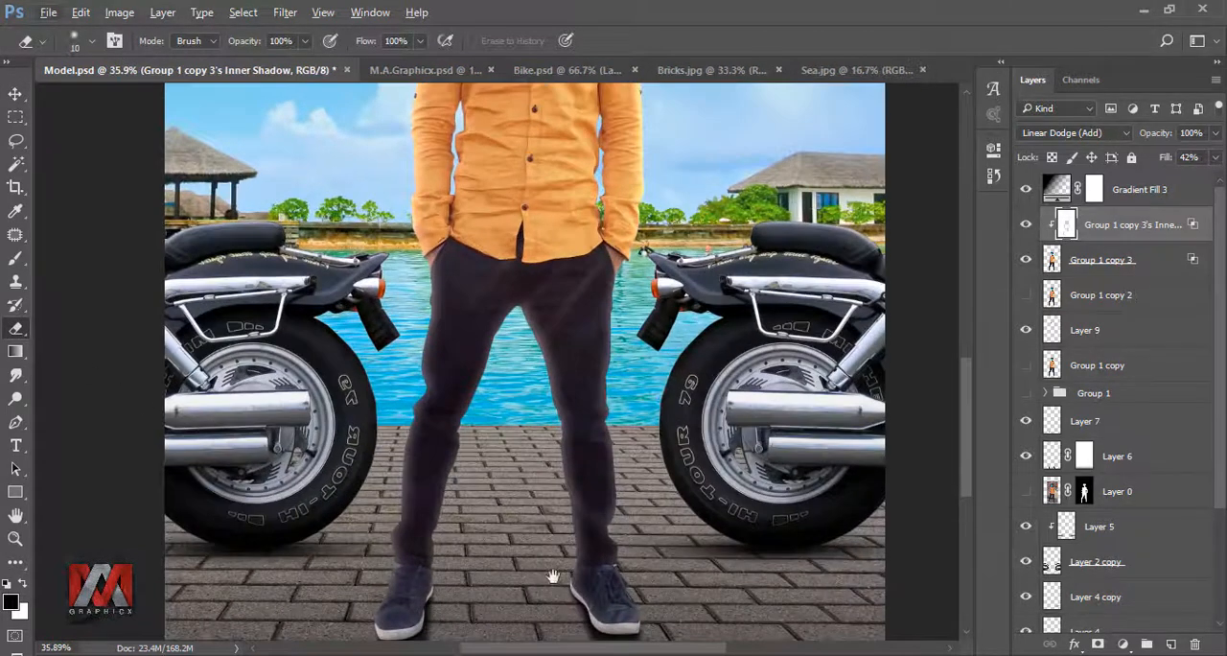
key(bracketright)
key(bracketright)
key(bracketright)
key(bracketright)
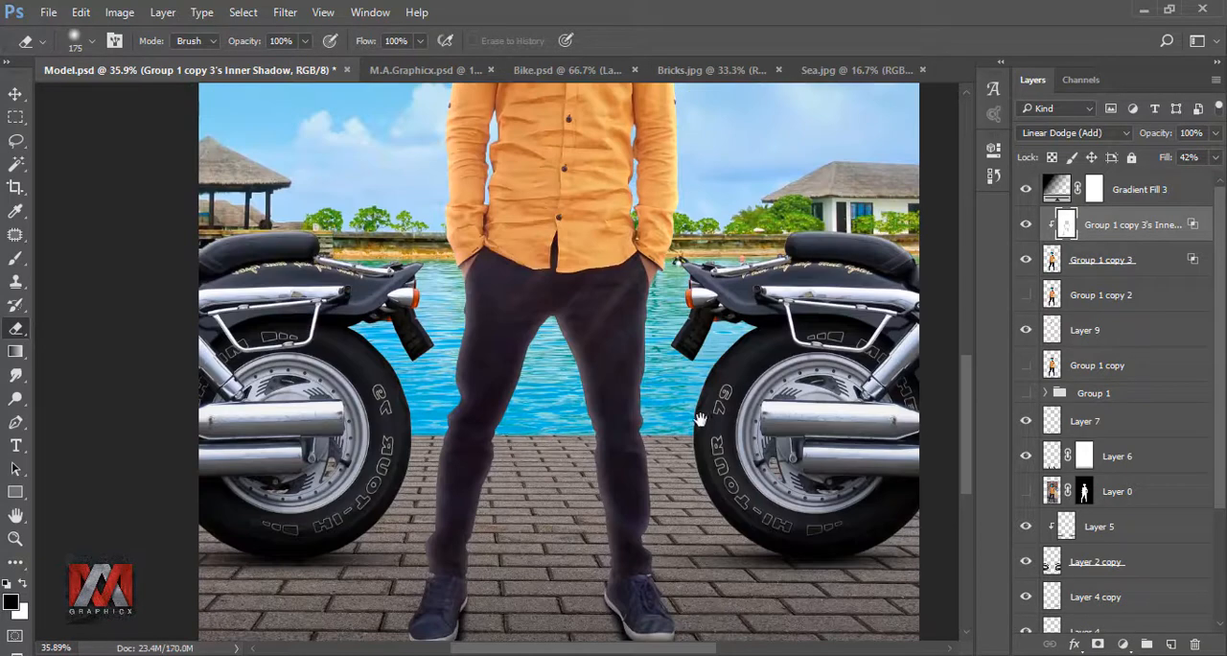
scroll(581, 460, down, 2)
drag(583, 447, 582, 549)
drag(497, 423, 477, 547)
mouse_move(510, 528)
mouse_down()
mouse_move(528, 506)
mouse_move(460, 446)
mouse_up()
- Lower the Eraser opacity to 48% and on to 28% to soften the inner-shadow highlight on the model and around his head
click(305, 41)
drag(305, 46, 260, 48)
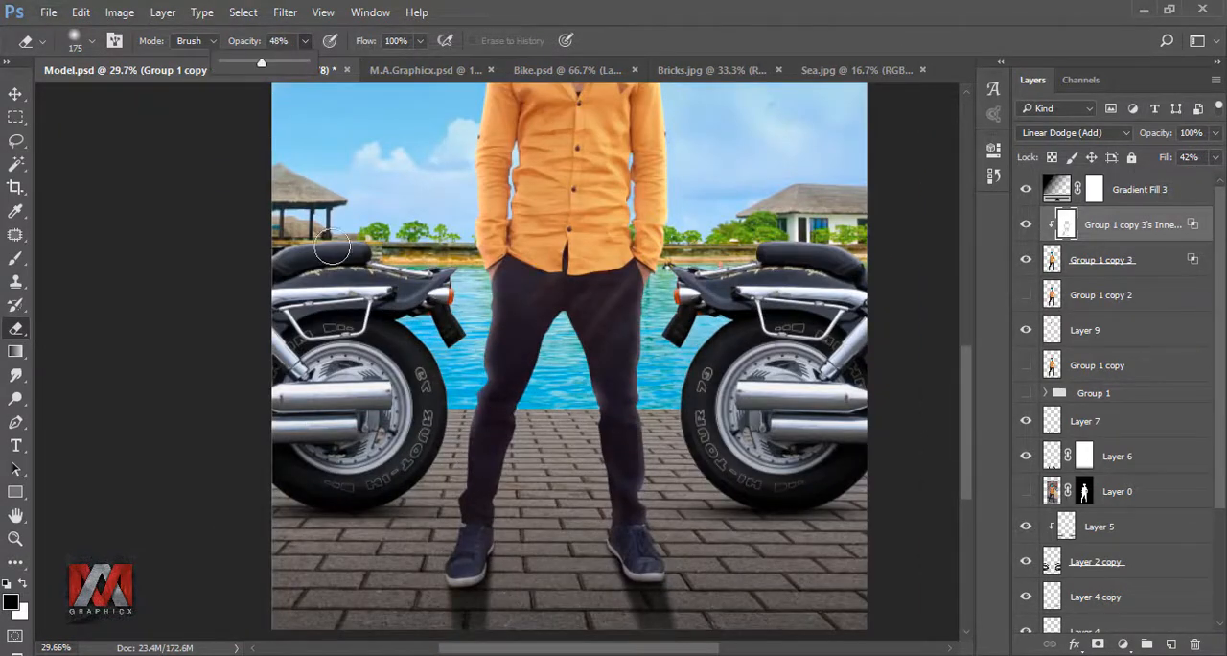
scroll(551, 588, down, 2)
key(ctrl+0)
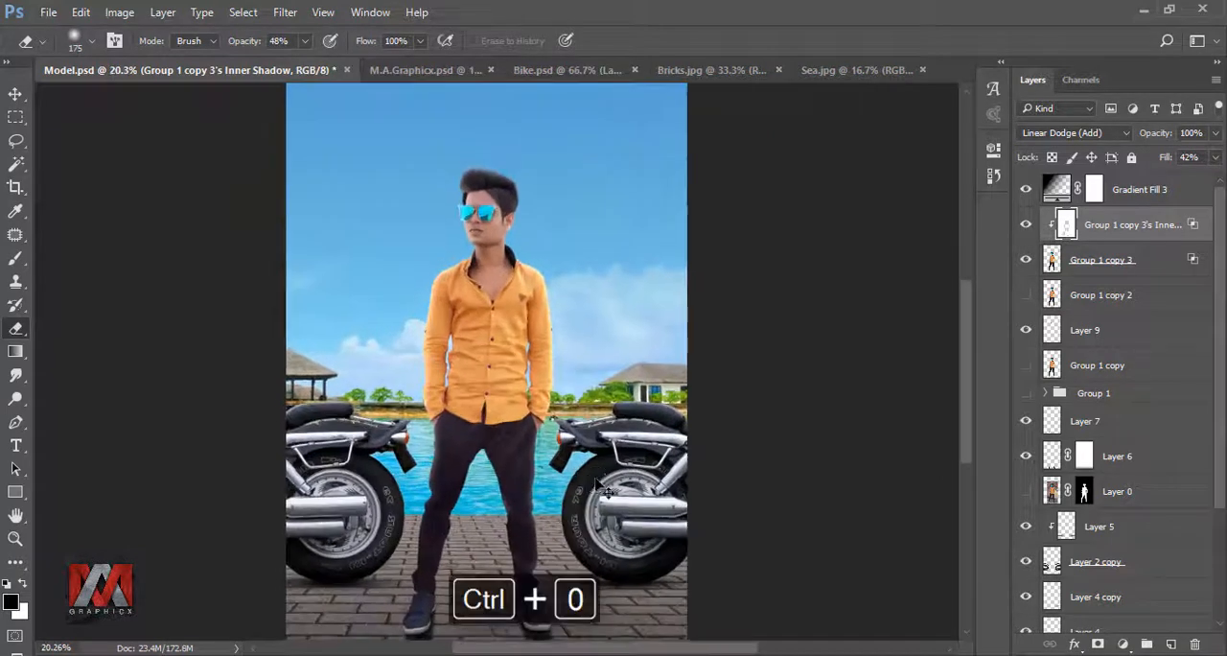
scroll(553, 268, up, 8)
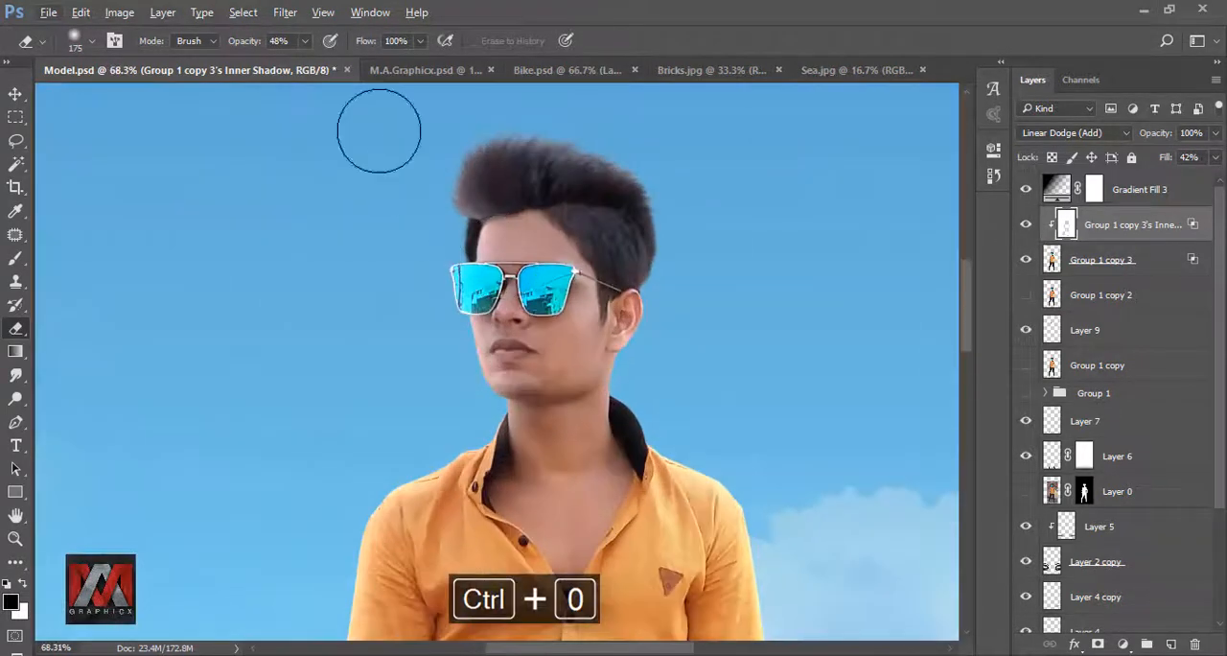
click(305, 41)
drag(303, 61, 288, 62)
scroll(441, 274, down, 2)
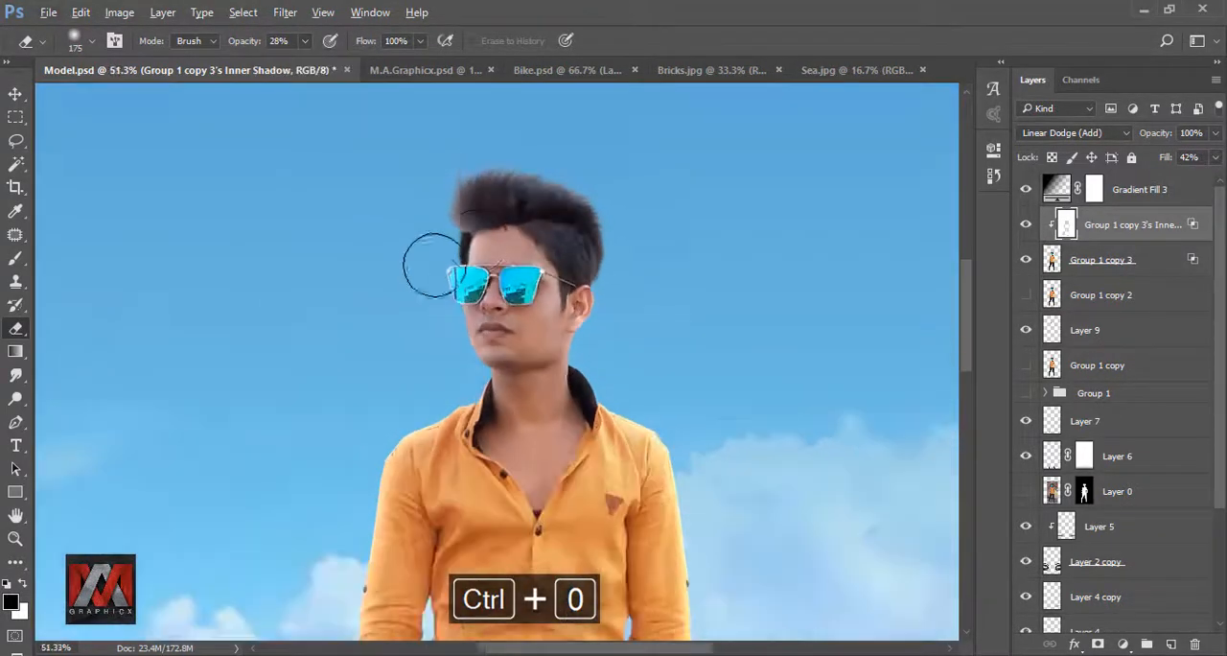
scroll(496, 271, down, 3)
key(ctrl+0)
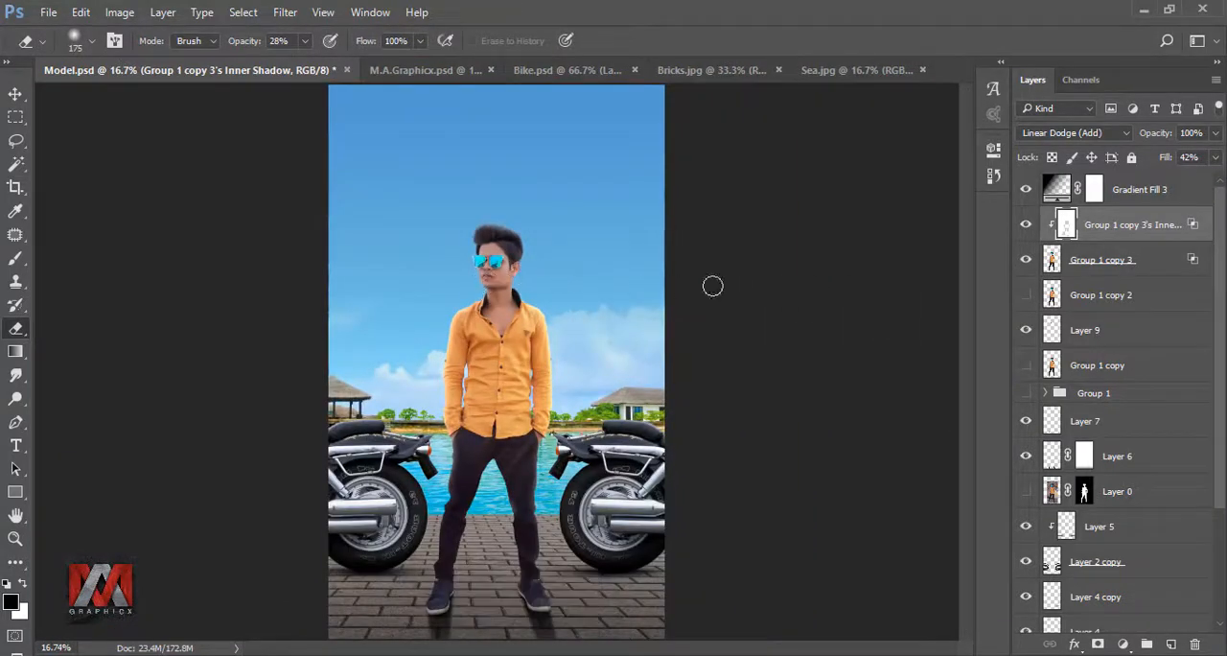
- Compare the image with and without the inner-shadow layer and set that layer's opacity to 80%
click(1027, 225)
click(1027, 226)
click(1217, 134)
drag(1214, 158, 1200, 158)
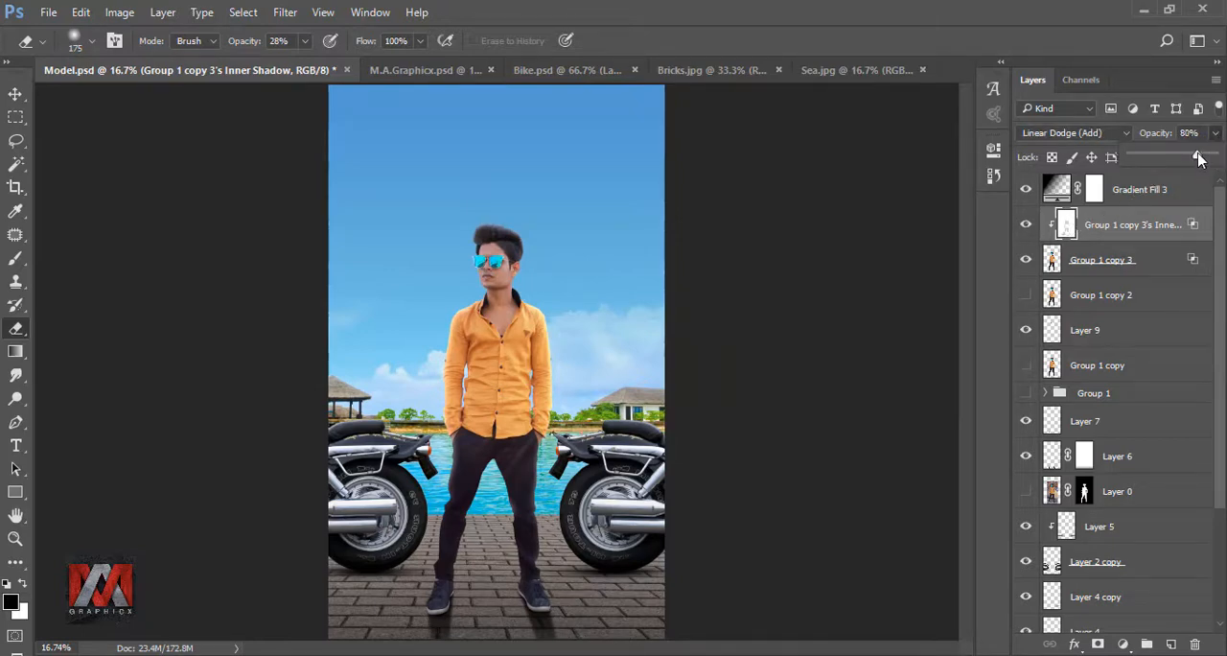
- Compare the image without the inner-shadow layer and stamp all visible layers into a new merged layer on top
click(1027, 225)
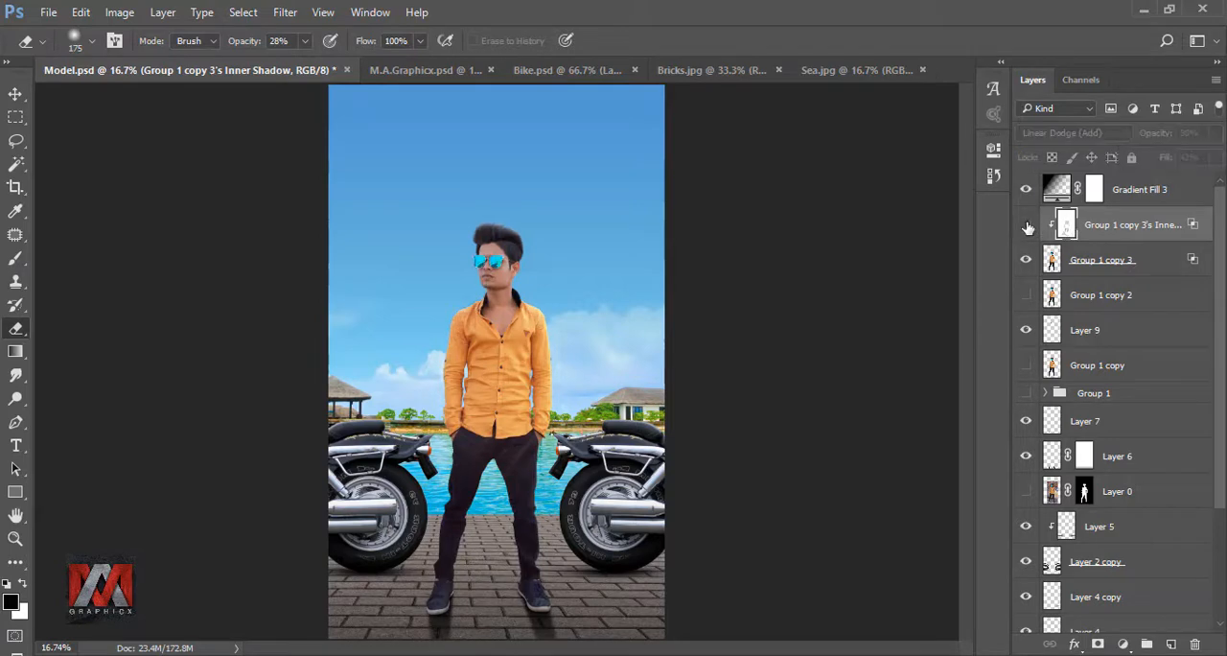
click(1027, 226)
key(ctrl+alt+shift+e)
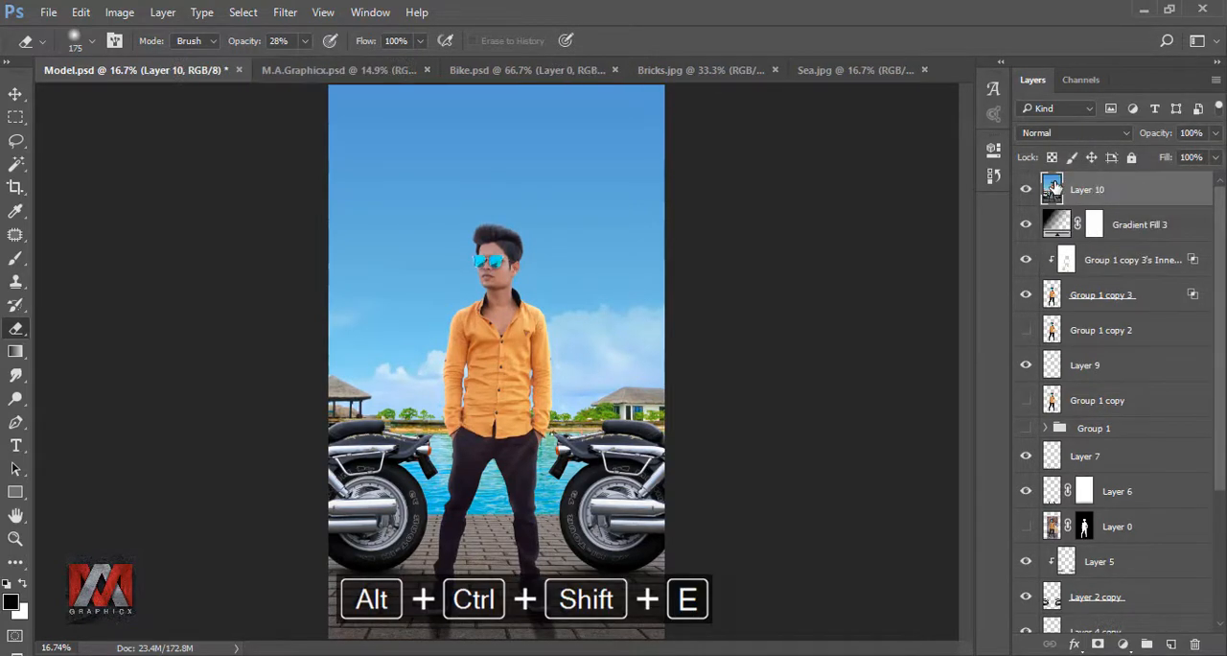
- Apply the Camera Raw Filter to the merged layer with saturation Blues +31, Oranges +10 and Greens +8, and compare before and after
click(285, 11)
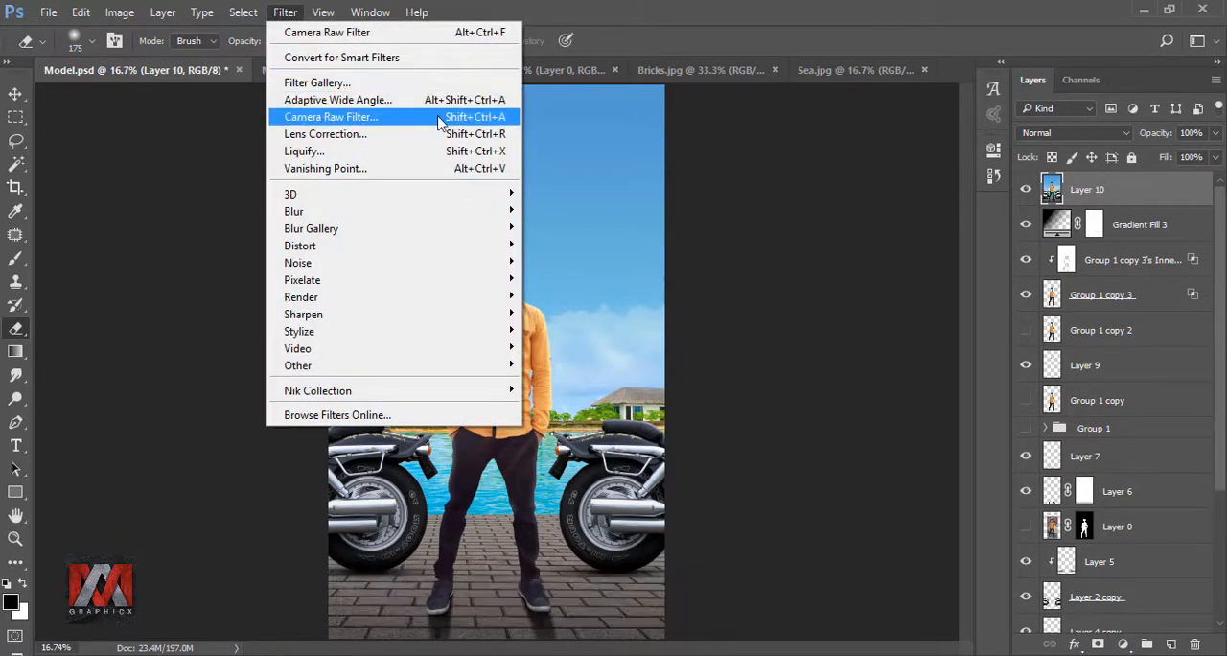
click(439, 117)
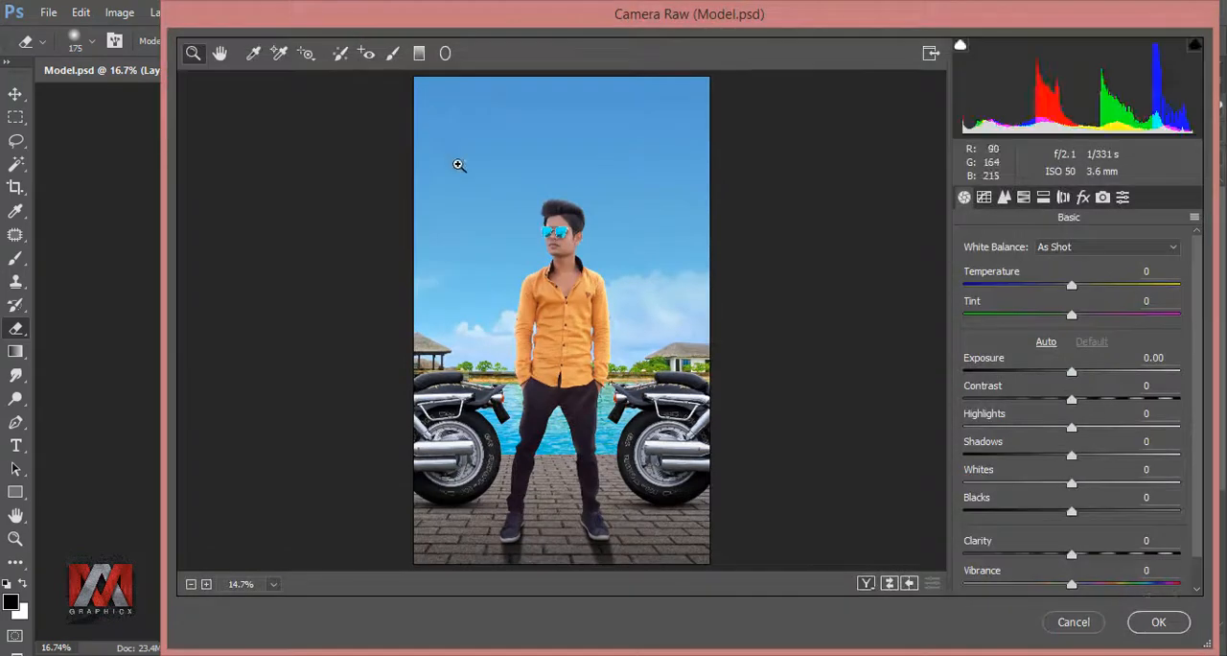
click(1024, 197)
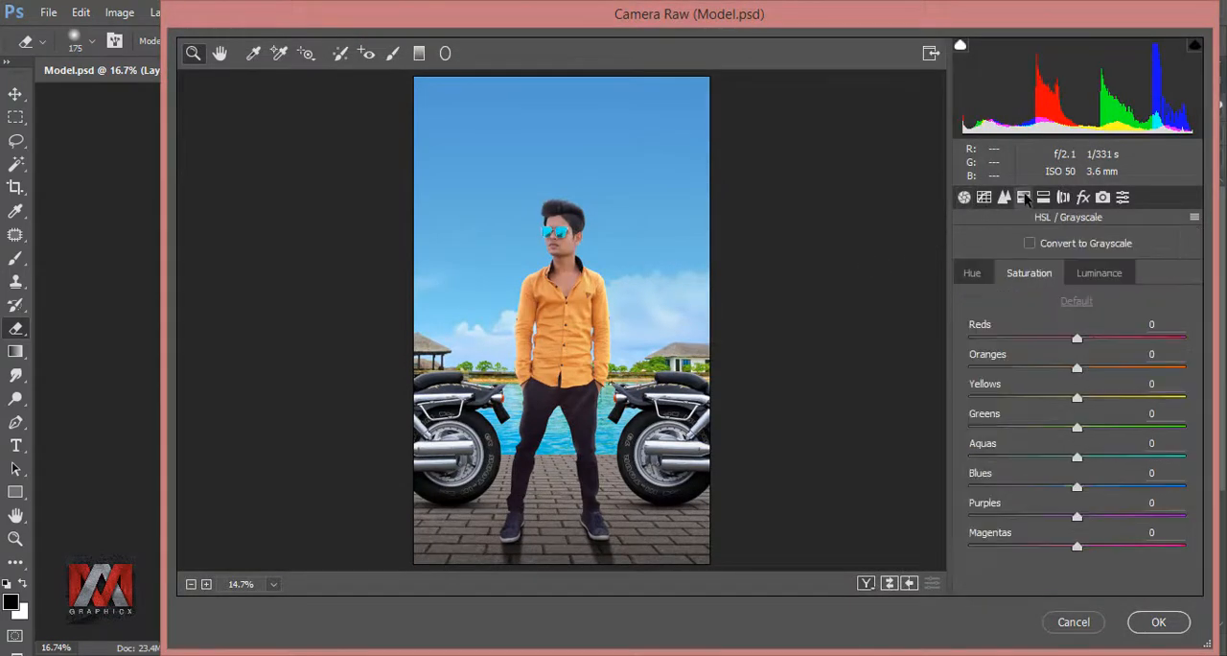
drag(1078, 489, 1111, 489)
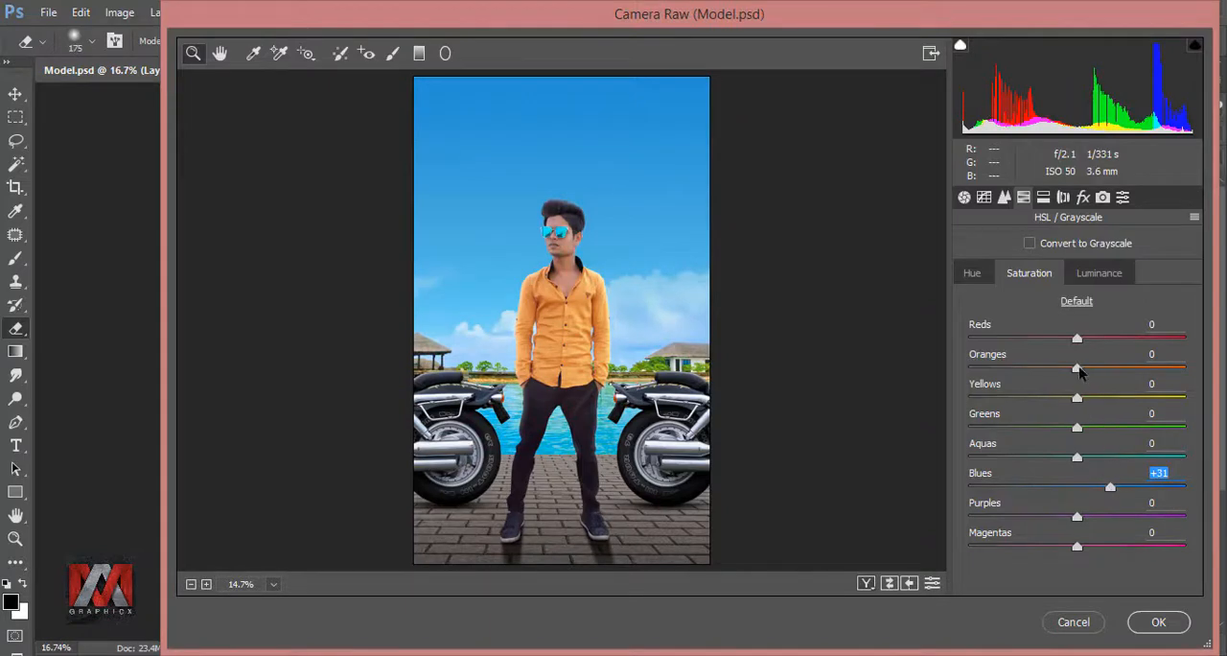
drag(1077, 368, 1088, 368)
drag(1078, 428, 1086, 428)
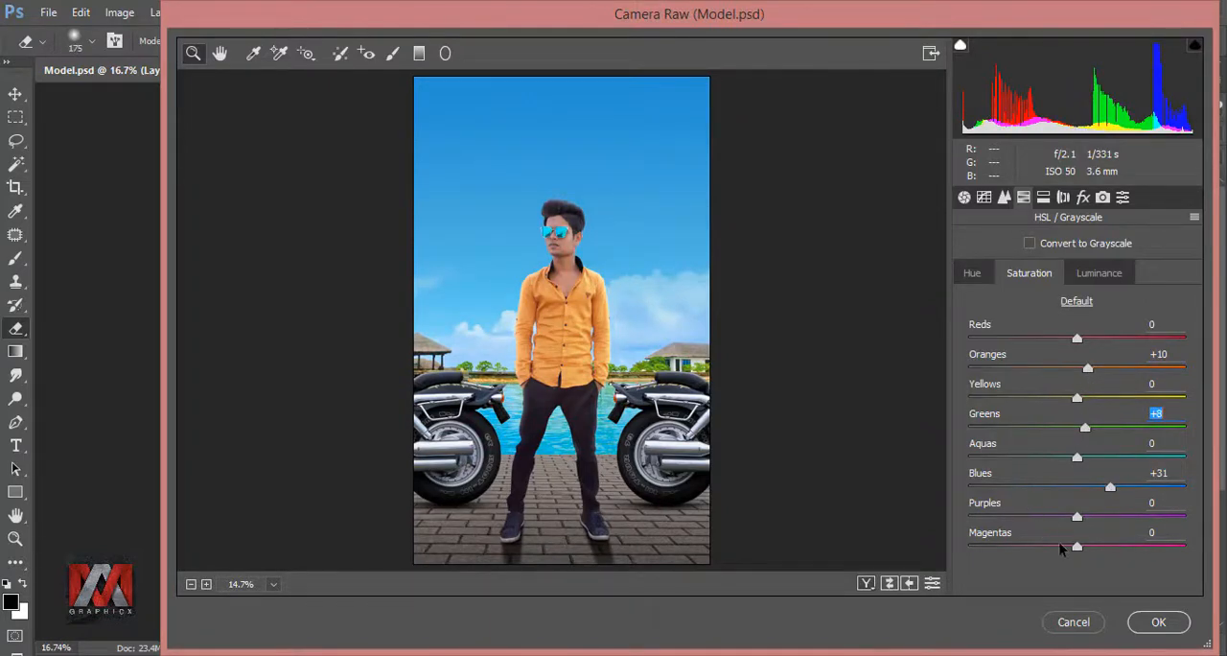
click(1160, 622)
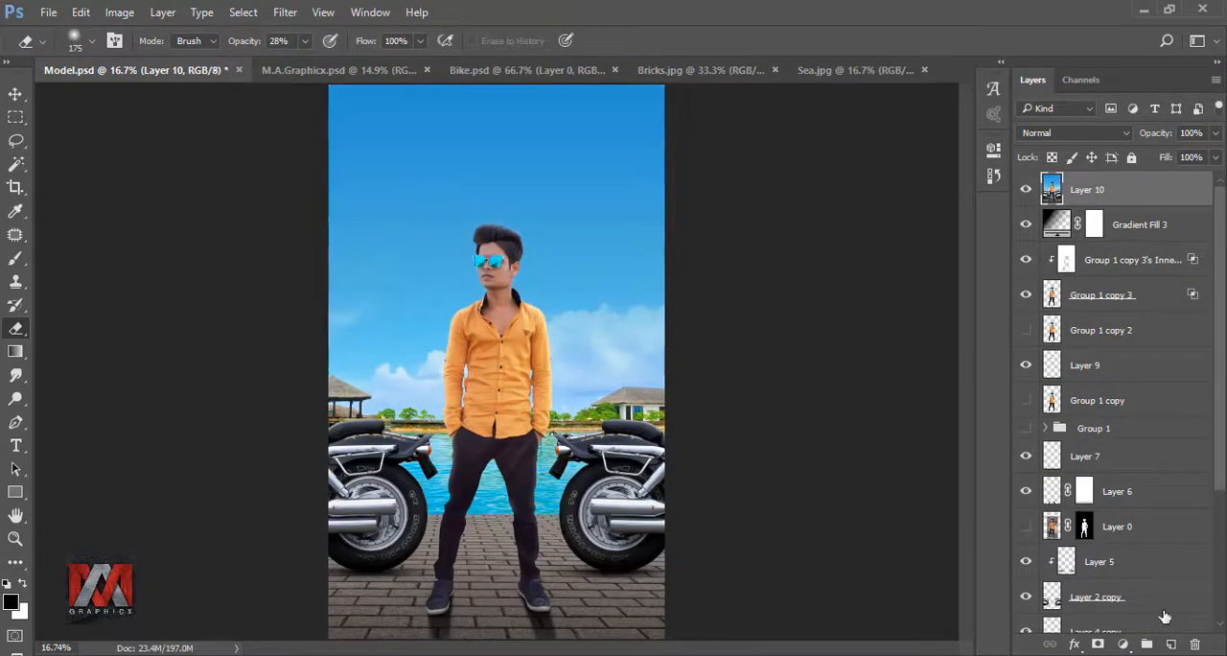
click(1027, 190)
click(1027, 190)
- Apply the Nik Collection Viveza 2 filter with contrast 8% and saturation 4%, and compare the image with and without it
click(290, 18)
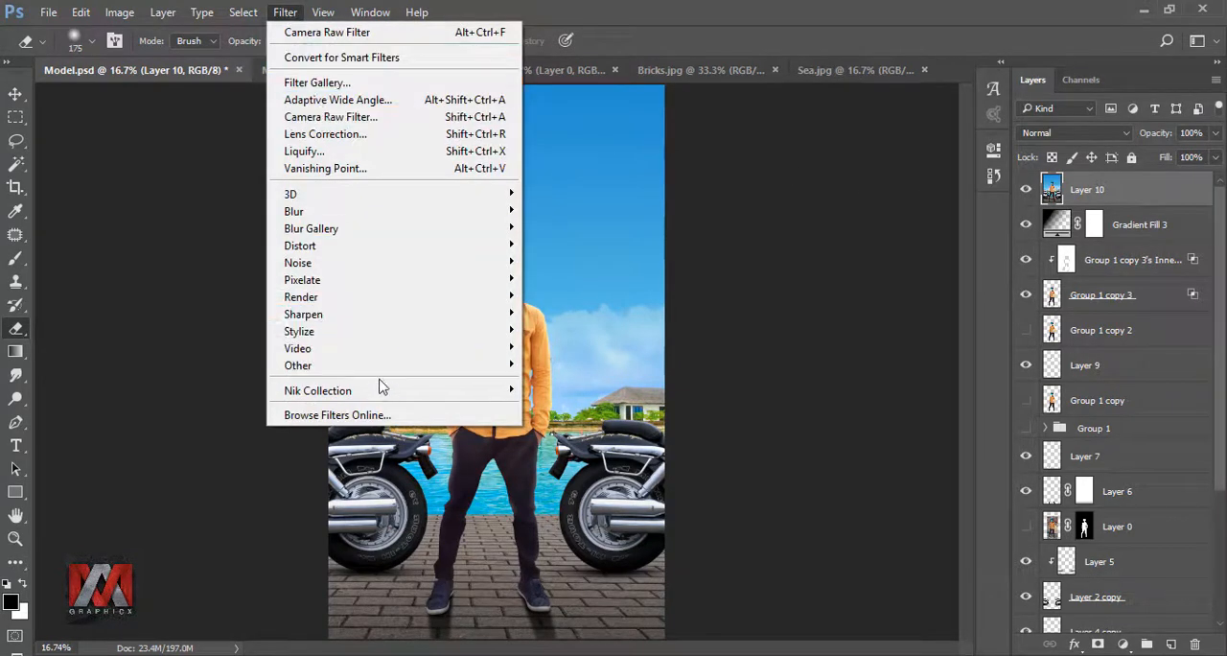
mouse_move(447, 400)
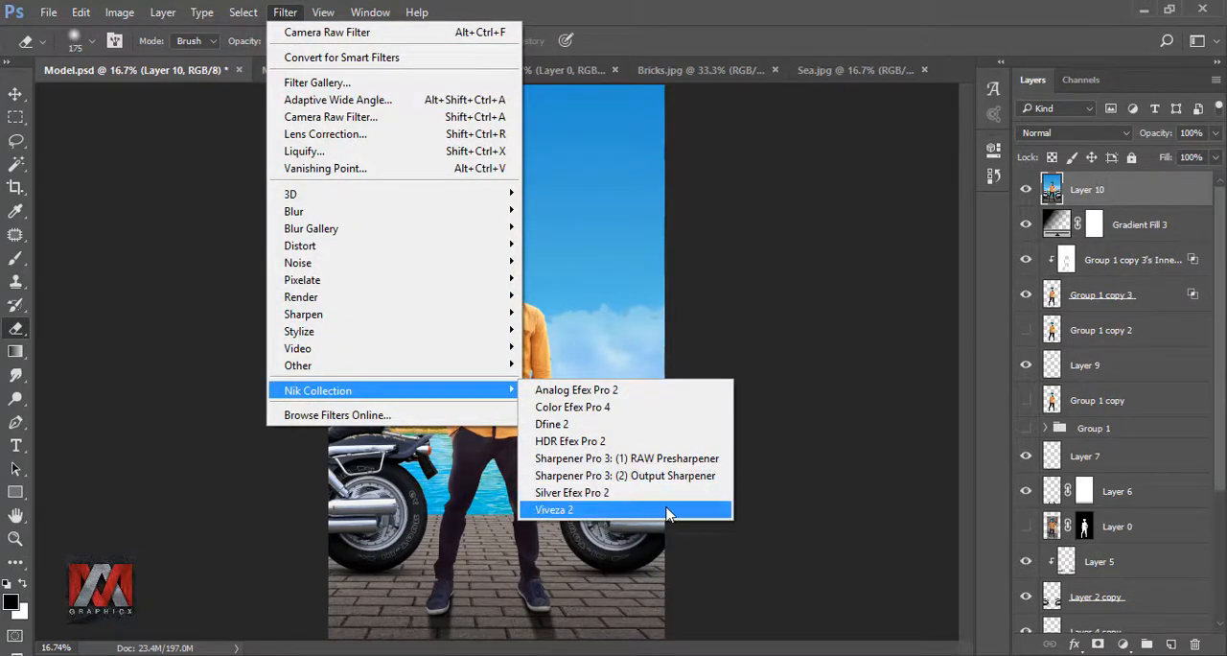
click(632, 517)
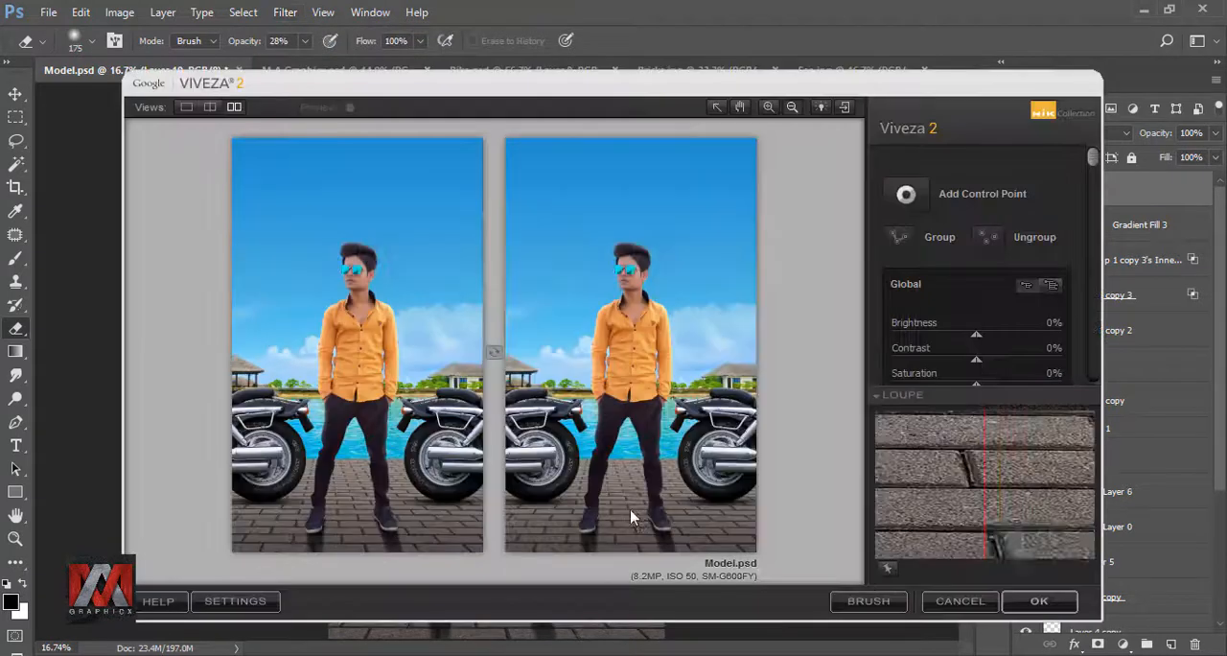
drag(1096, 158, 1096, 185)
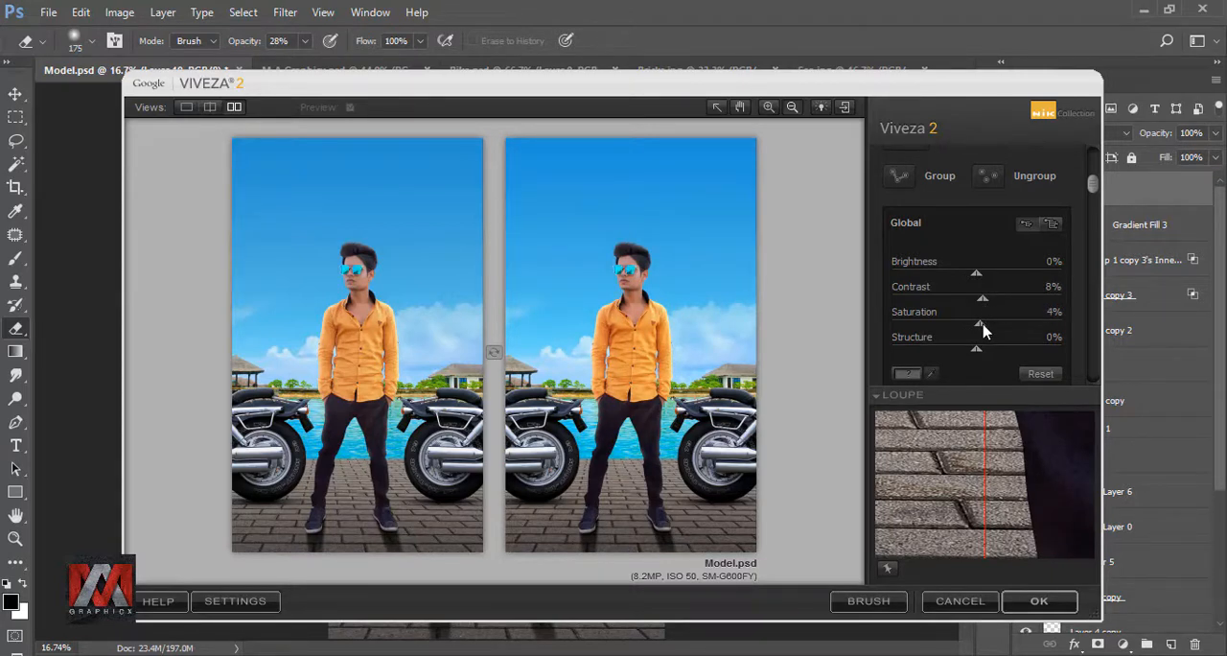
click(1040, 600)
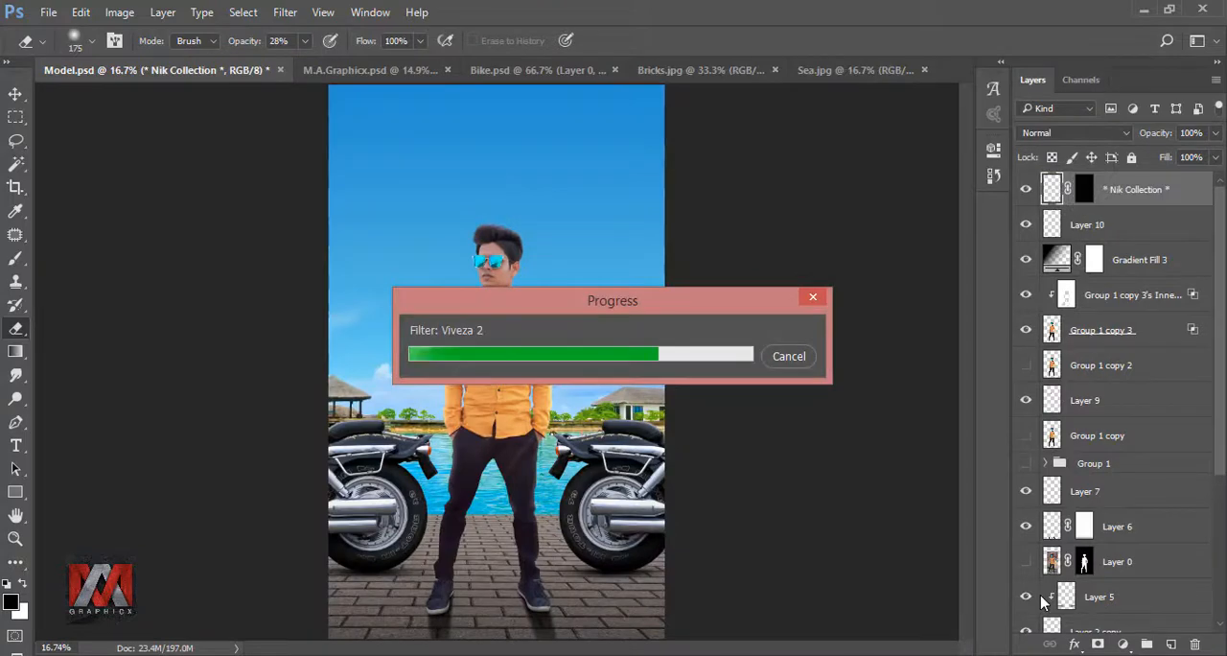
click(1027, 190)
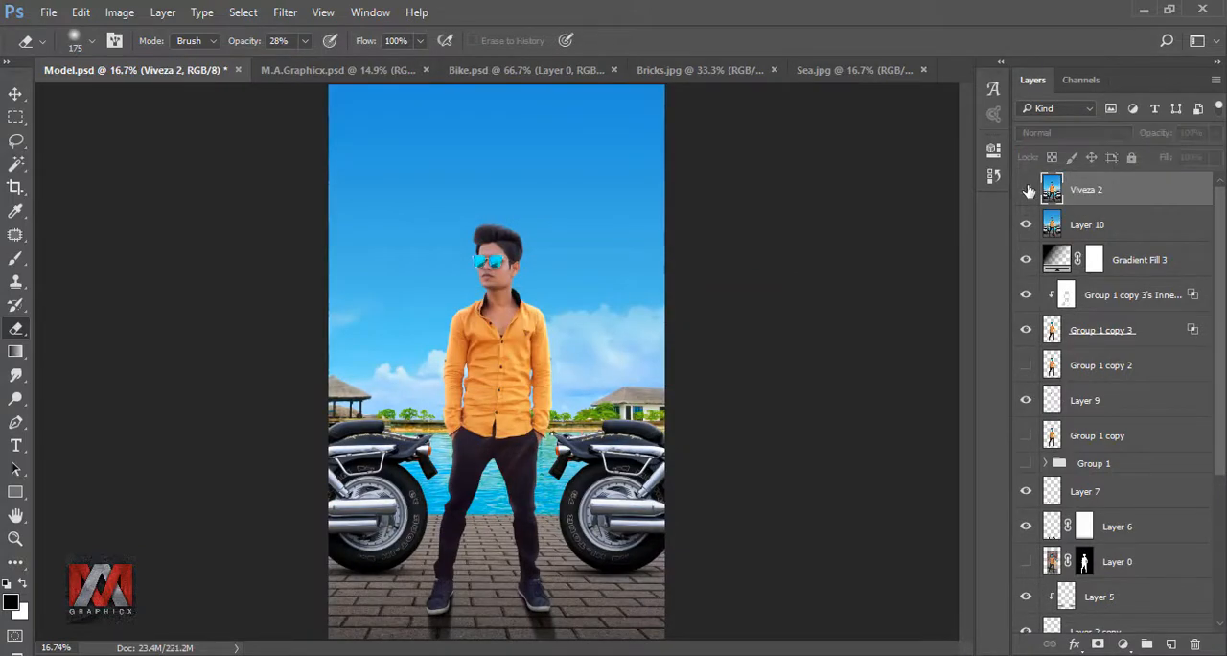
click(1027, 190)
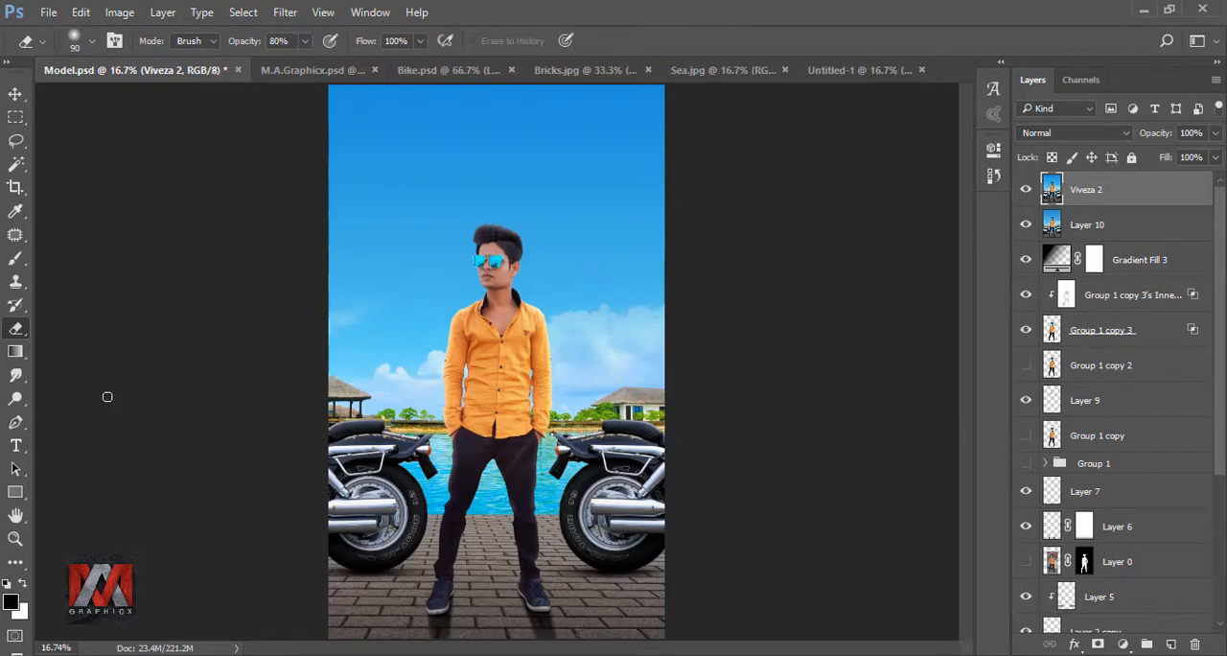
- Trace the sunglasses lens nearest the model's visible ear with the Pen tool and turn the path into a selection
click(17, 423)
scroll(575, 331, up, 10)
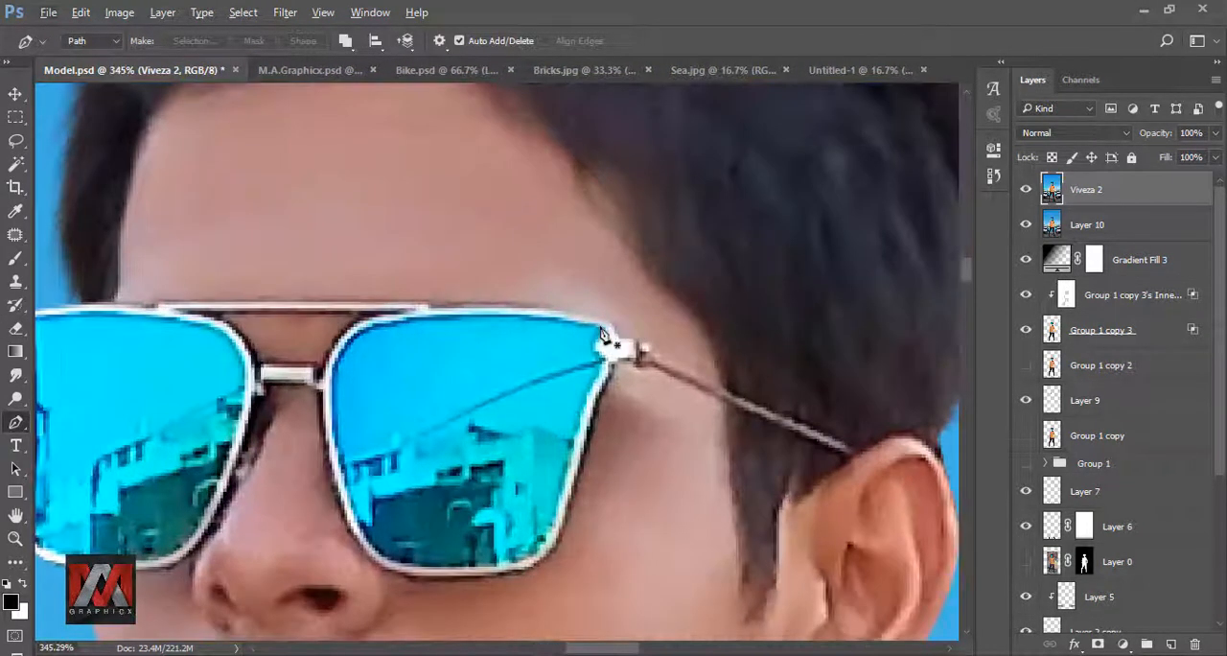
click(600, 329)
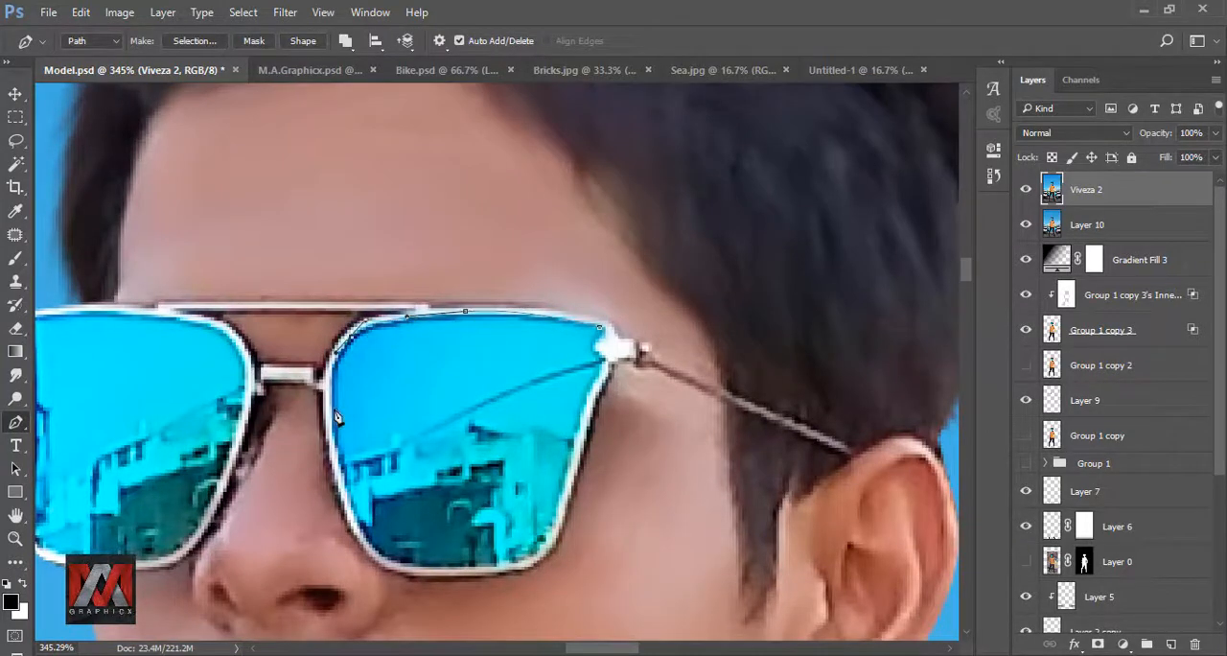
scroll(336, 417, down, 3)
drag(383, 415, 287, 364)
drag(350, 377, 391, 381)
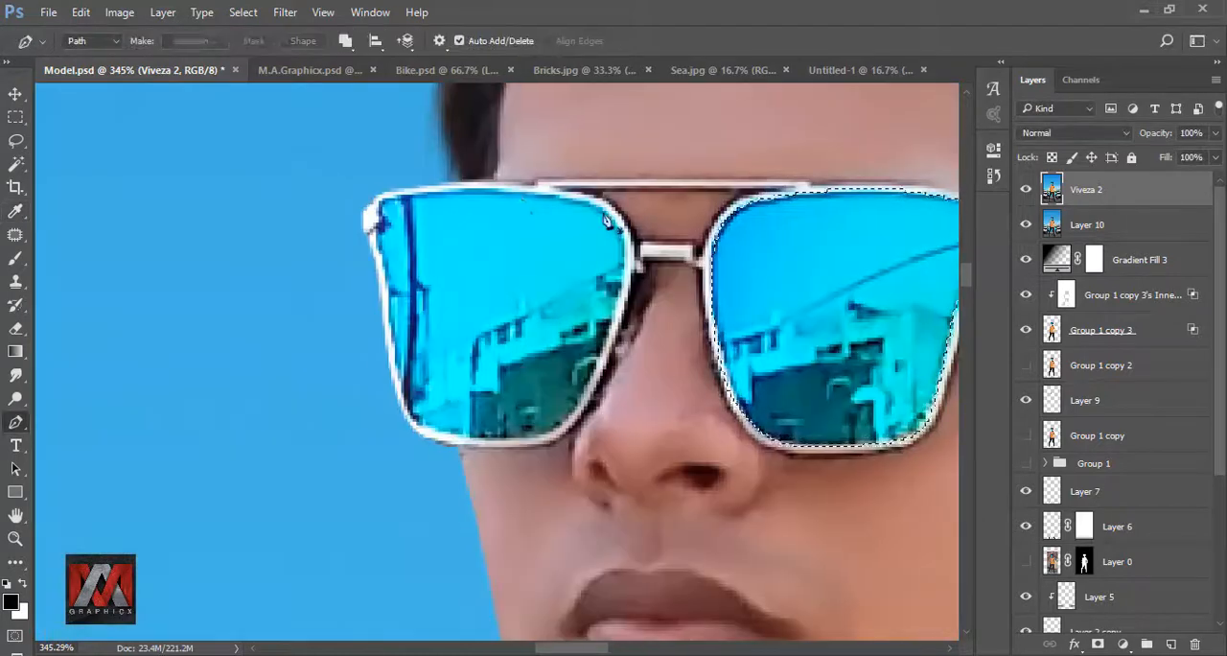
- Trace the other sunglasses lens with the Pen tool and add it to the selection with a feather radius of 0 pixels
click(379, 199)
drag(378, 250, 383, 145)
click(387, 157)
click(391, 194)
click(396, 234)
click(403, 278)
click(416, 309)
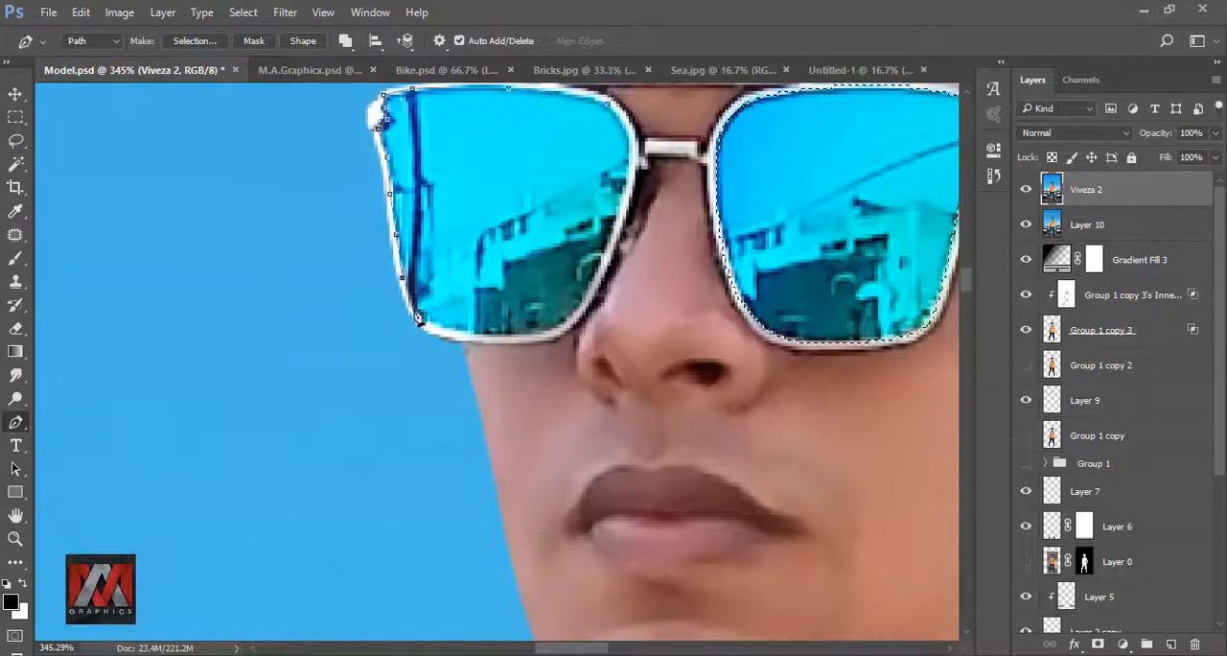
click(465, 335)
click(504, 337)
scroll(611, 263, up, 5)
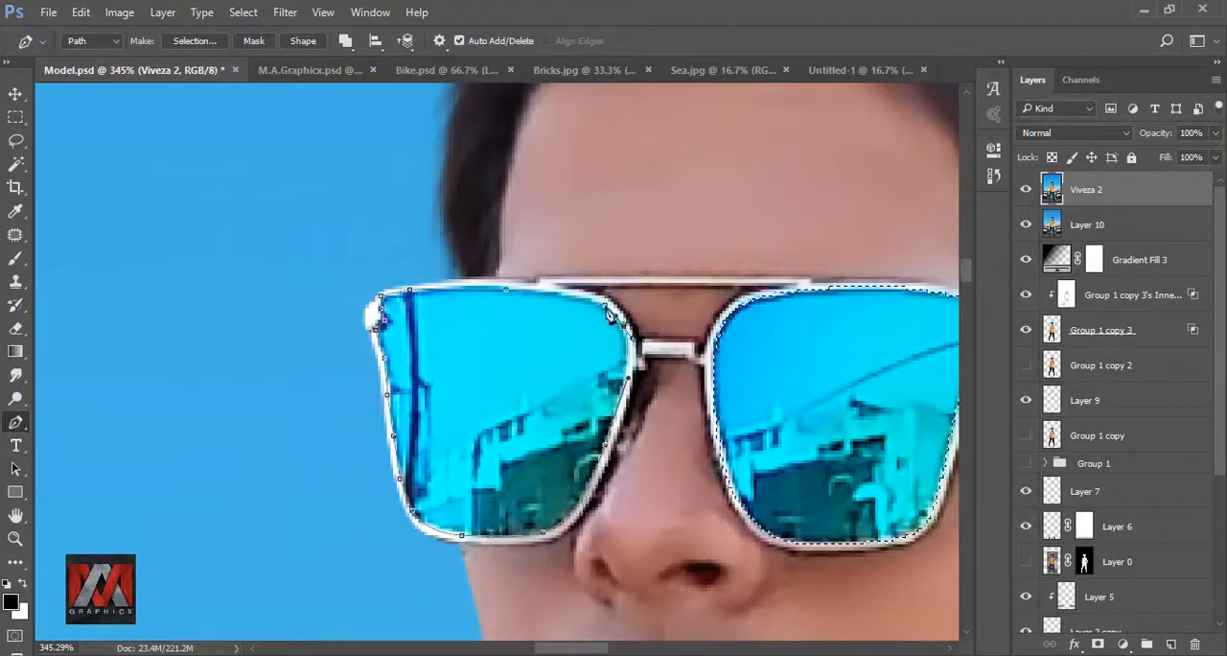
right_click(581, 338)
click(663, 330)
click(613, 486)
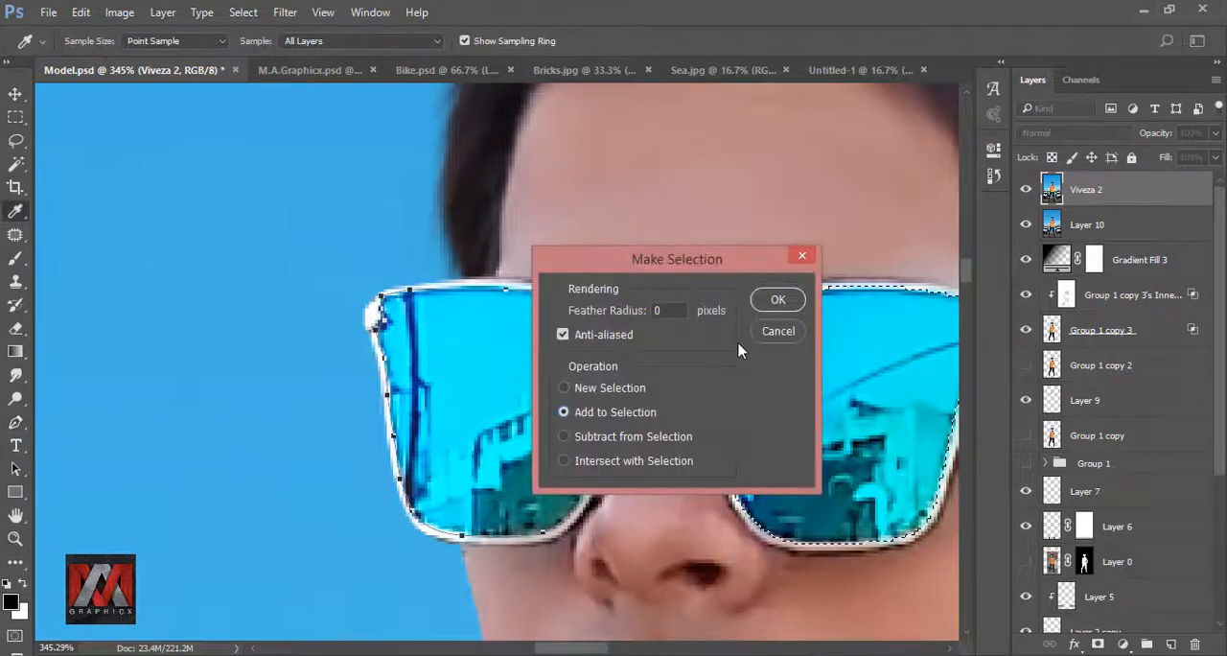
click(773, 301)
- Blacken the selected lenses with a Hue/Saturation adjustment clipped to the Viveza 2 layer at Lightness -100, and compare before and after
key(ctrl+0)
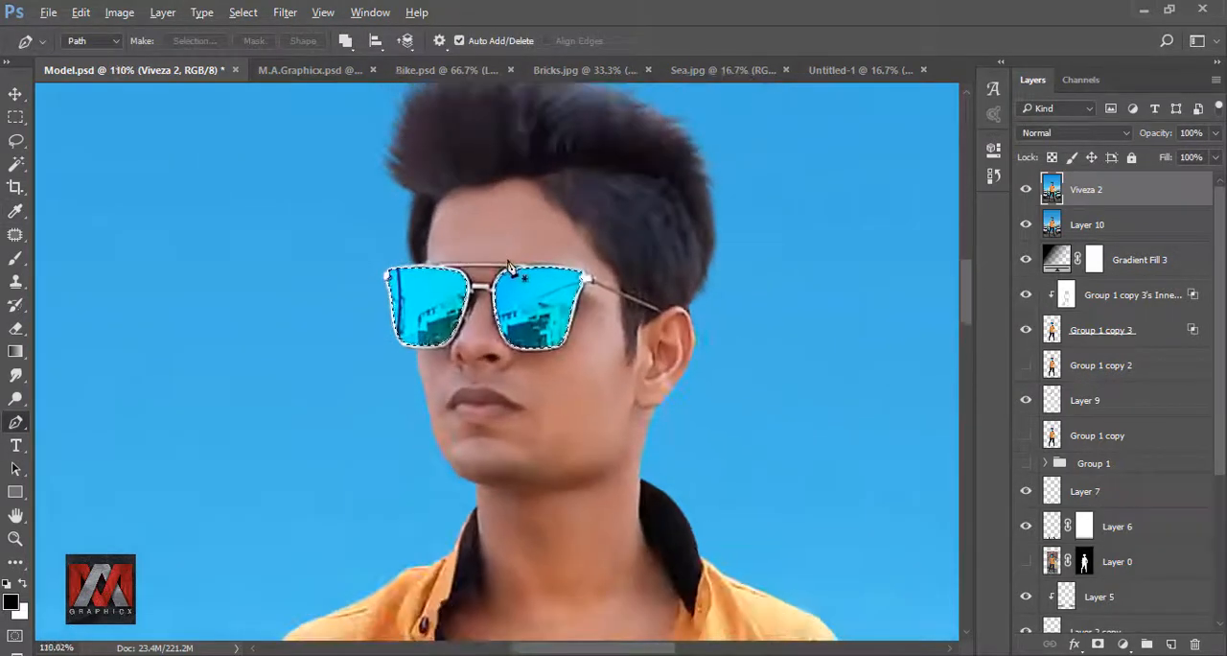
click(1127, 644)
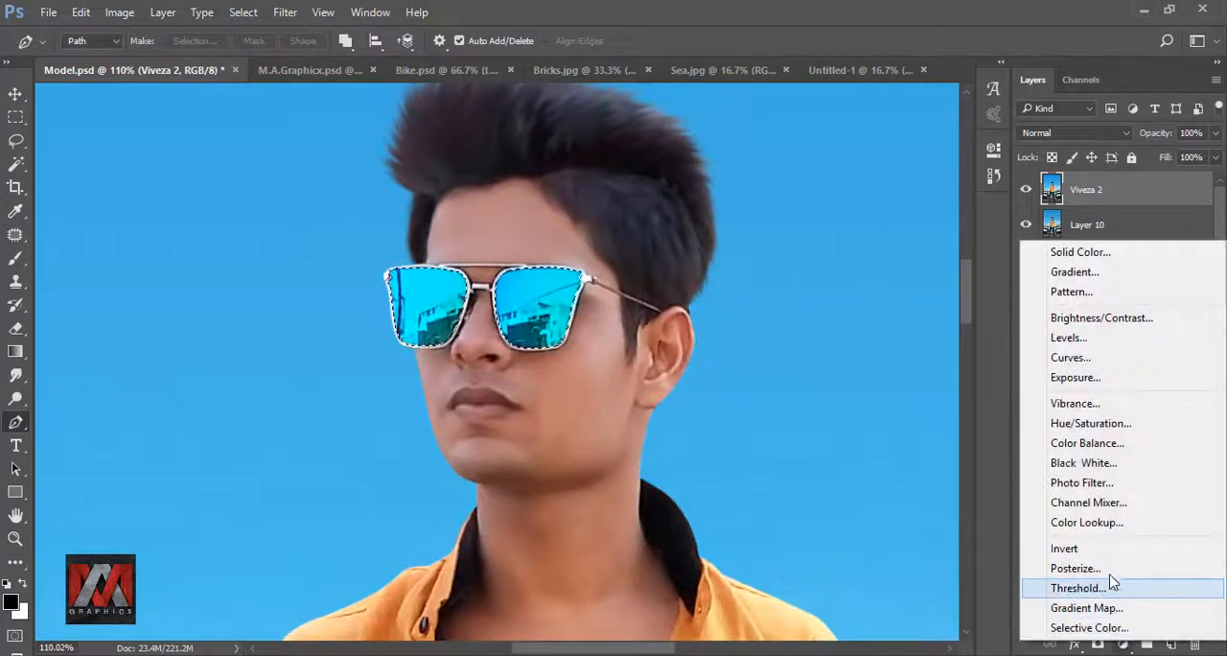
click(1109, 428)
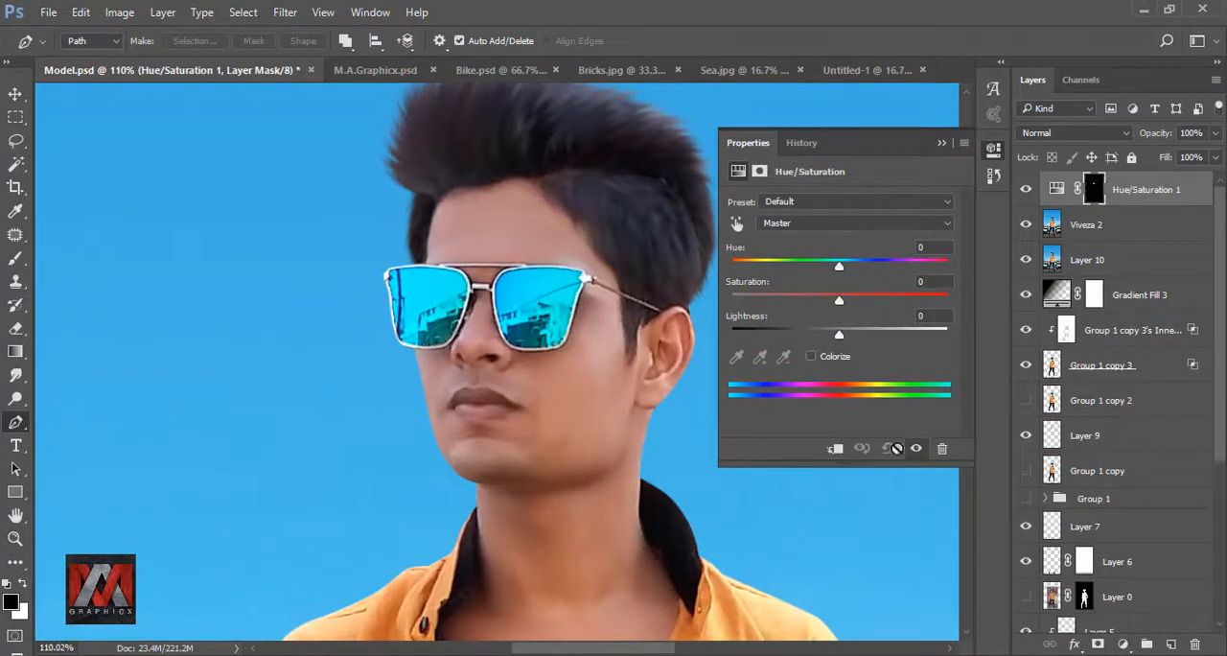
click(835, 450)
drag(840, 338, 707, 334)
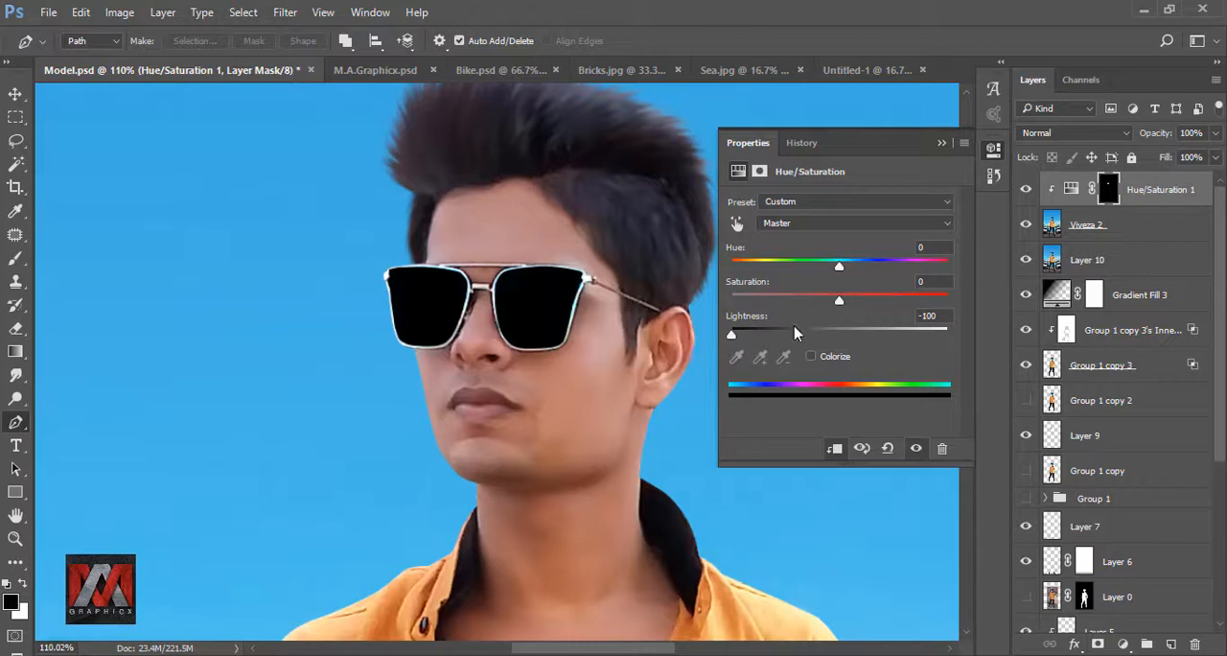
click(942, 142)
key(ctrl+0)
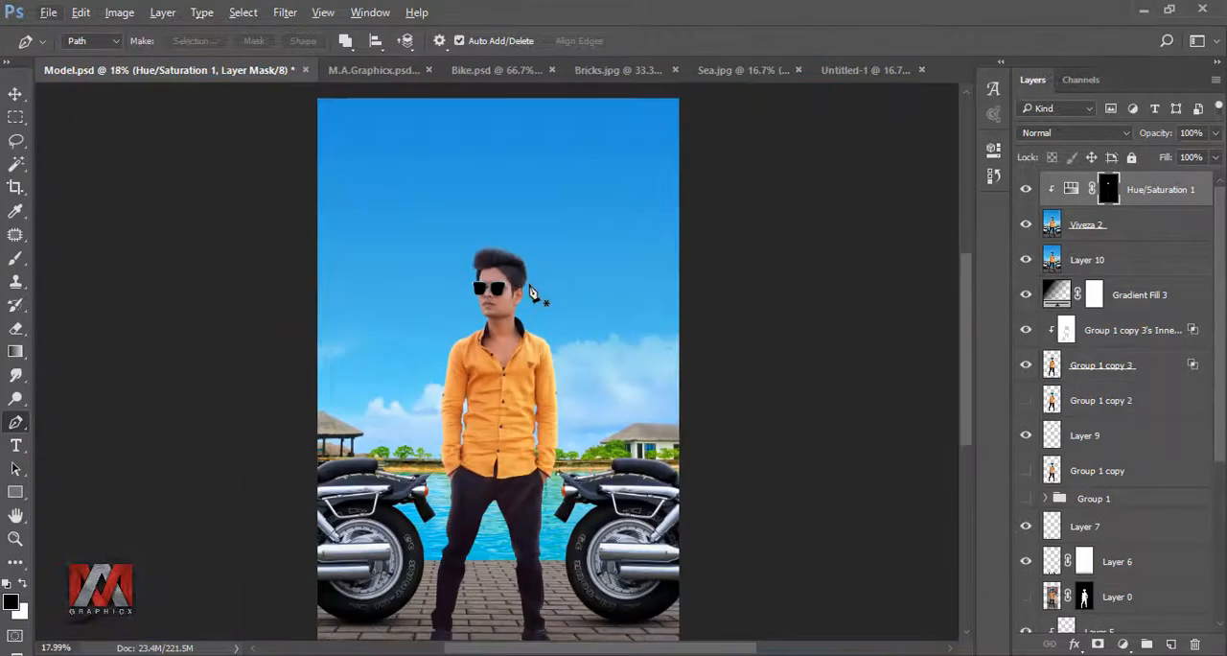
key(ctrl+0)
click(1026, 191)
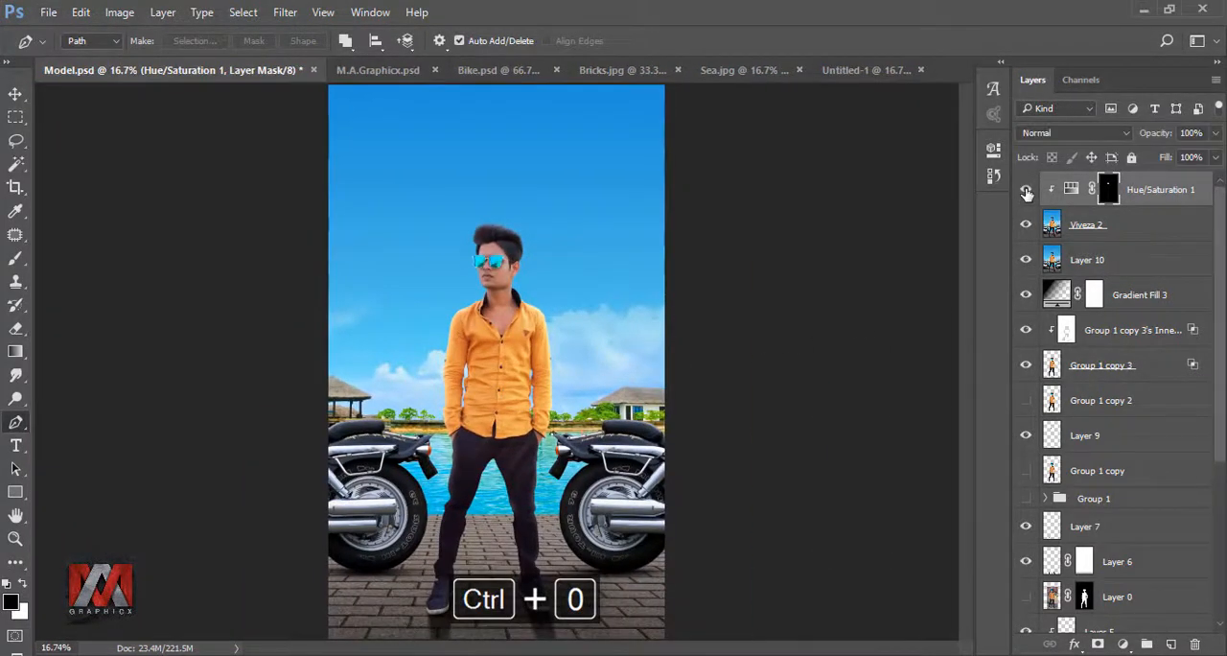
click(1026, 191)
- Add a Curves adjustment layer, raise the black point of its Red channel, and compare the image with and without it
key(v)
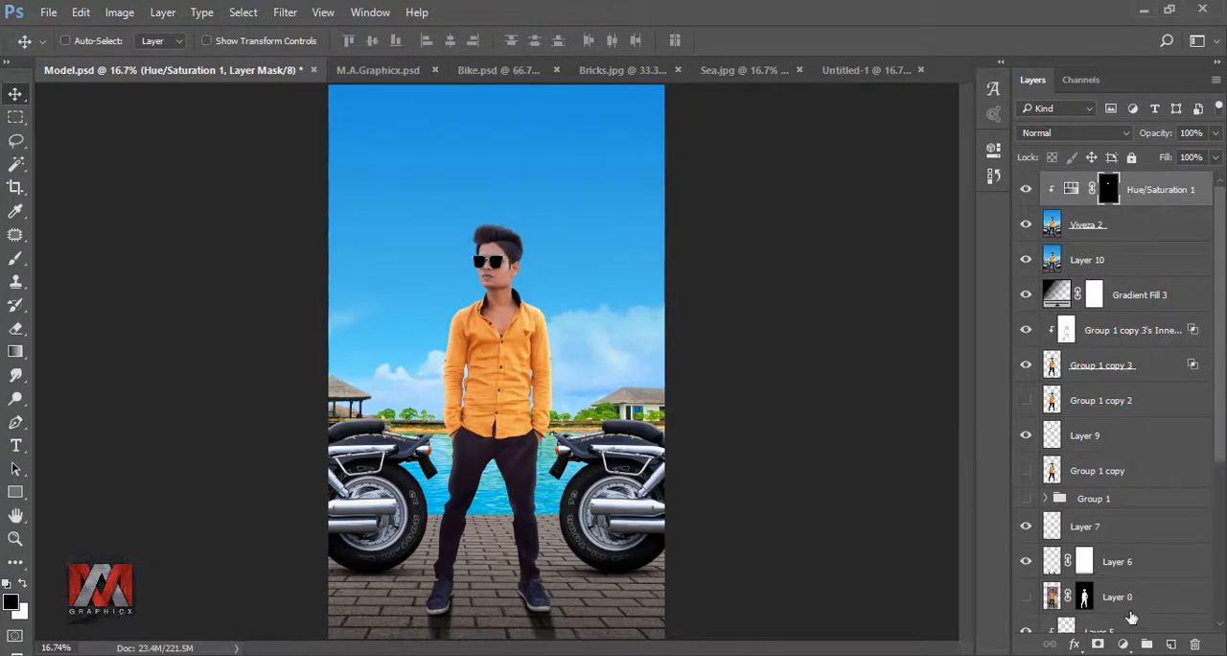
click(1124, 643)
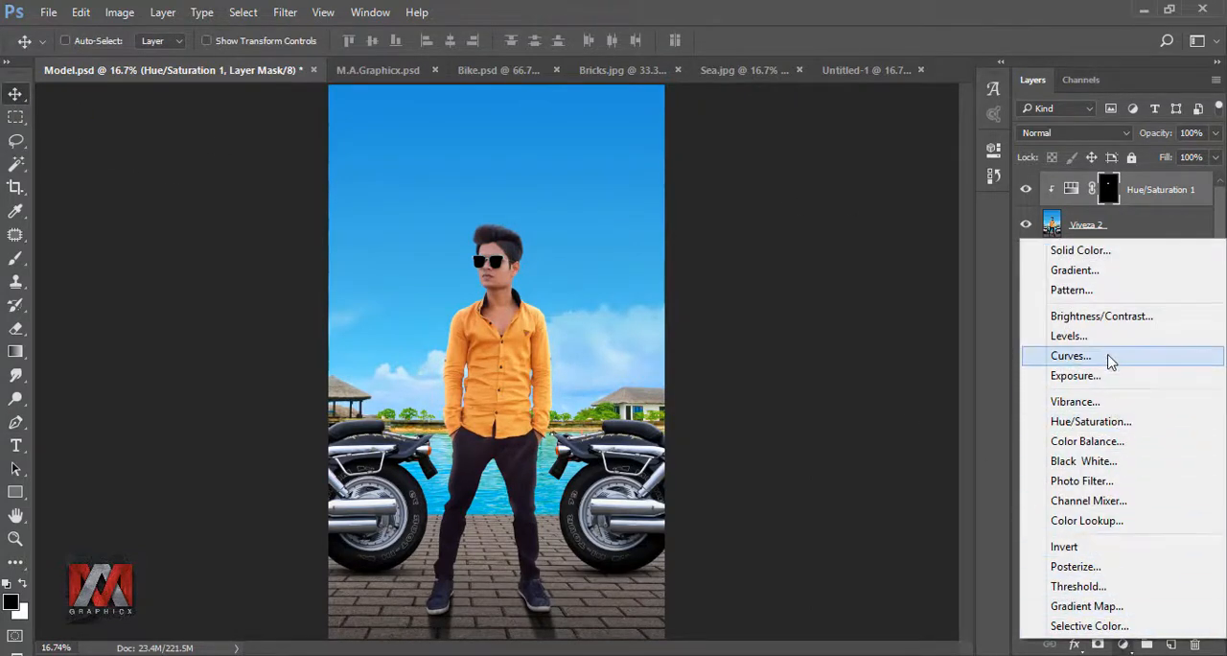
click(1072, 356)
click(808, 227)
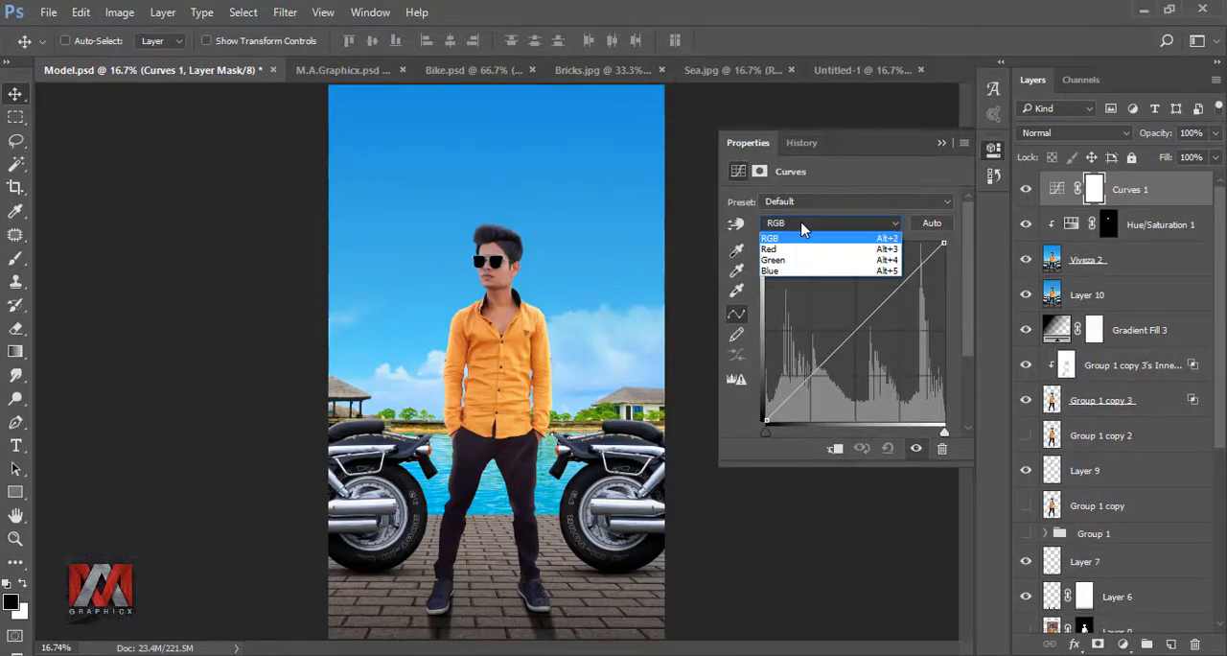
click(792, 252)
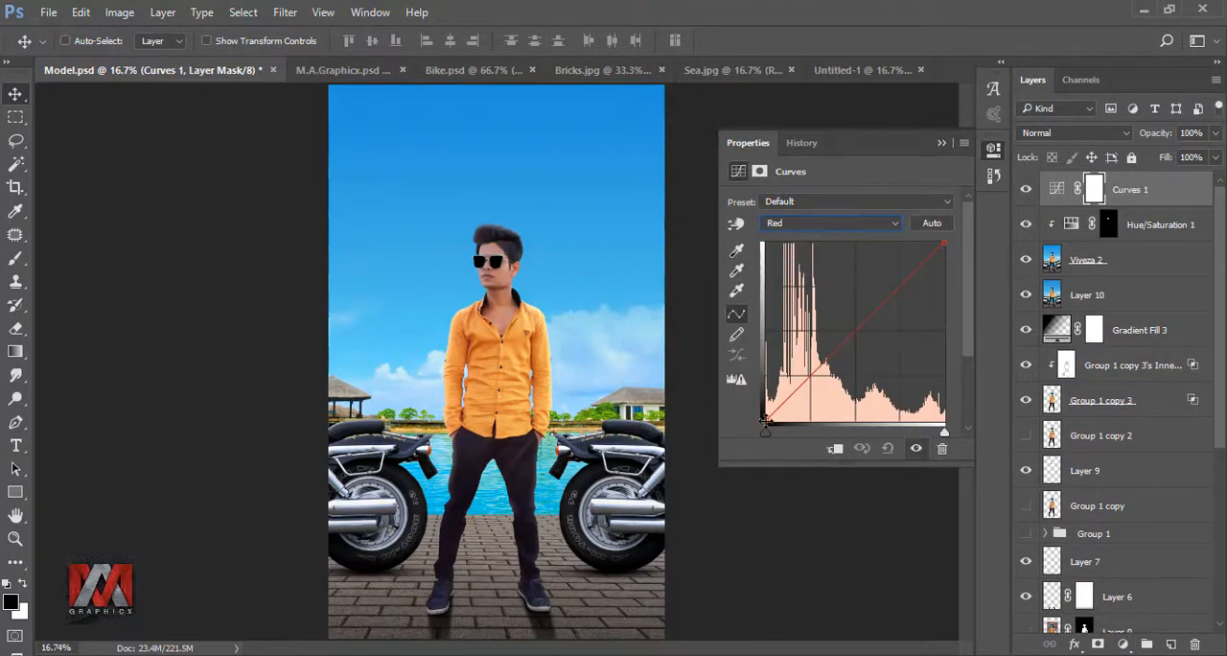
drag(764, 419, 762, 393)
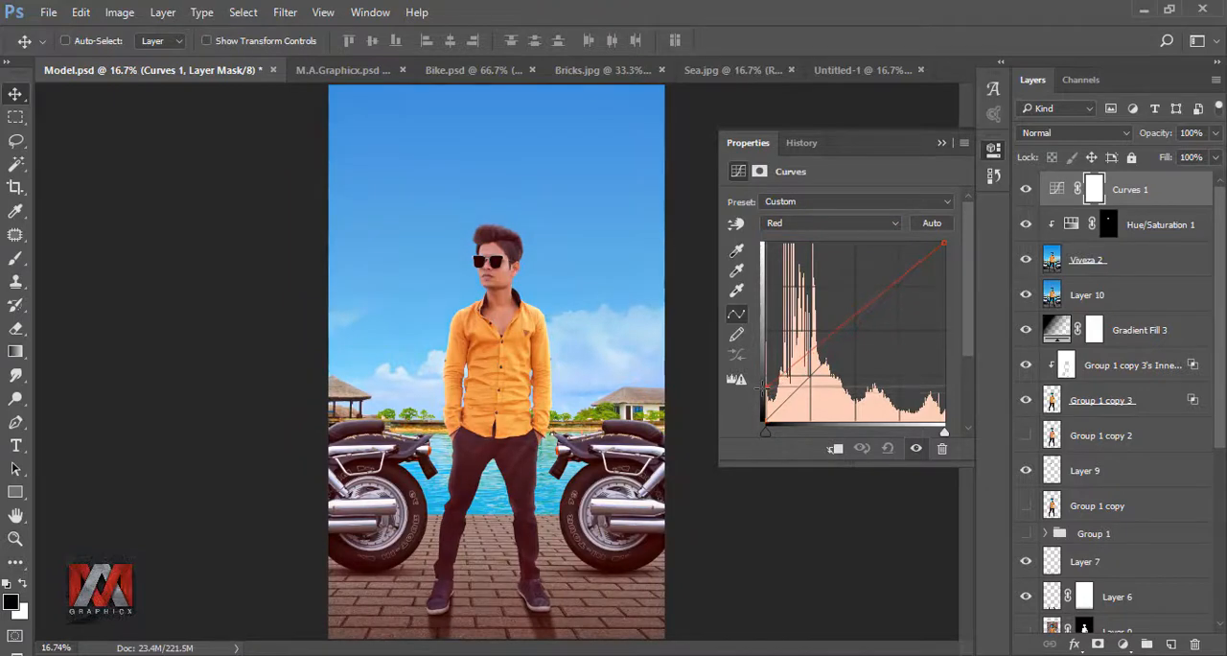
click(942, 143)
click(1026, 191)
click(1025, 191)
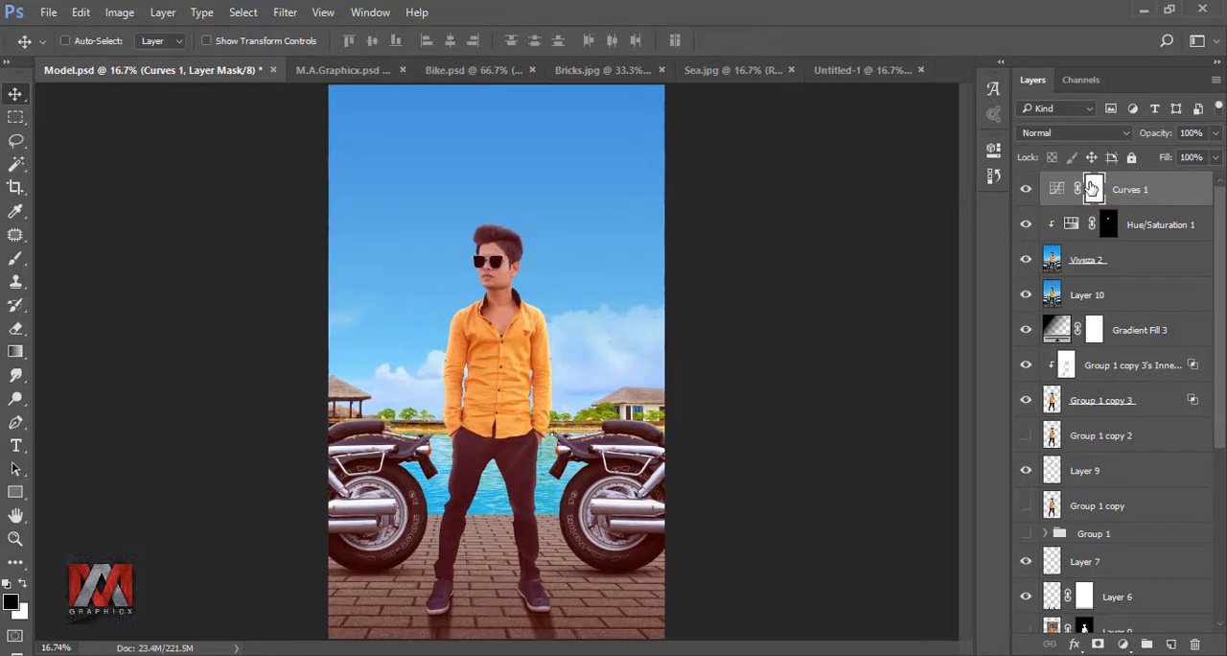
- Paint black on the Curves 1 mask over the sky with a soft brush enlarged to about 1600 px
click(15, 258)
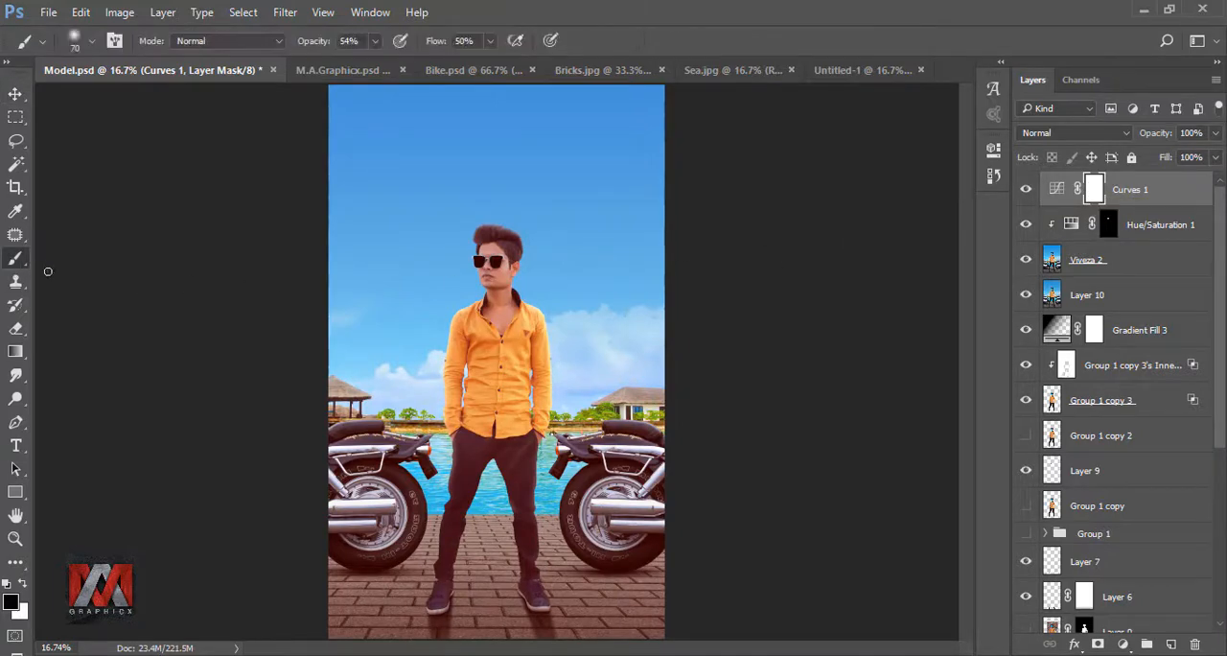
key(bracketright)
key(bracketright)
key(bracketright)
key(bracketright)
key(bracketright)
key(bracketright)
key(bracketright)
key(bracketright)
key(bracketright)
key(bracketright)
key(bracketright)
key(bracketright)
key(bracketright)
key(bracketright)
key(bracketright)
key(bracketright)
key(bracketright)
key(bracketright)
key(bracketright)
key(bracketright)
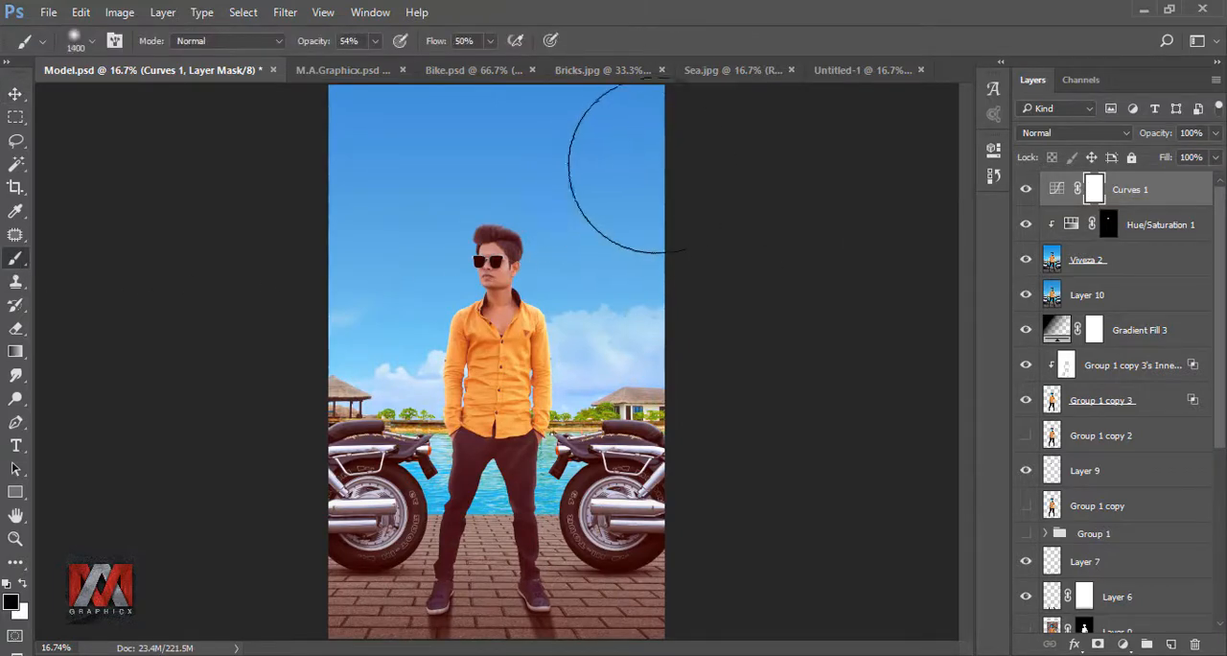
click(654, 161)
- Mask the Curves 1 tint off the model, motorcycles and background at 100% brush opacity and flow, sparing the lower pavement, and compare before and after
click(374, 40)
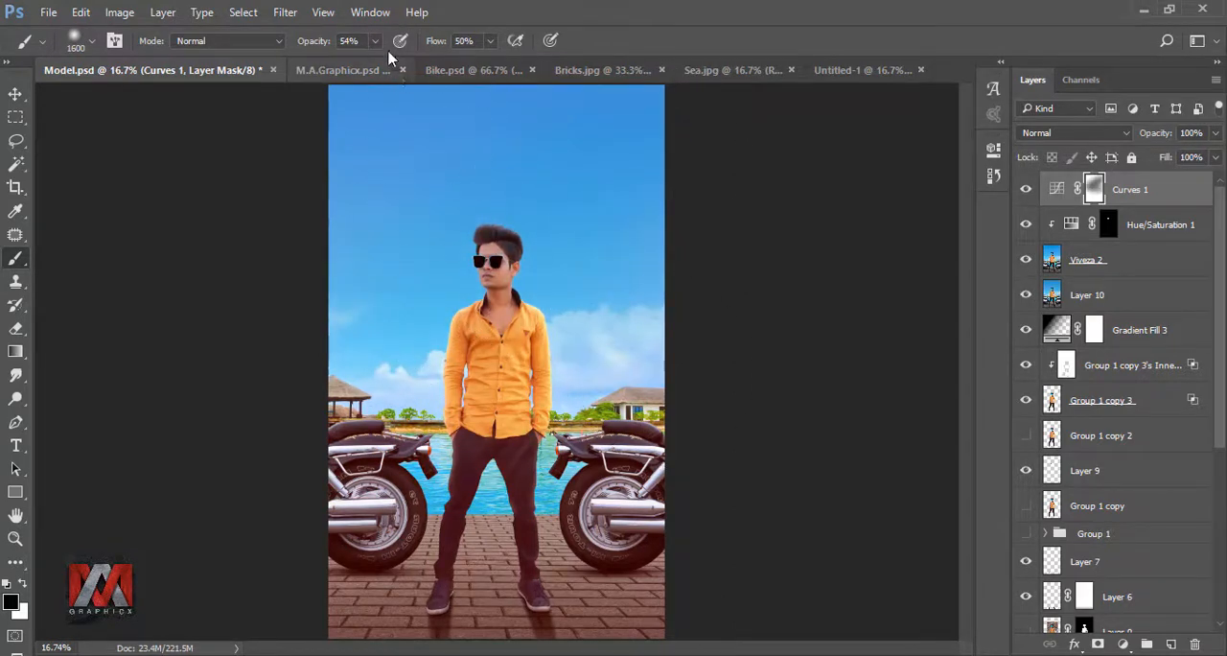
click(489, 40)
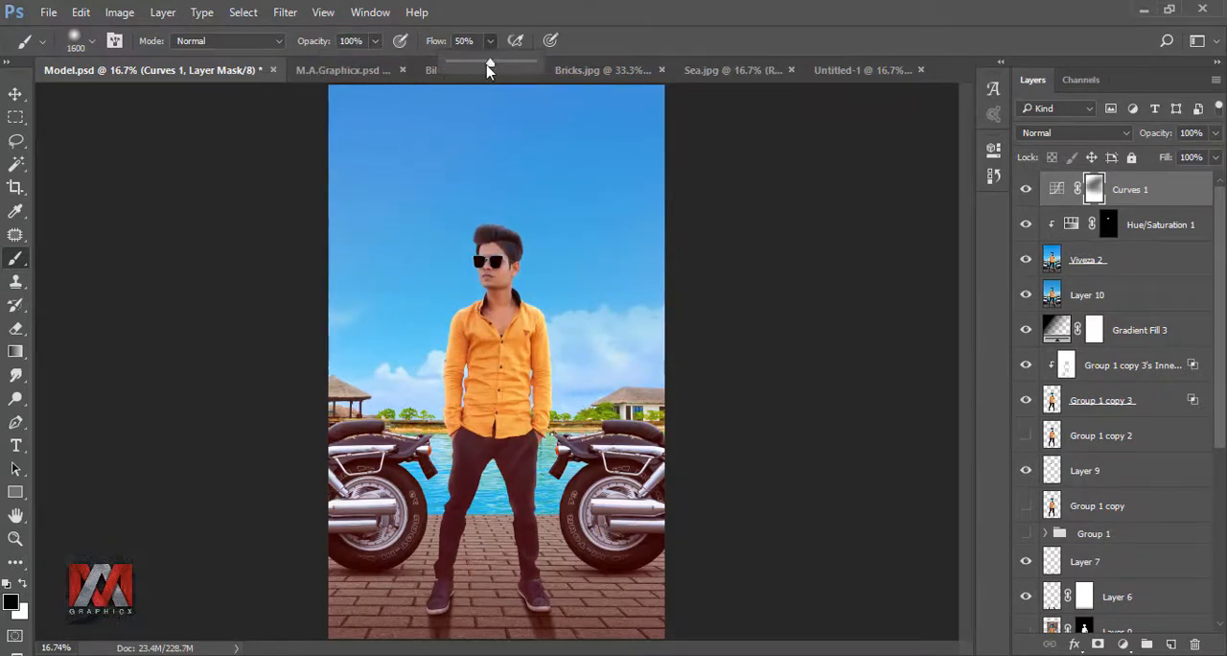
mouse_move(460, 316)
mouse_down()
mouse_move(548, 307)
mouse_move(537, 408)
mouse_move(411, 417)
mouse_move(682, 334)
mouse_move(428, 403)
mouse_move(337, 309)
mouse_up()
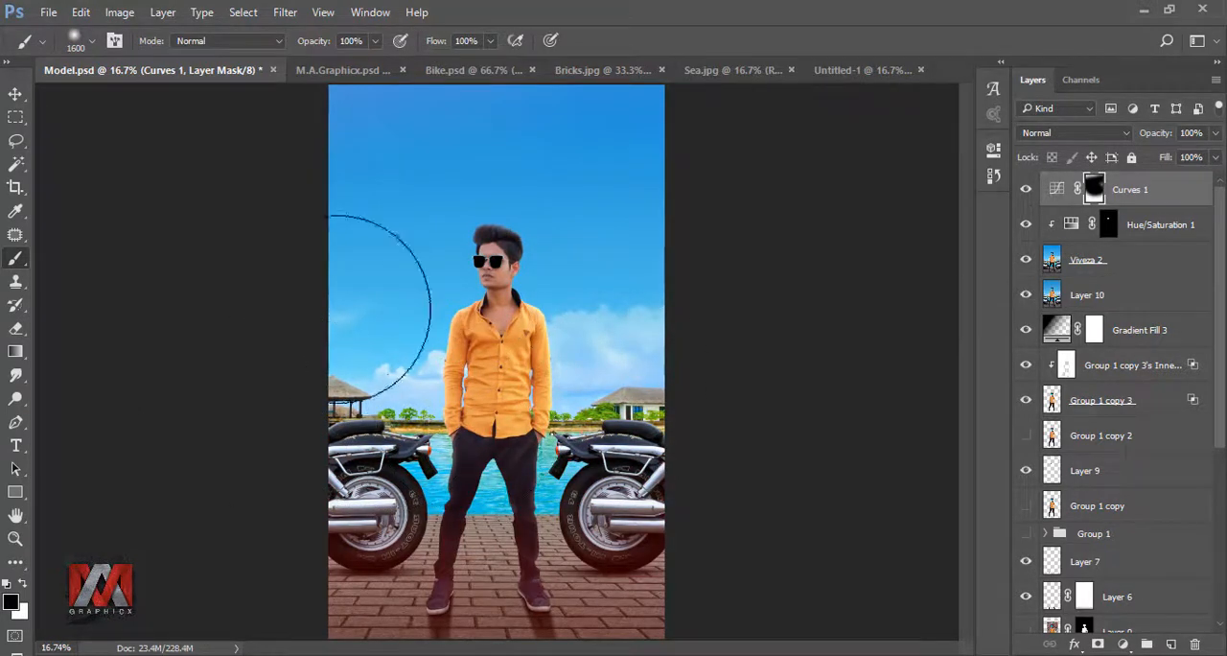
click(1026, 189)
click(1026, 188)
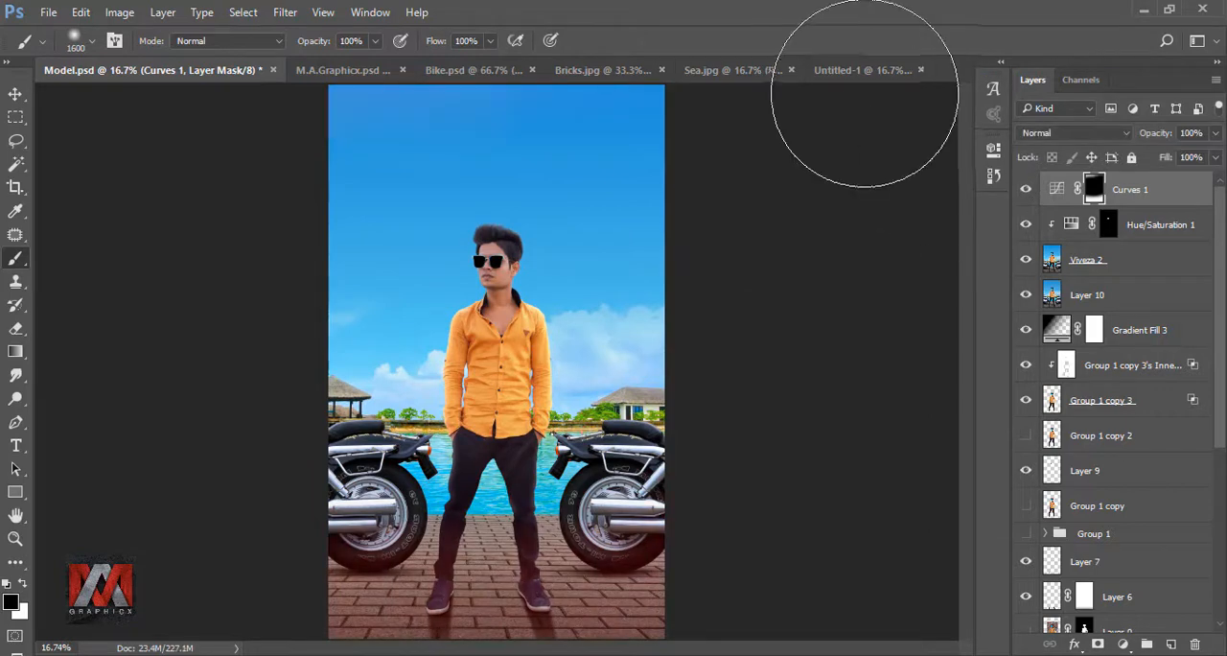
- Copy the Text group with the movie title and credits from the Untitled-1 document into Model.psd over the composite
click(863, 70)
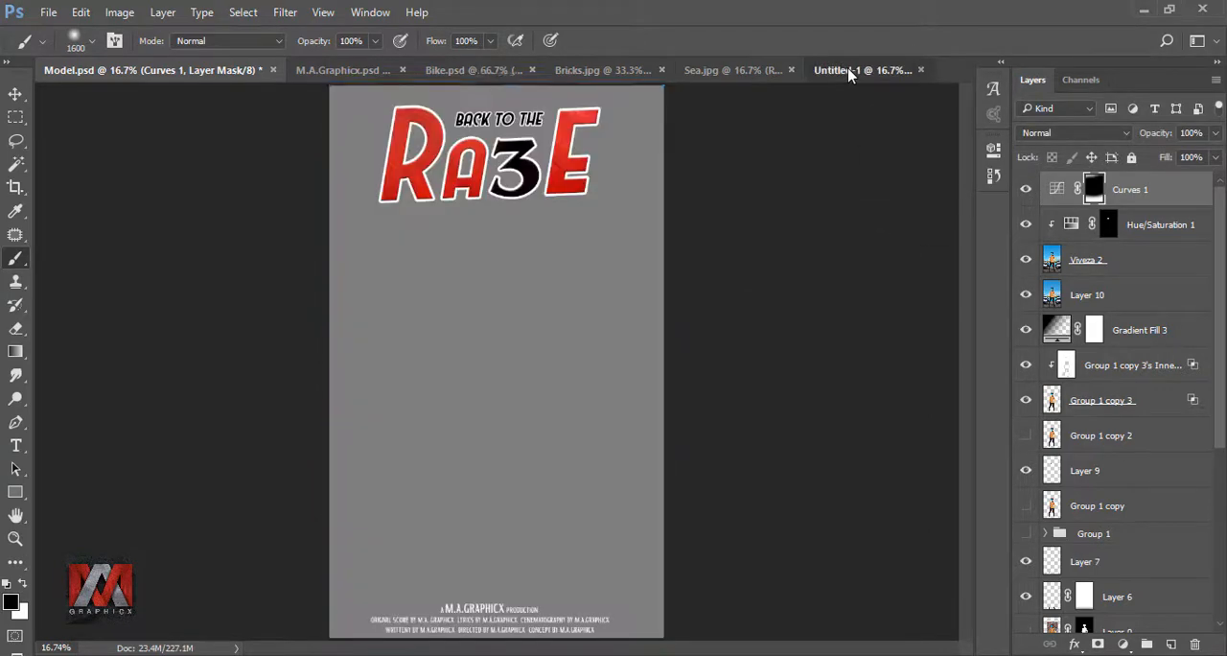
click(16, 94)
drag(467, 183, 541, 169)
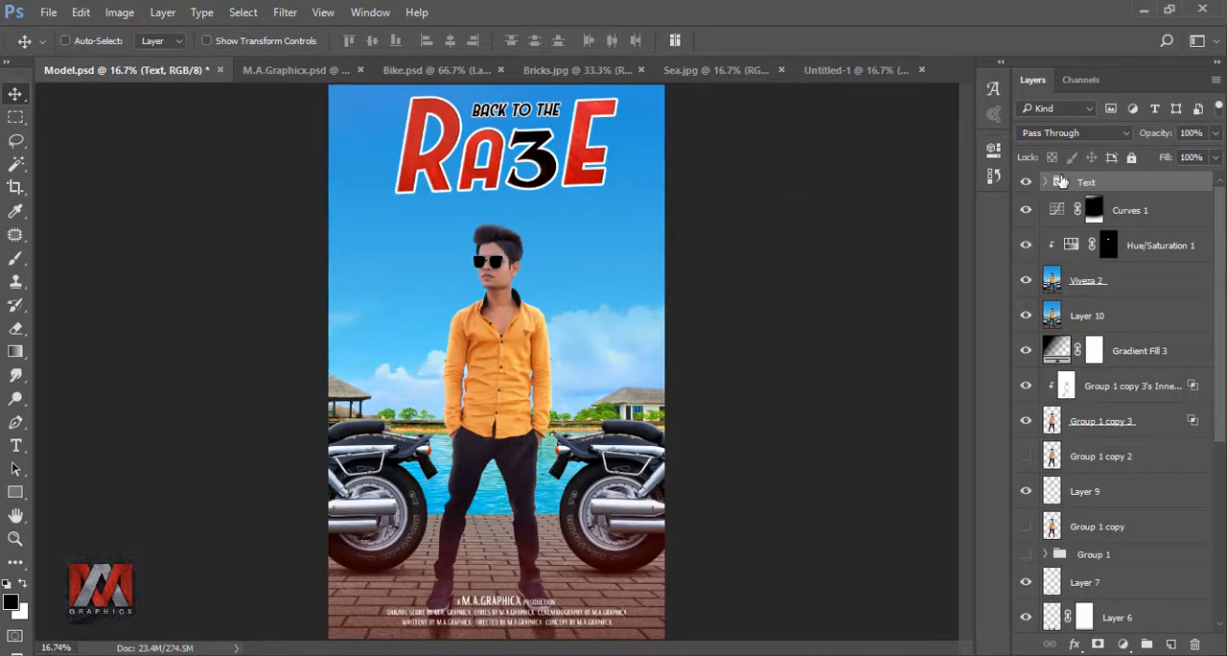
- Center the Text group horizontally on the canvas using a selection loaded from the Viveza 2 layer, and clear the selection
ctrl+click(1055, 280)
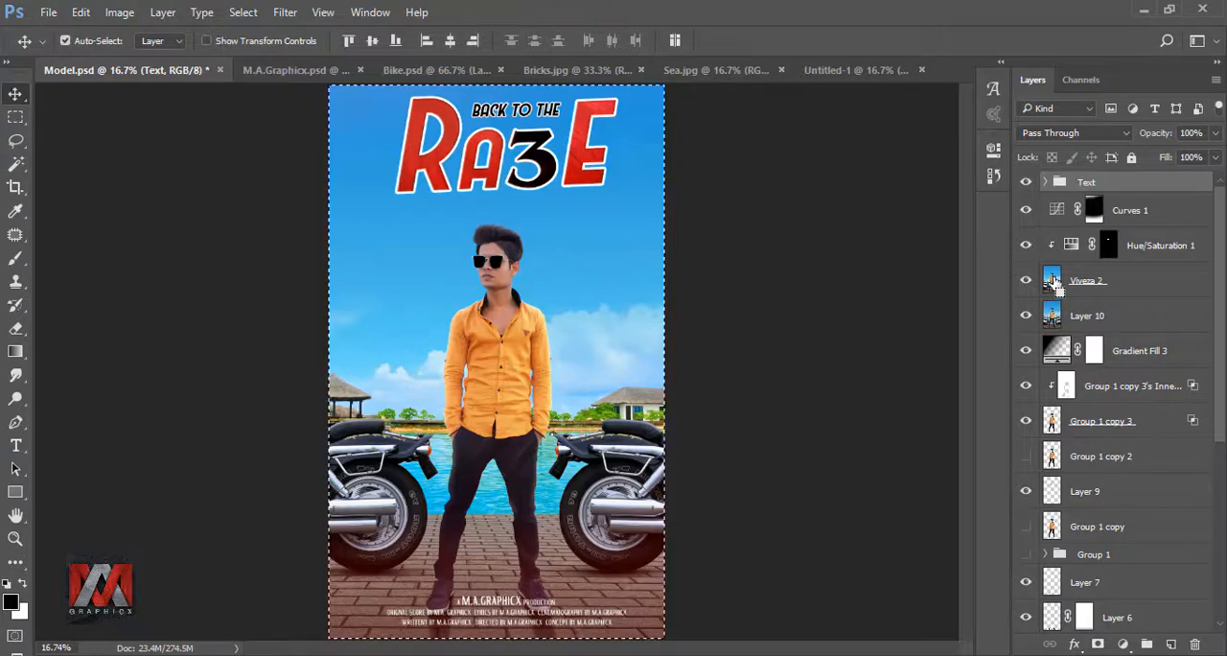
click(450, 41)
key(ctrl+d)
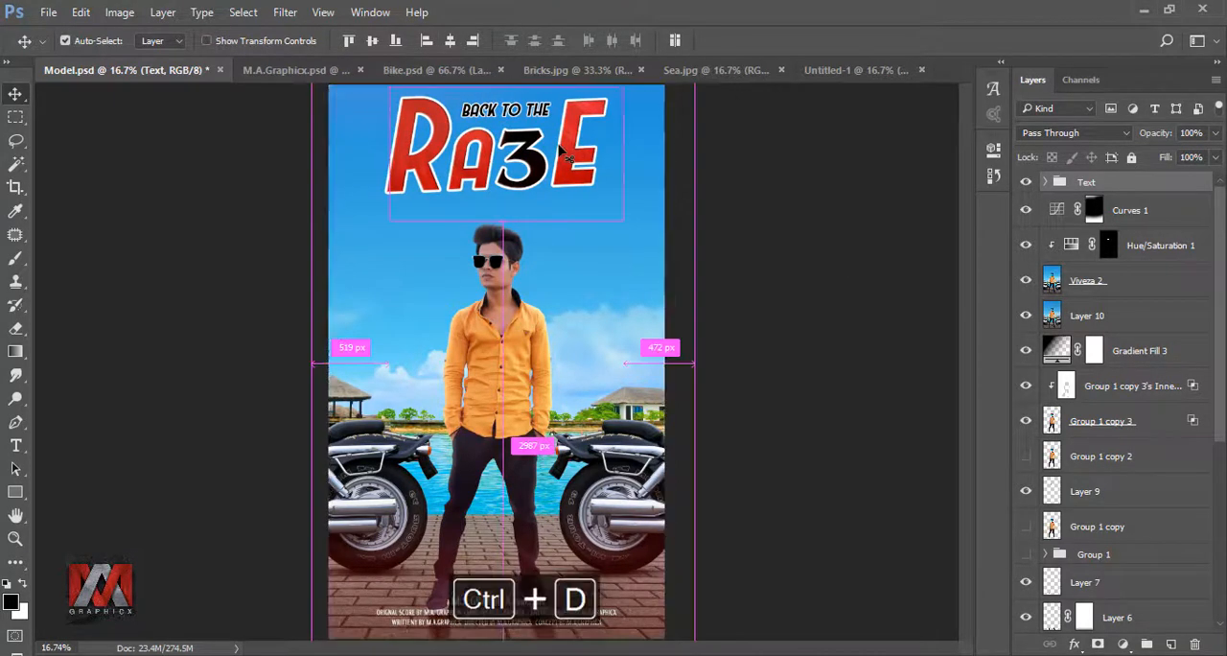
- Nudge the Text group slightly downward to fine-tune its vertical position, and compare the poster with and without the text
key(Down)
key(Down)
key(Down)
key(Down)
key(Down)
key(Down)
key(Down)
key(Down)
key(Down)
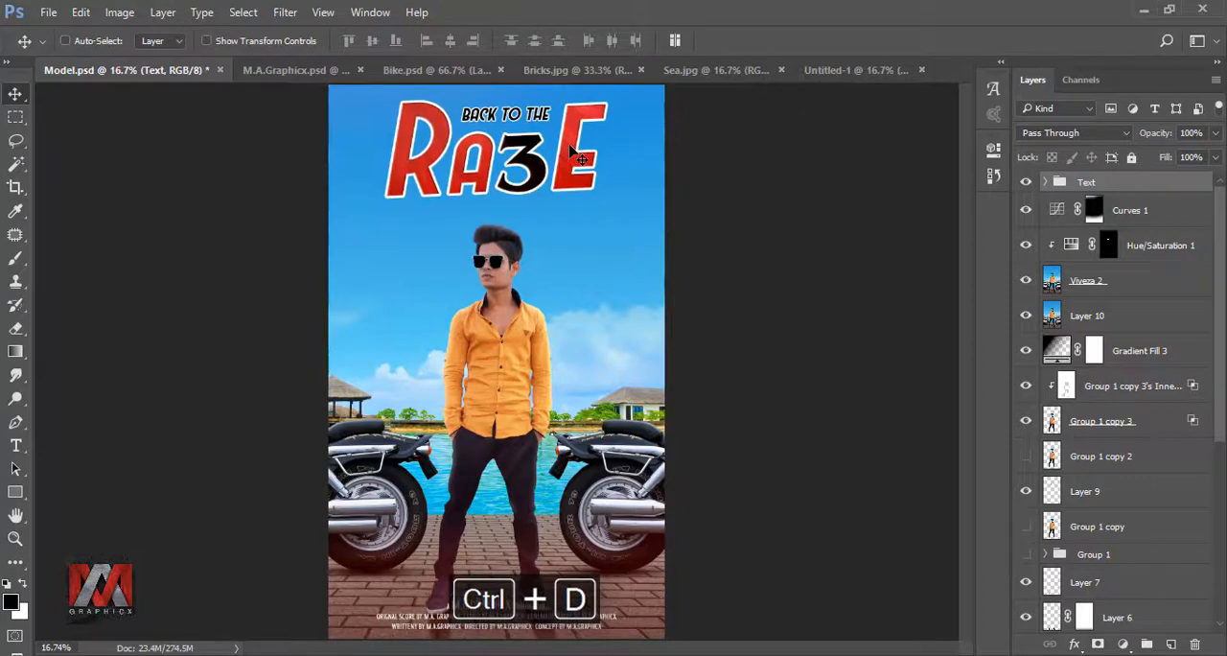
key(shift+Down)
key(shift+Down)
key(shift+Up)
key(shift+Up)
key(shift+Up)
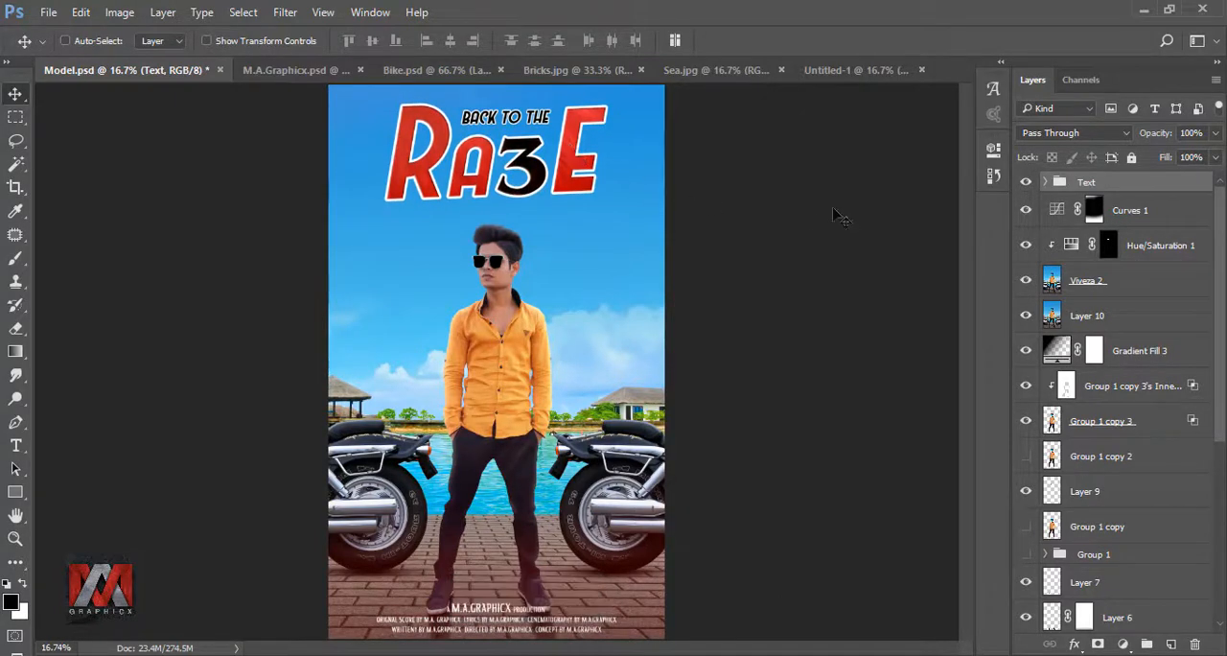
click(1027, 183)
click(1027, 183)
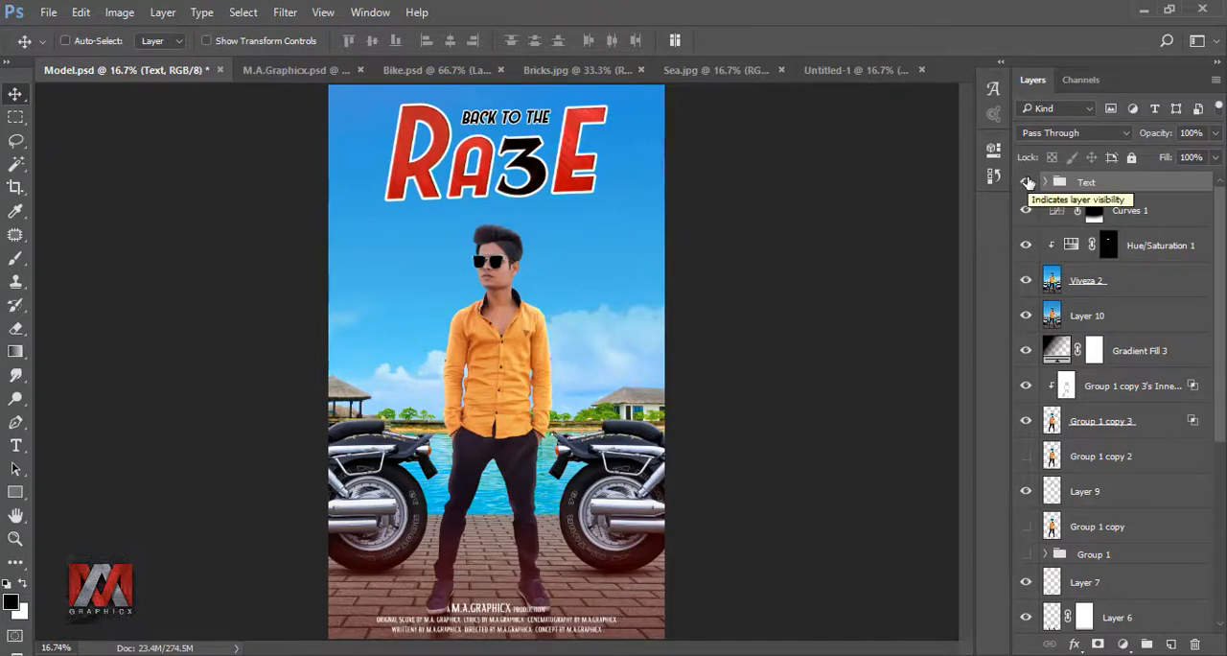